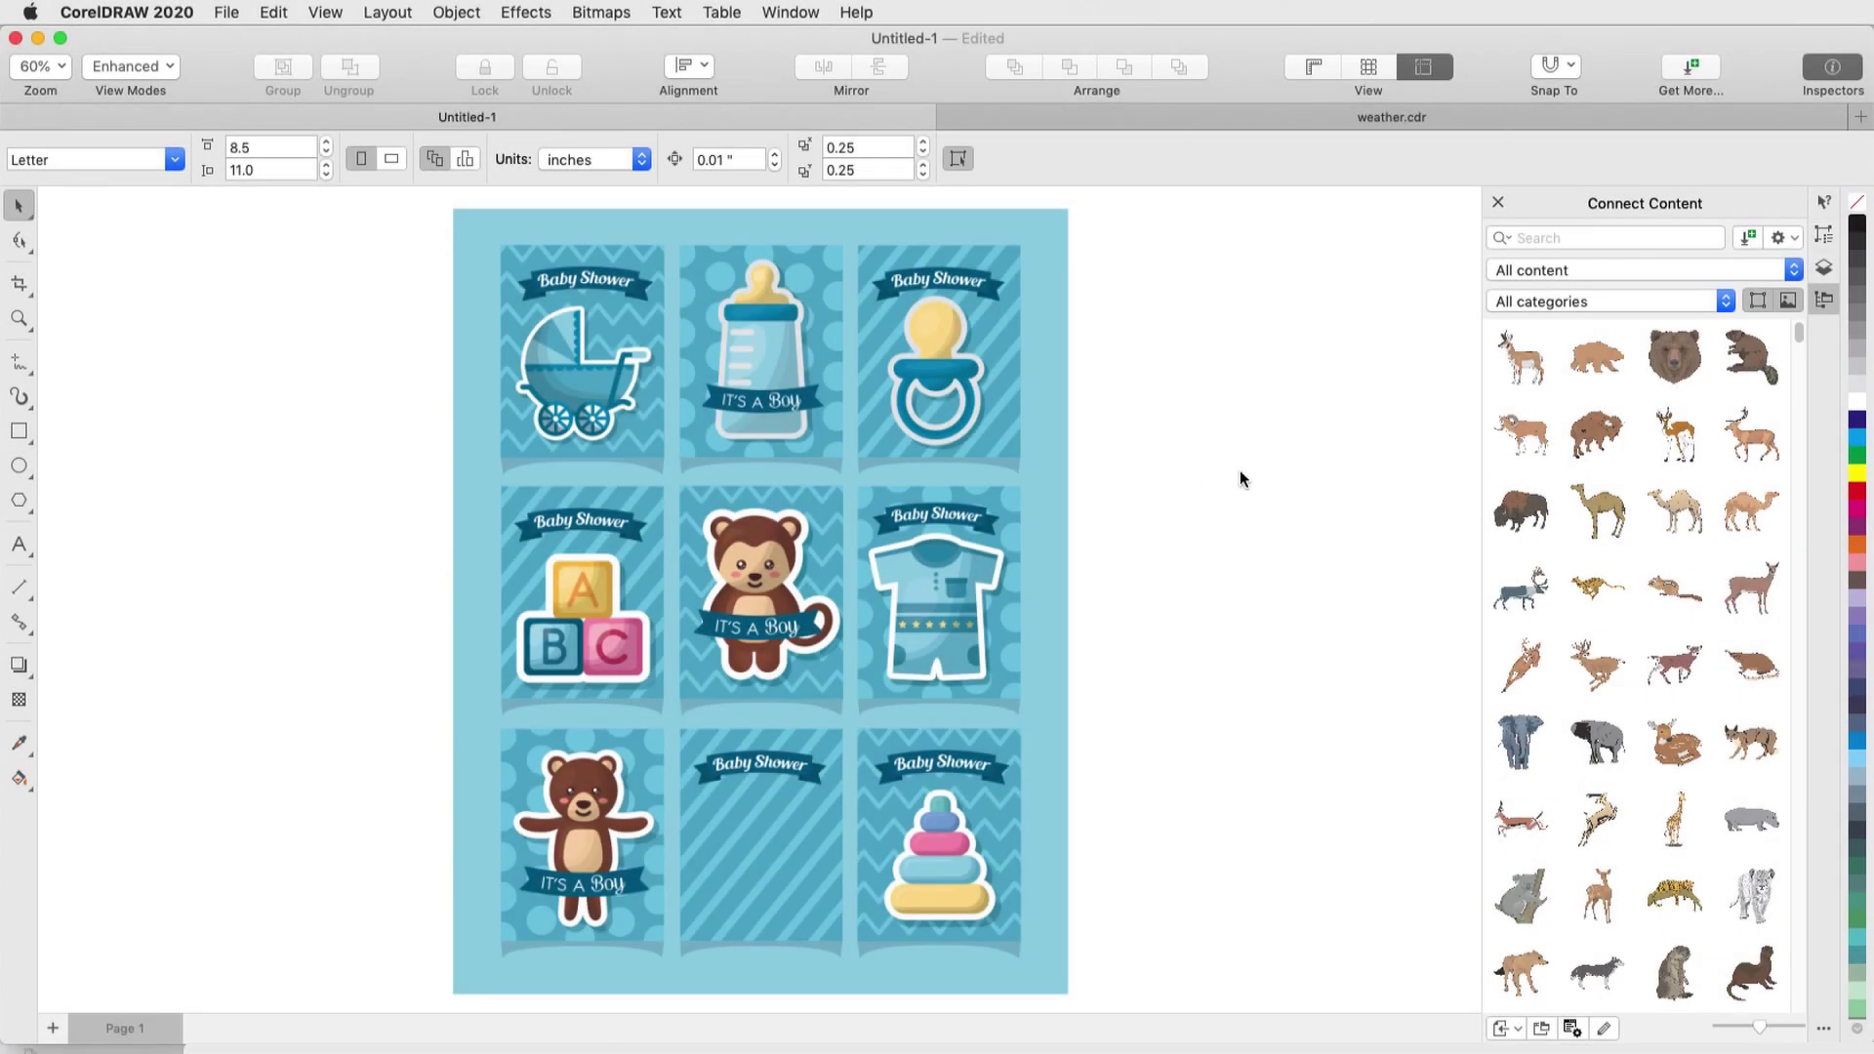
- Drag the rubber duck from the Baby and Kids clipart onto the sticker sheet
click(1791, 273)
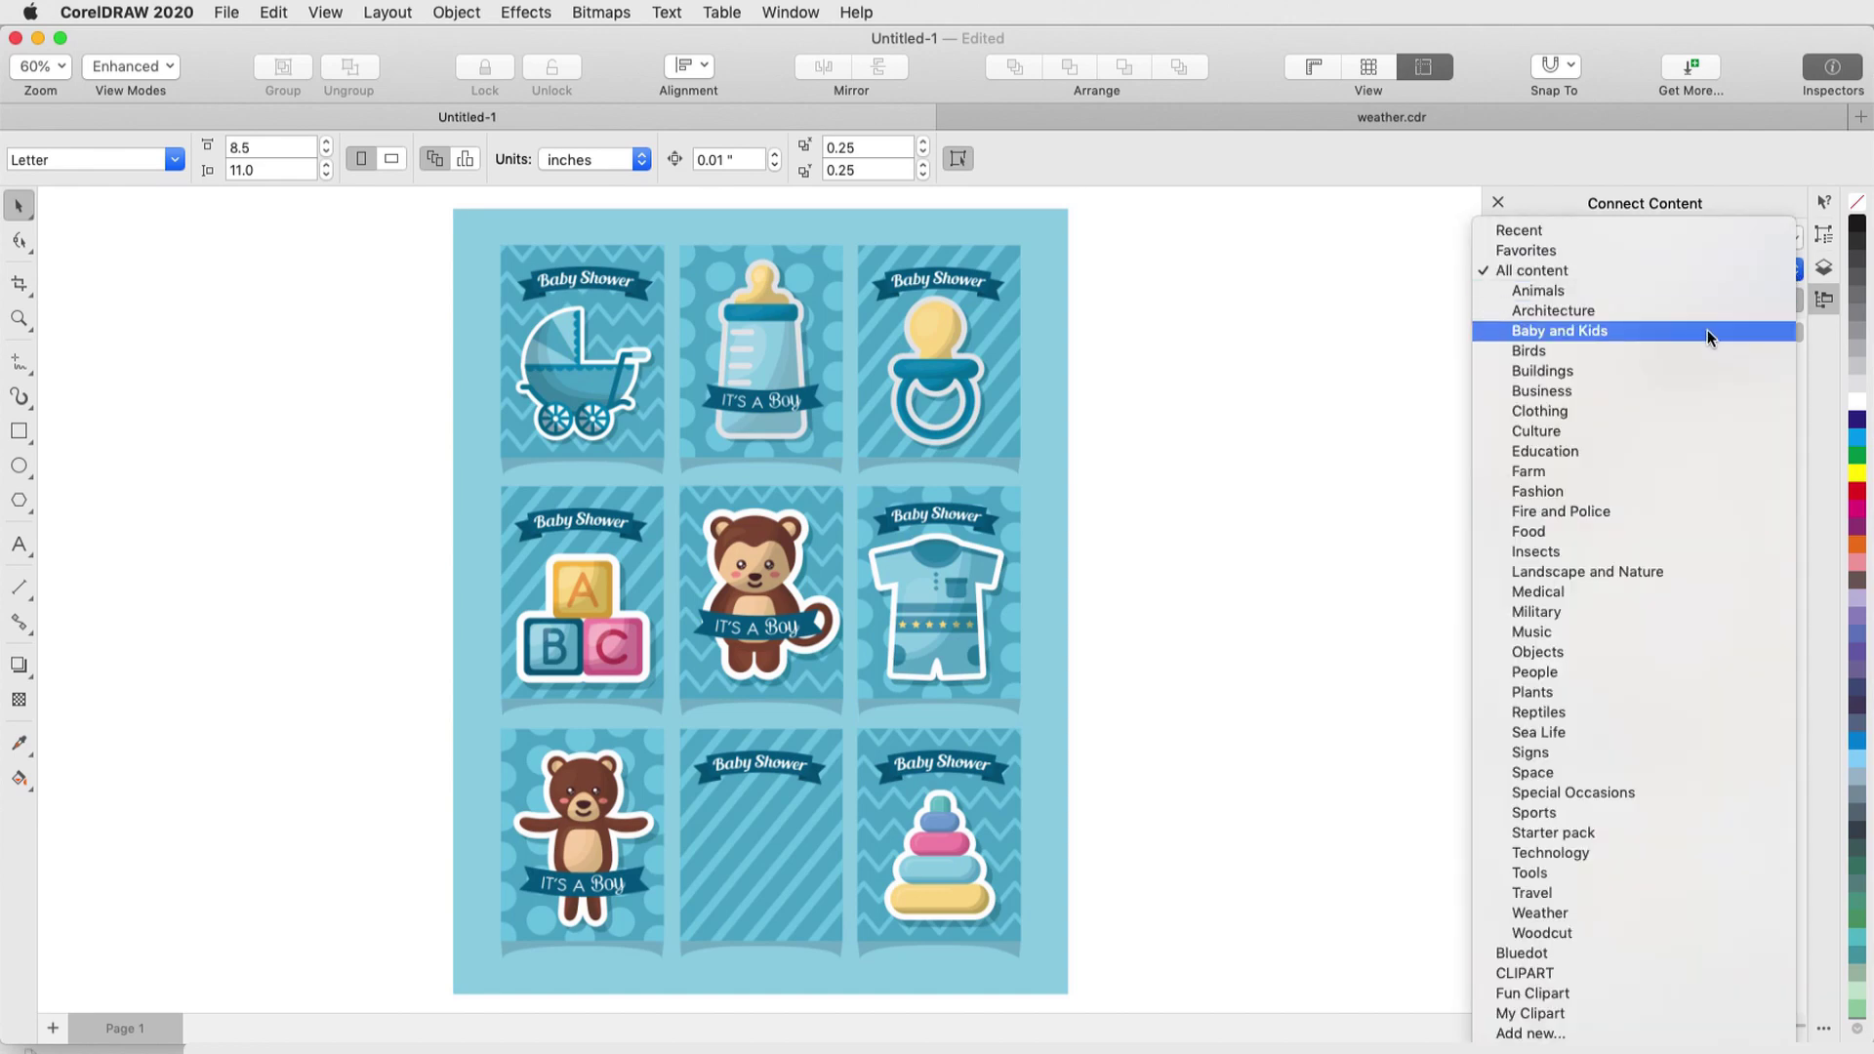
click(1708, 336)
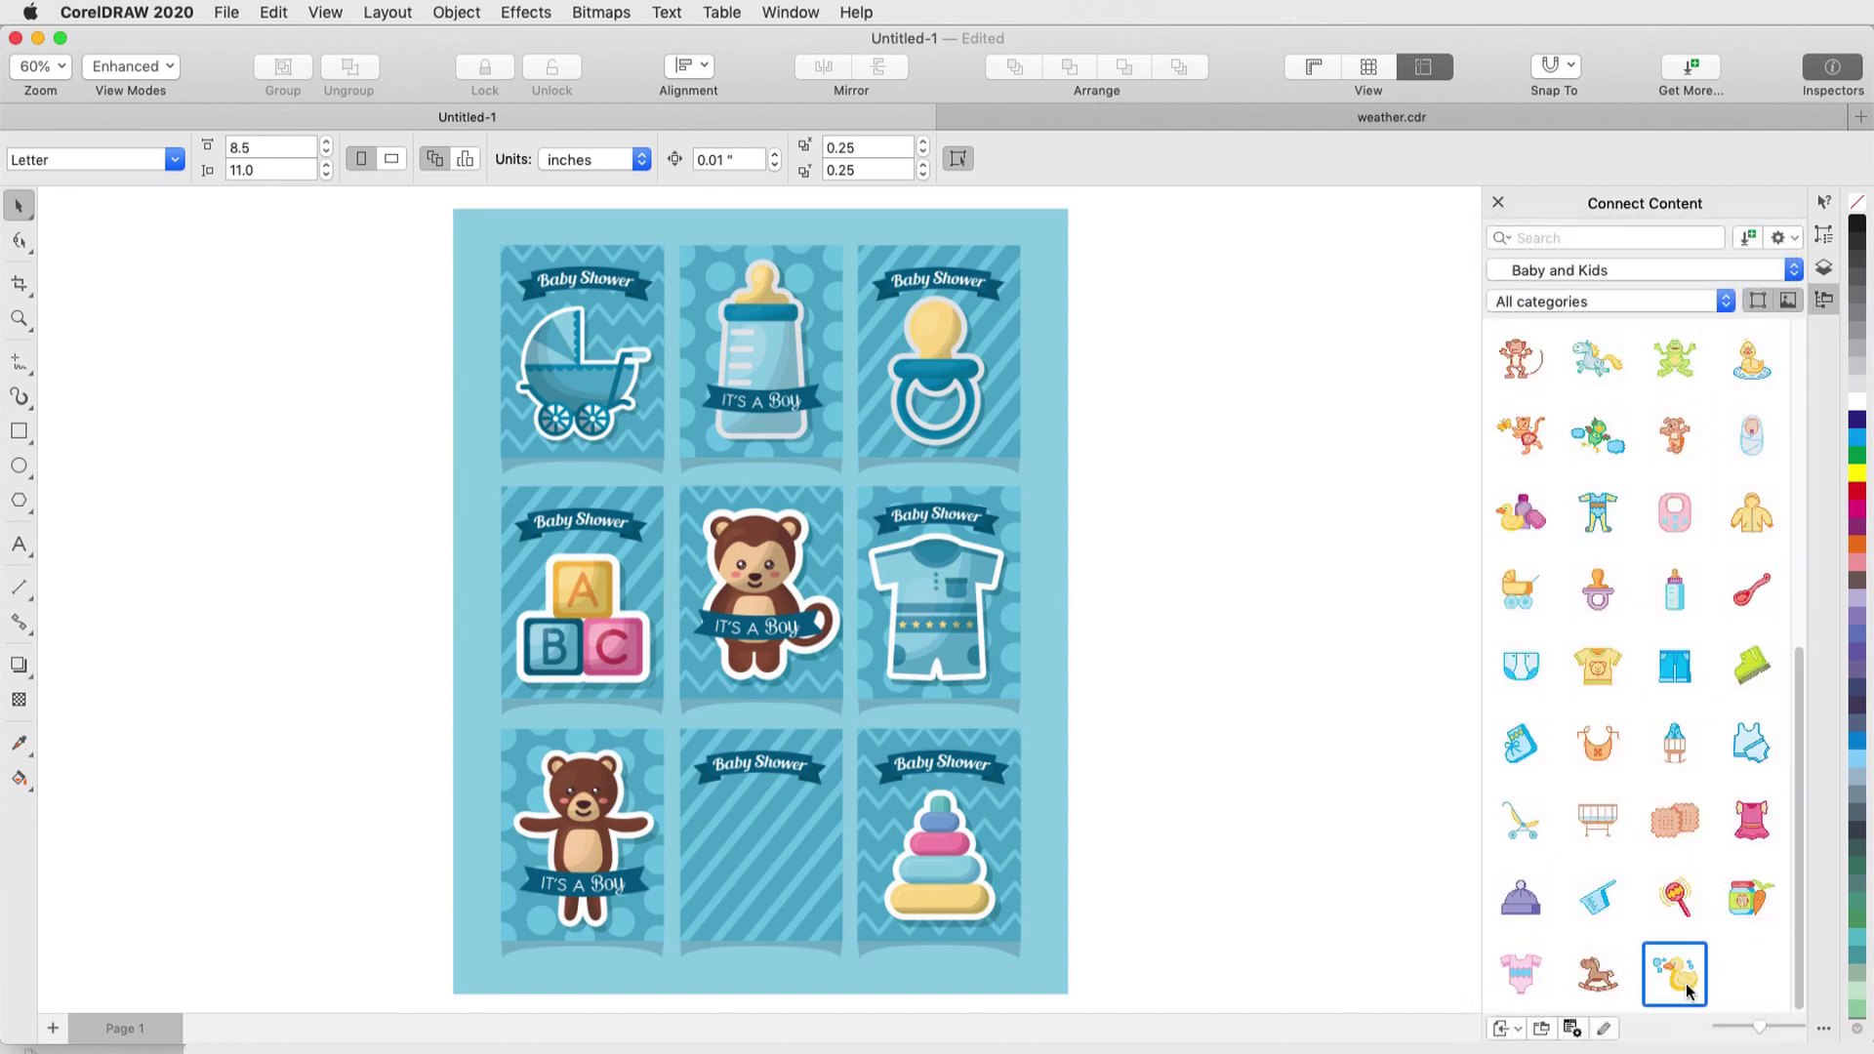
drag(1688, 991, 804, 865)
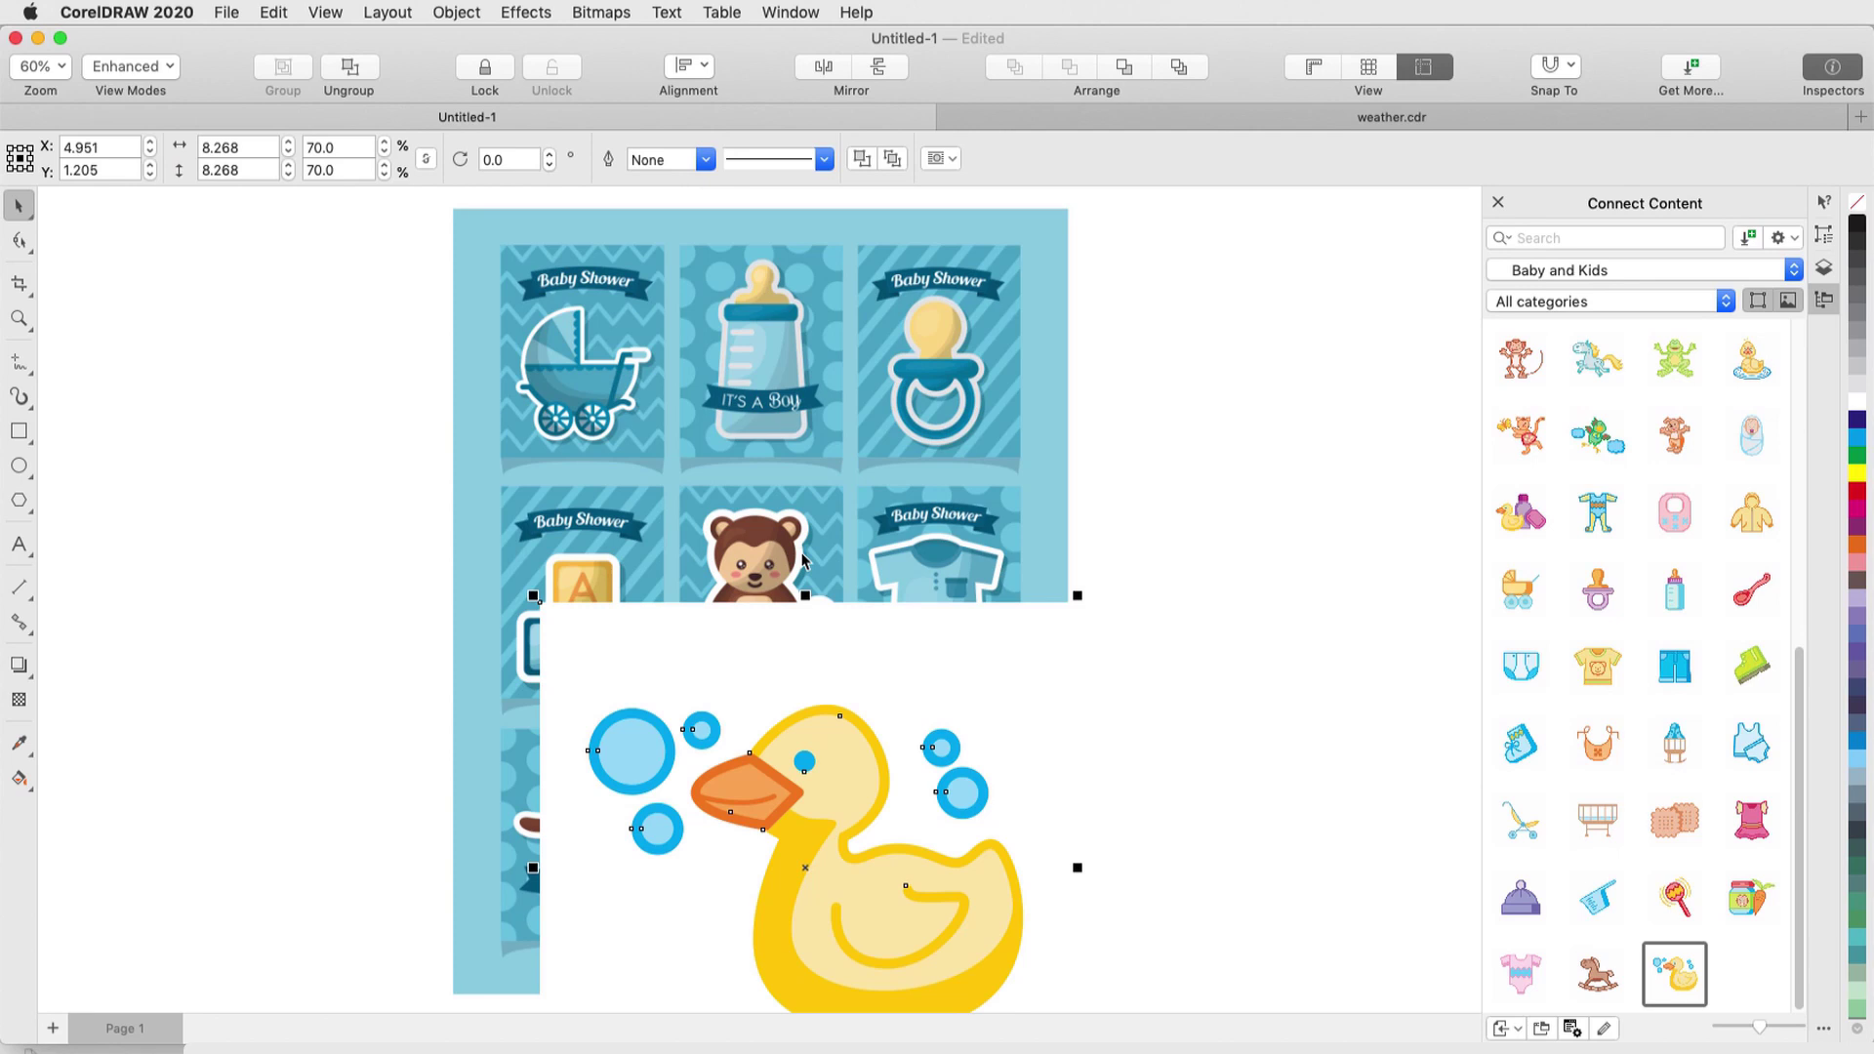
scroll(805, 561, down, 2)
scroll(989, 997, up, 1)
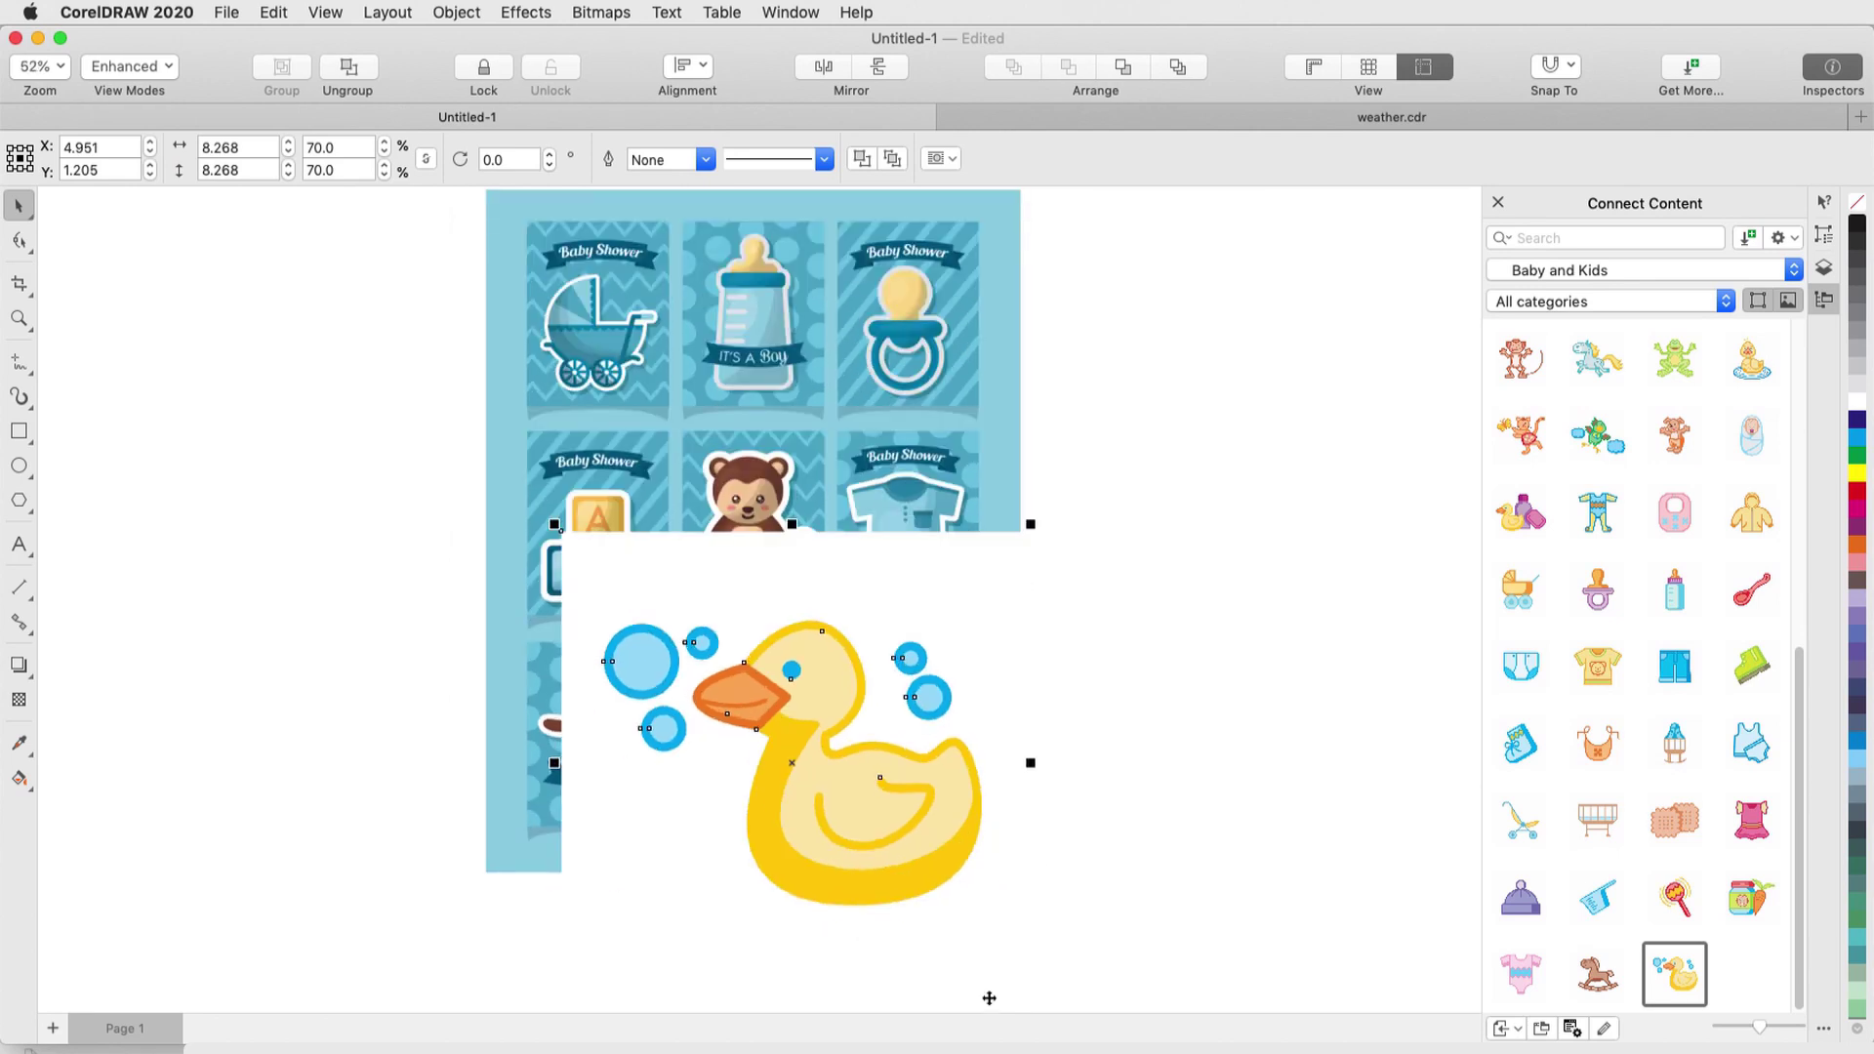
- Delete the duck's white background and the blue bubbles on both sides
click(681, 878)
key(Delete)
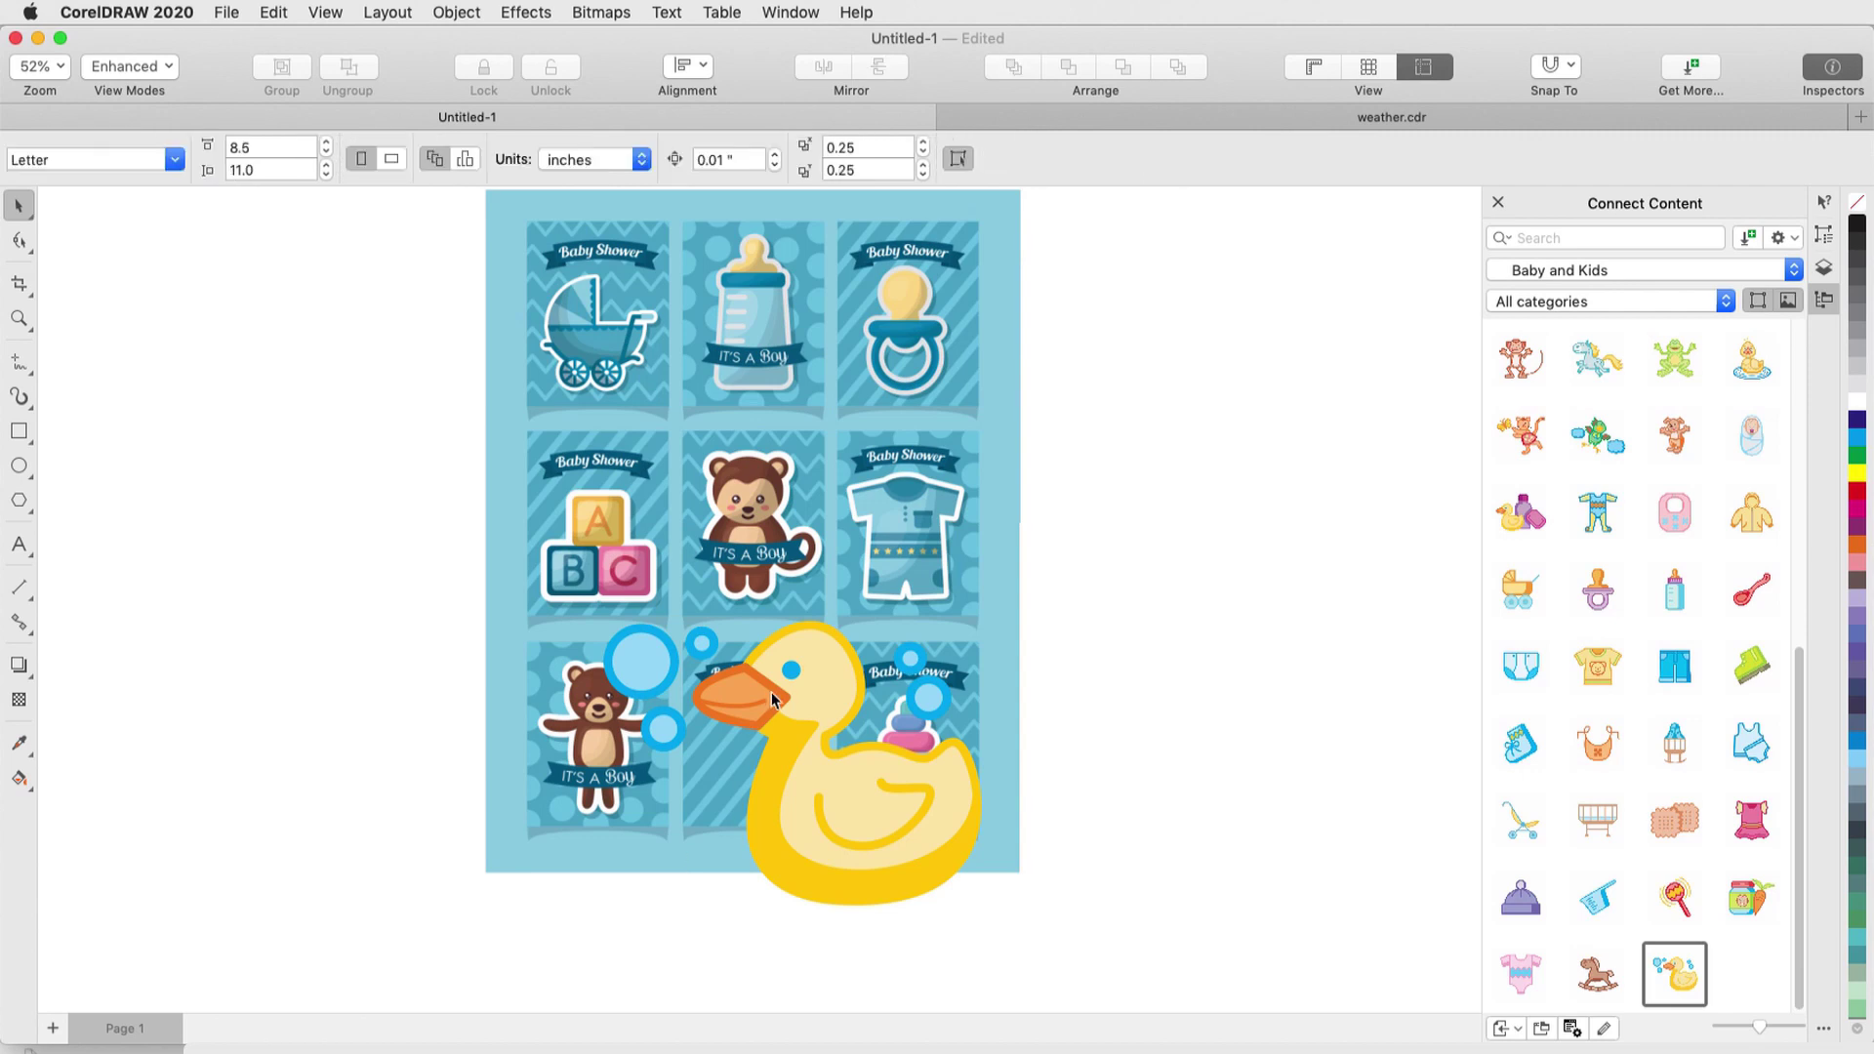
scroll(774, 699, up, 2)
click(592, 668)
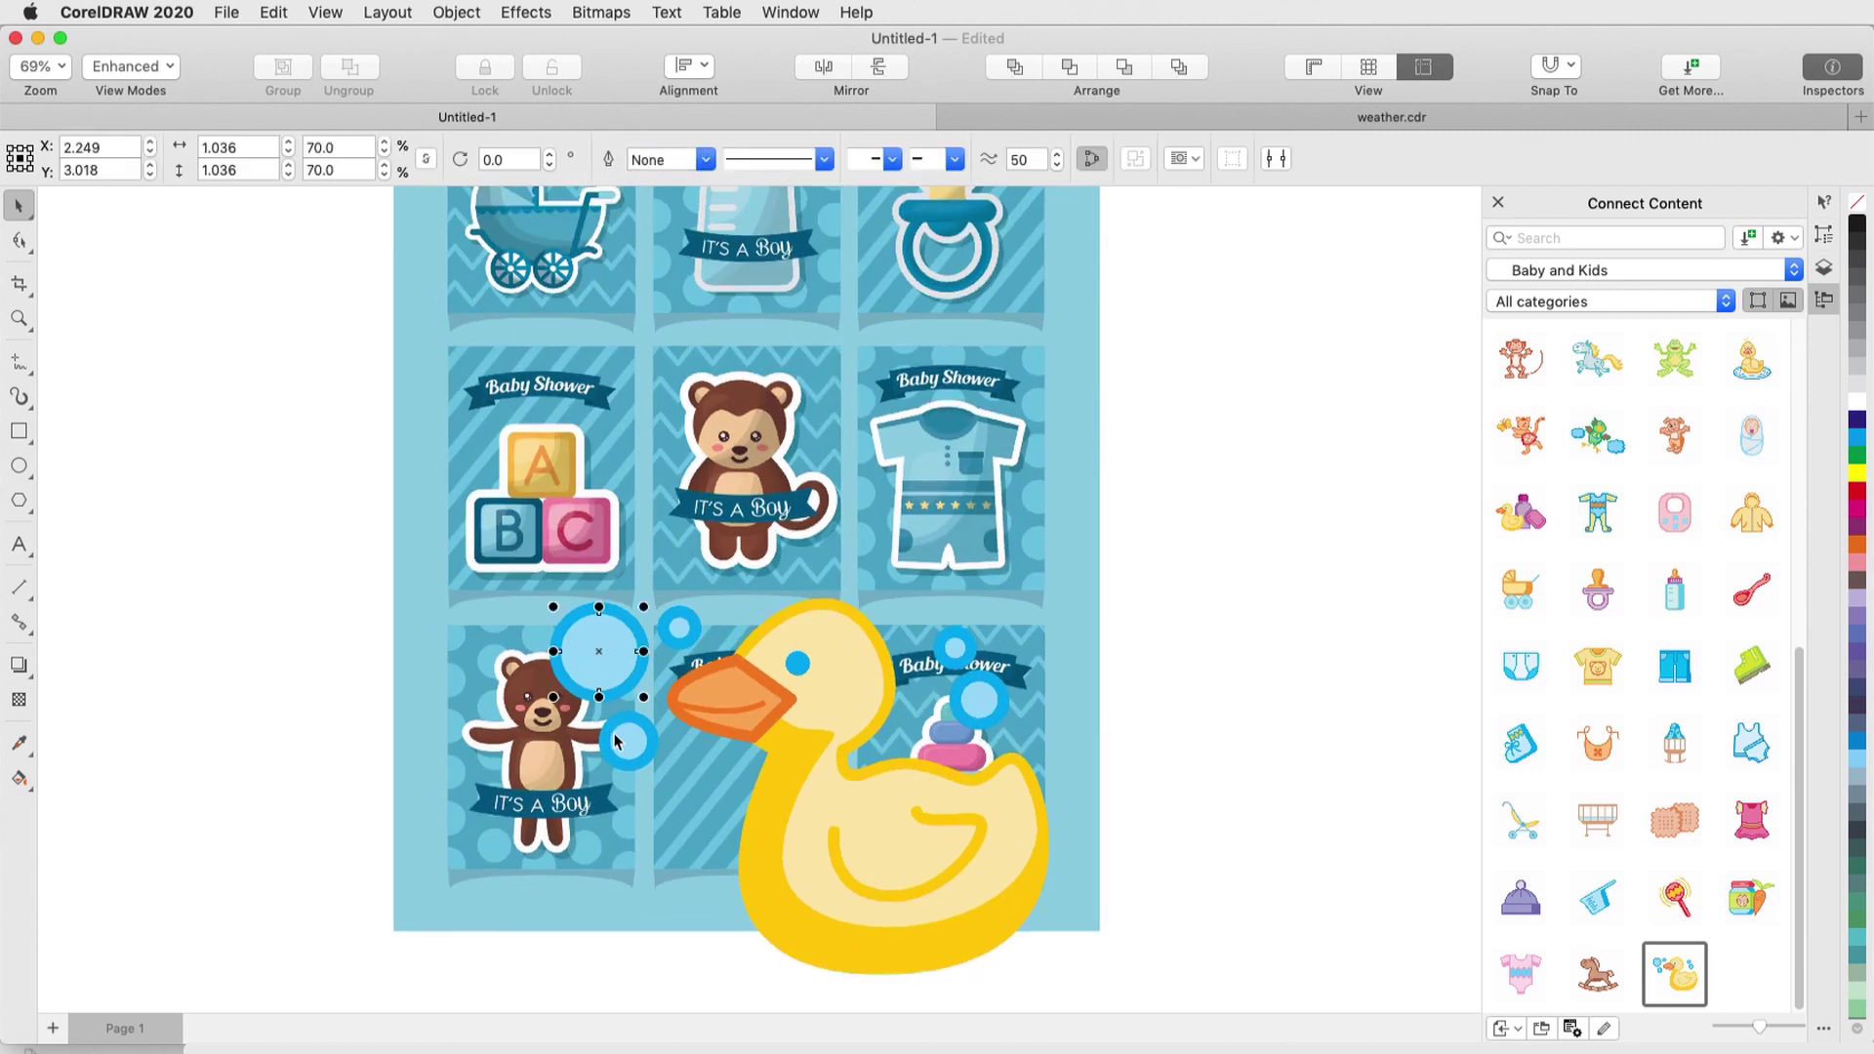
shift+click(984, 709)
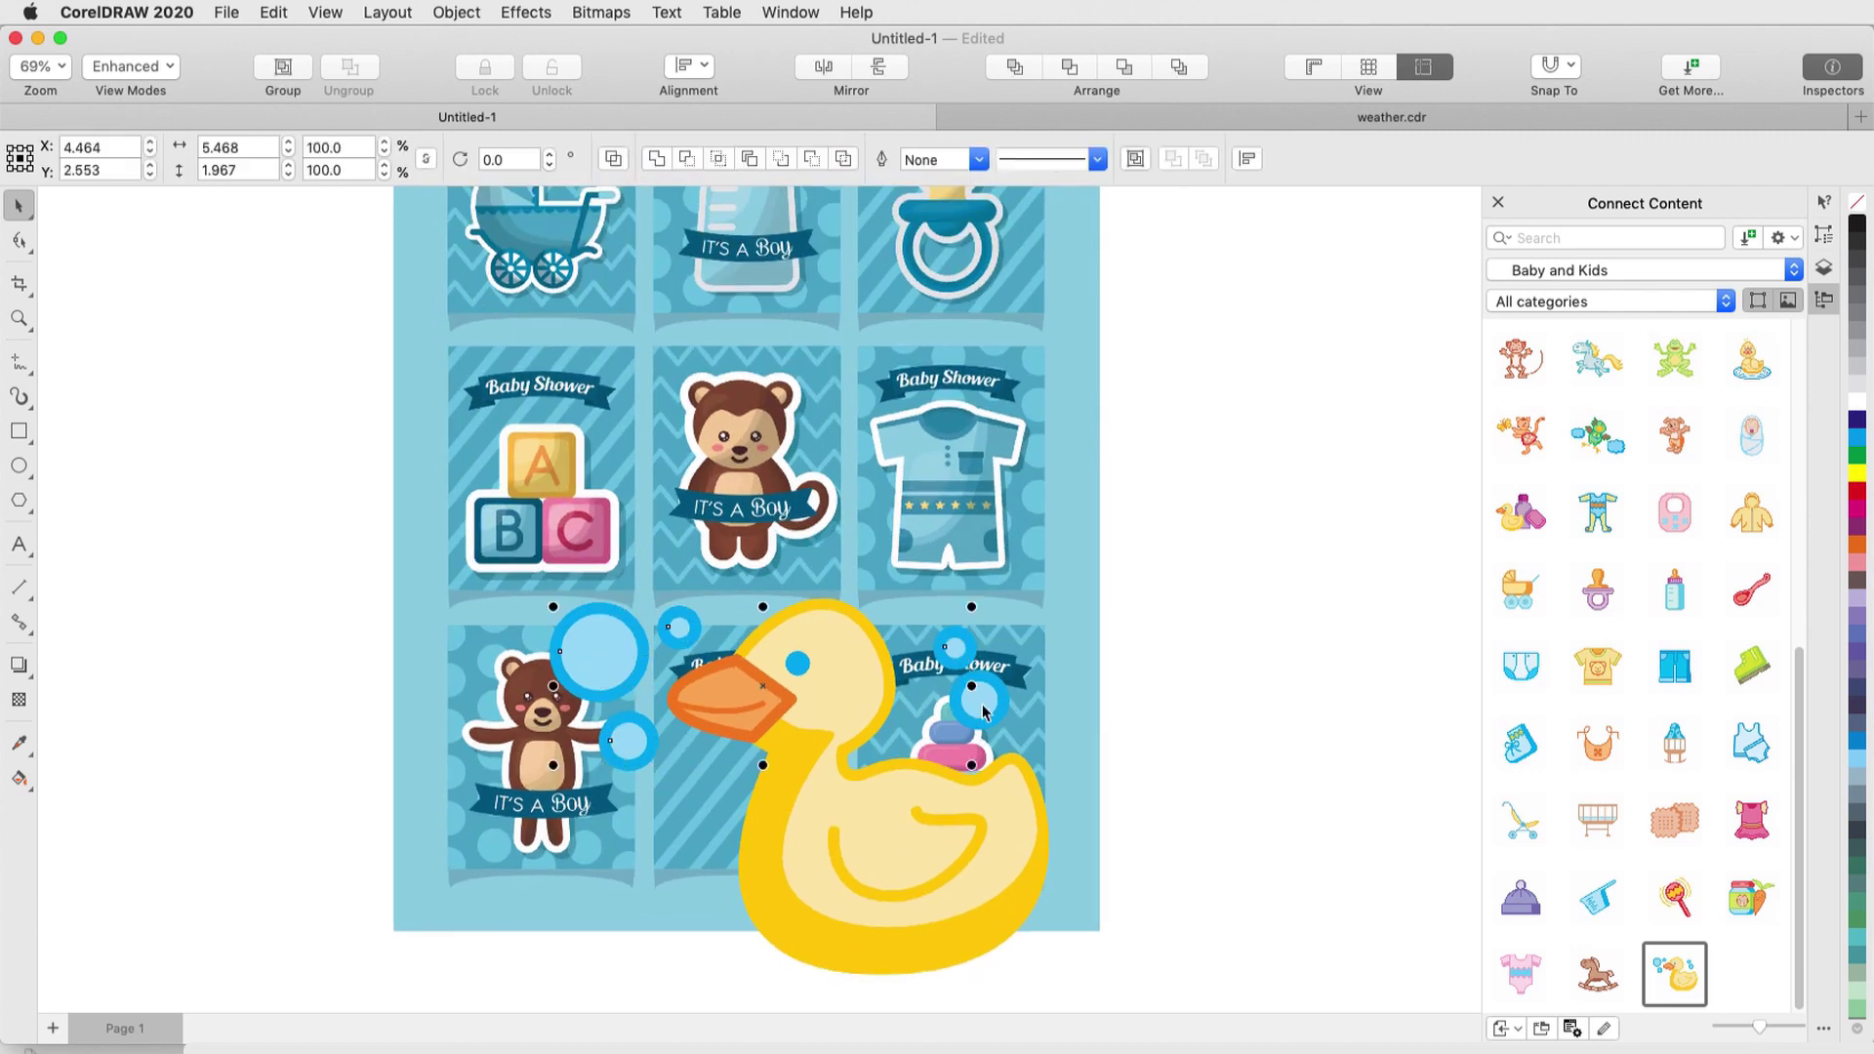
key(ctrl+l)
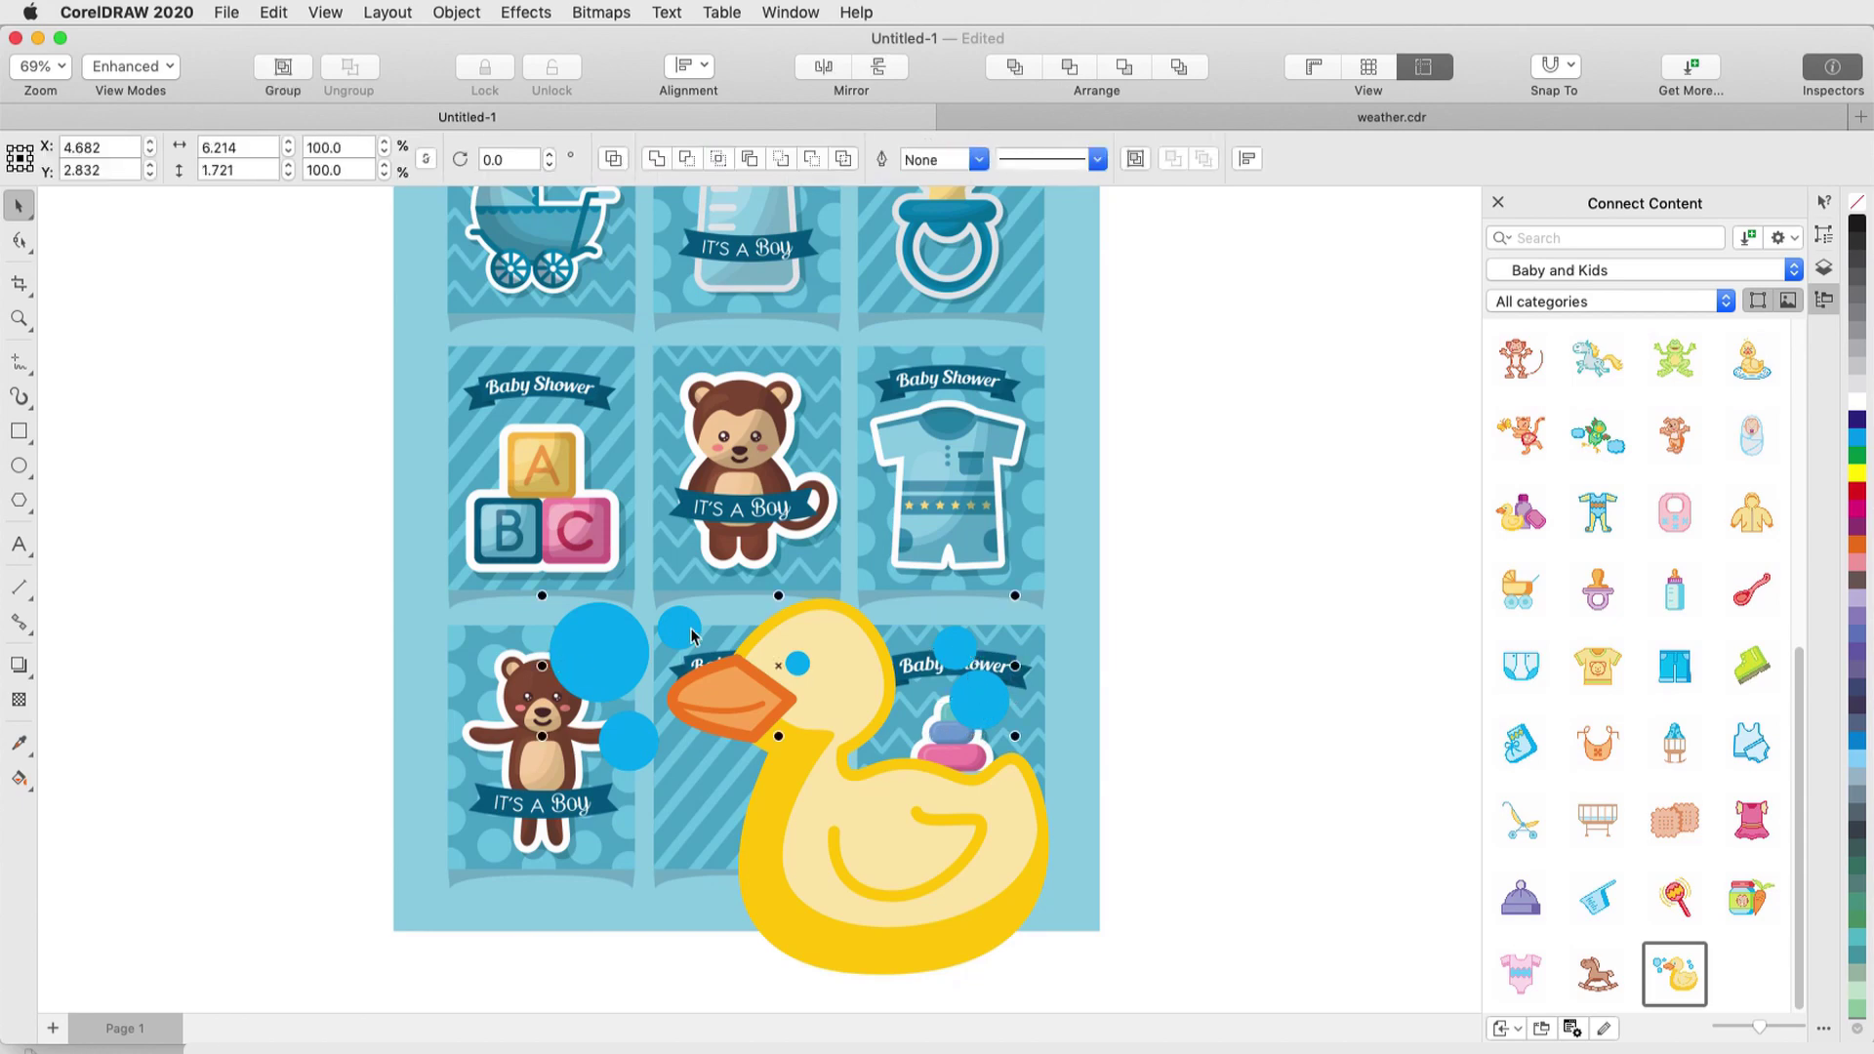
key(Delete)
- Shrink the duck to 28.5% and place it in the empty bottom-middle card
click(766, 775)
drag(1056, 976, 859, 796)
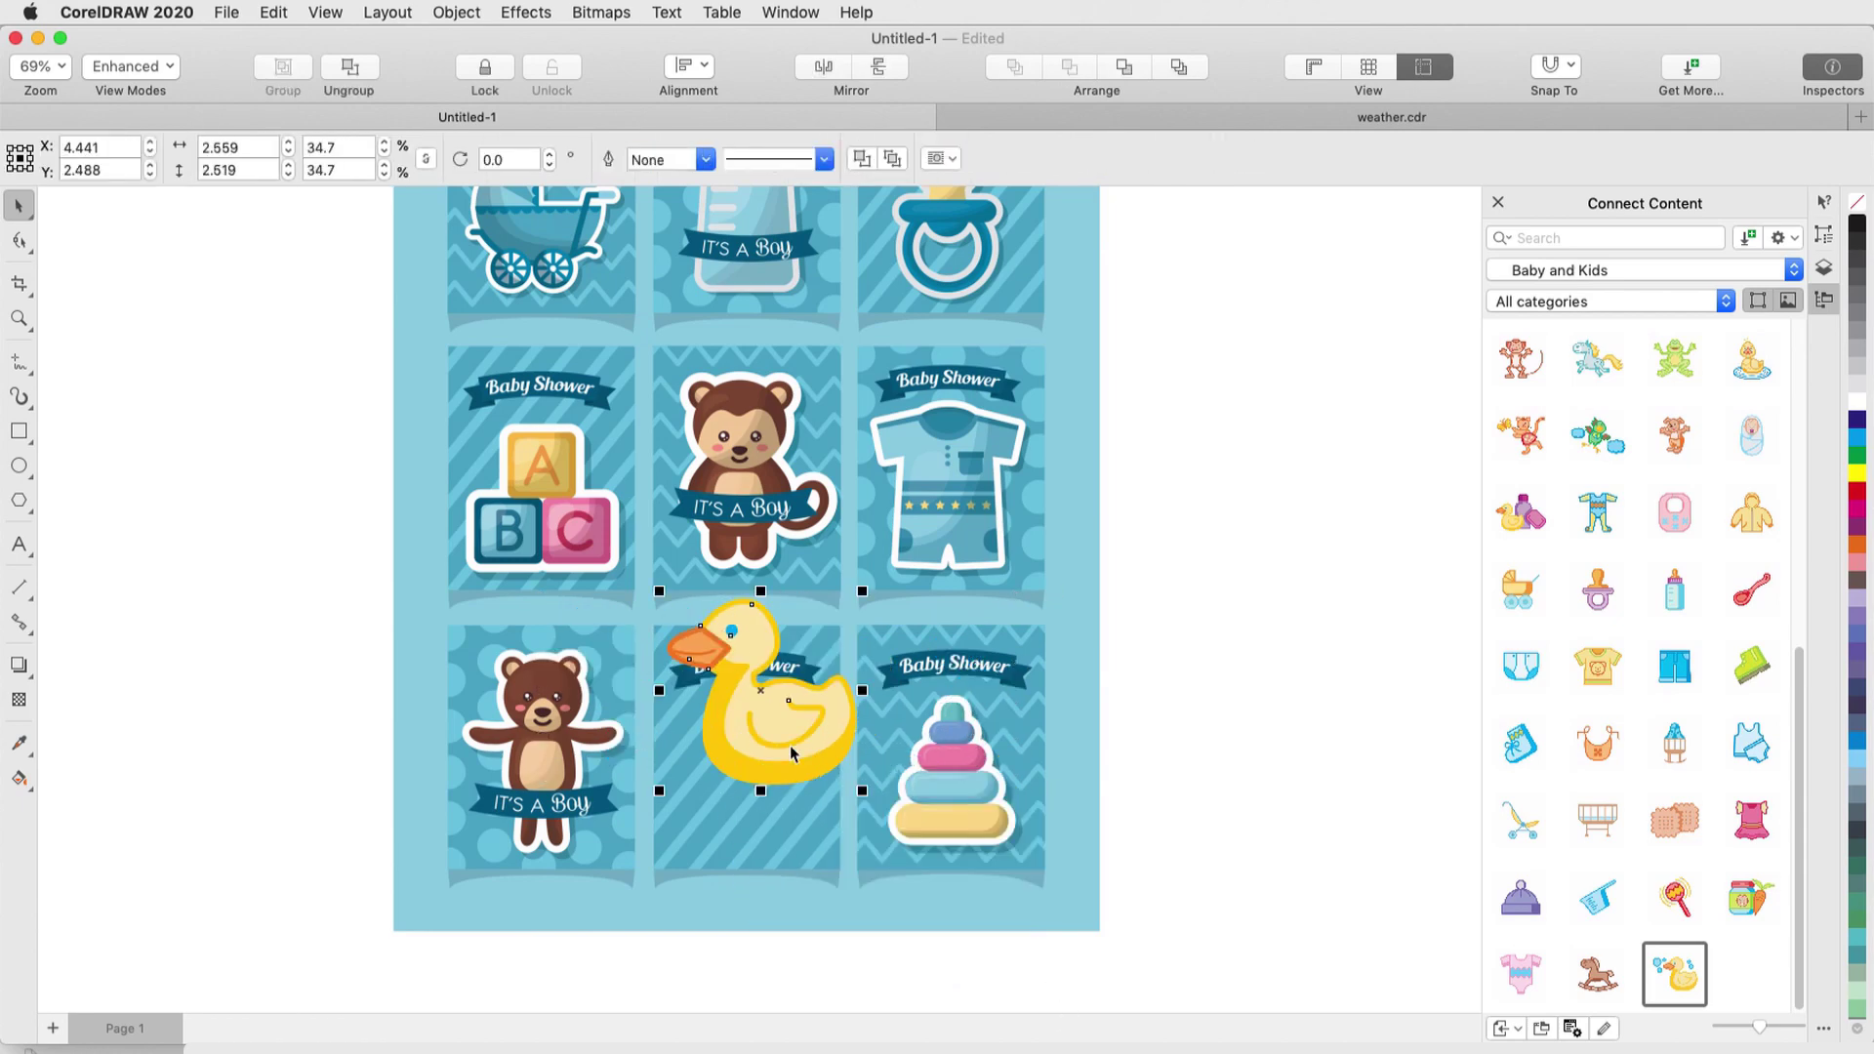
drag(773, 744, 769, 817)
drag(859, 669, 823, 697)
- Enlarge the duck slightly to 29.4%
scroll(790, 881, up, 3)
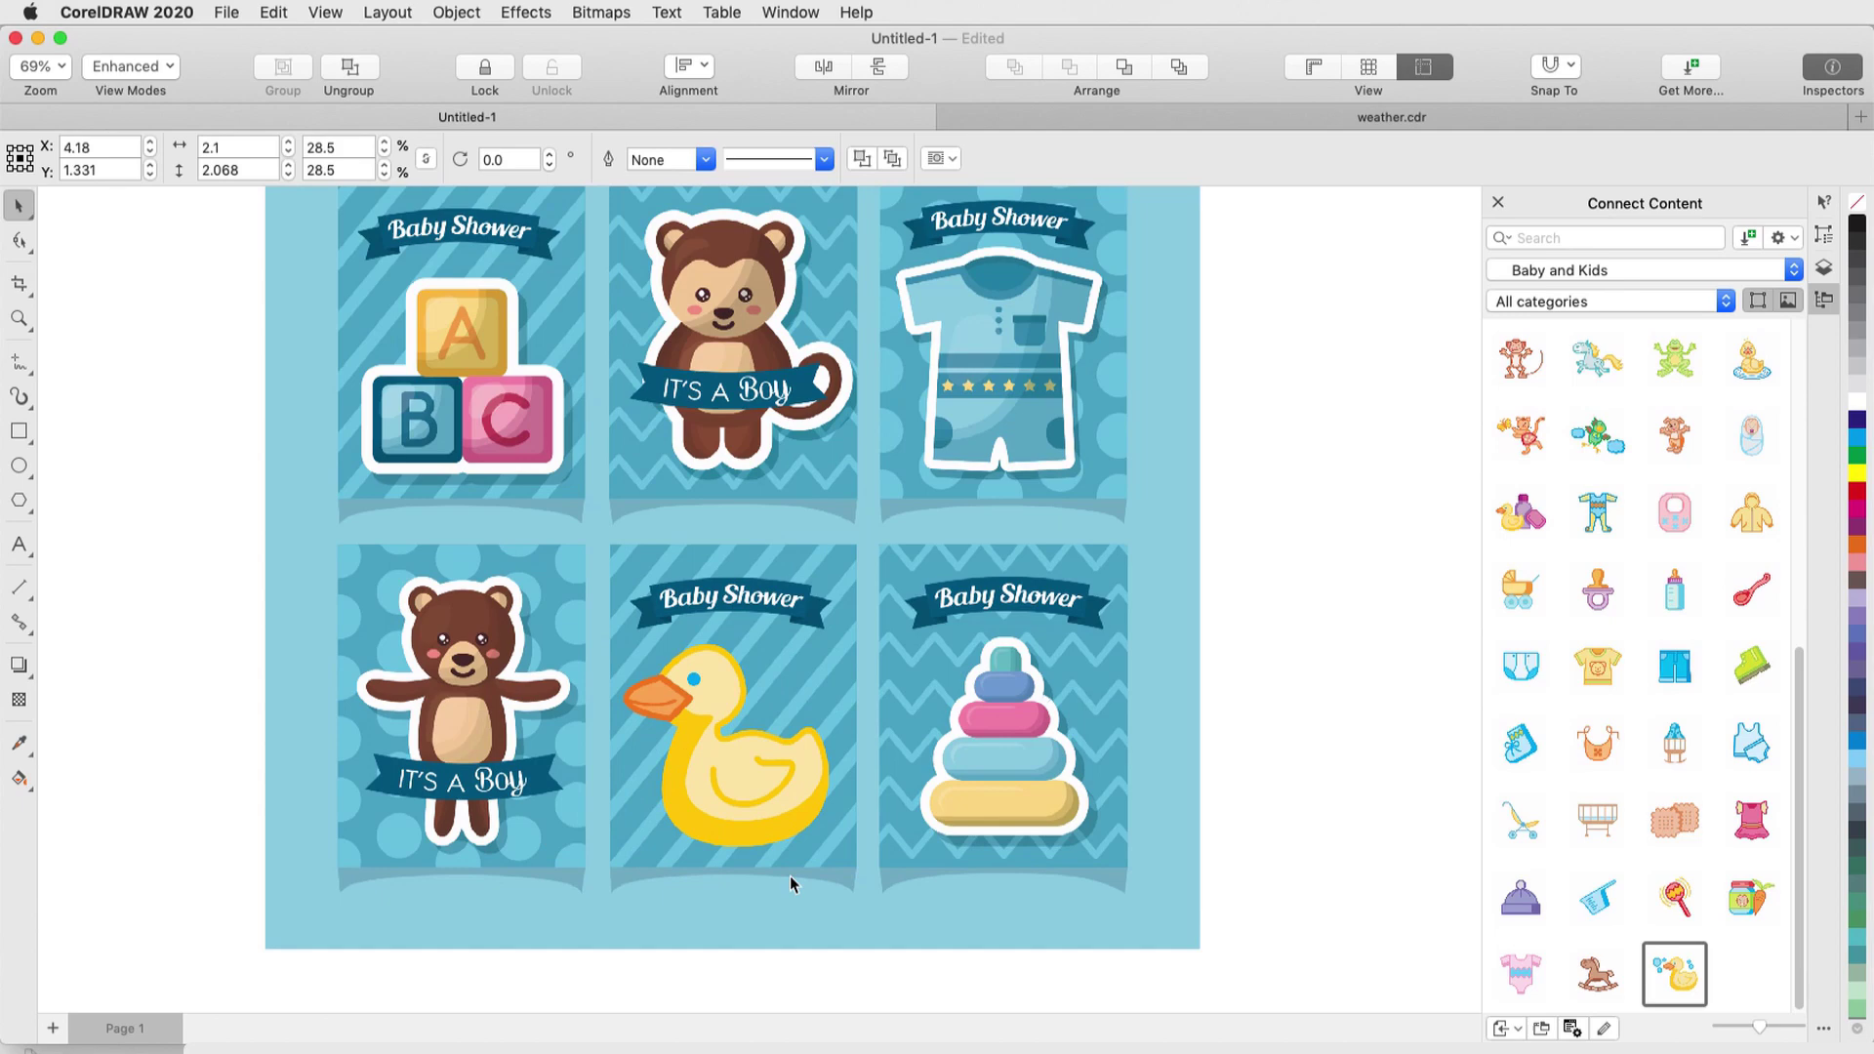
click(774, 781)
drag(859, 852, 871, 857)
- In the Objects docker, expand the duck group and select its beak and body curves
click(1823, 268)
click(1516, 391)
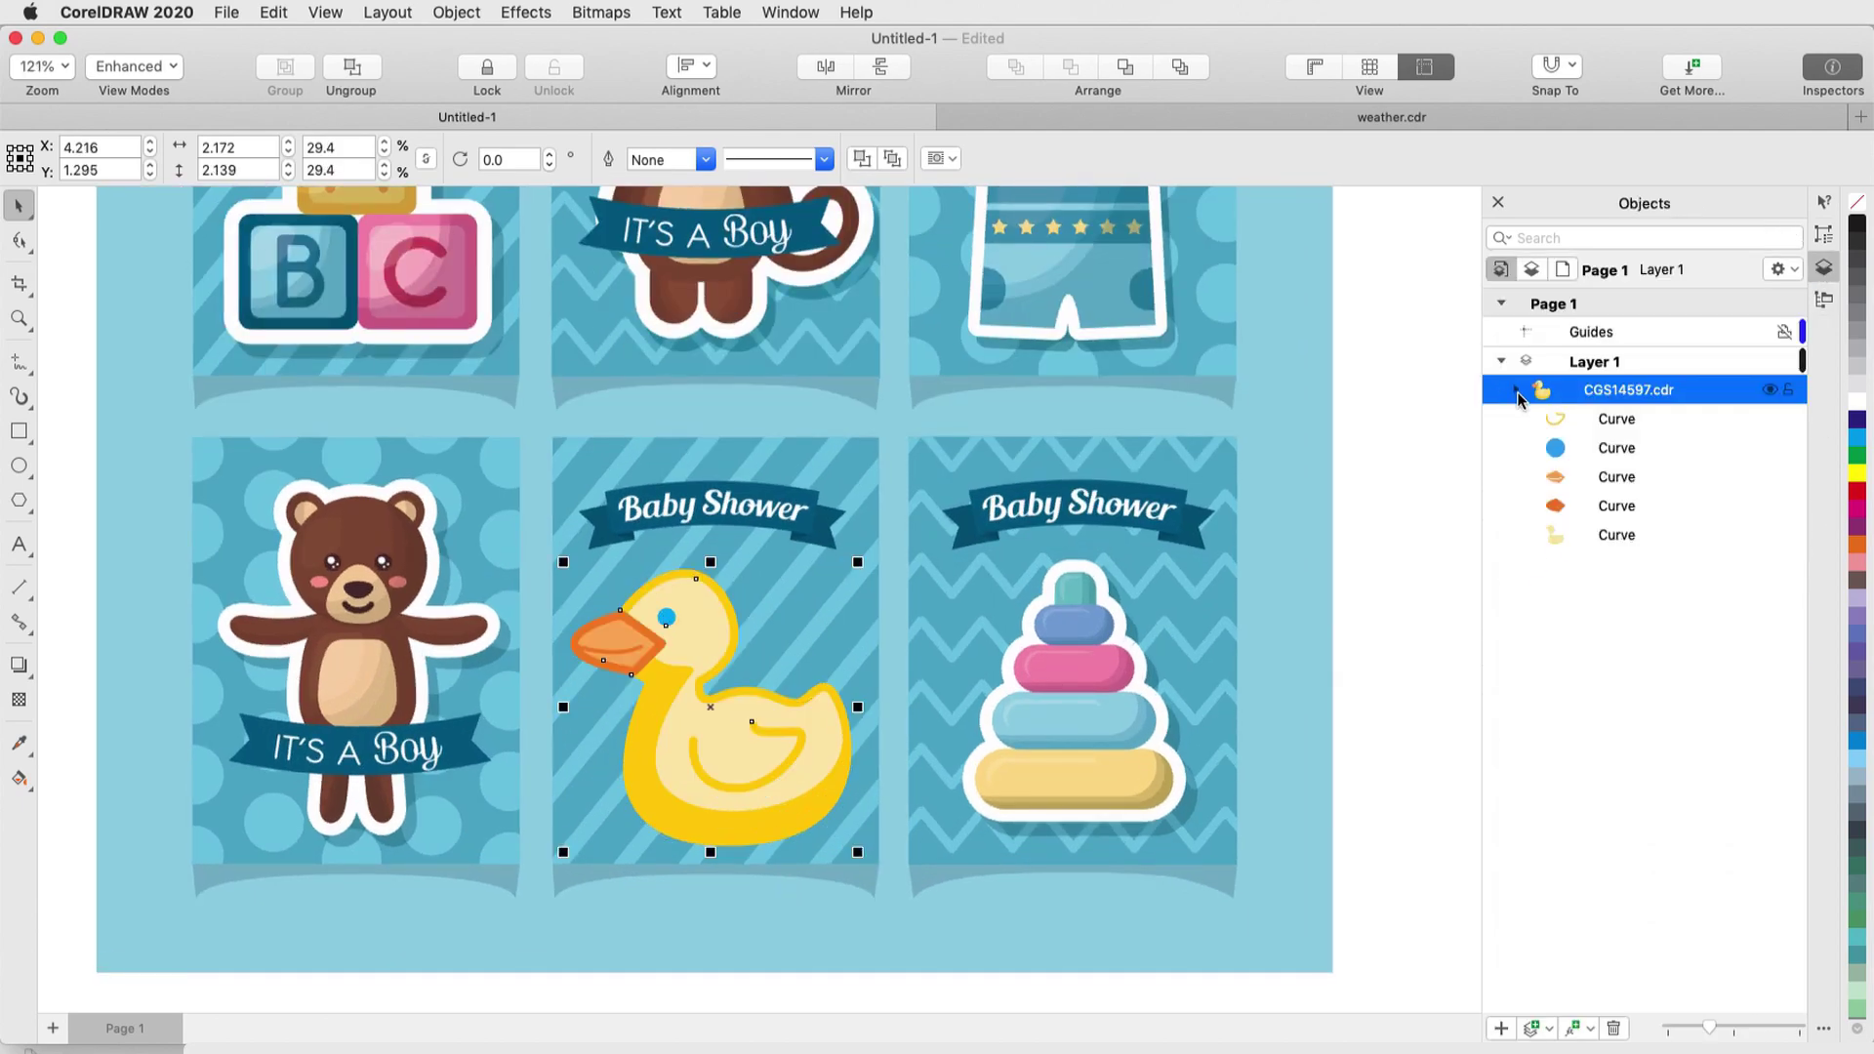
click(1617, 505)
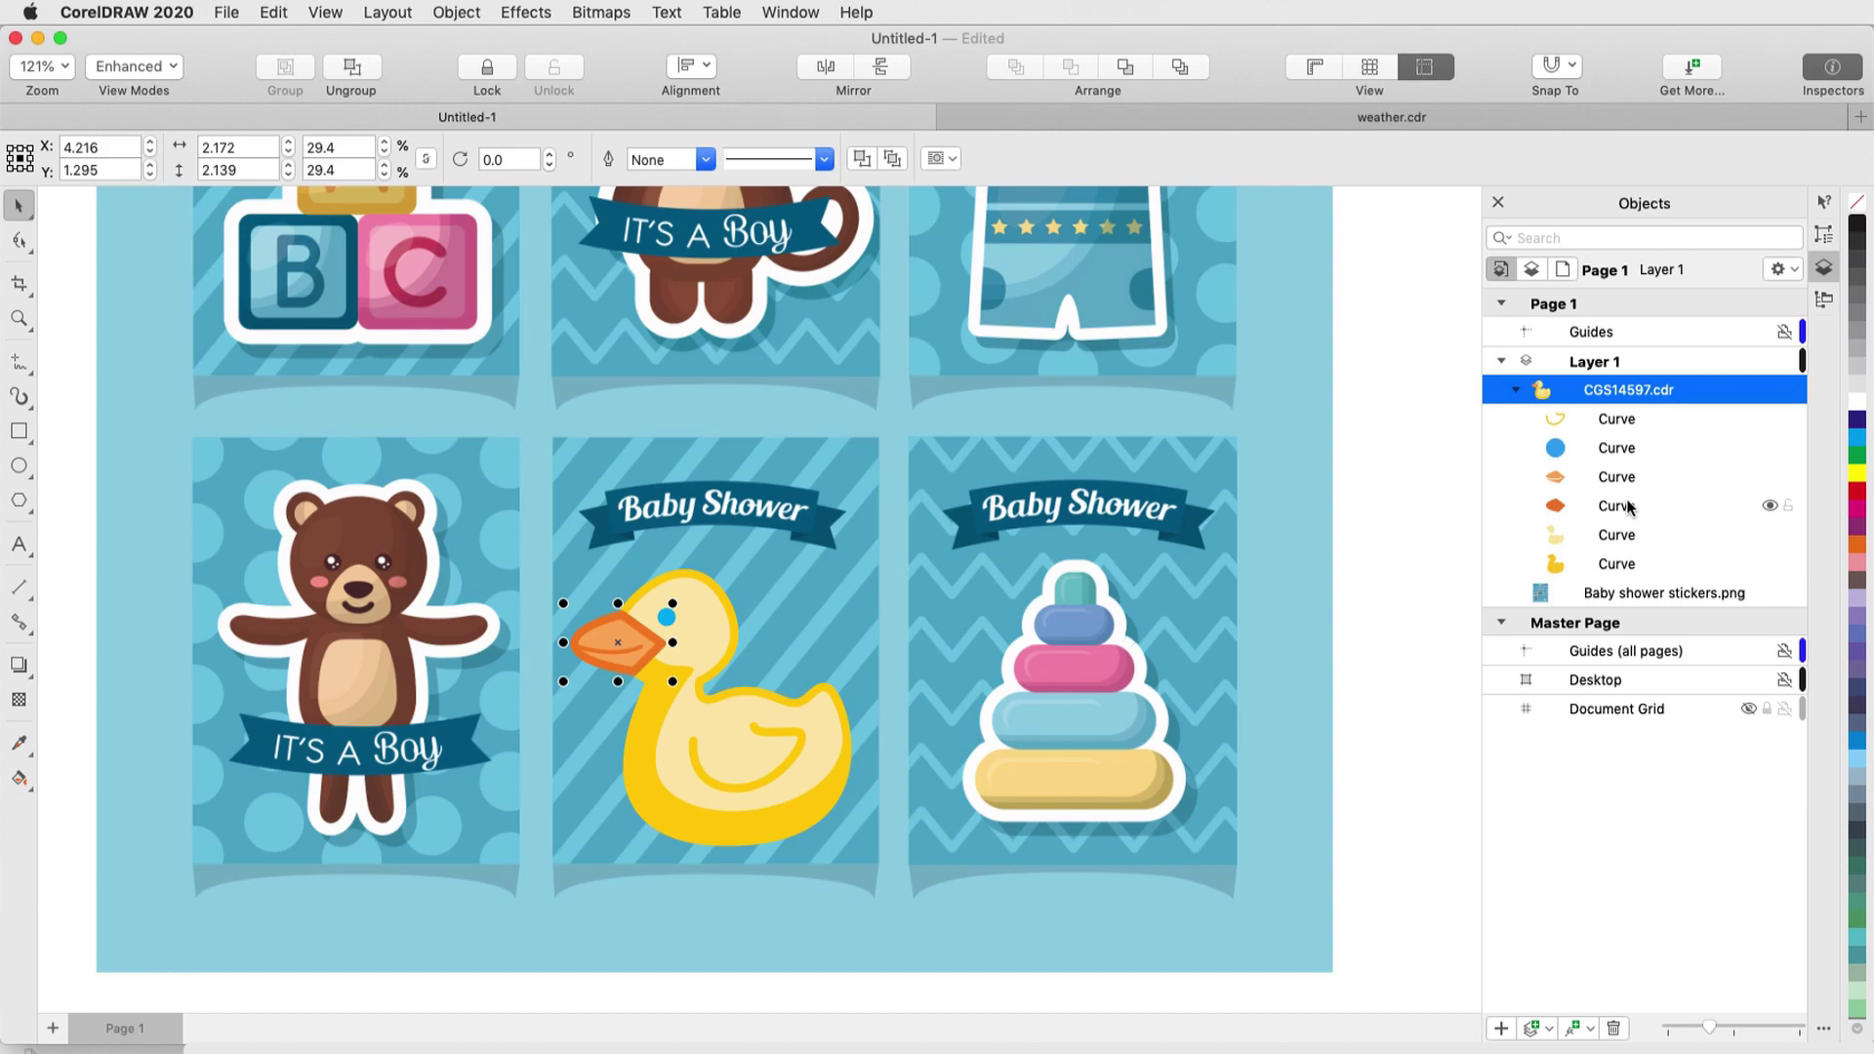
super+click(1616, 564)
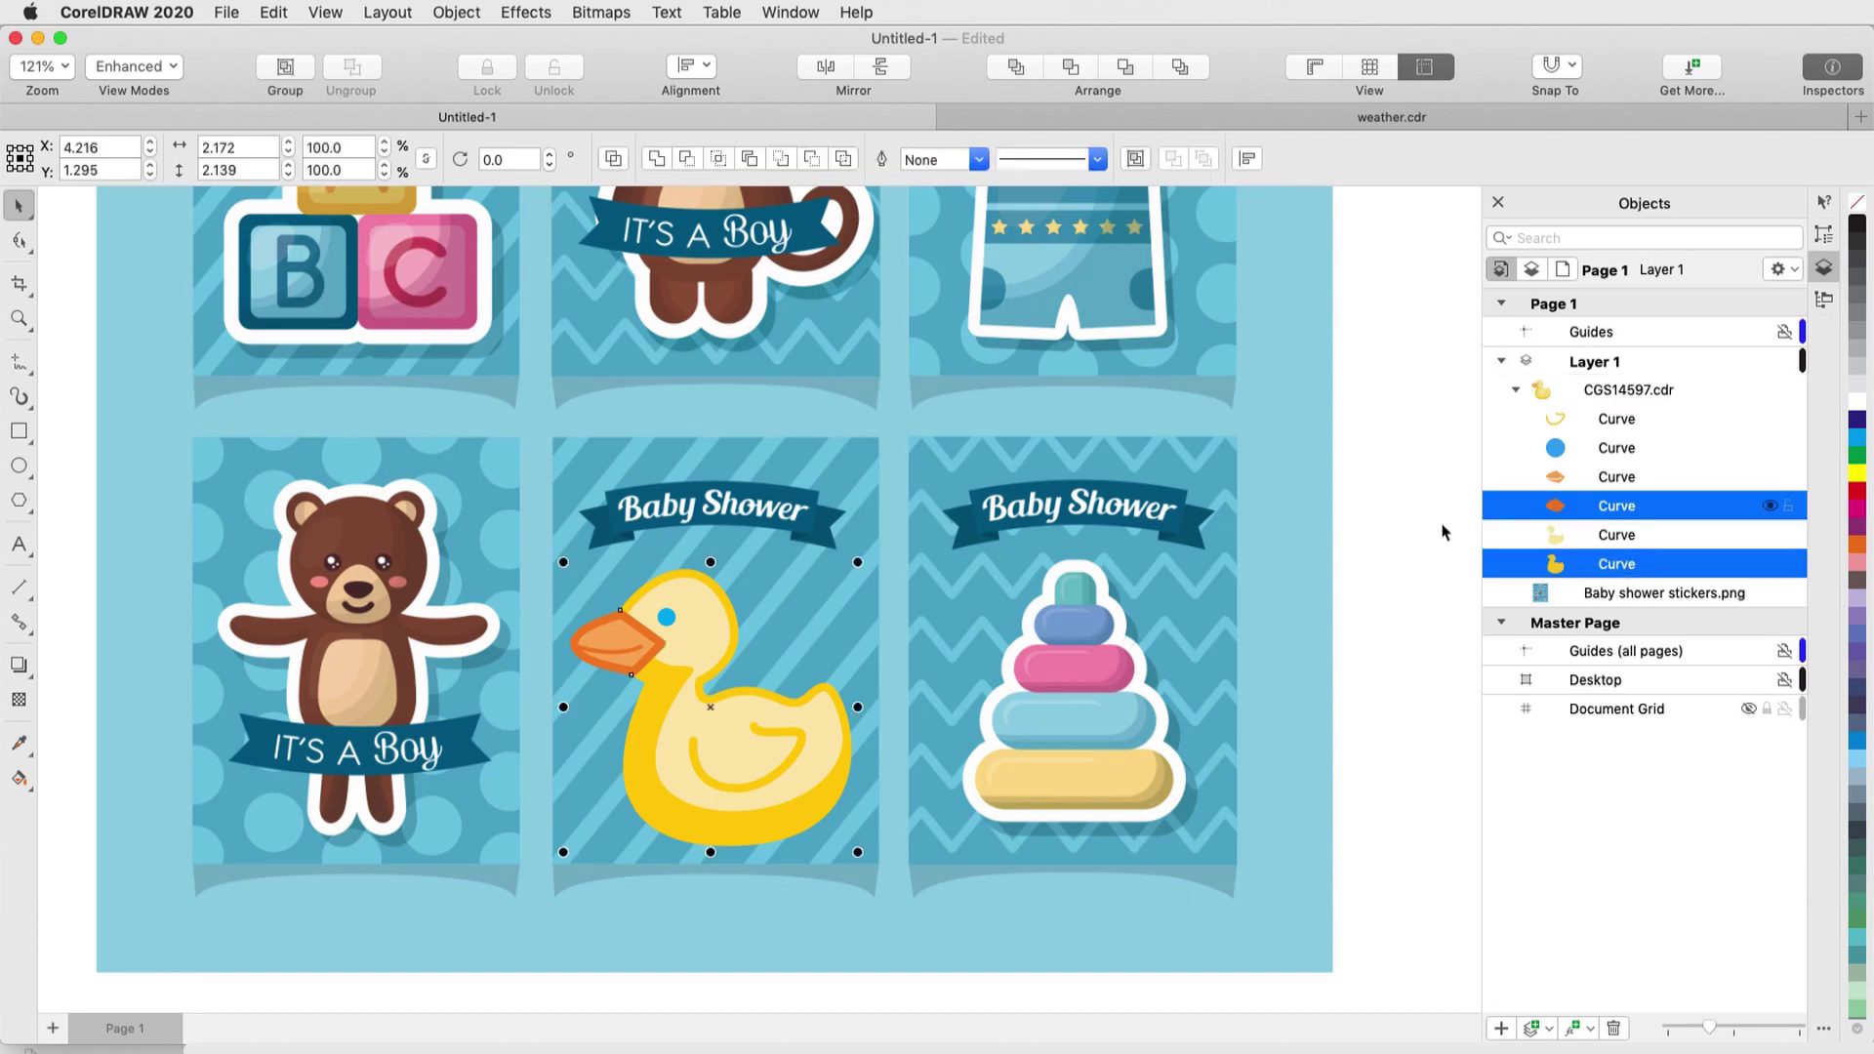
- Combine the duck's beak and body into one curve and show Connect Content
click(649, 159)
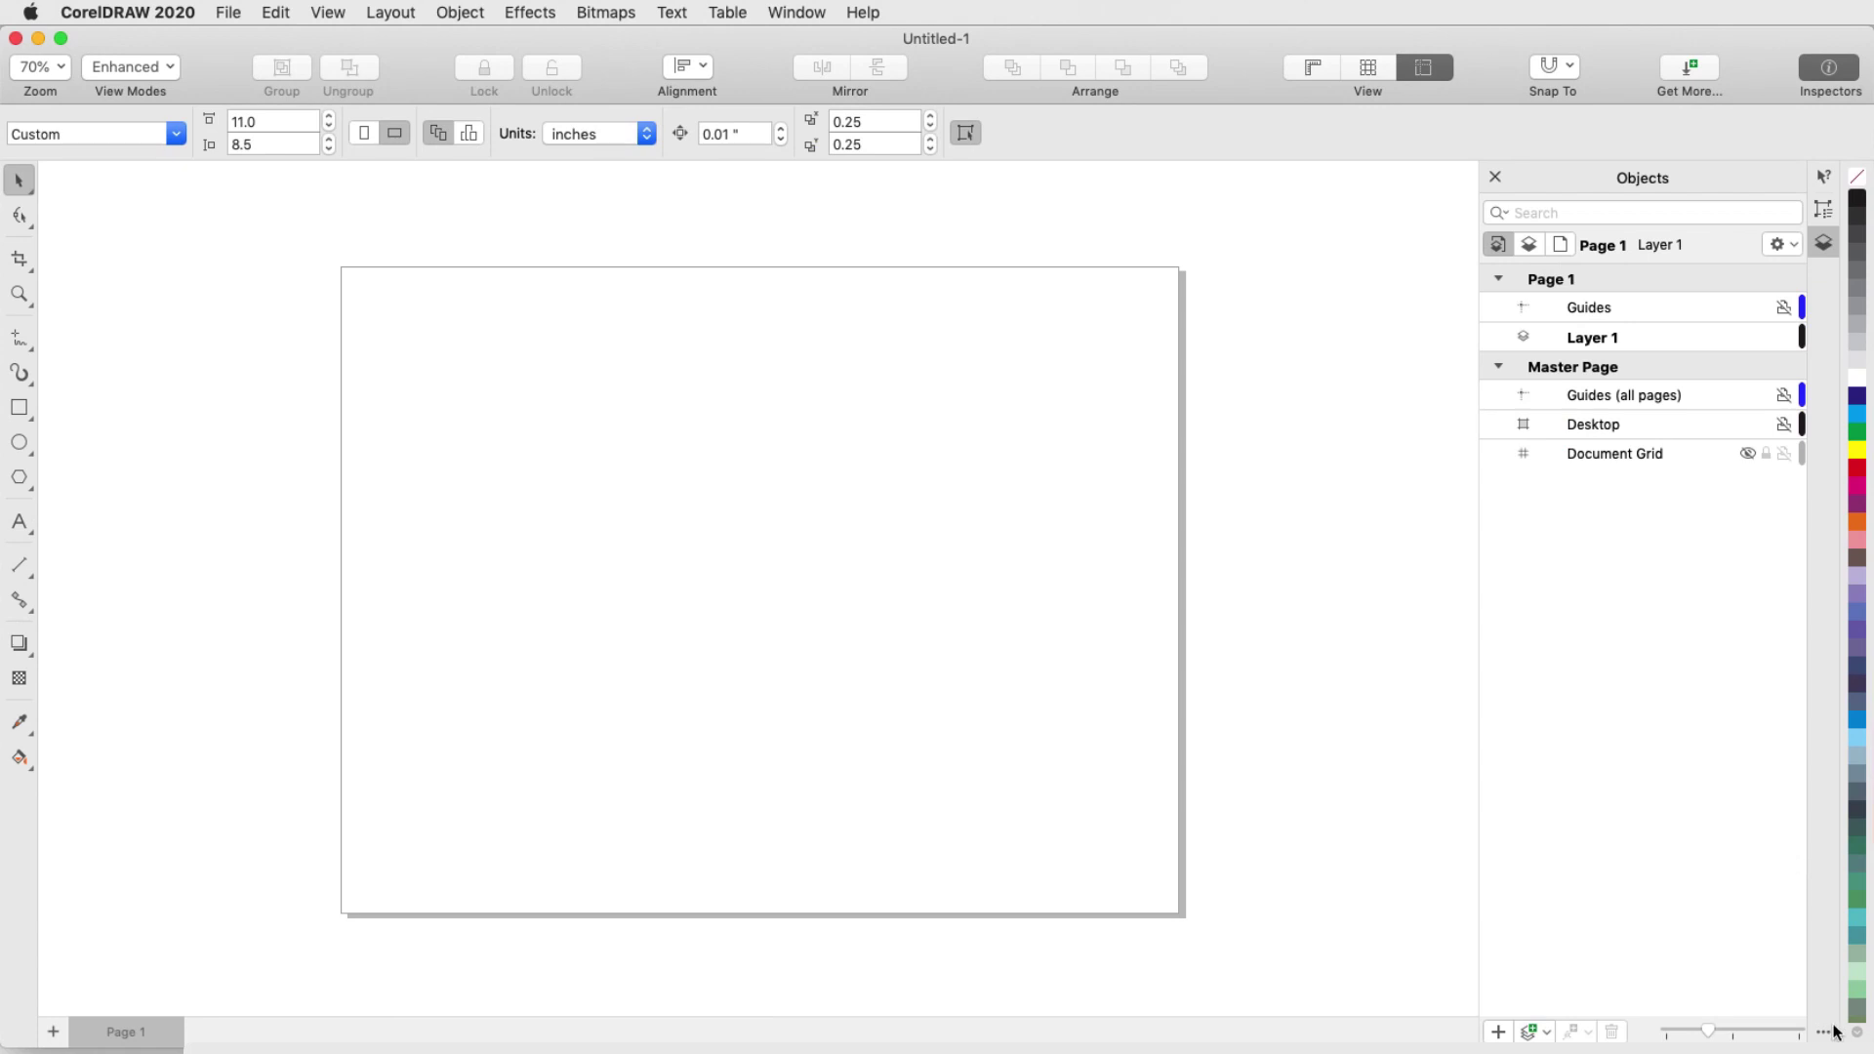
click(1827, 1033)
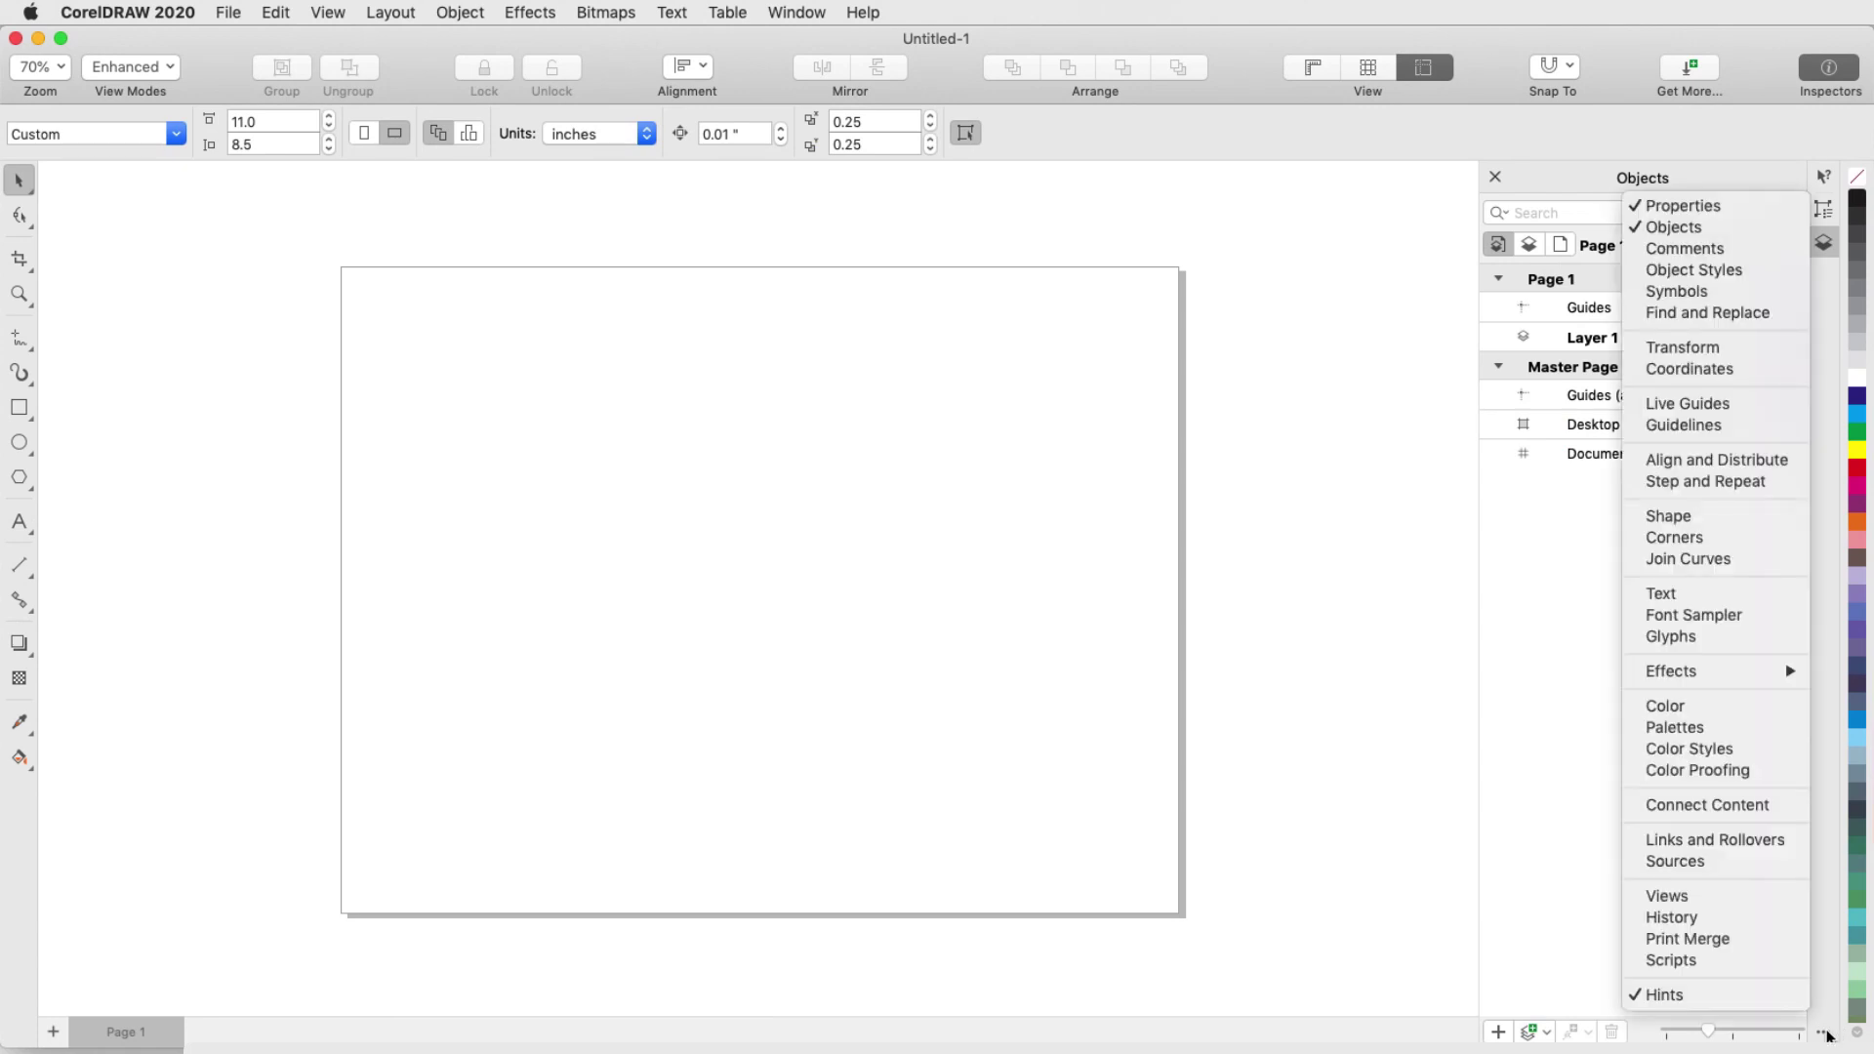
click(1785, 818)
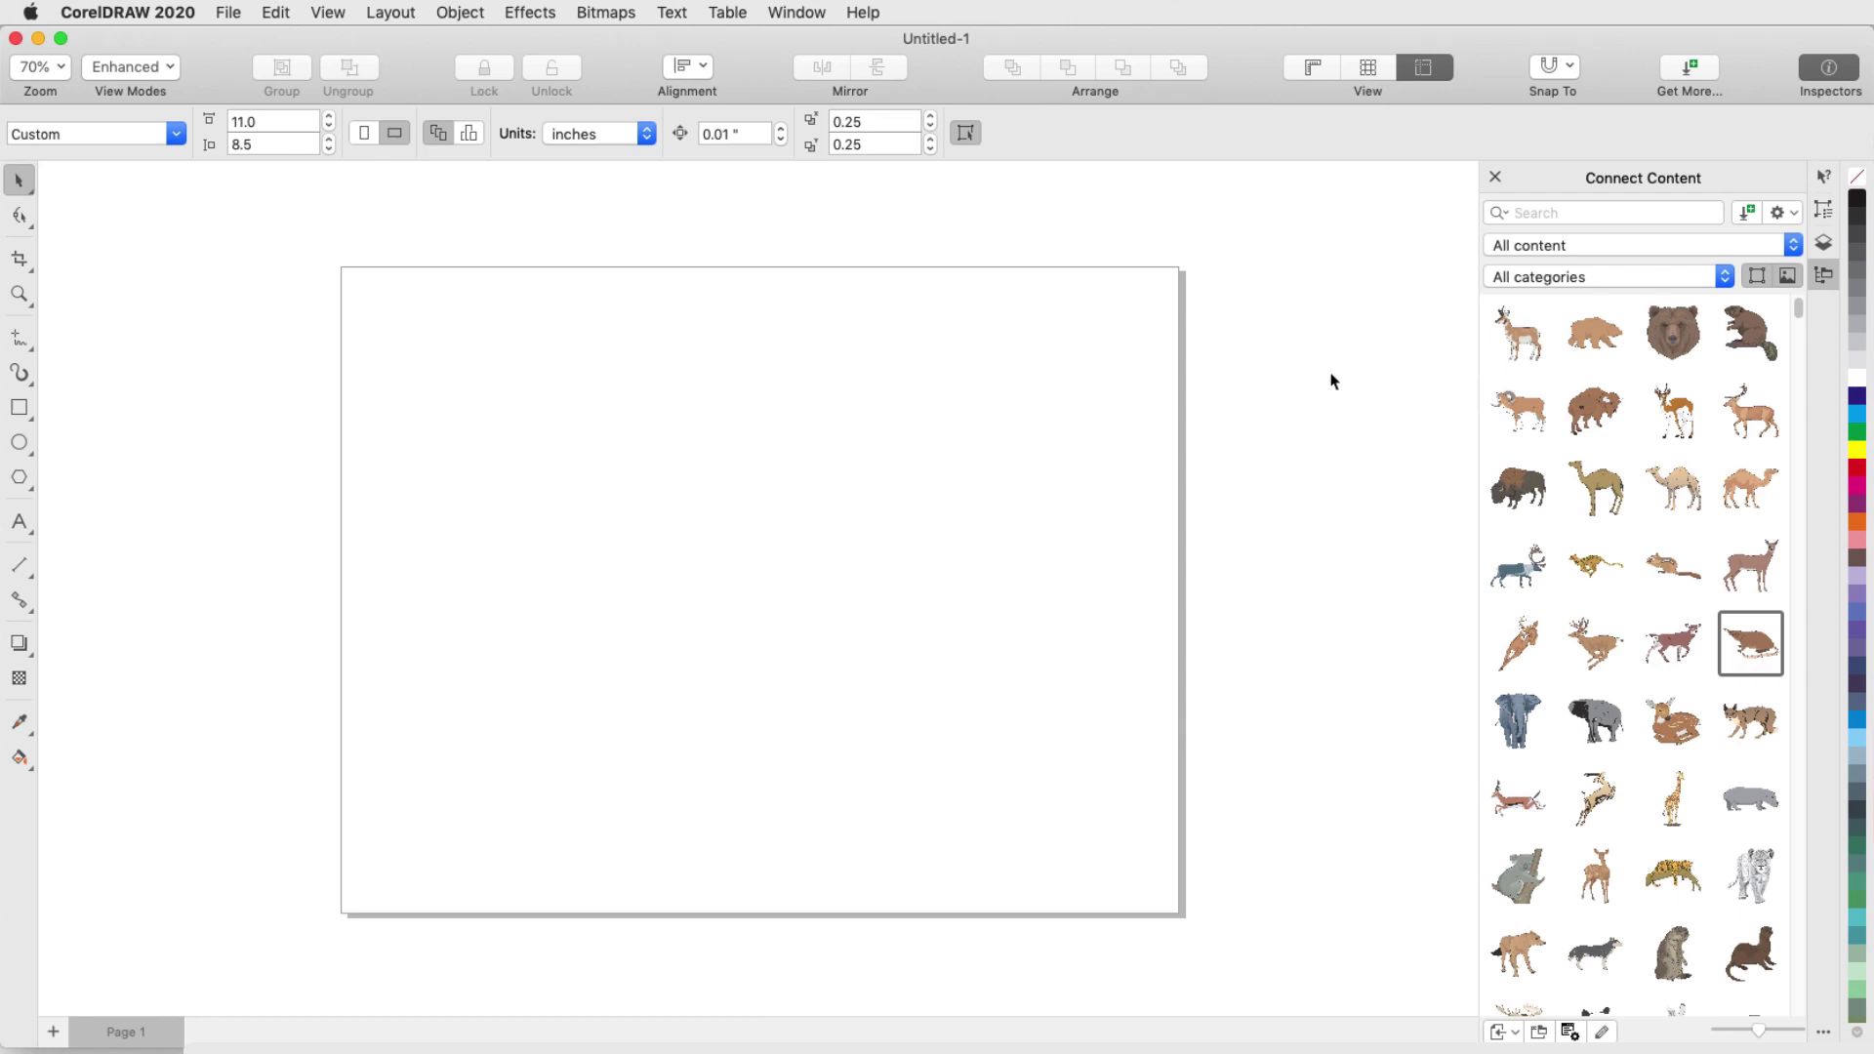
- Download the Modern Life Pack from the Get More content packs
click(1747, 212)
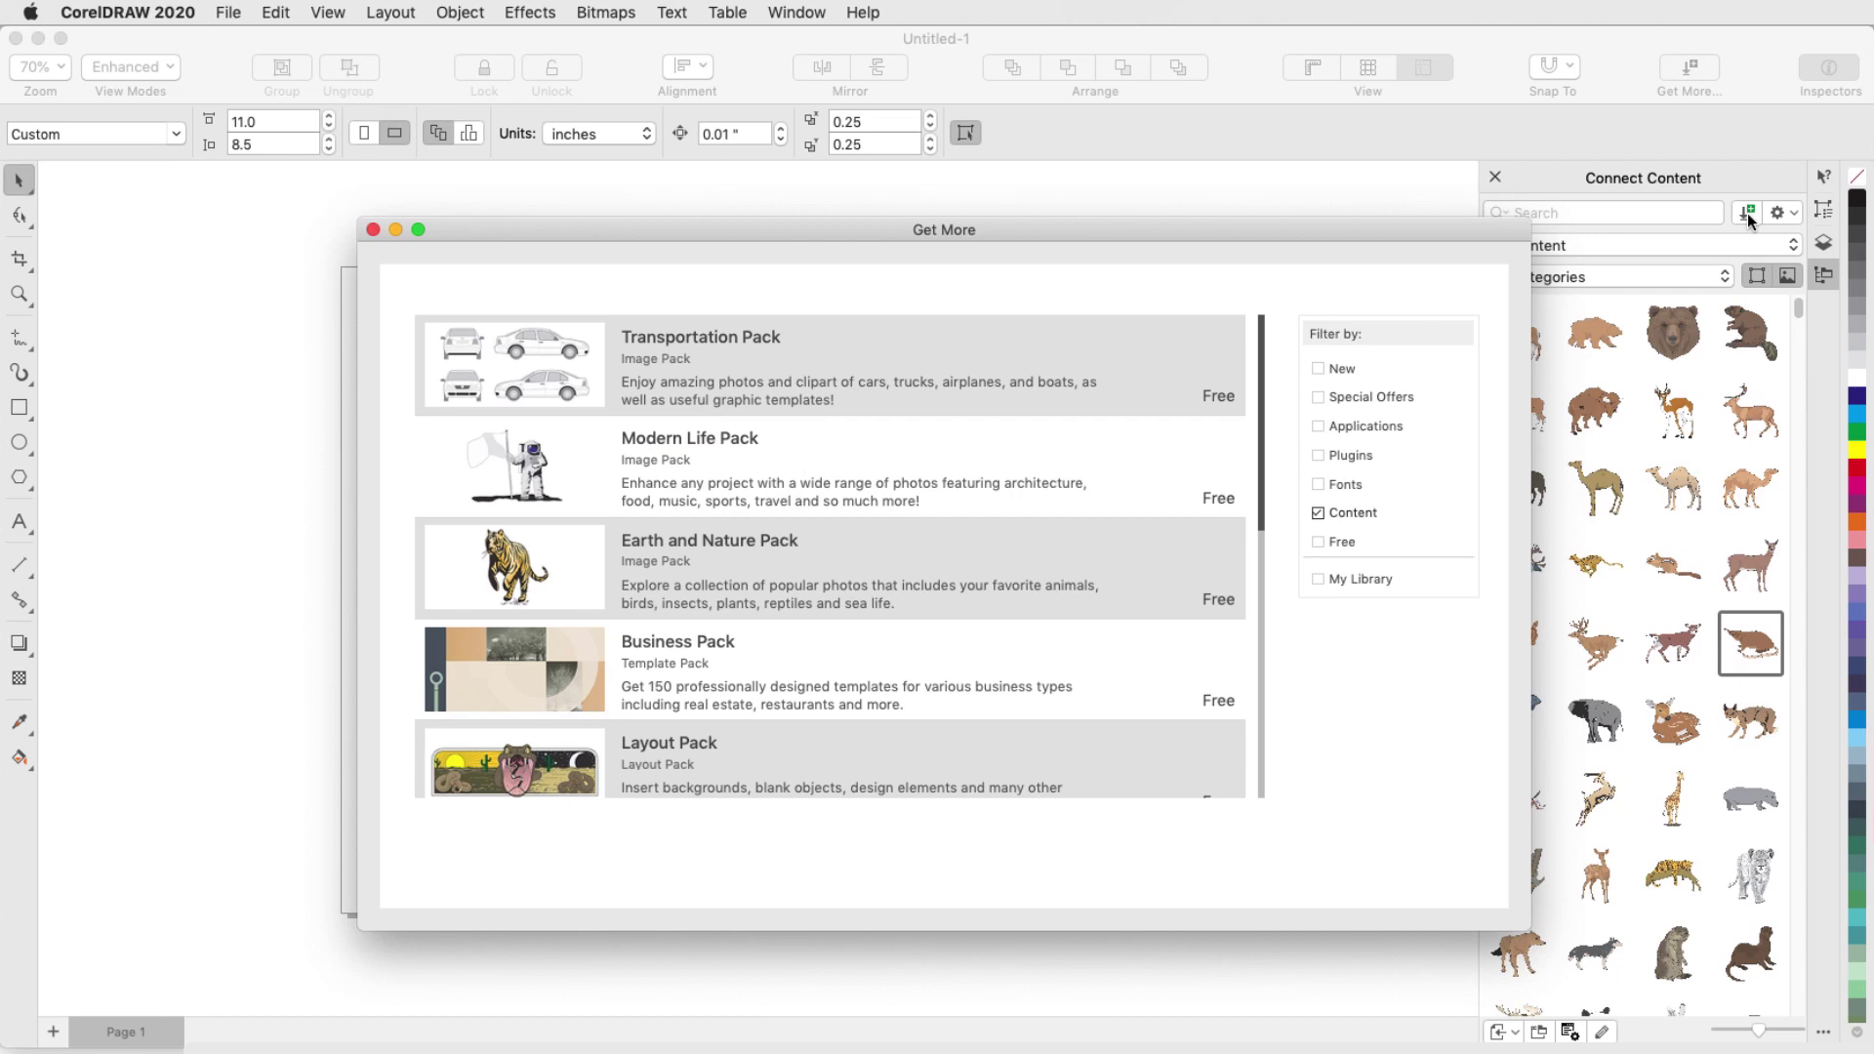
click(722, 474)
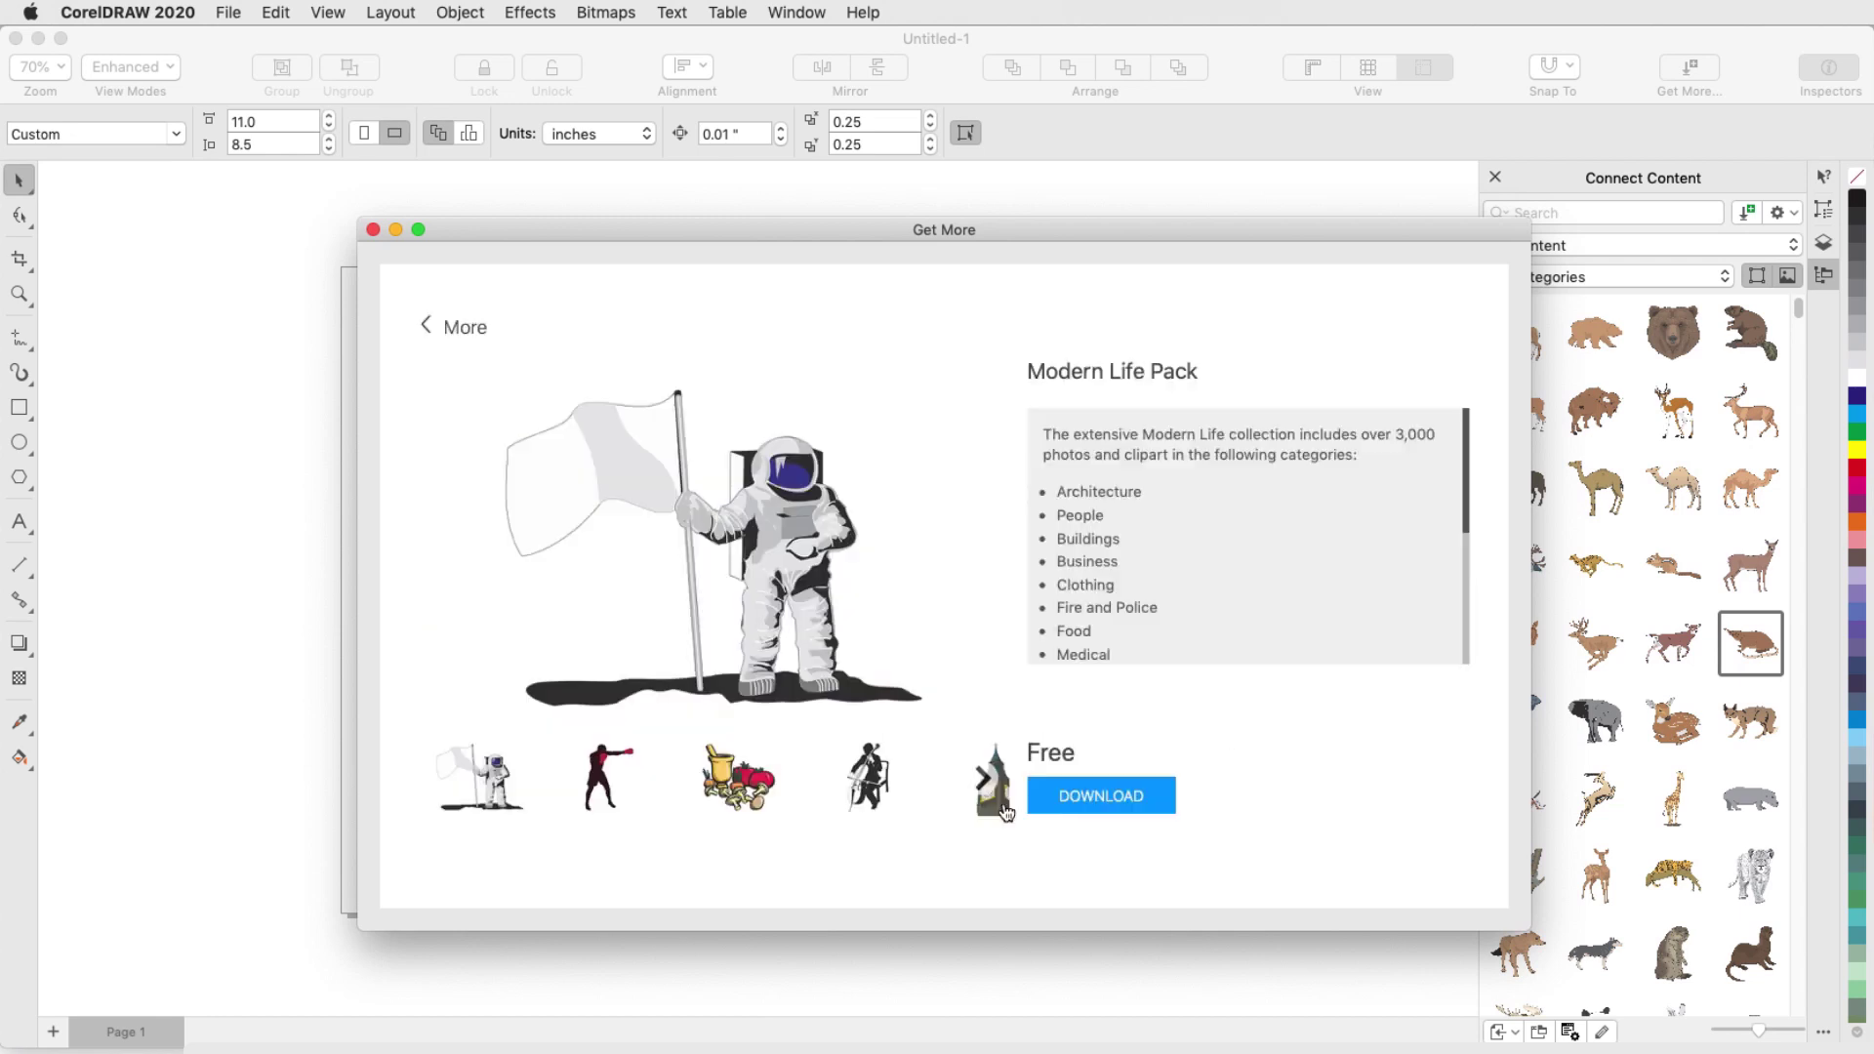
click(1085, 810)
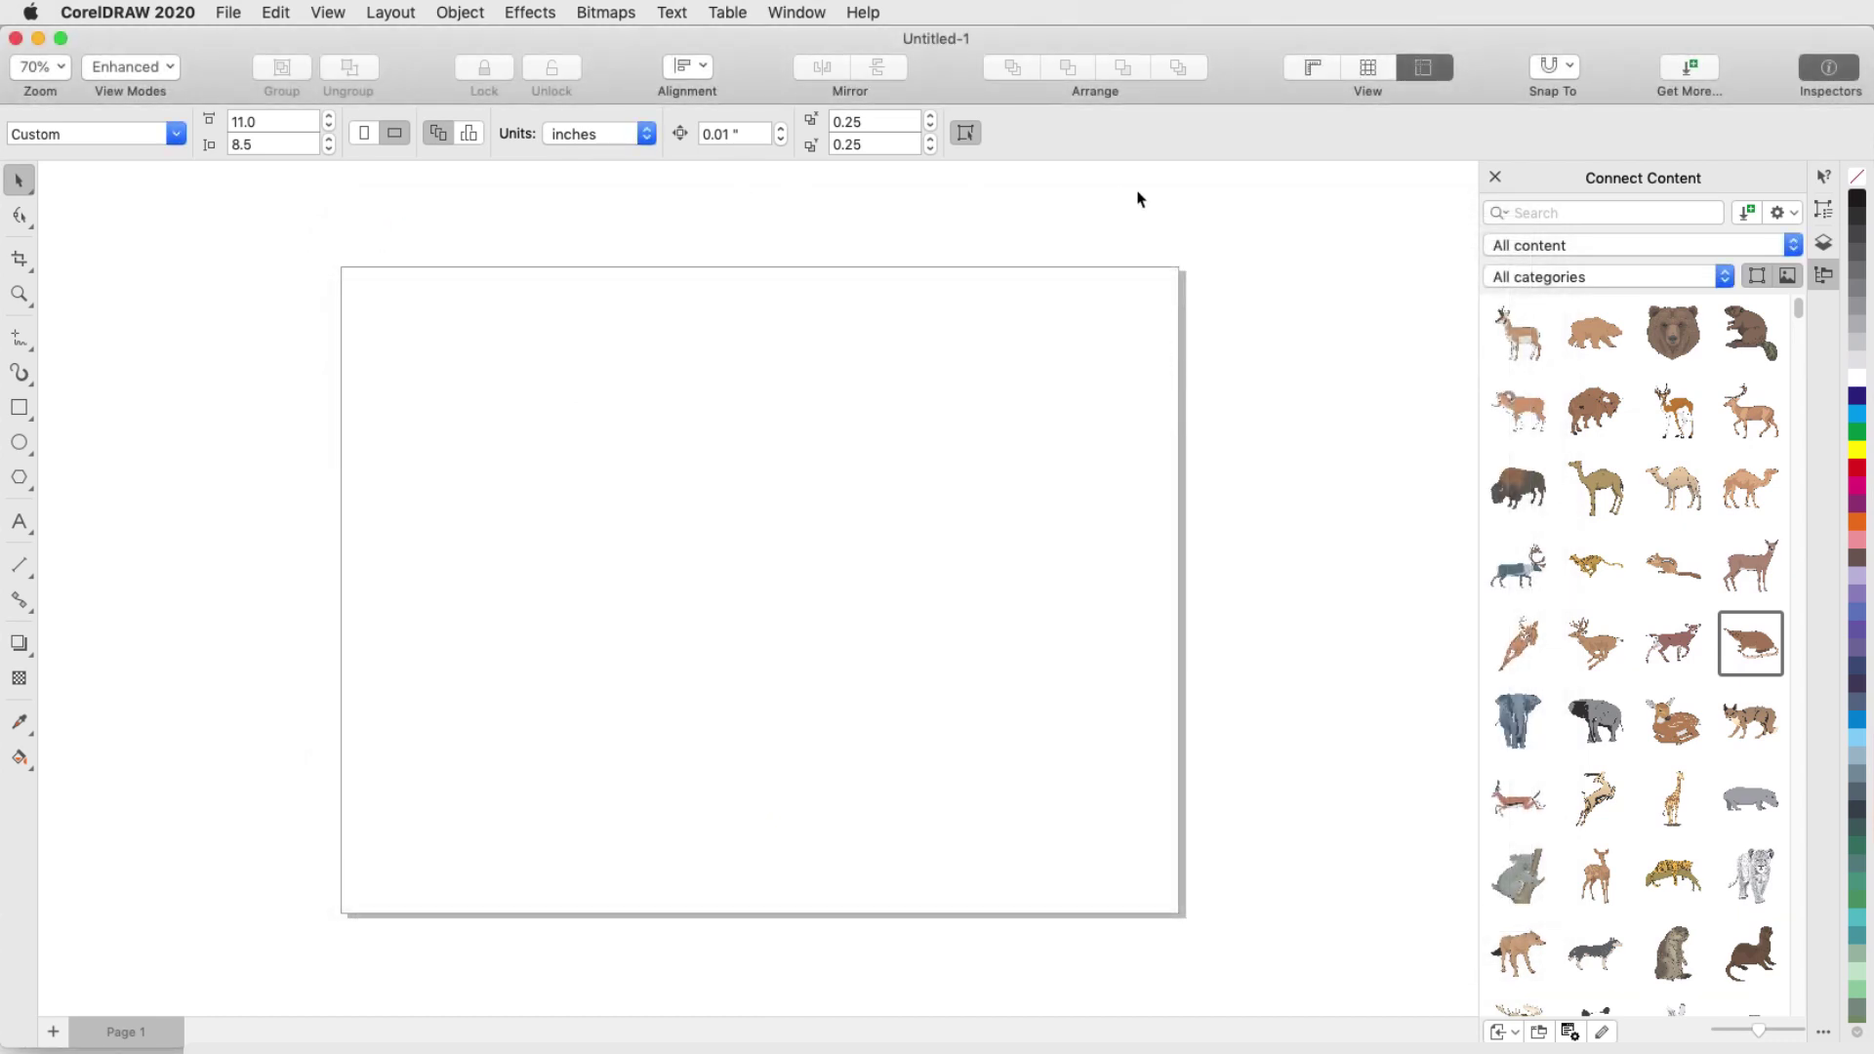
- Switch the Connect Content category to Special Occasions and browse its clipart
click(1798, 245)
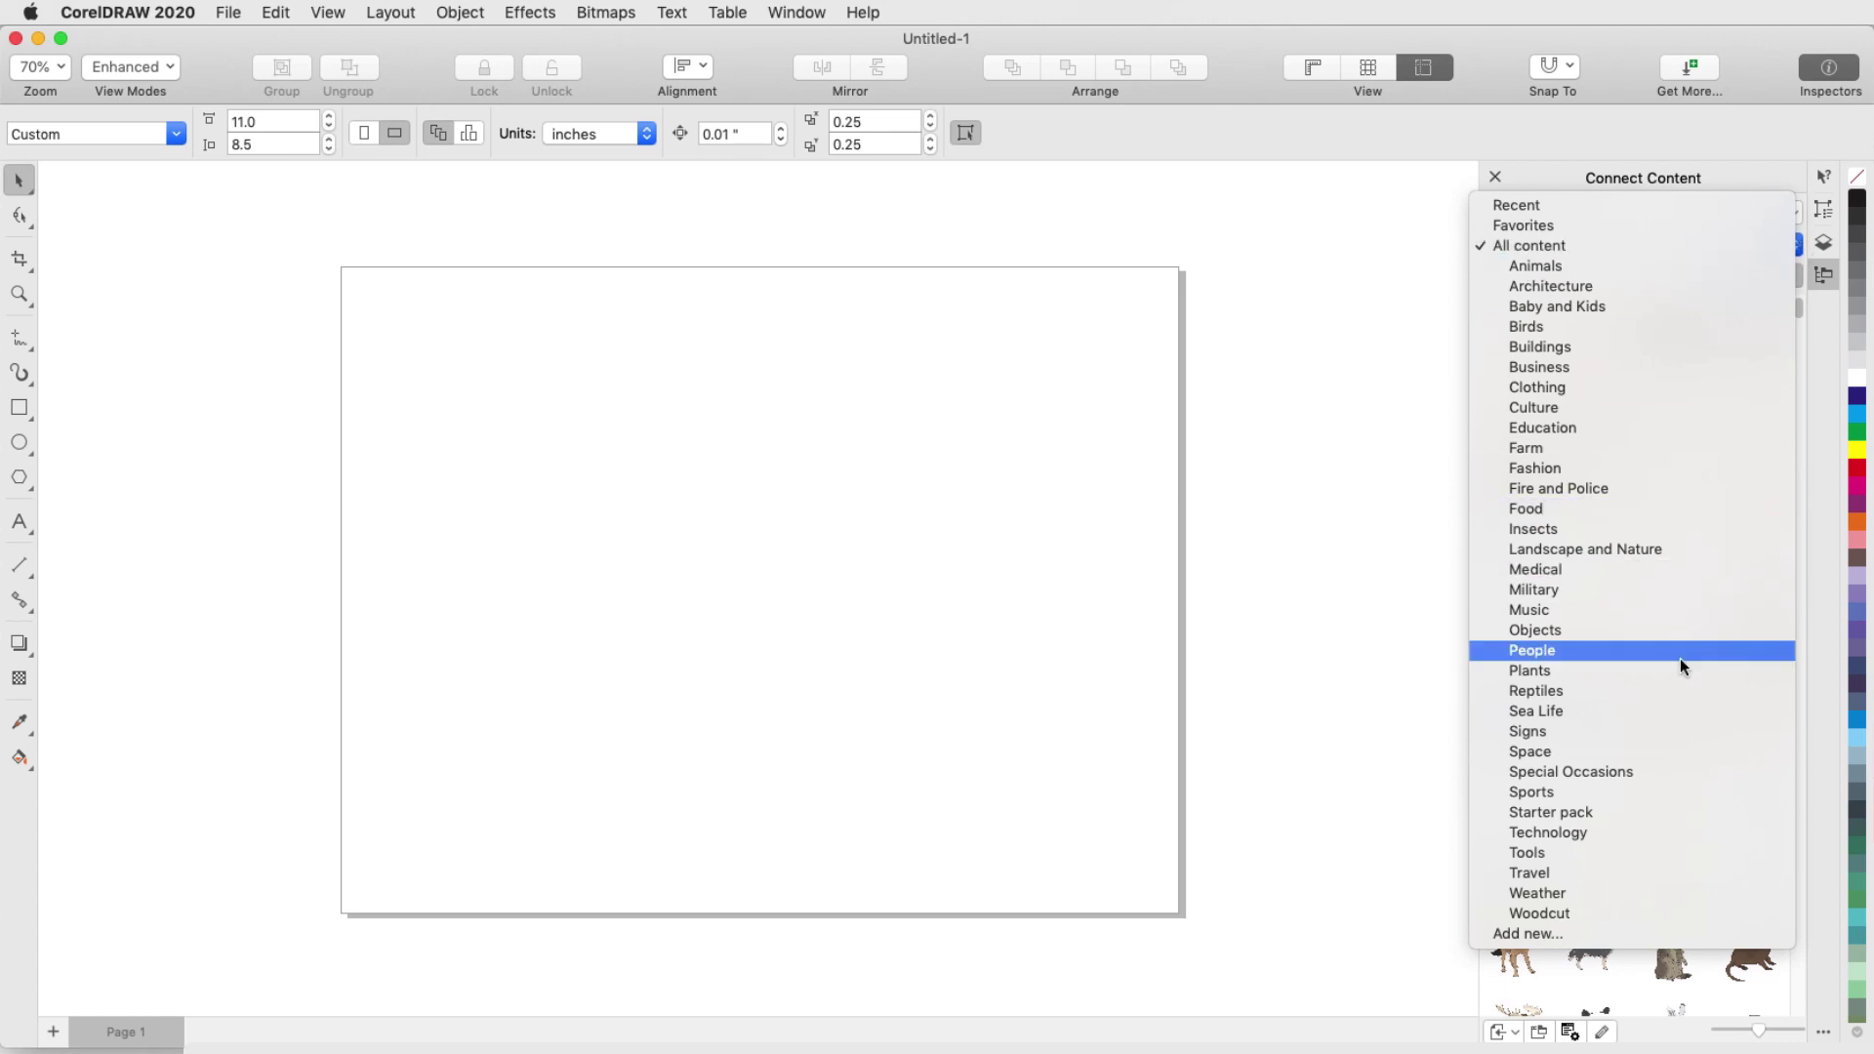
click(1671, 771)
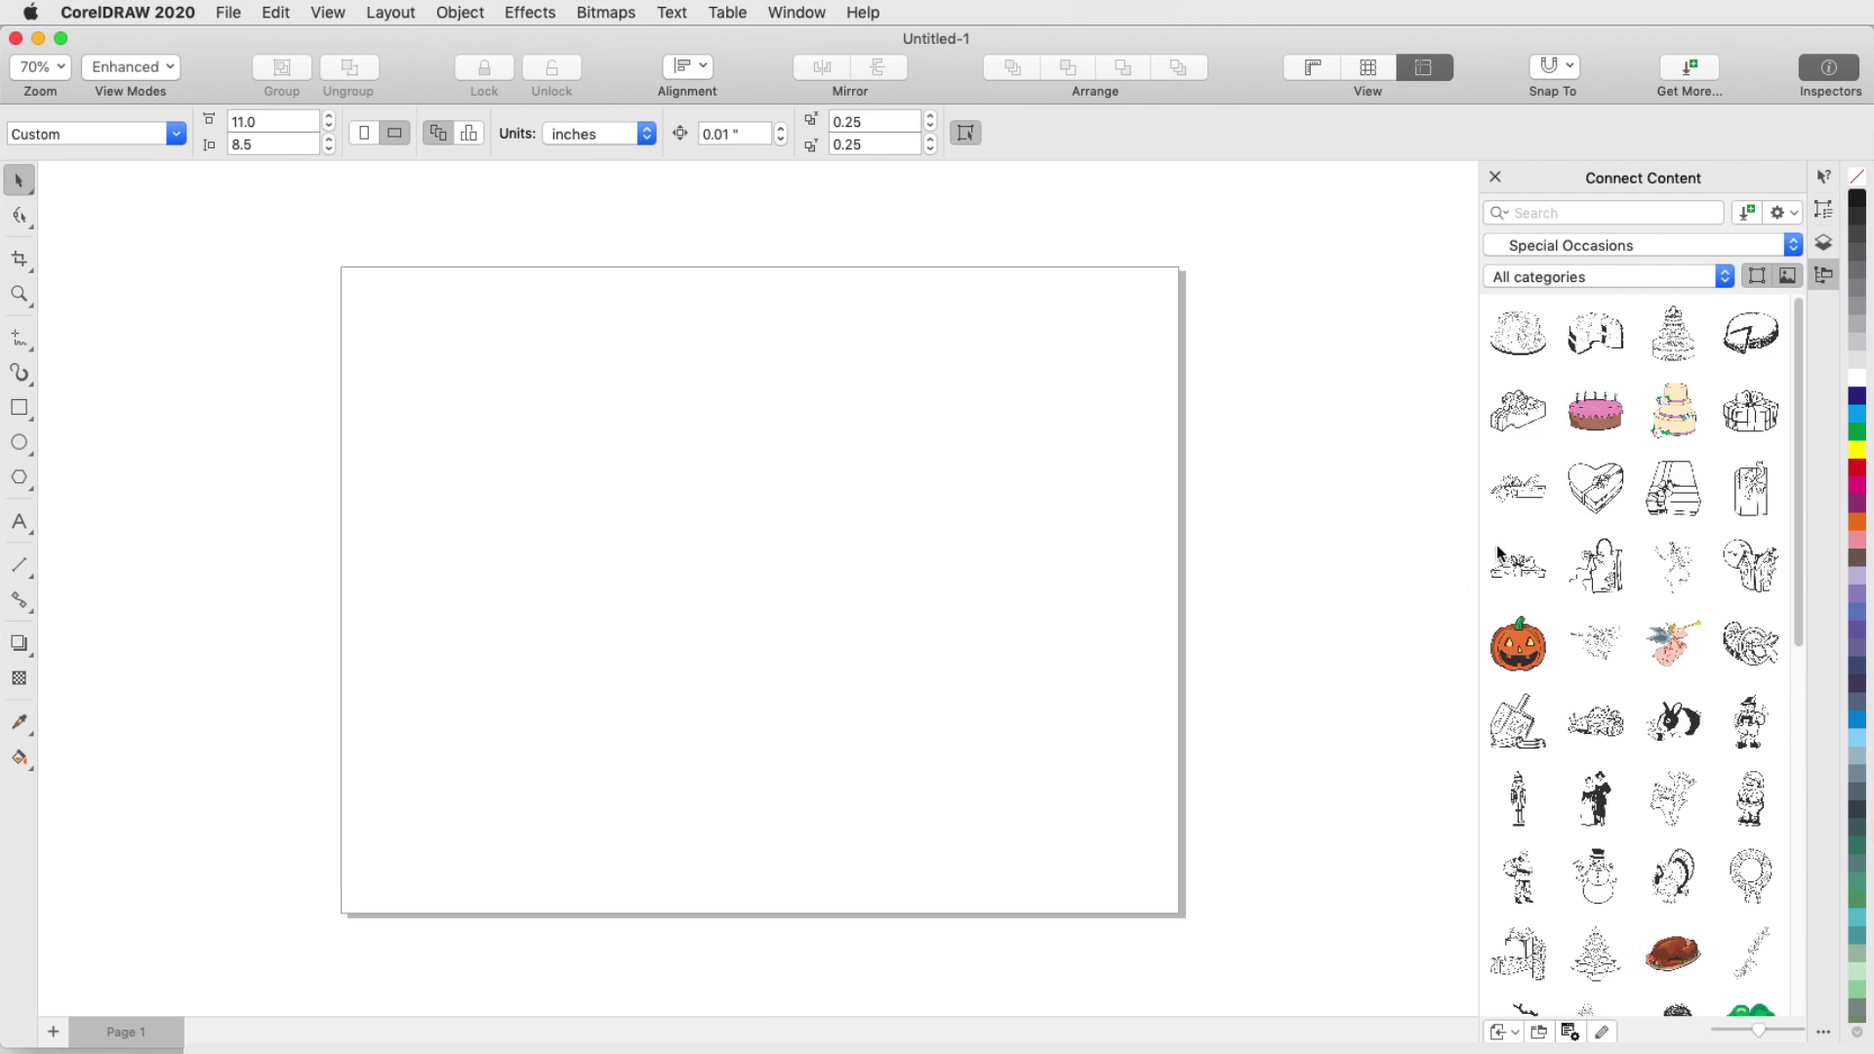
mouse_move(1597, 493)
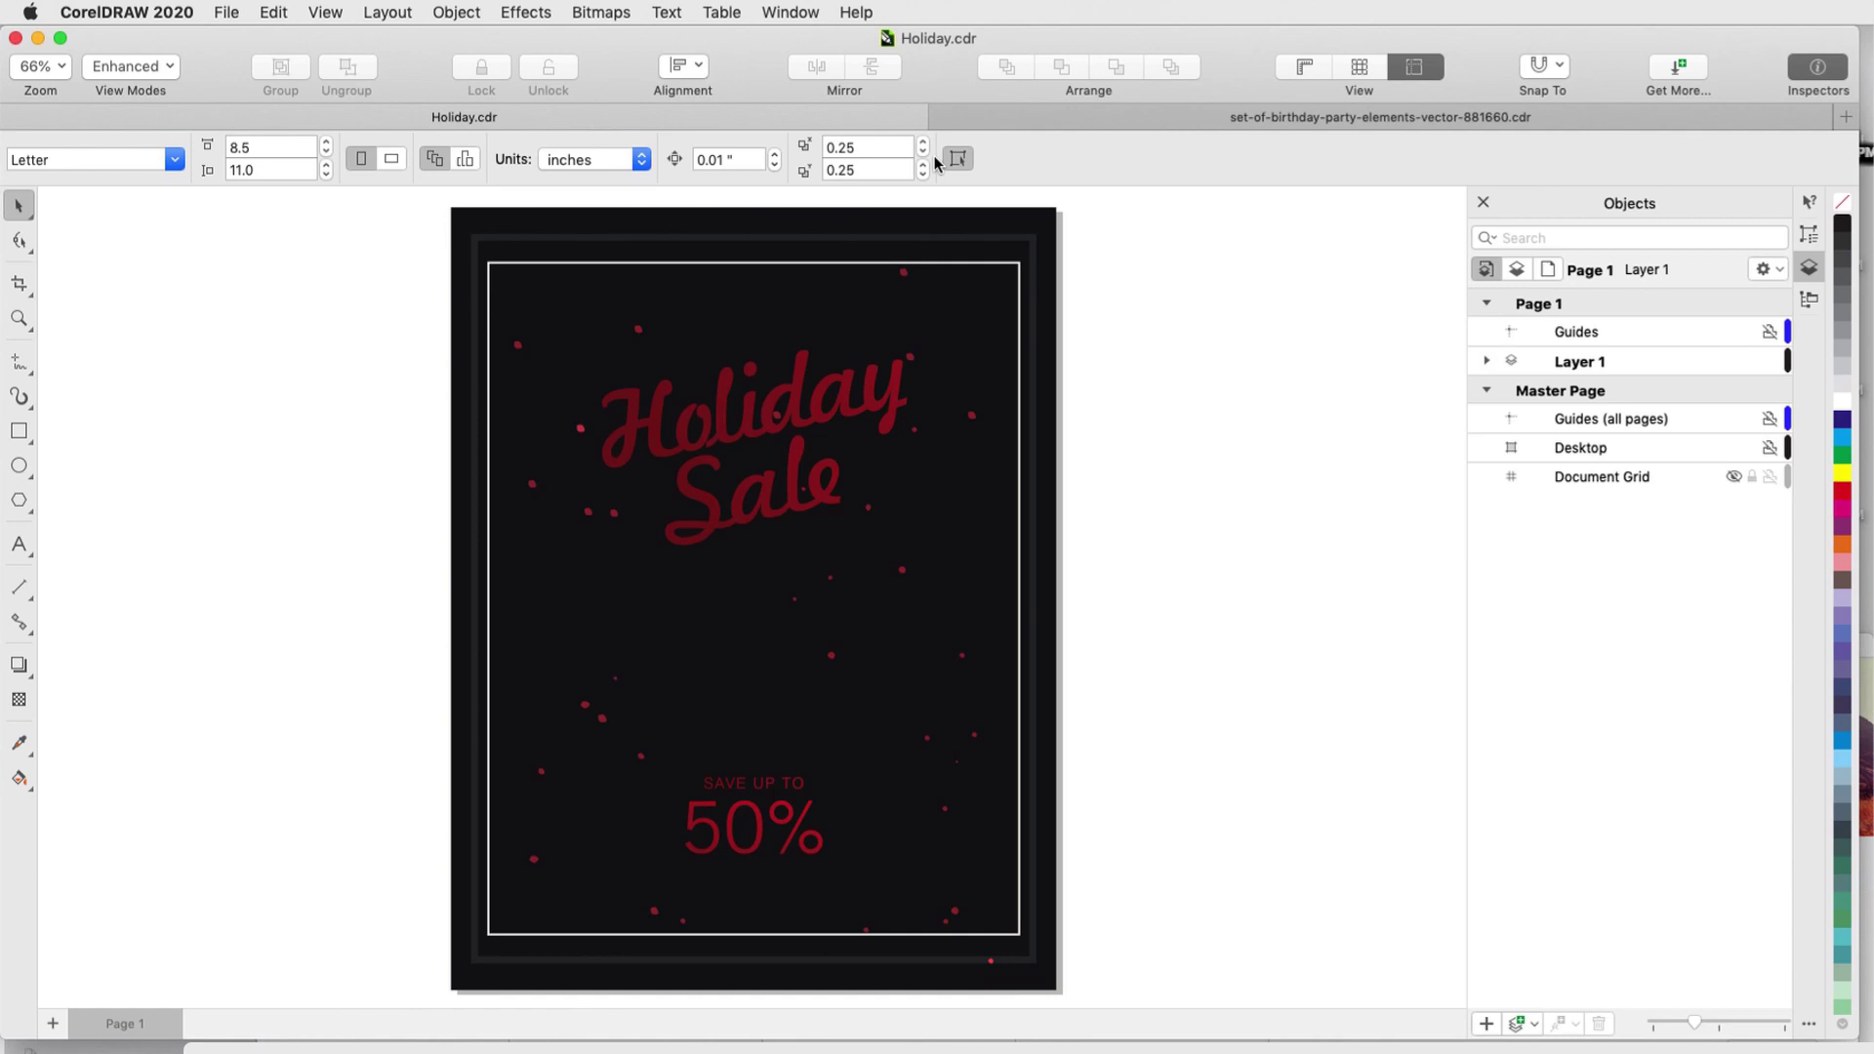
- Copy the green gift box from the birthday party elements file and paste it onto the Holiday Sale flyer
click(1312, 123)
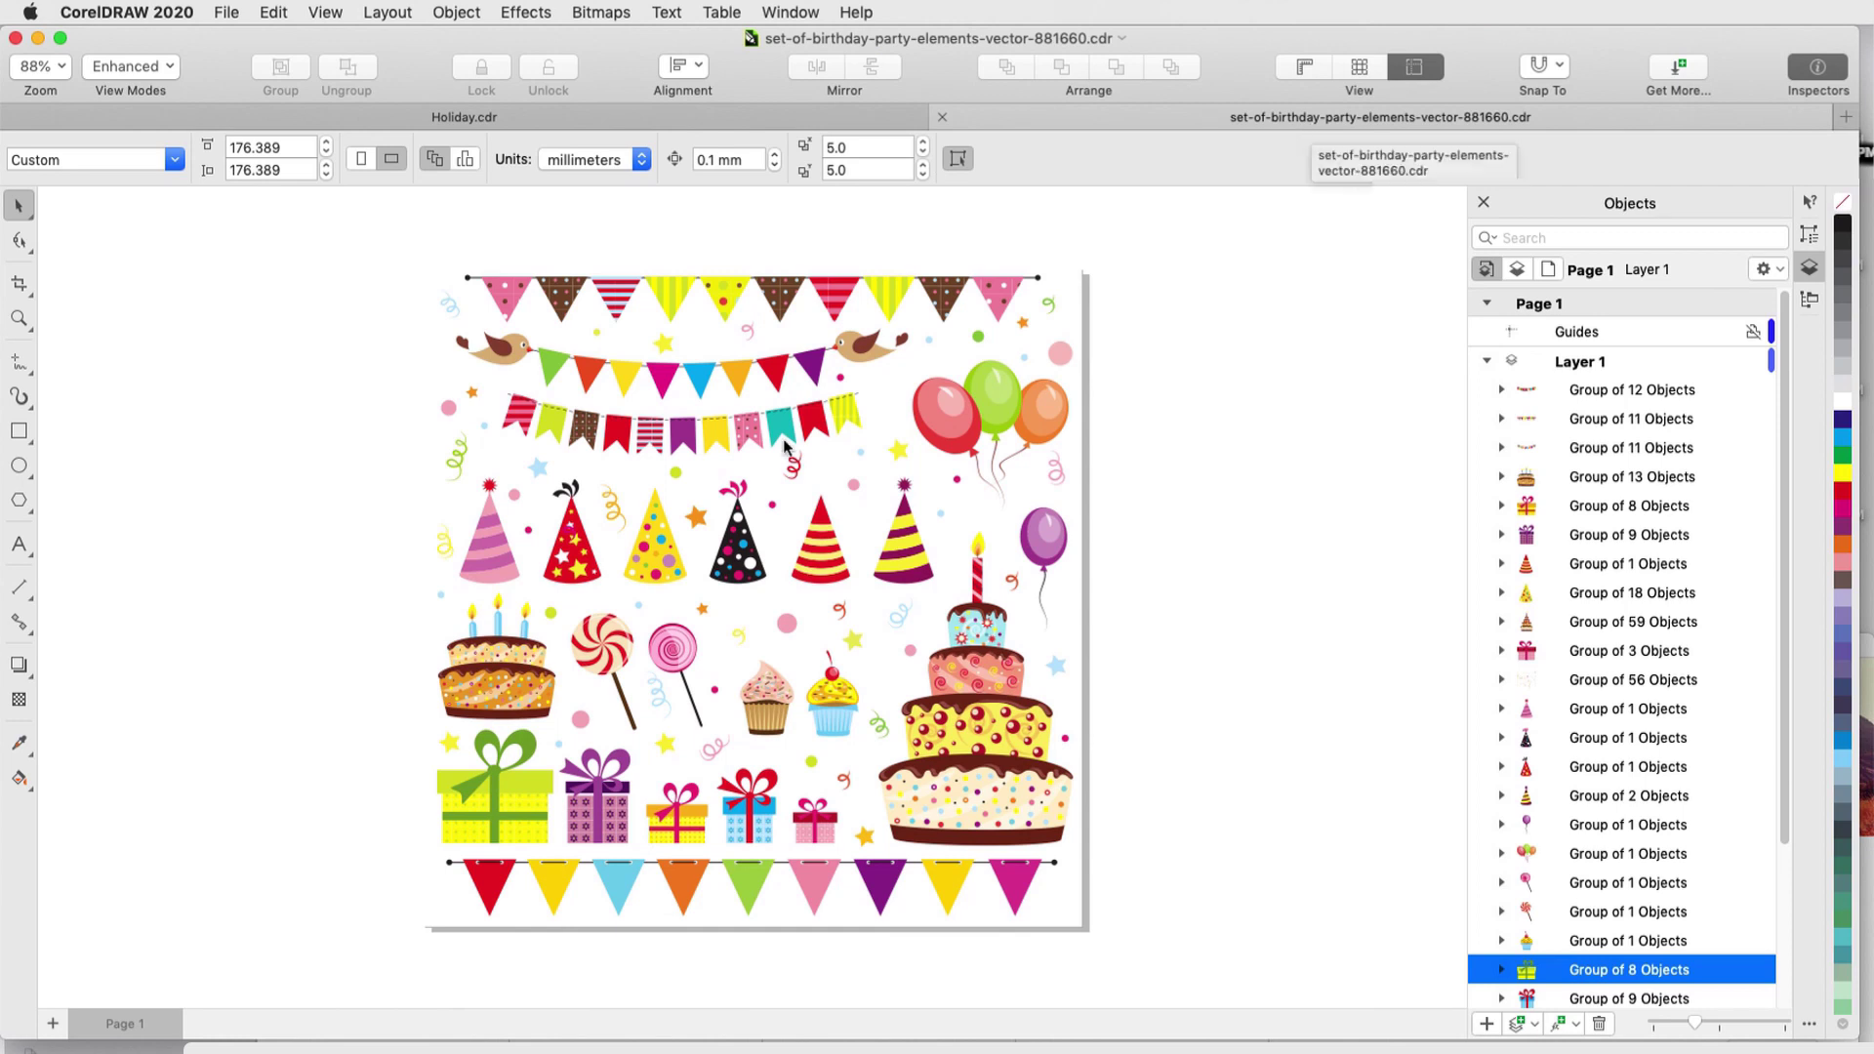
click(510, 781)
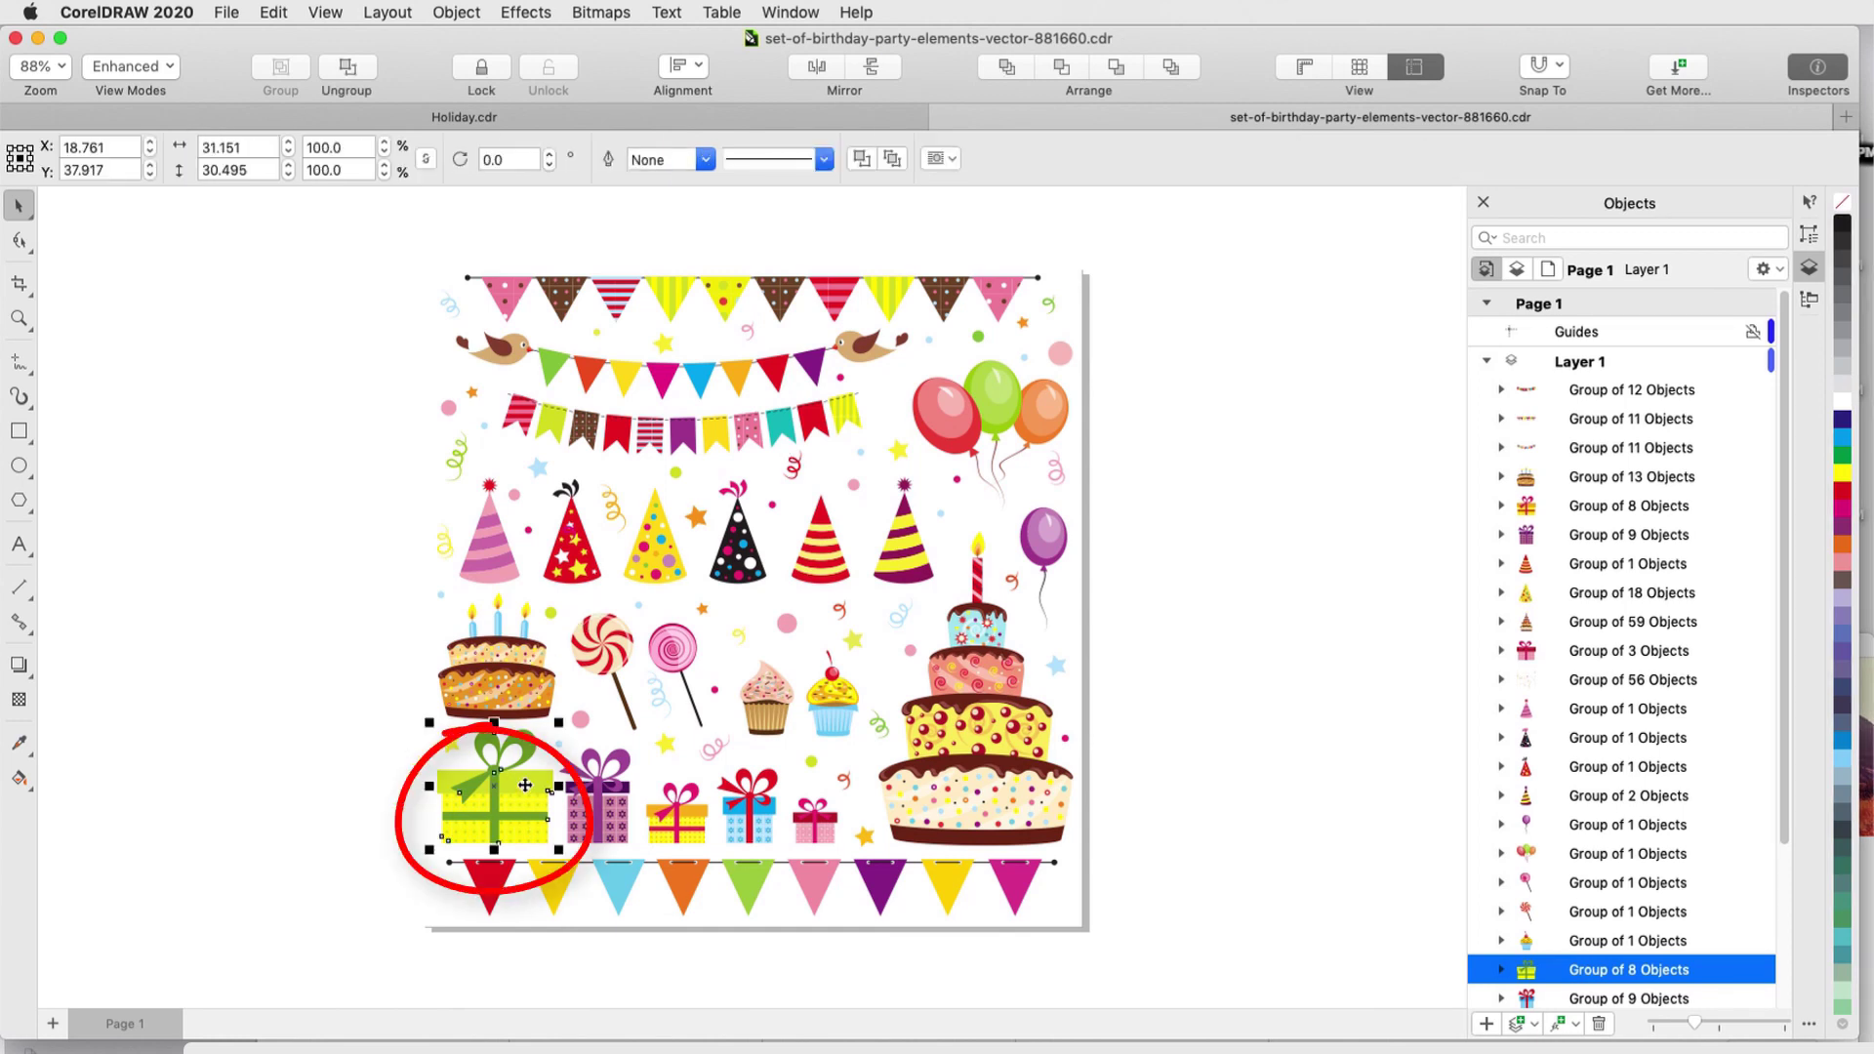
right_click(525, 787)
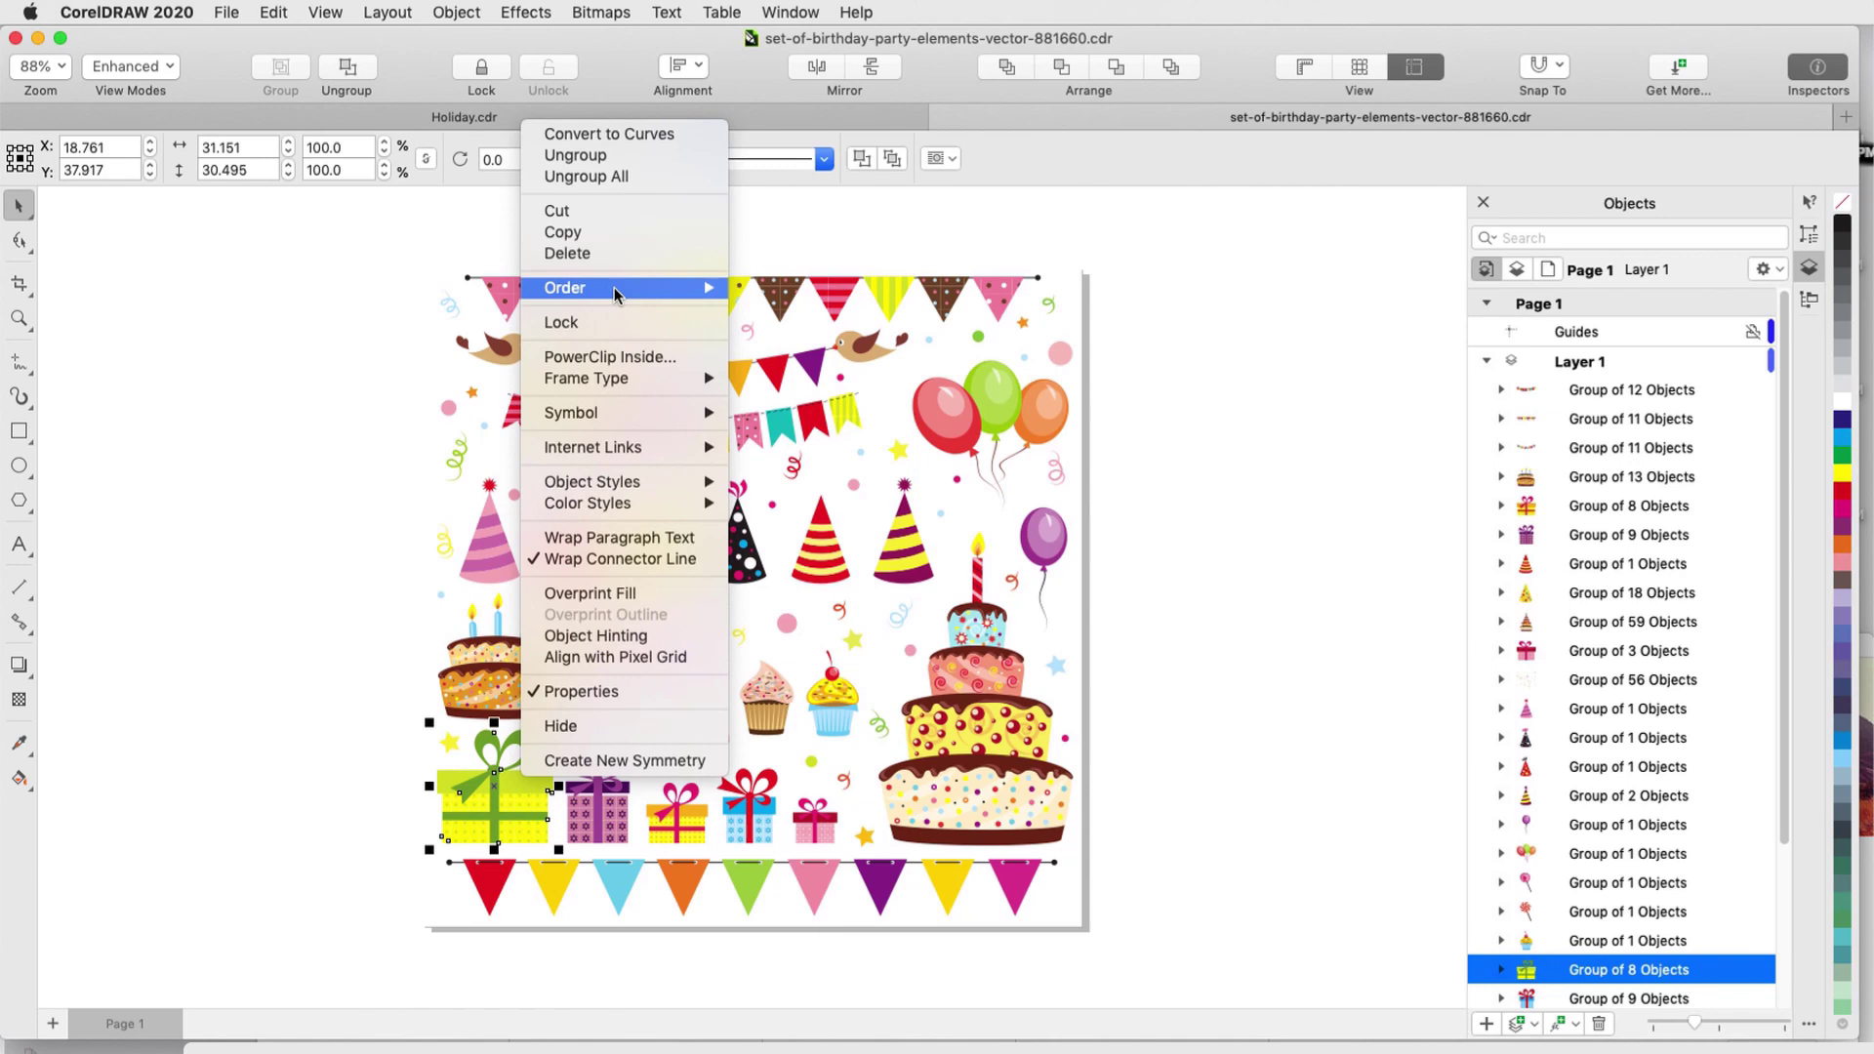
click(632, 240)
click(464, 117)
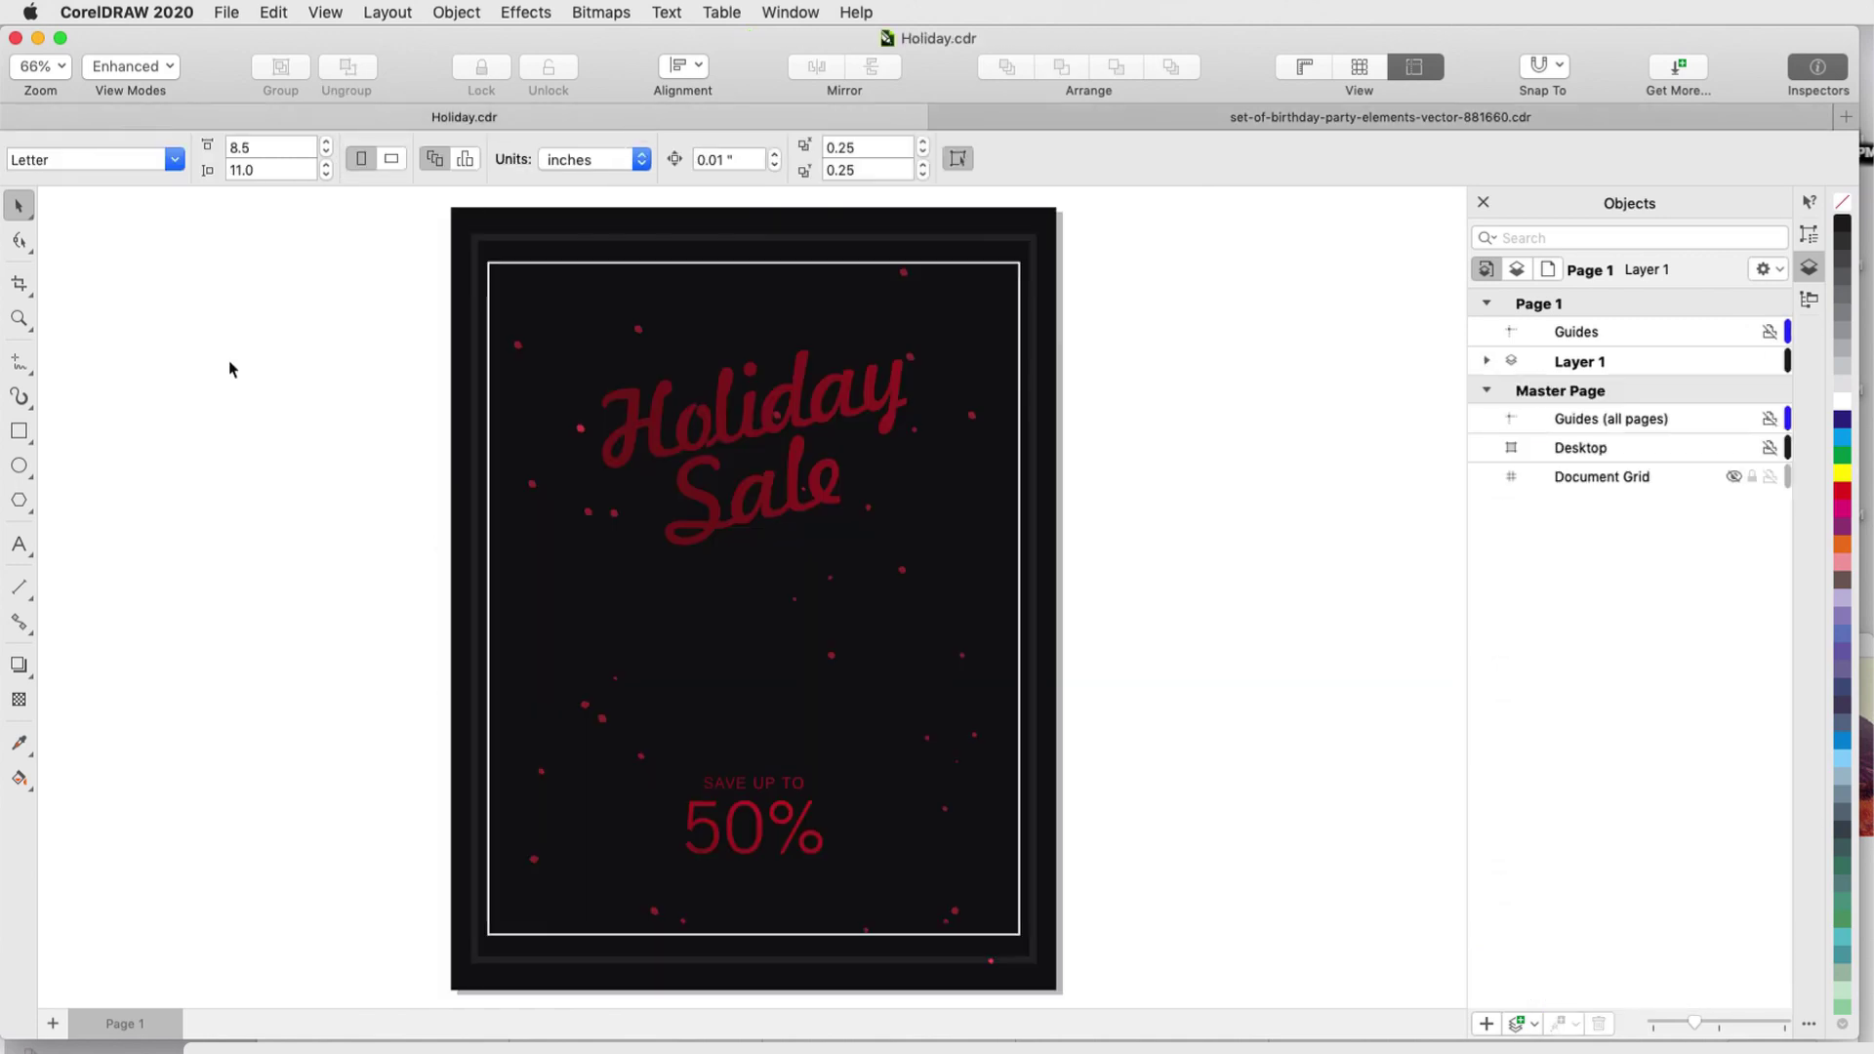
right_click(228, 360)
click(326, 487)
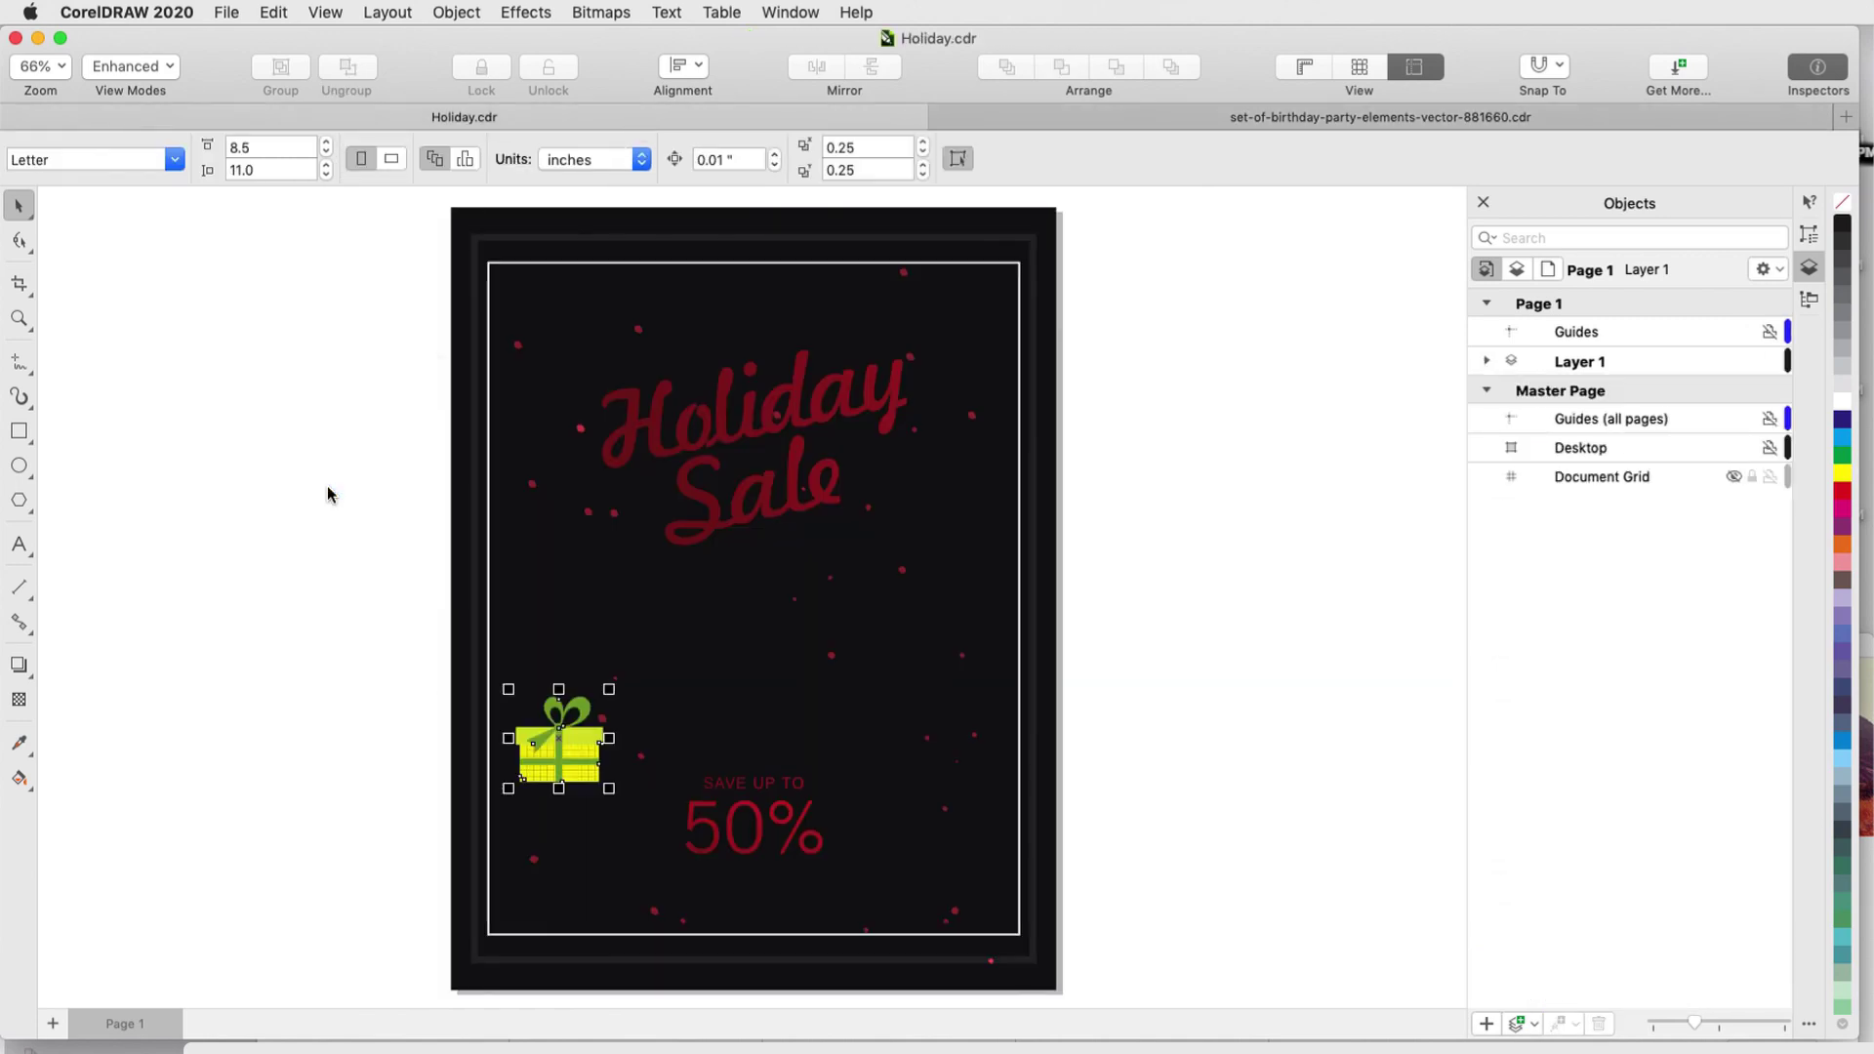
- Enlarge and centre the gift box, rename its group 'Gift Box' and expand it
drag(608, 692, 859, 544)
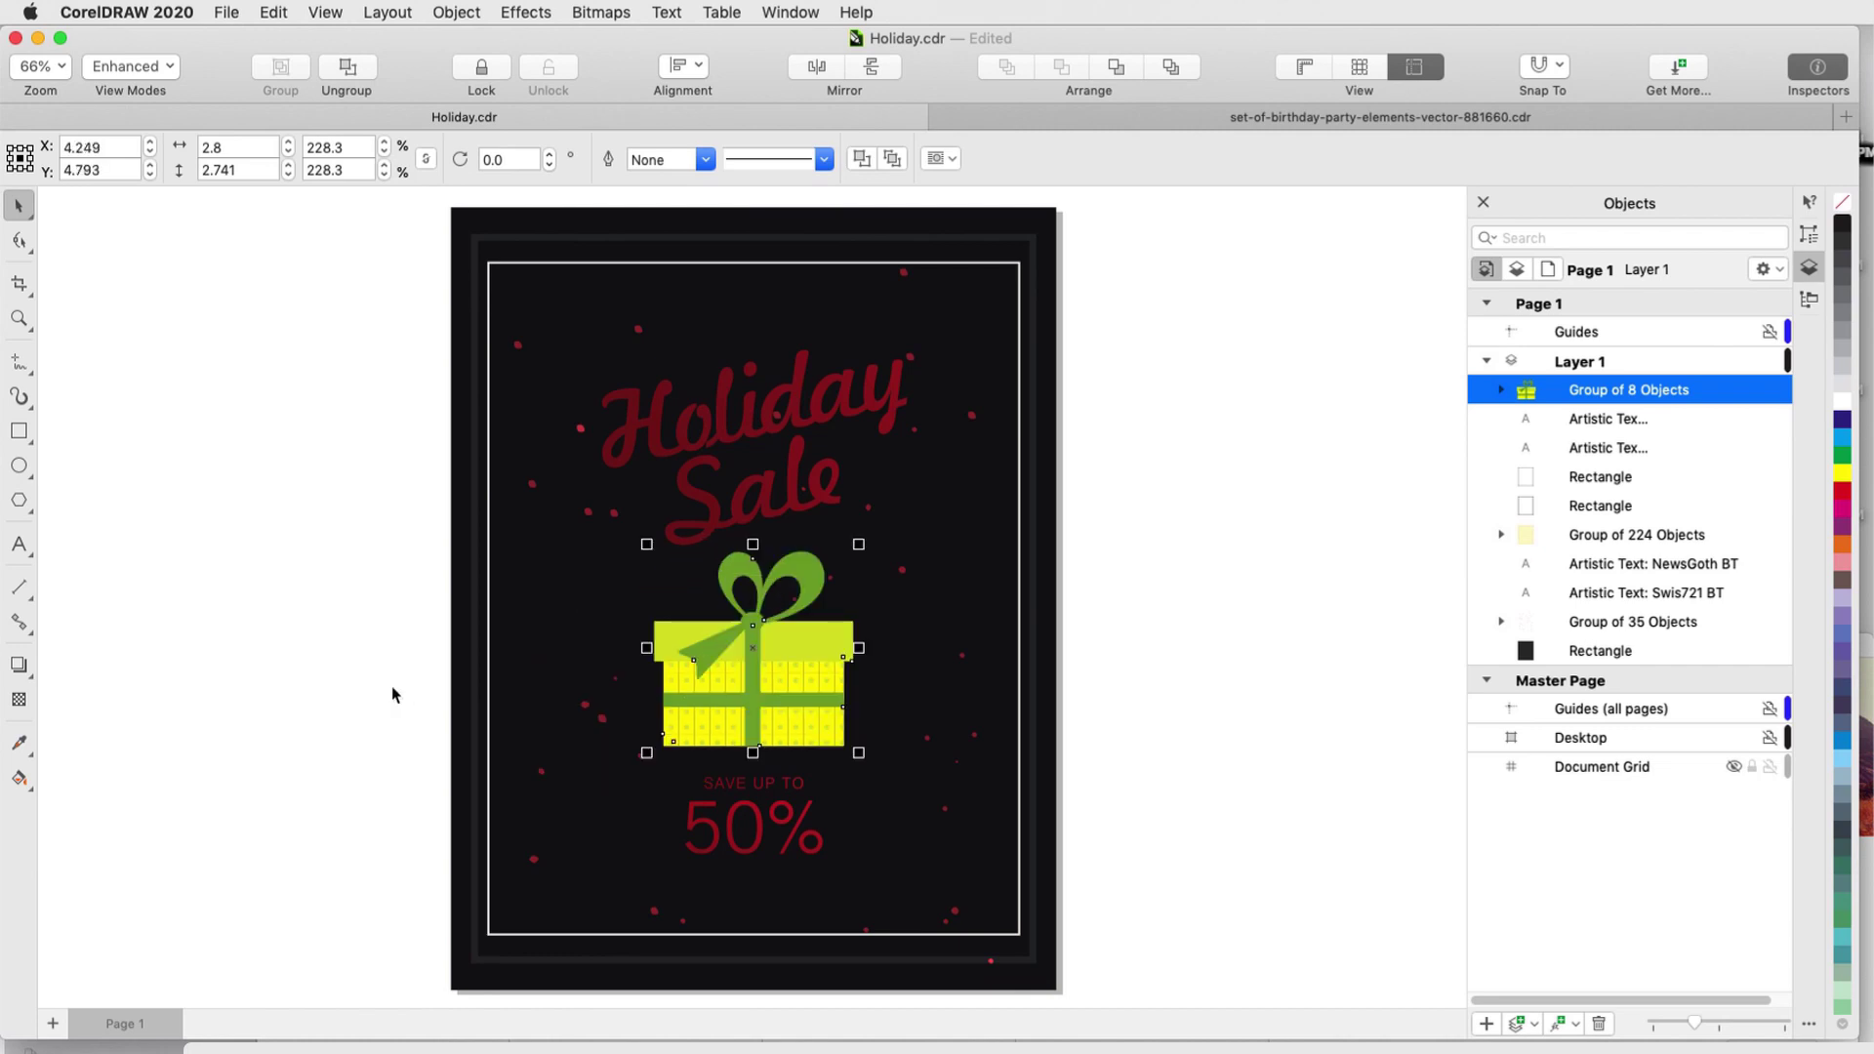
scroll(820, 732, up, 3)
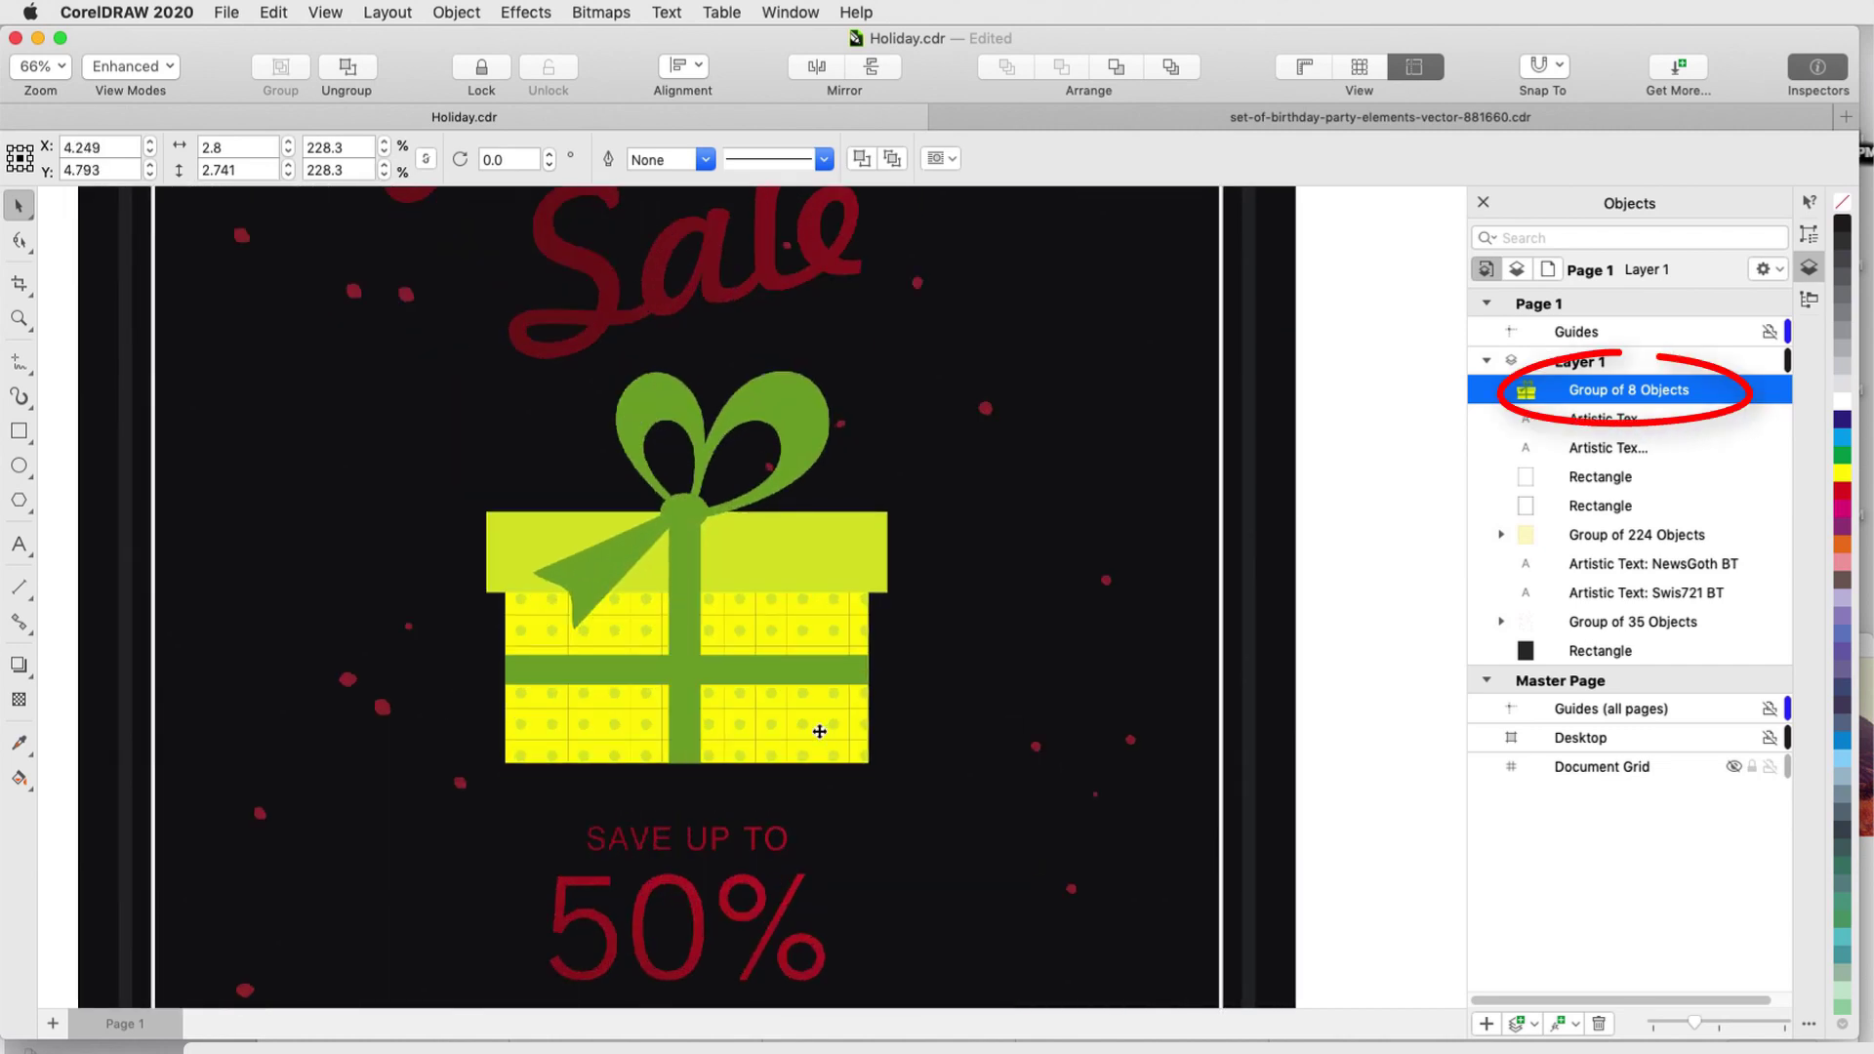
right_click(1649, 390)
click(1714, 531)
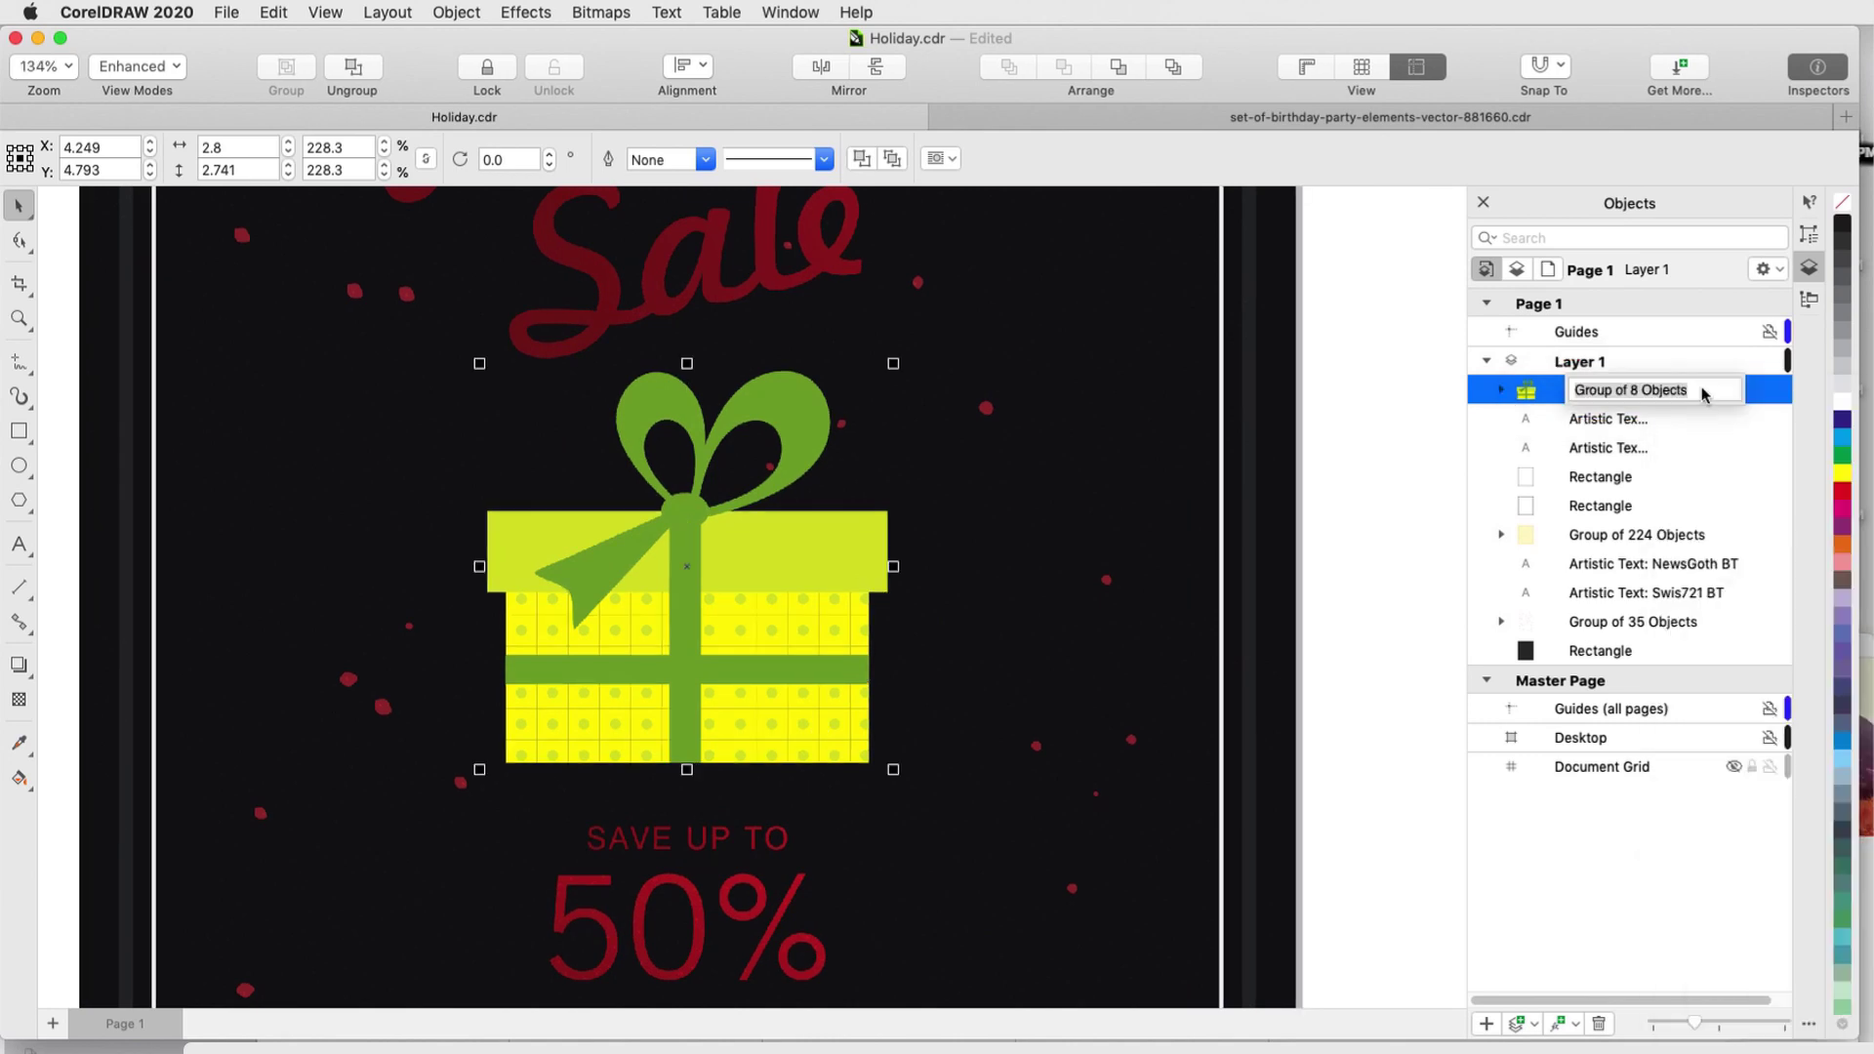
text(Gift Box)
key(Return)
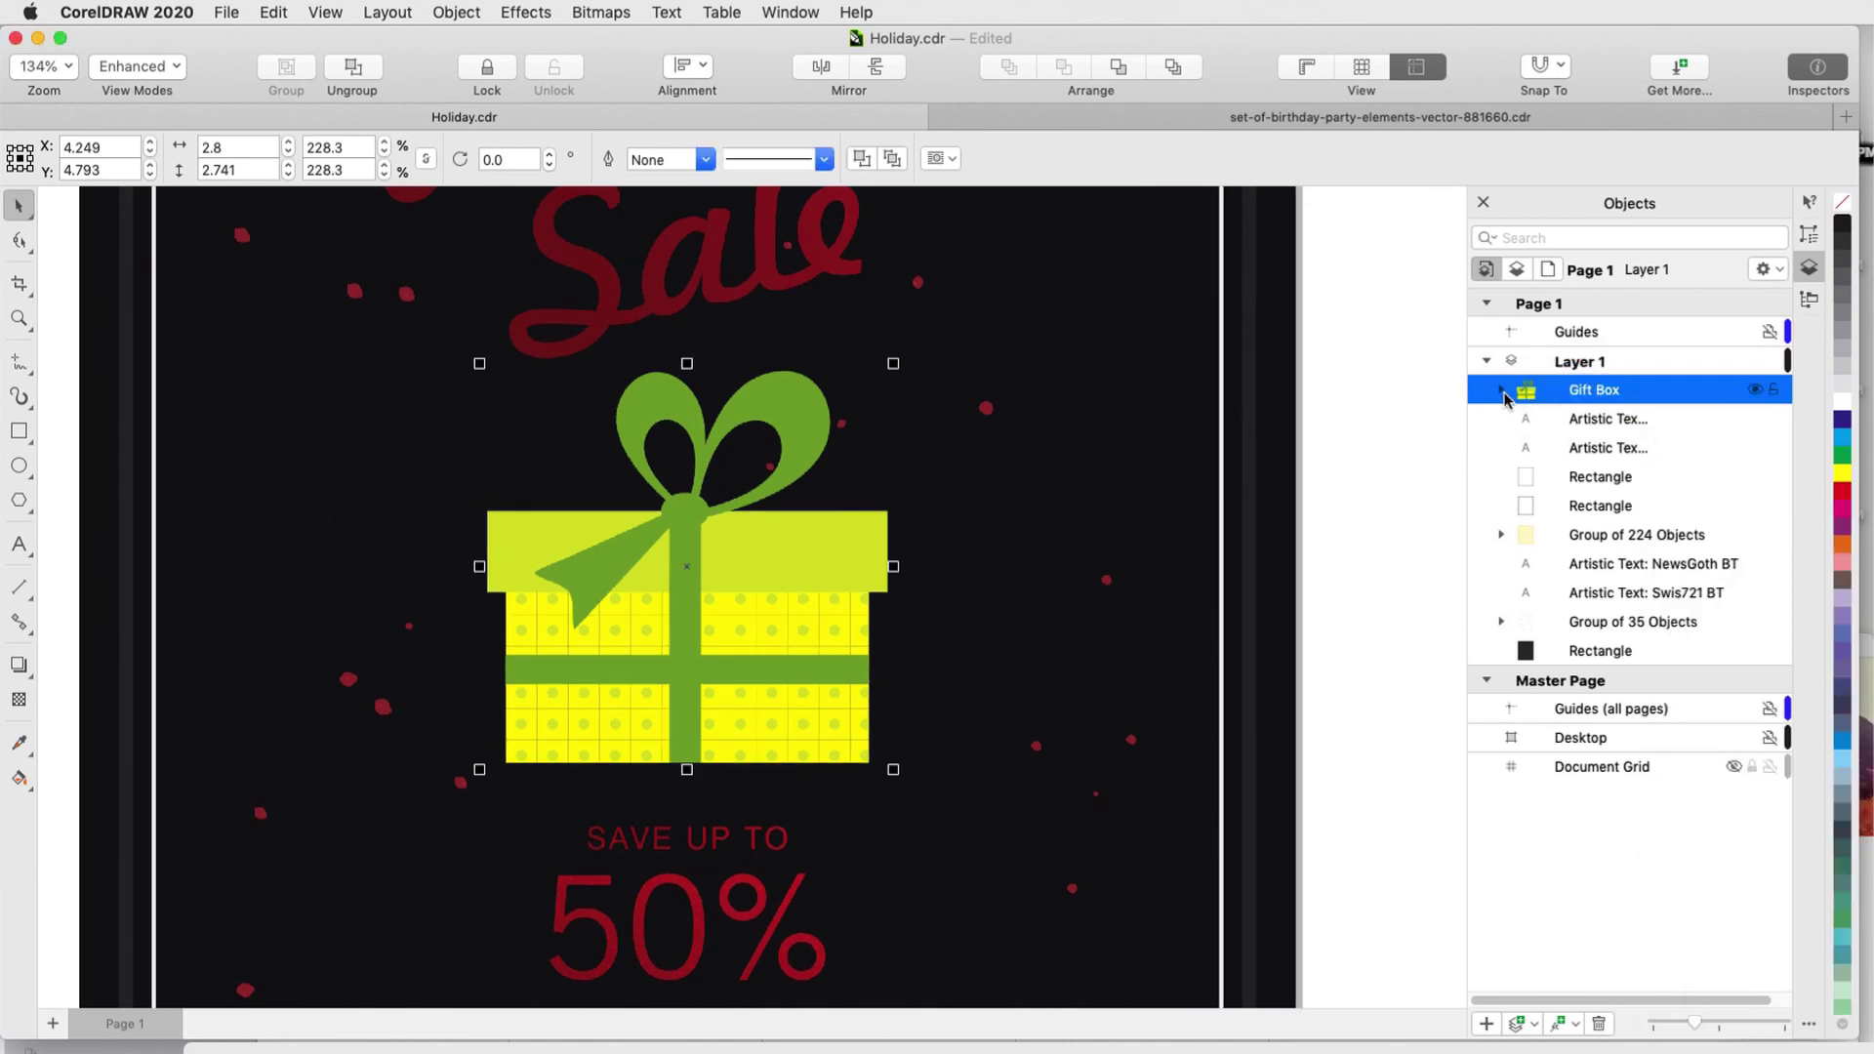
click(1502, 392)
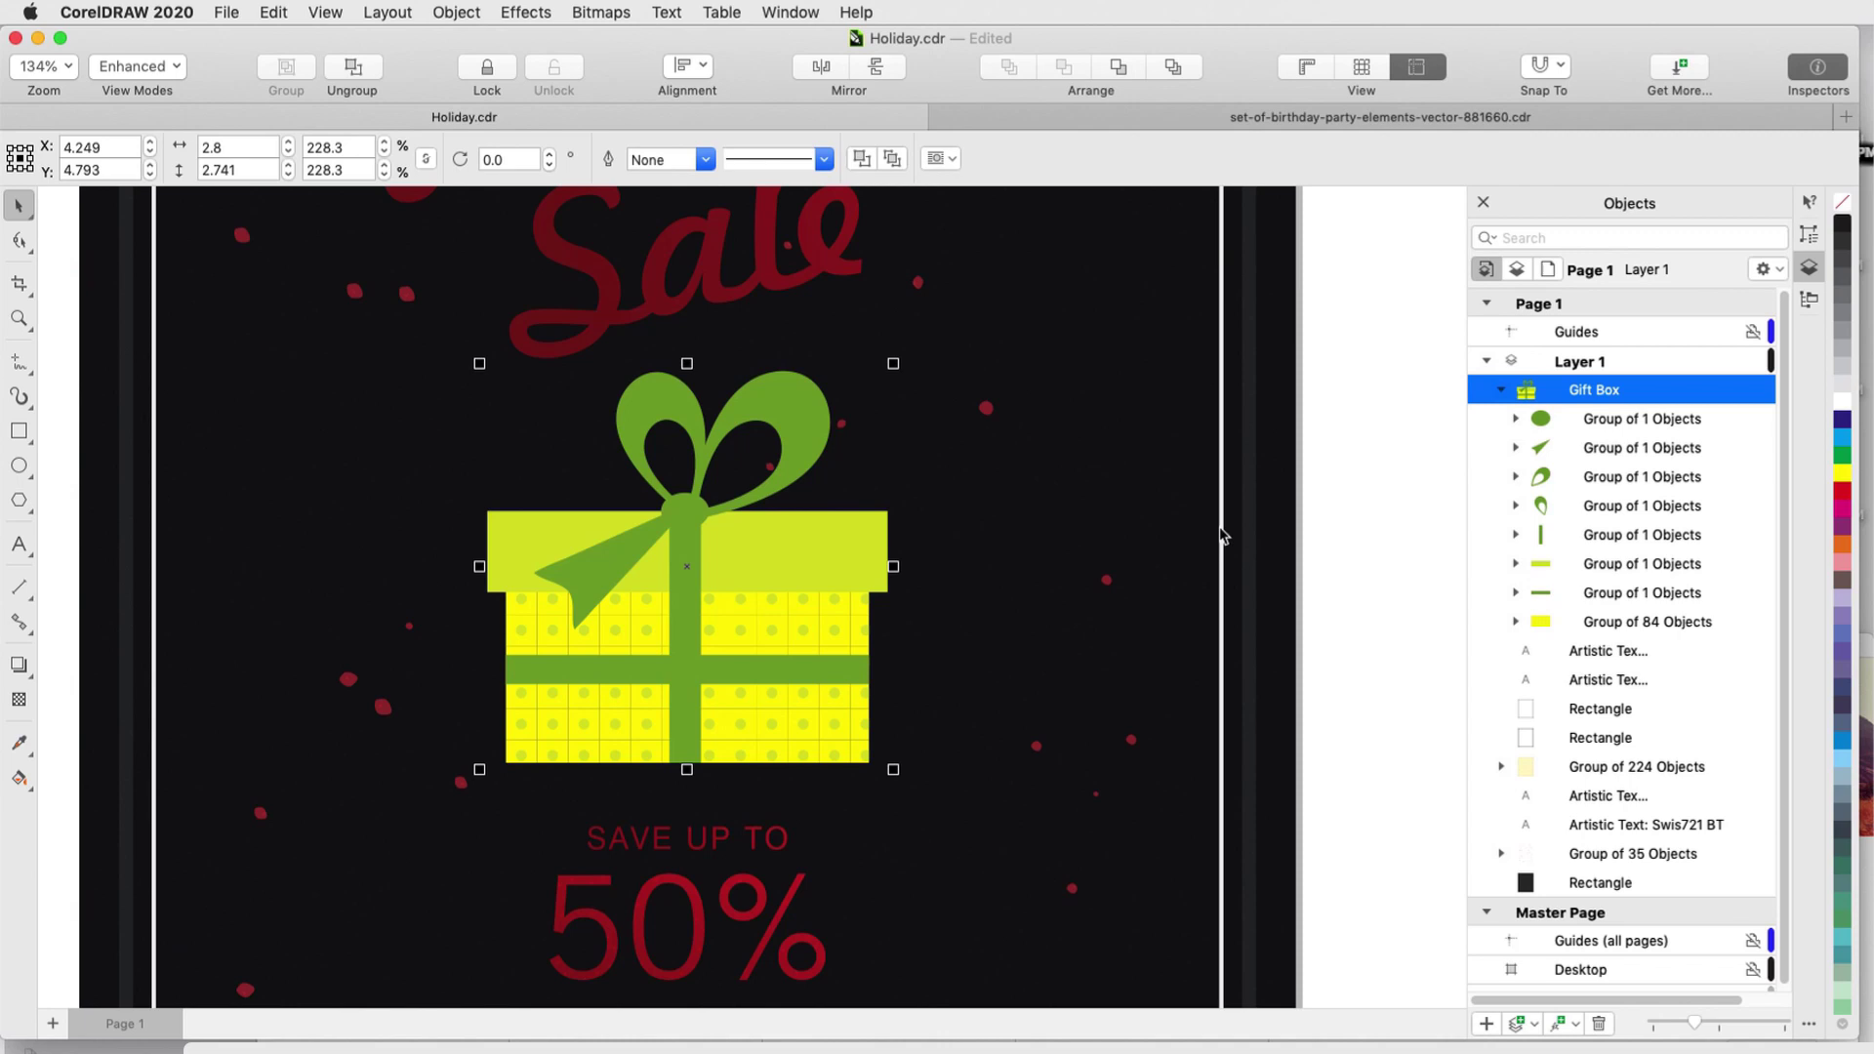
- Give the gift box lid a fountain fill from the Sale text's dark red to pink
super+click(820, 558)
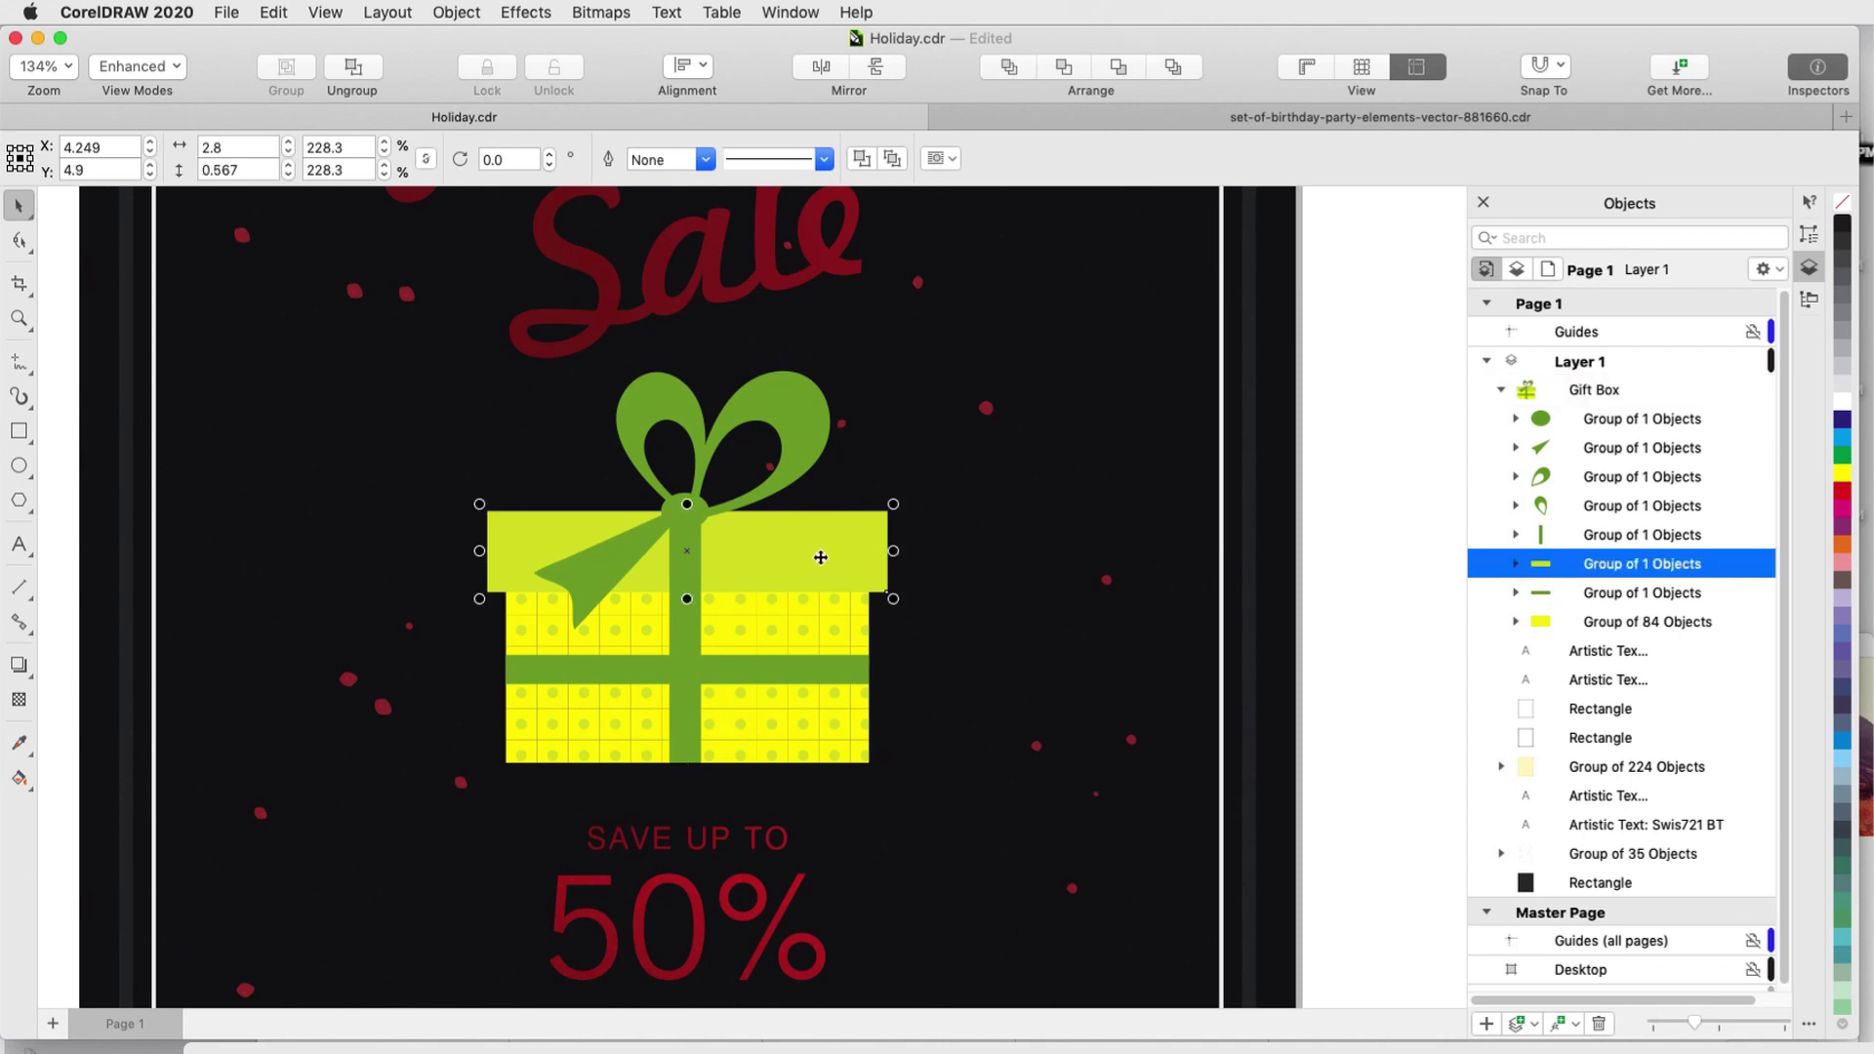
click(1809, 234)
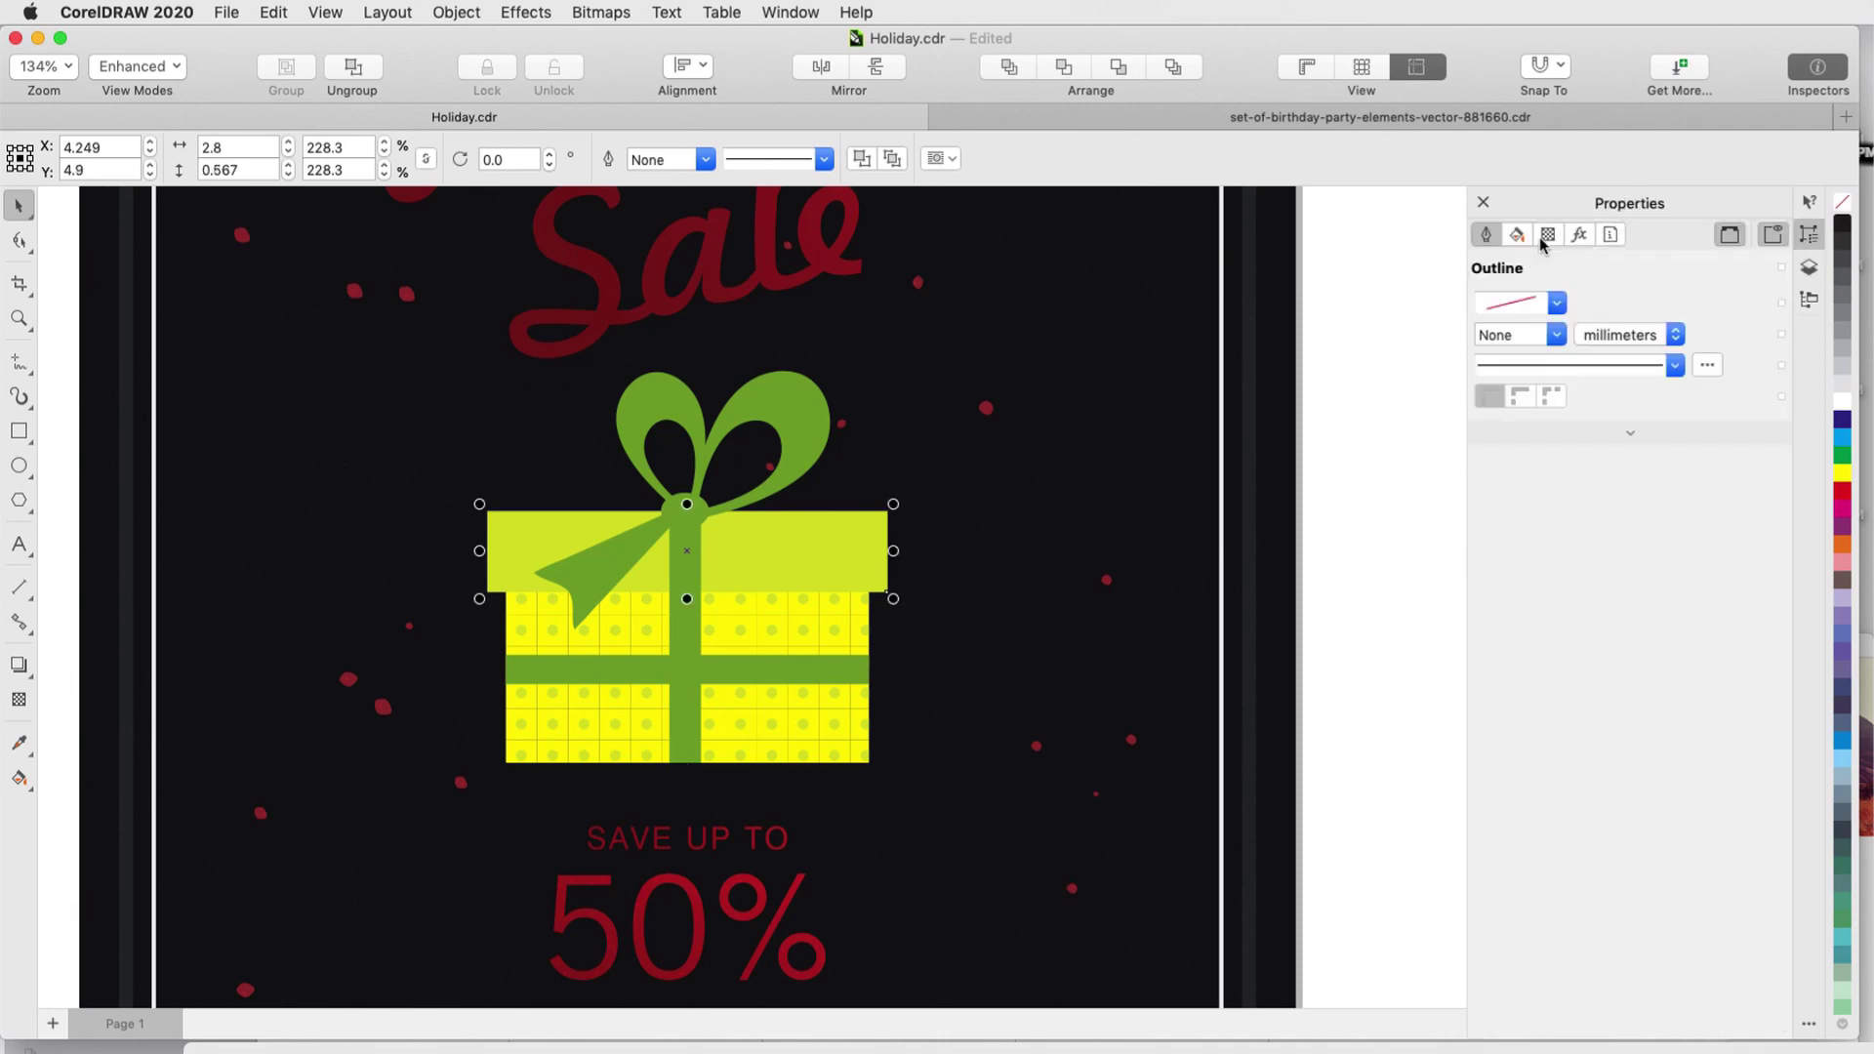
click(1517, 234)
click(1552, 302)
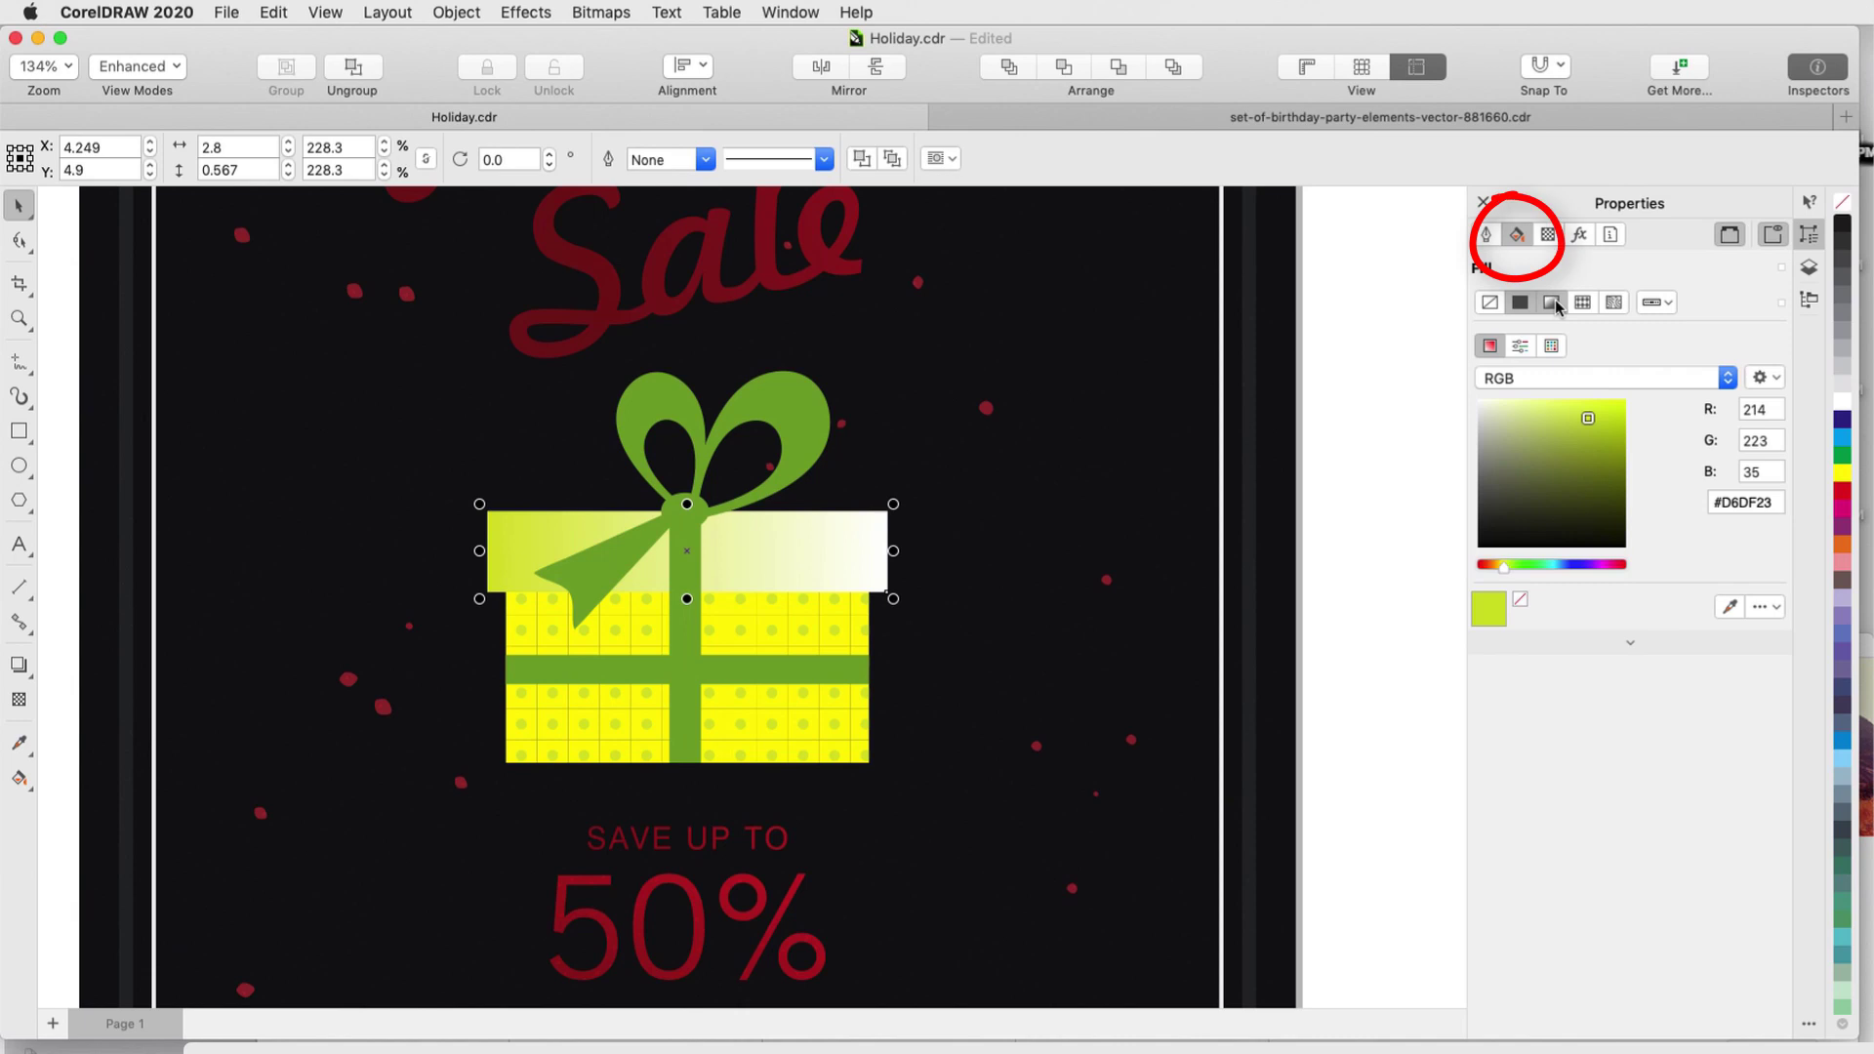
click(1561, 306)
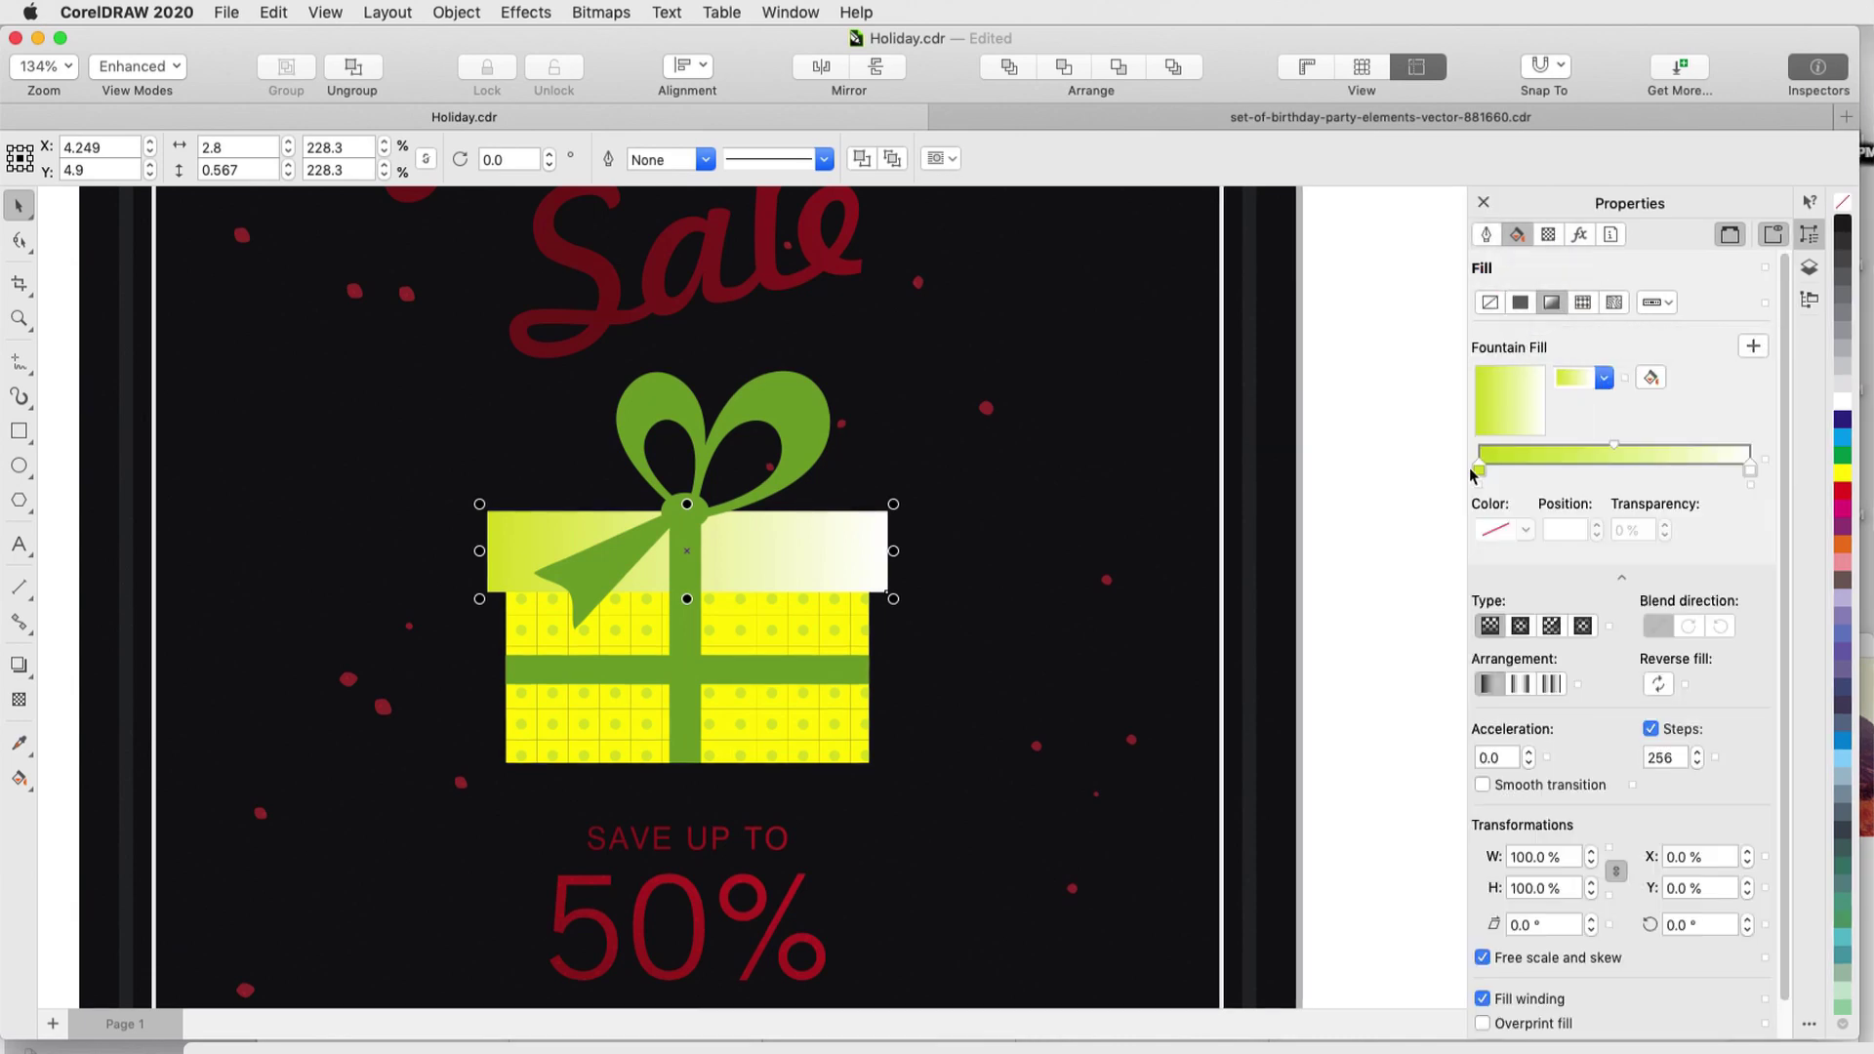
click(1478, 467)
click(1525, 530)
click(1676, 820)
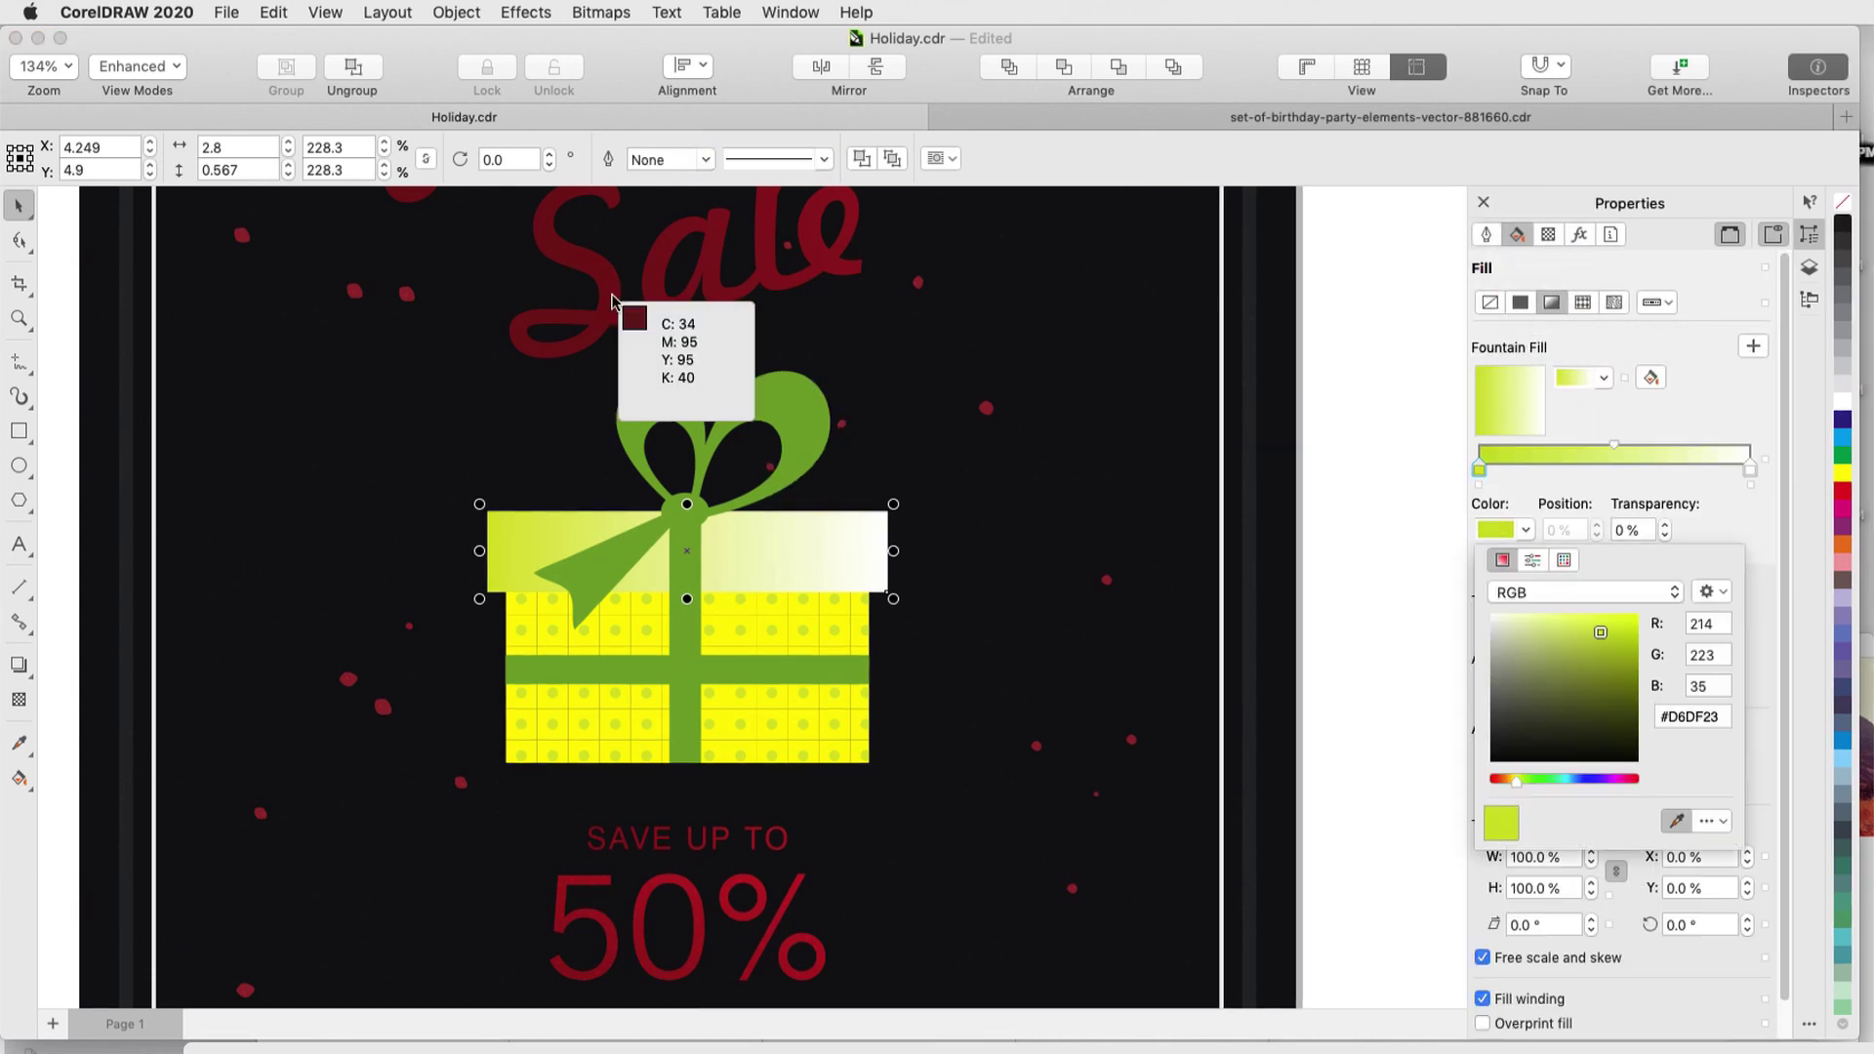
click(610, 288)
click(1750, 470)
click(1525, 530)
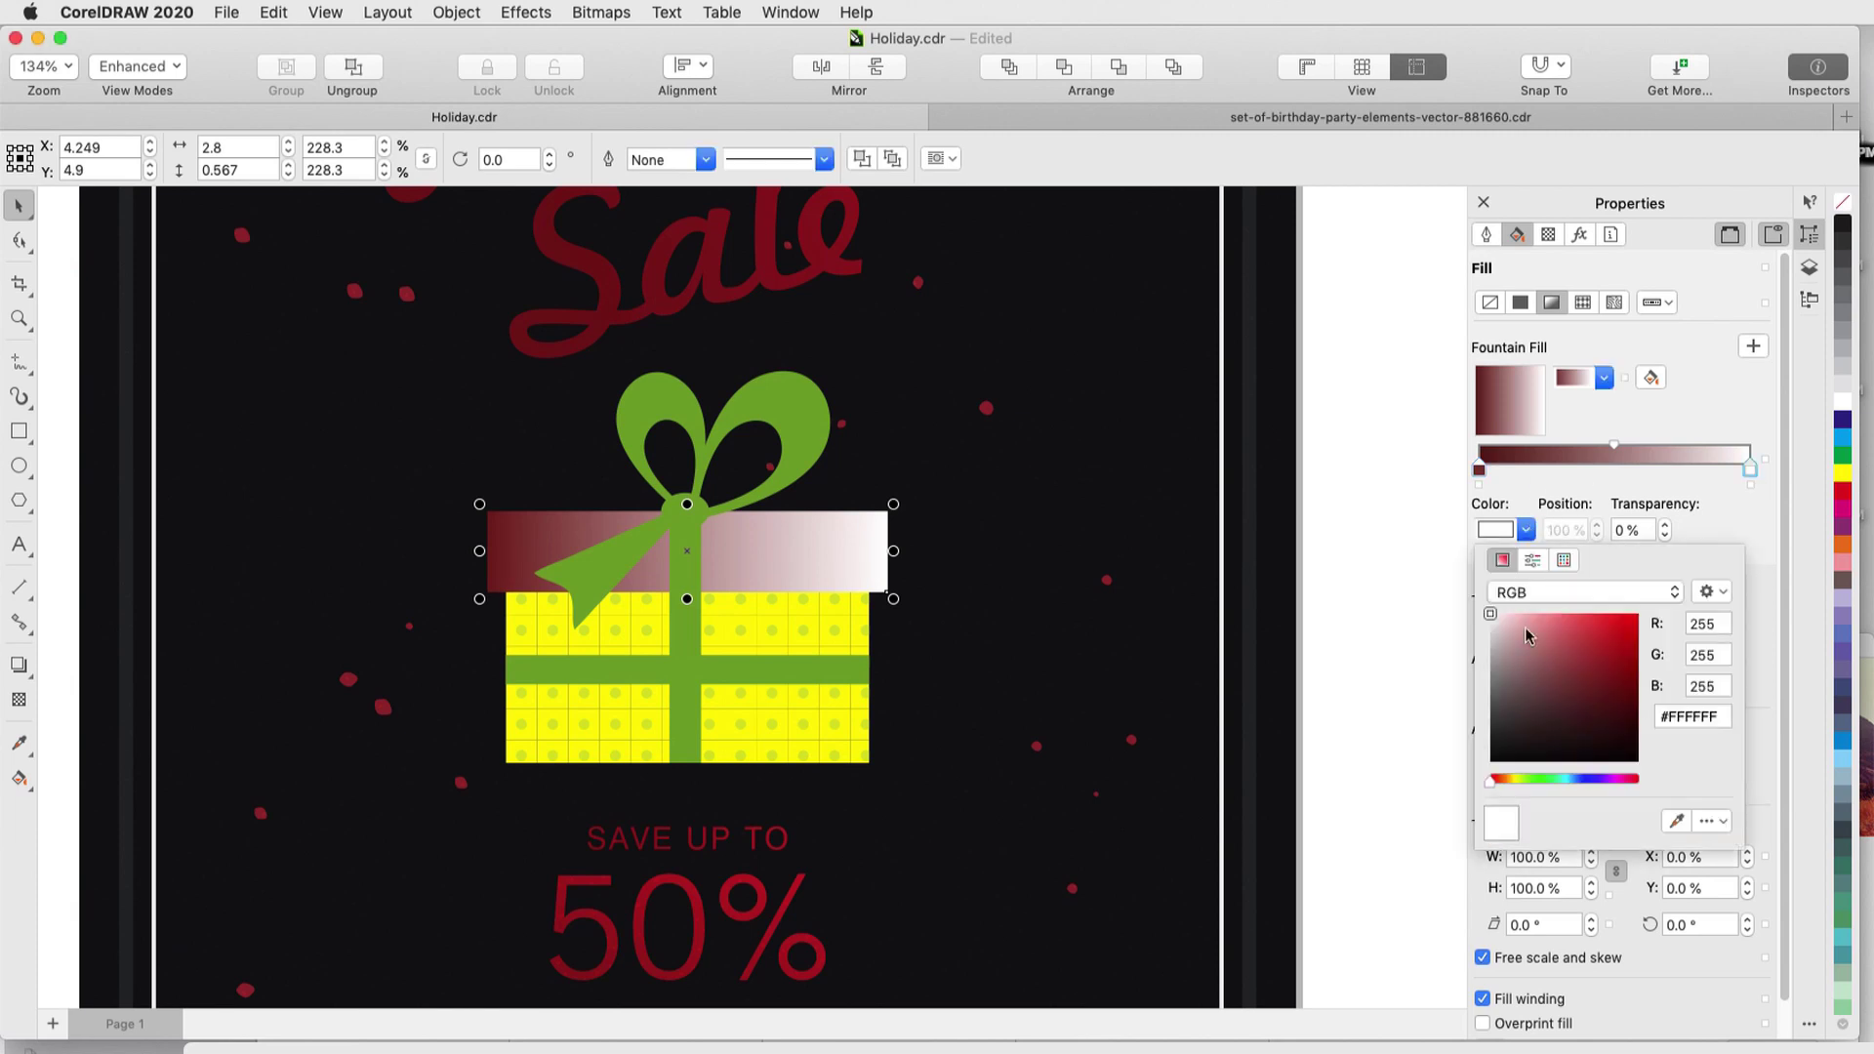
click(1421, 631)
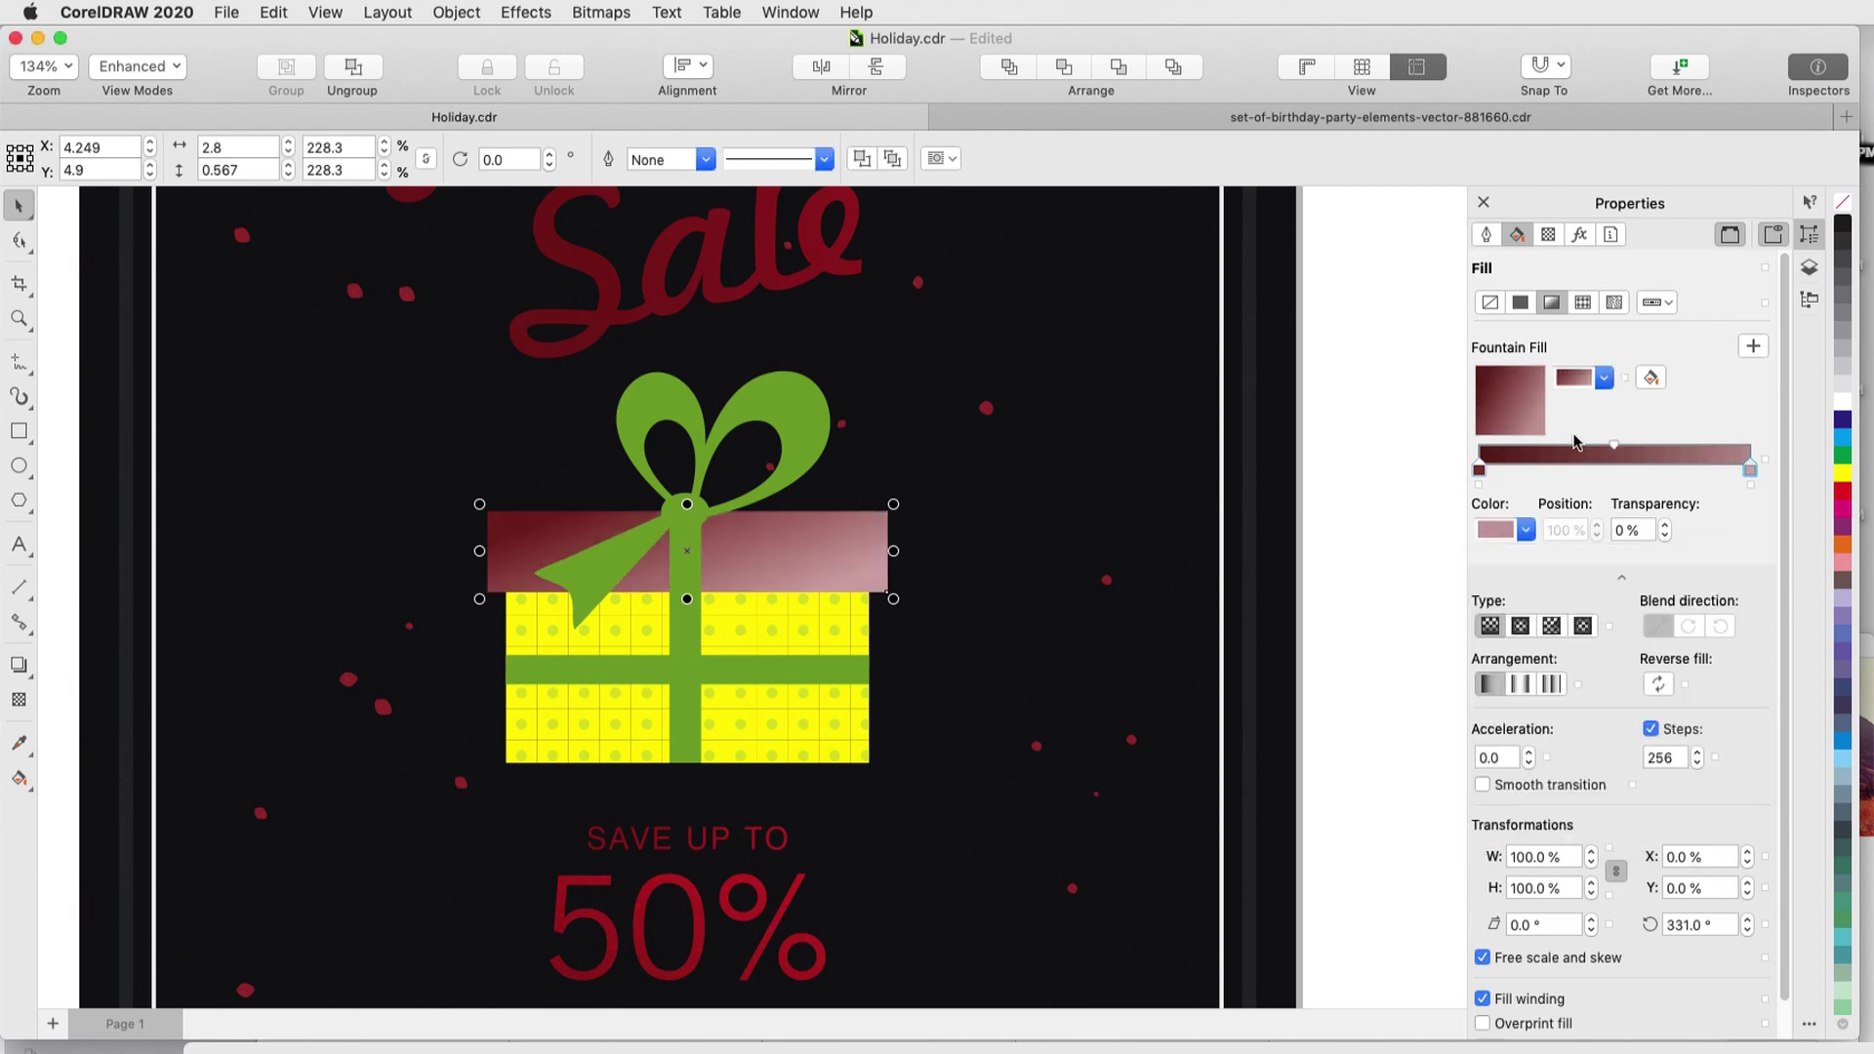
click(1809, 269)
ctrl+click(832, 703)
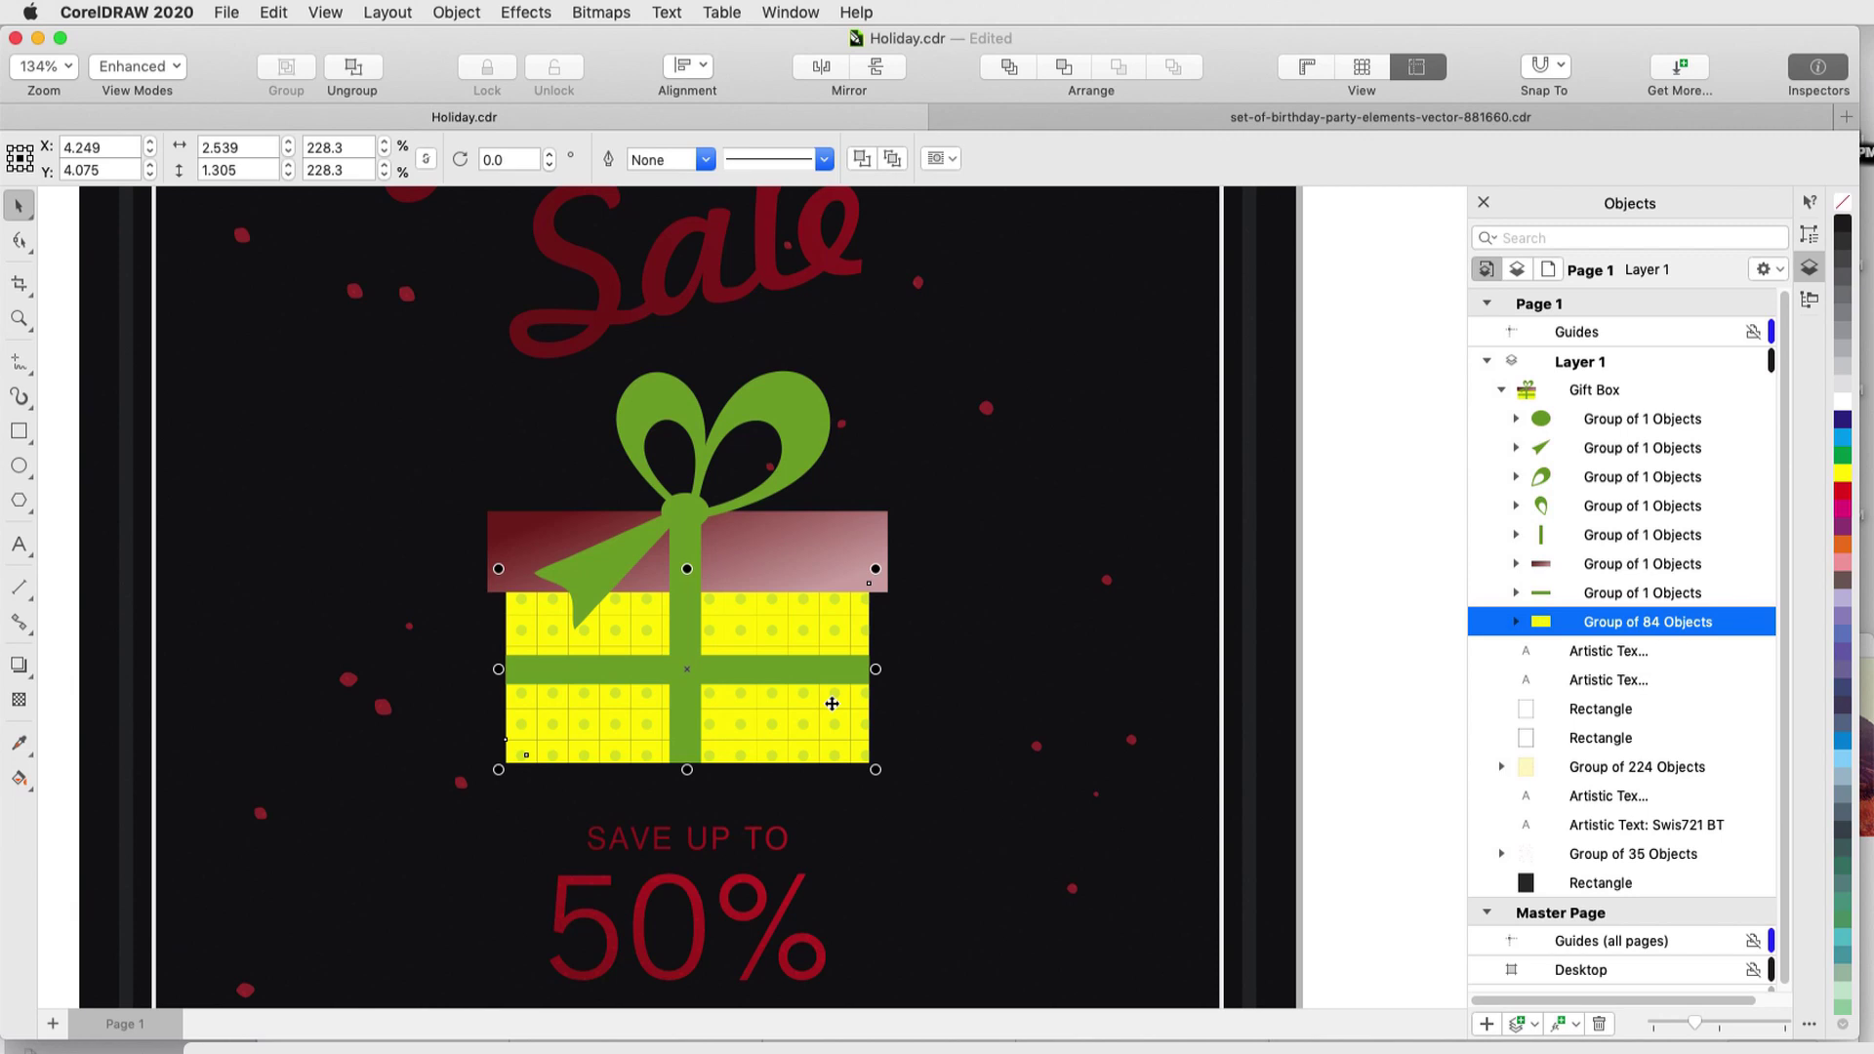
- Draw a rectangle over the box body and copy the lid's red gradient onto it
click(19, 431)
drag(499, 568, 876, 769)
click(20, 742)
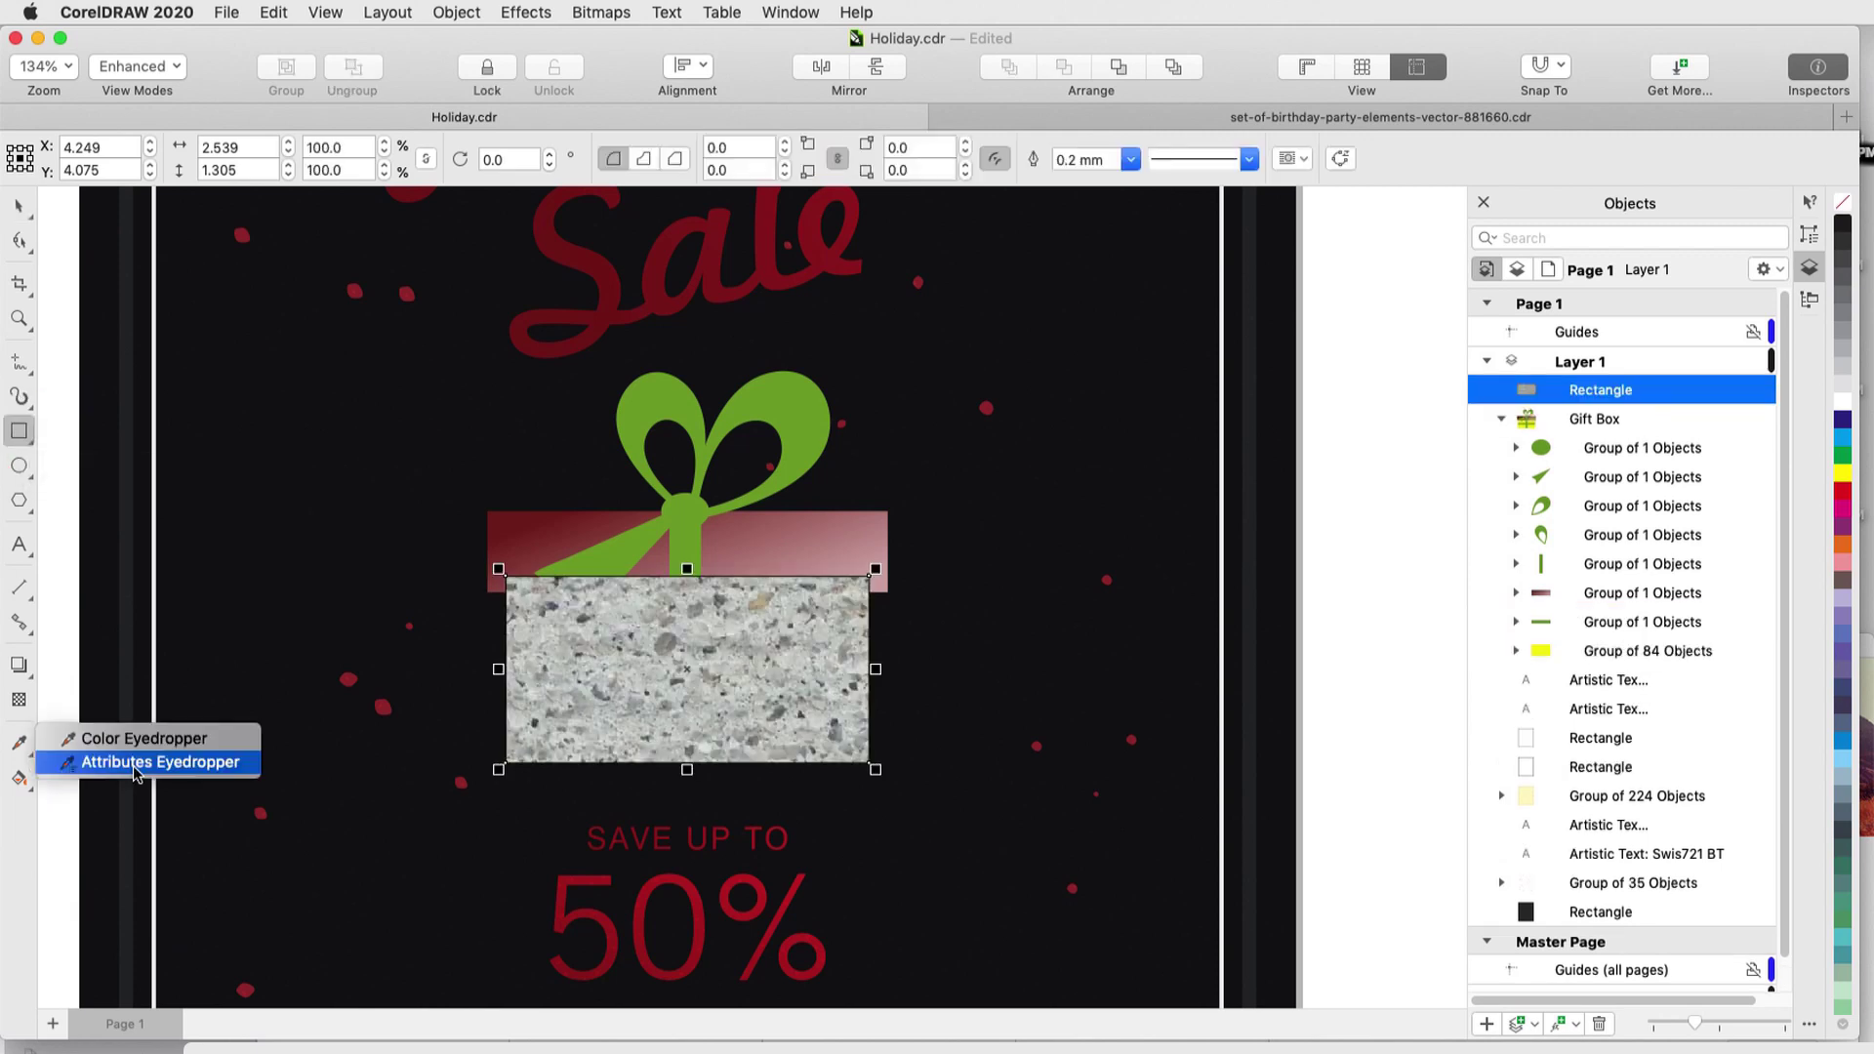
click(137, 763)
click(619, 657)
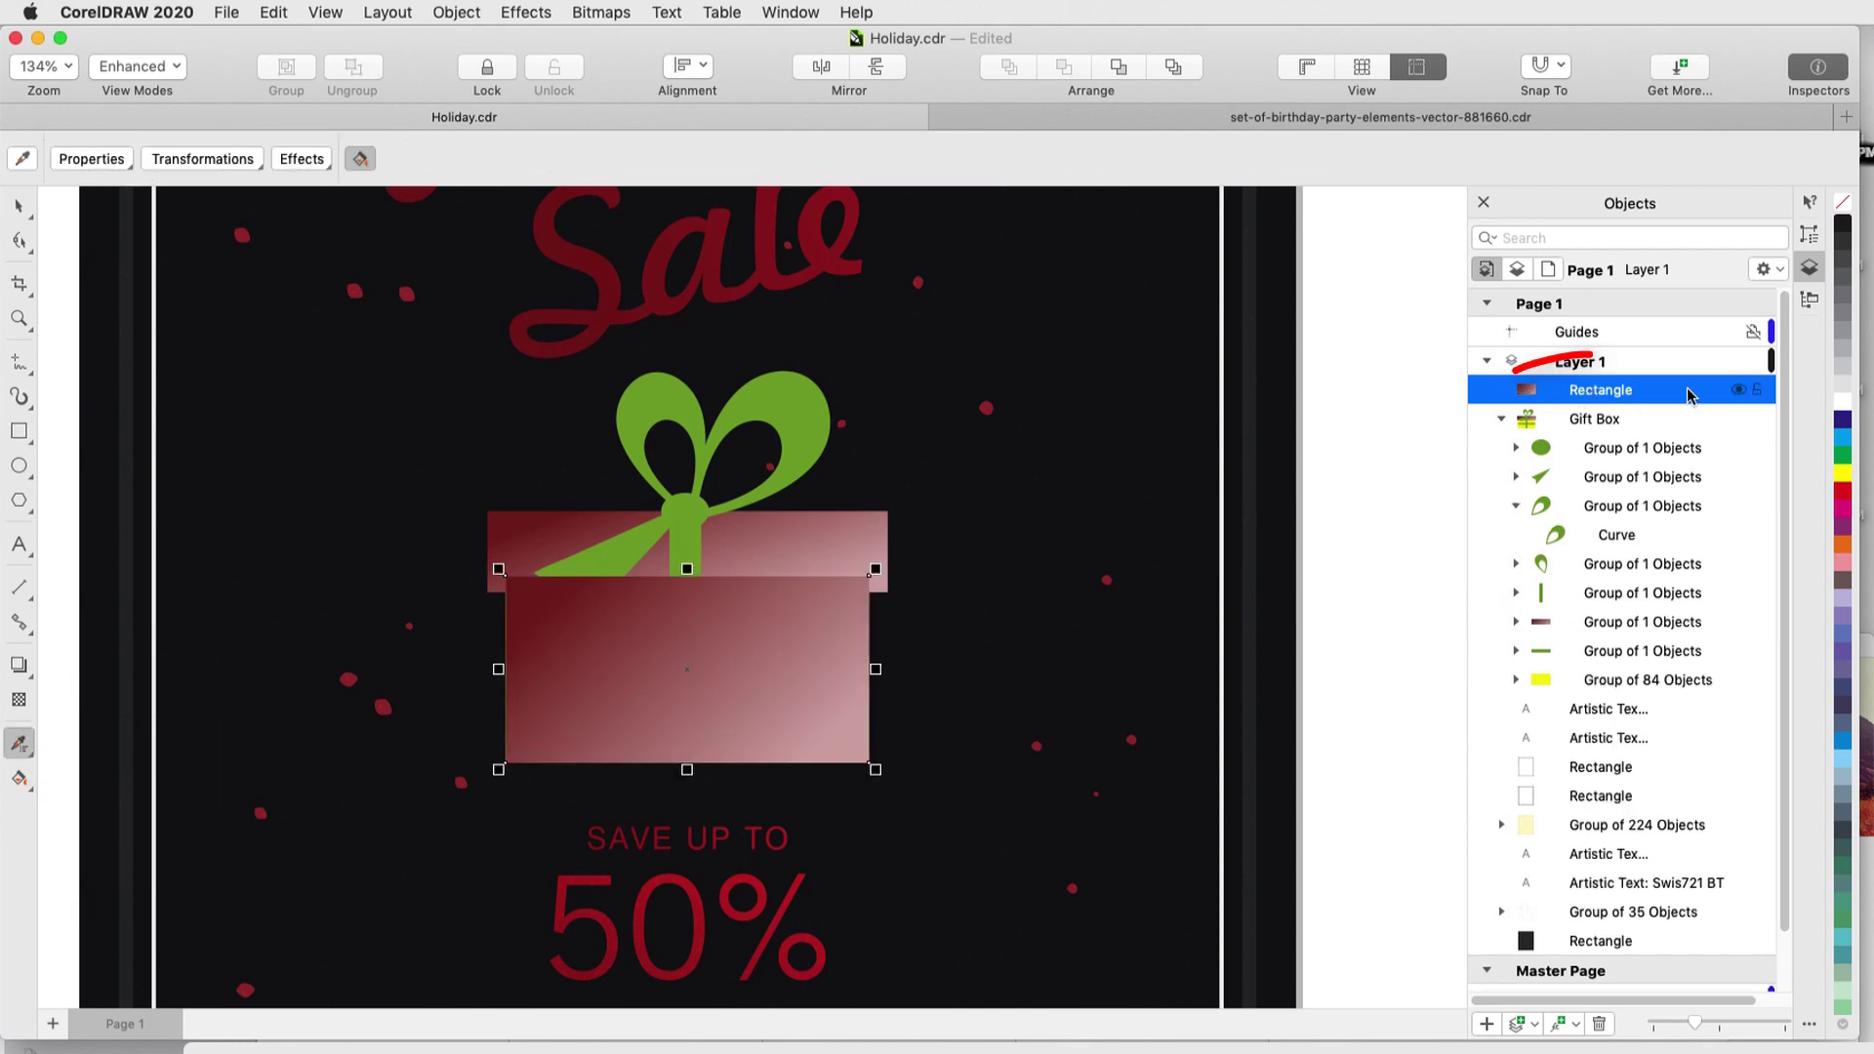
- Move the new rectangle into the Gift Box group and delete the old yellow box group
drag(1682, 394, 1560, 678)
right_click(1520, 675)
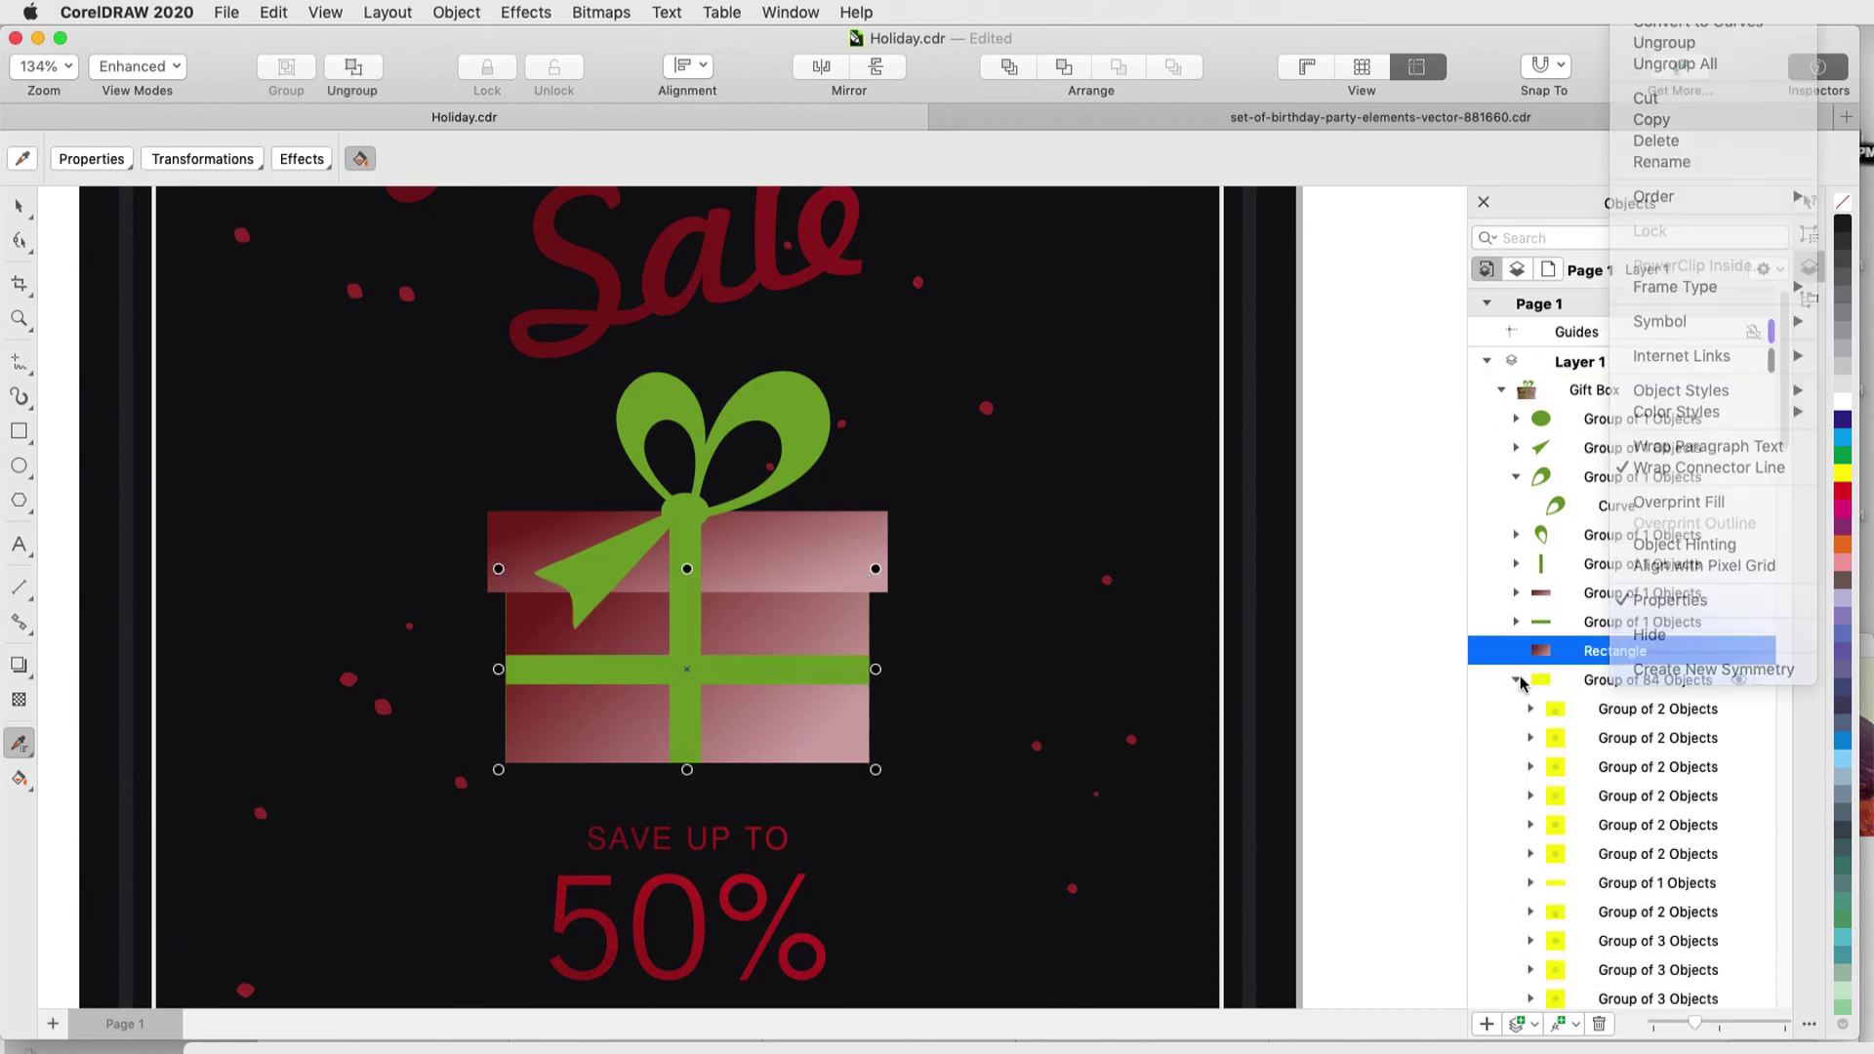
key(Escape)
right_click(1696, 691)
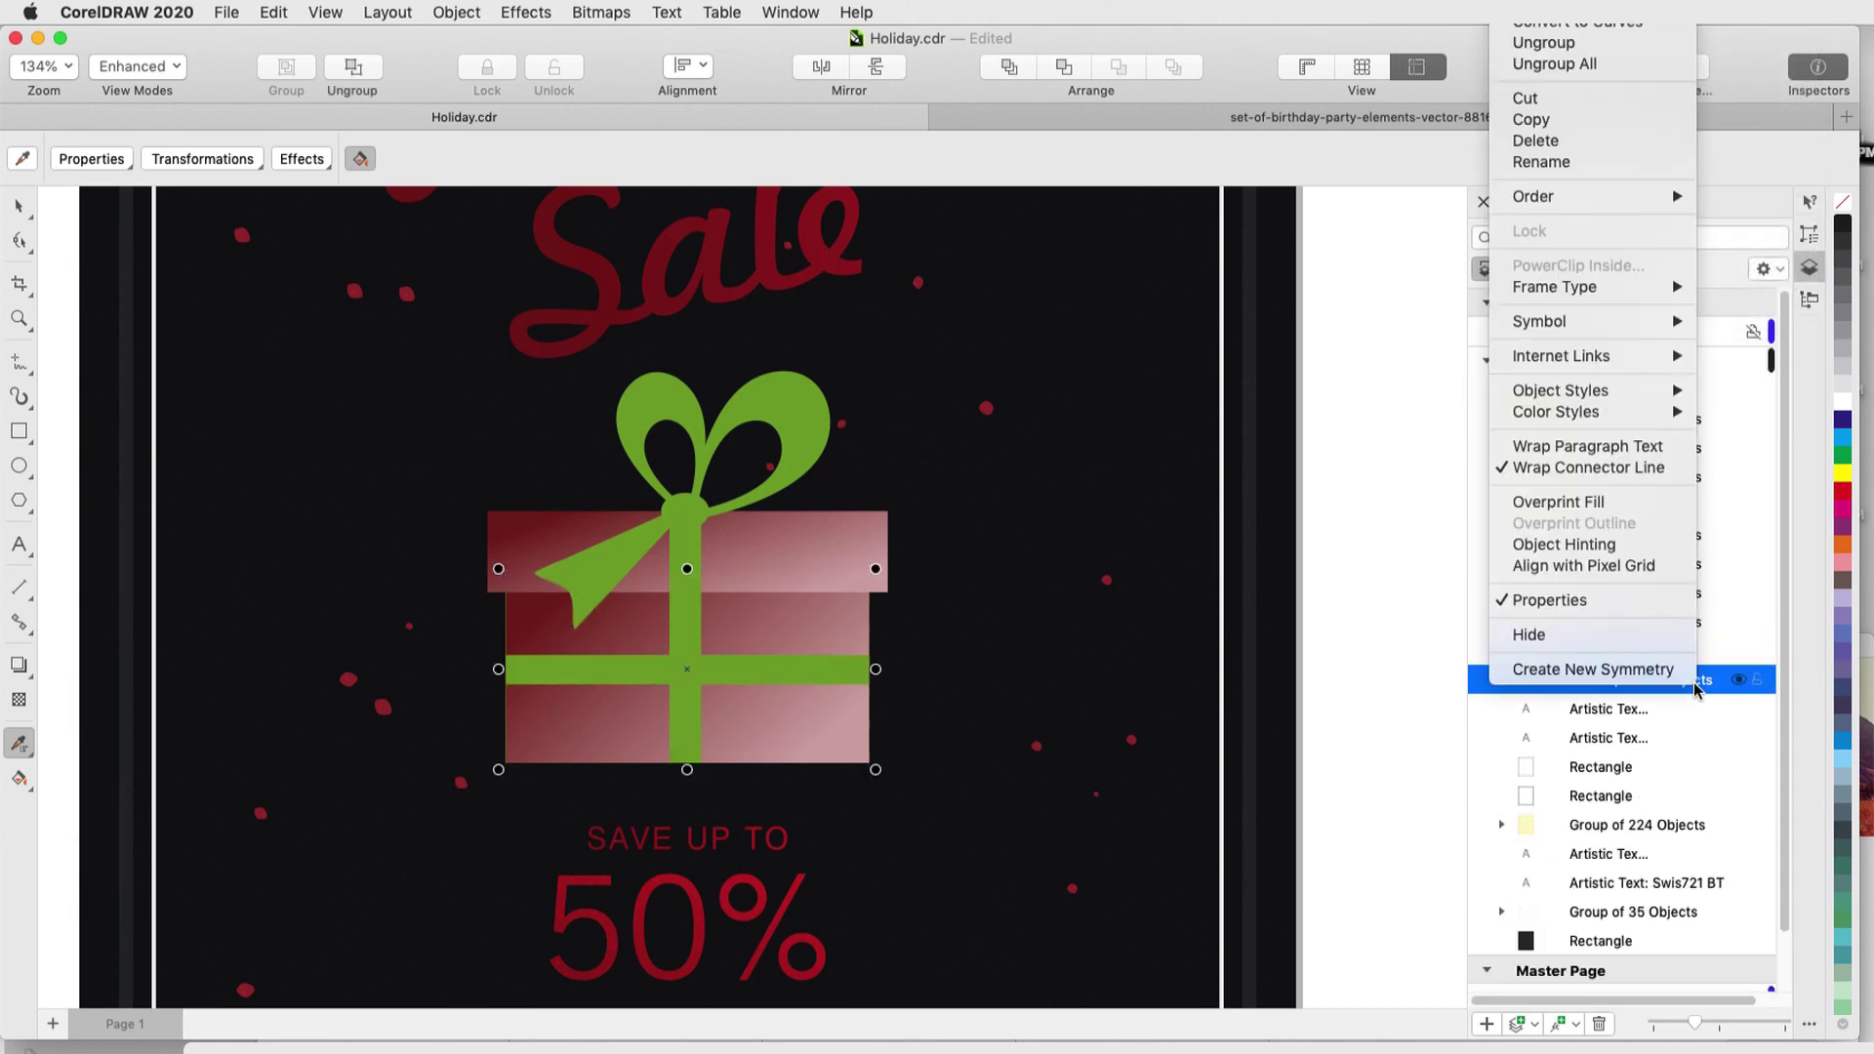
click(1536, 139)
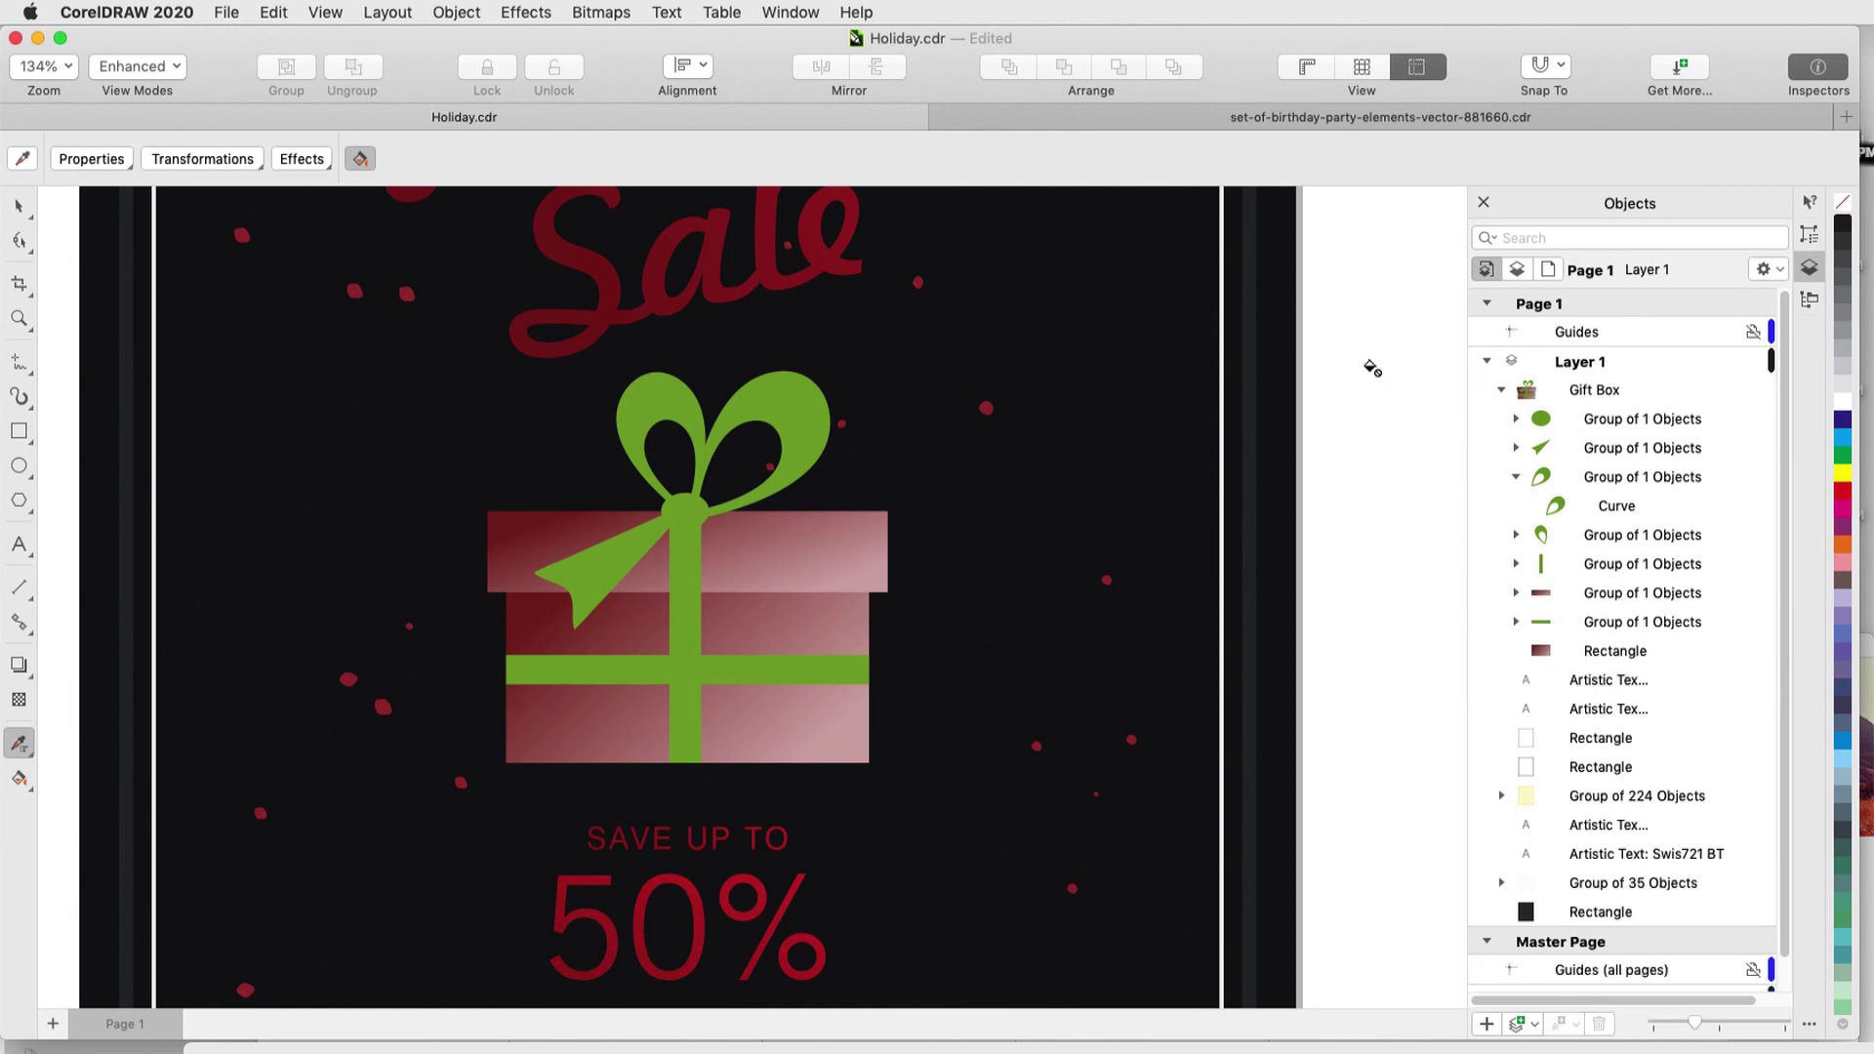
- Give the bow and ribbon groups a fountain fill starting from olive green
click(1609, 426)
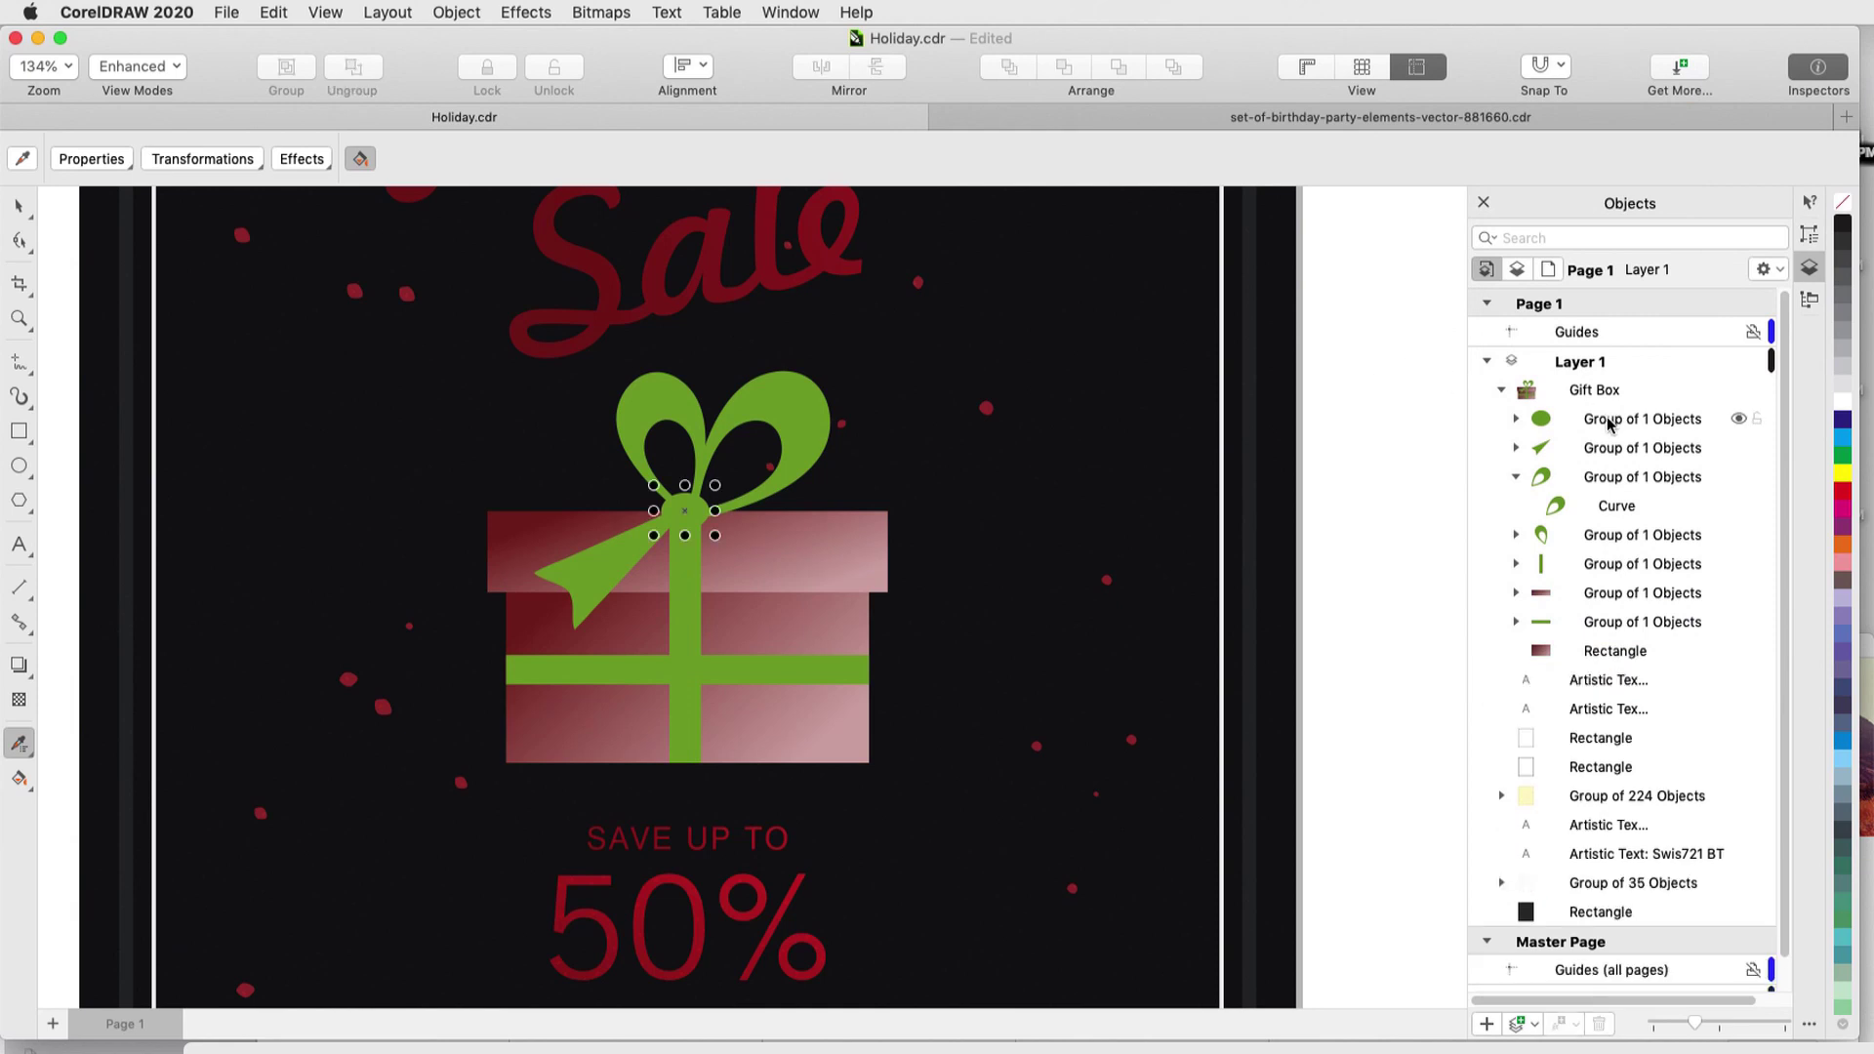
click(1516, 476)
drag(1601, 478, 1615, 602)
super+click(1615, 602)
click(1809, 234)
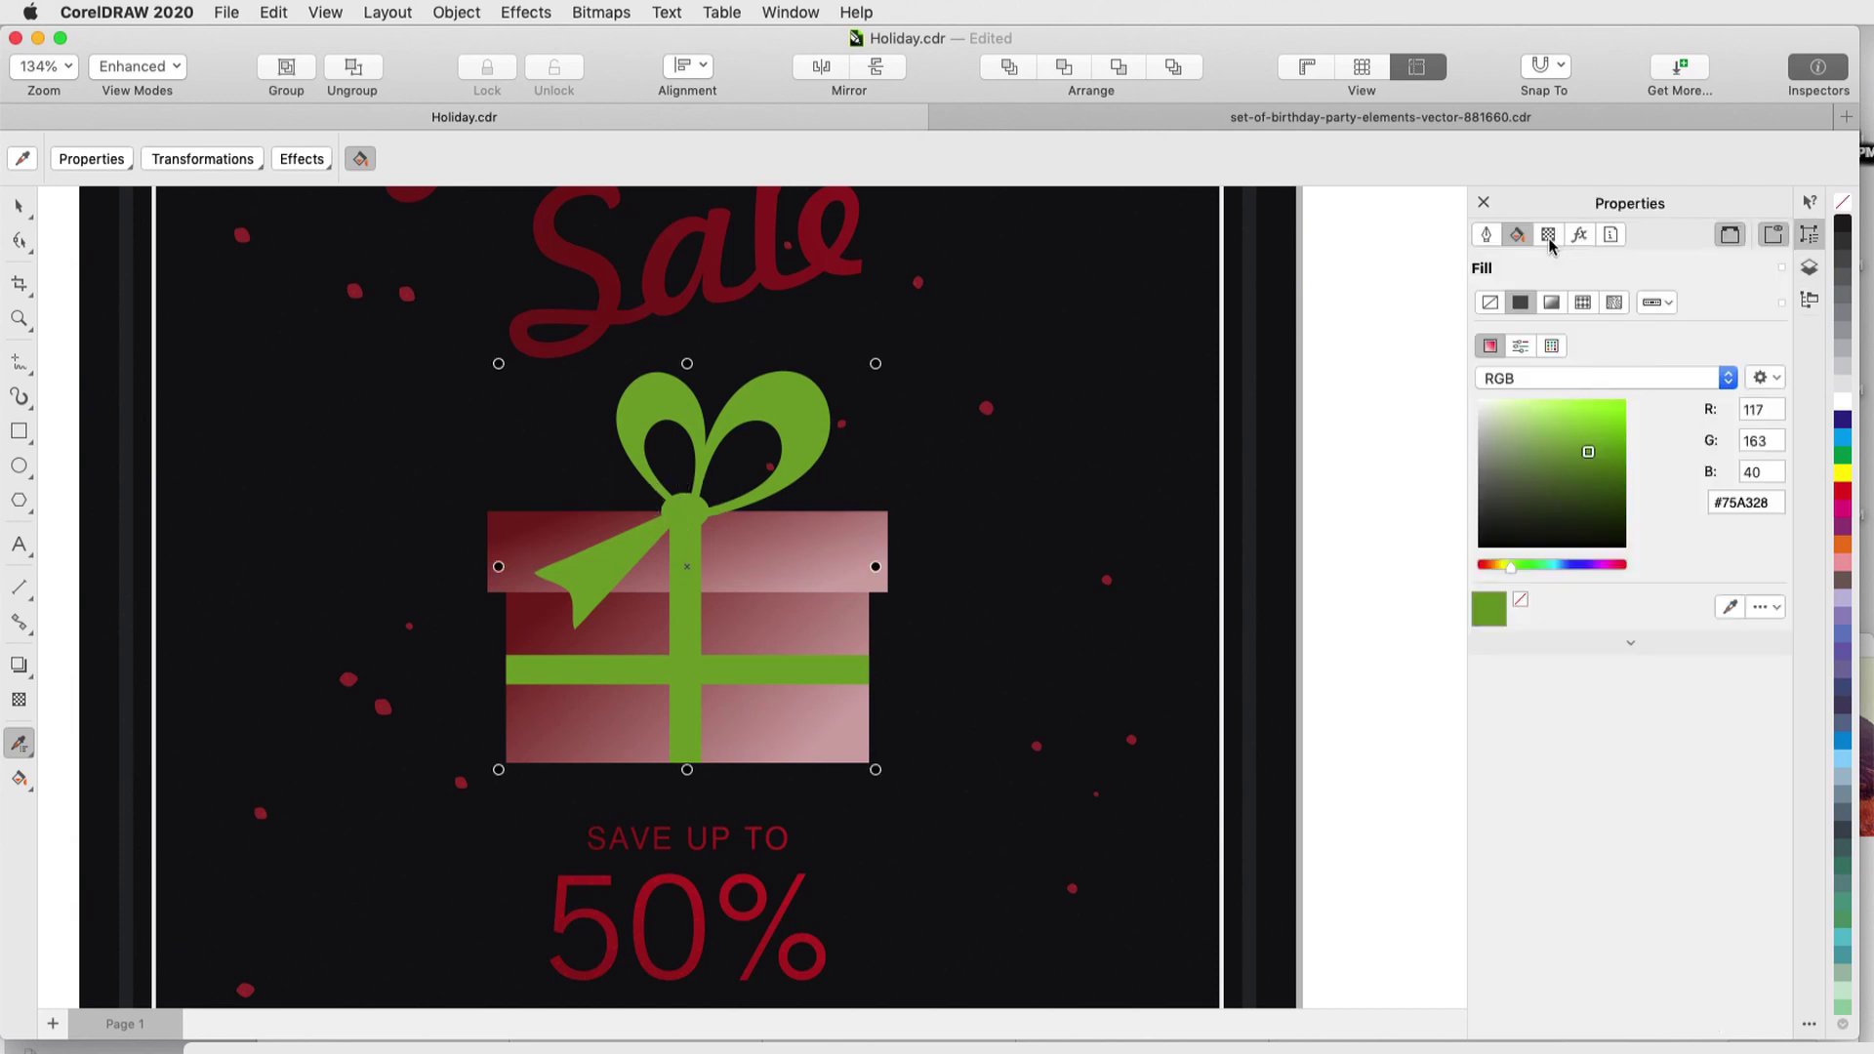
click(1552, 302)
click(1480, 470)
click(1526, 530)
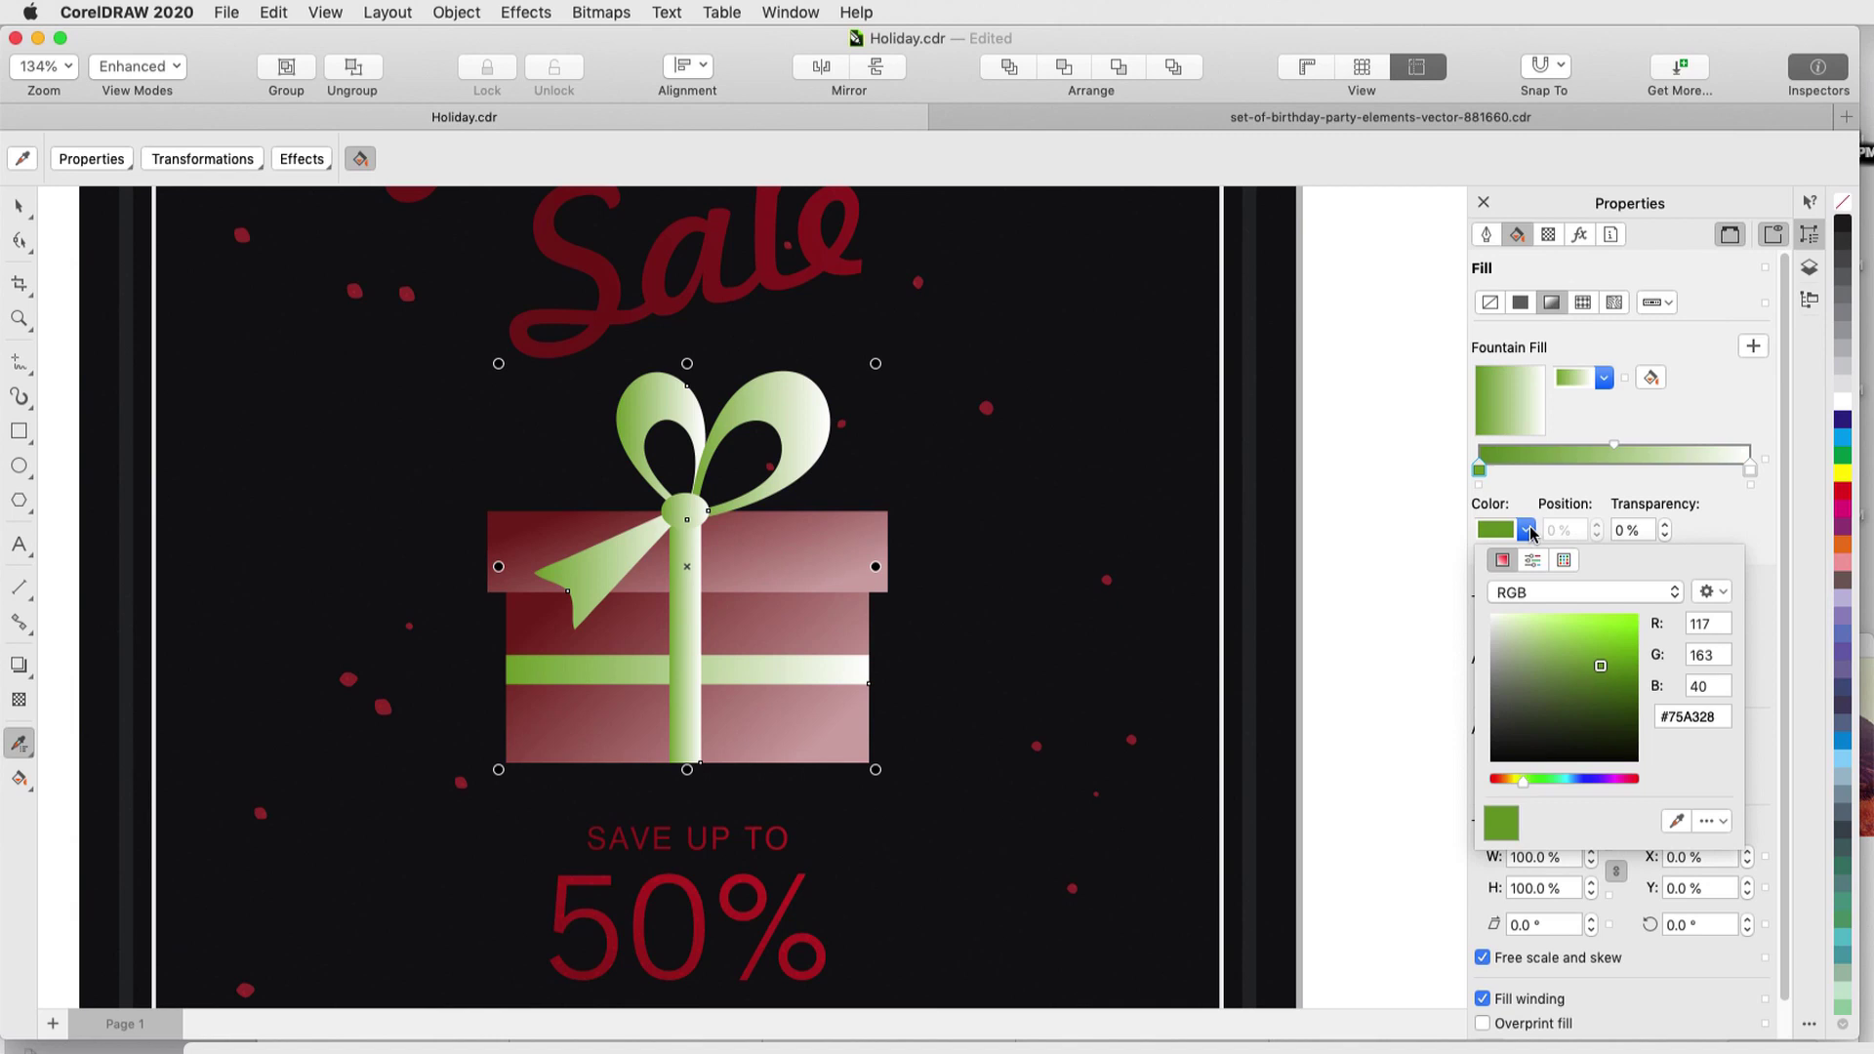
click(1562, 774)
click(1422, 686)
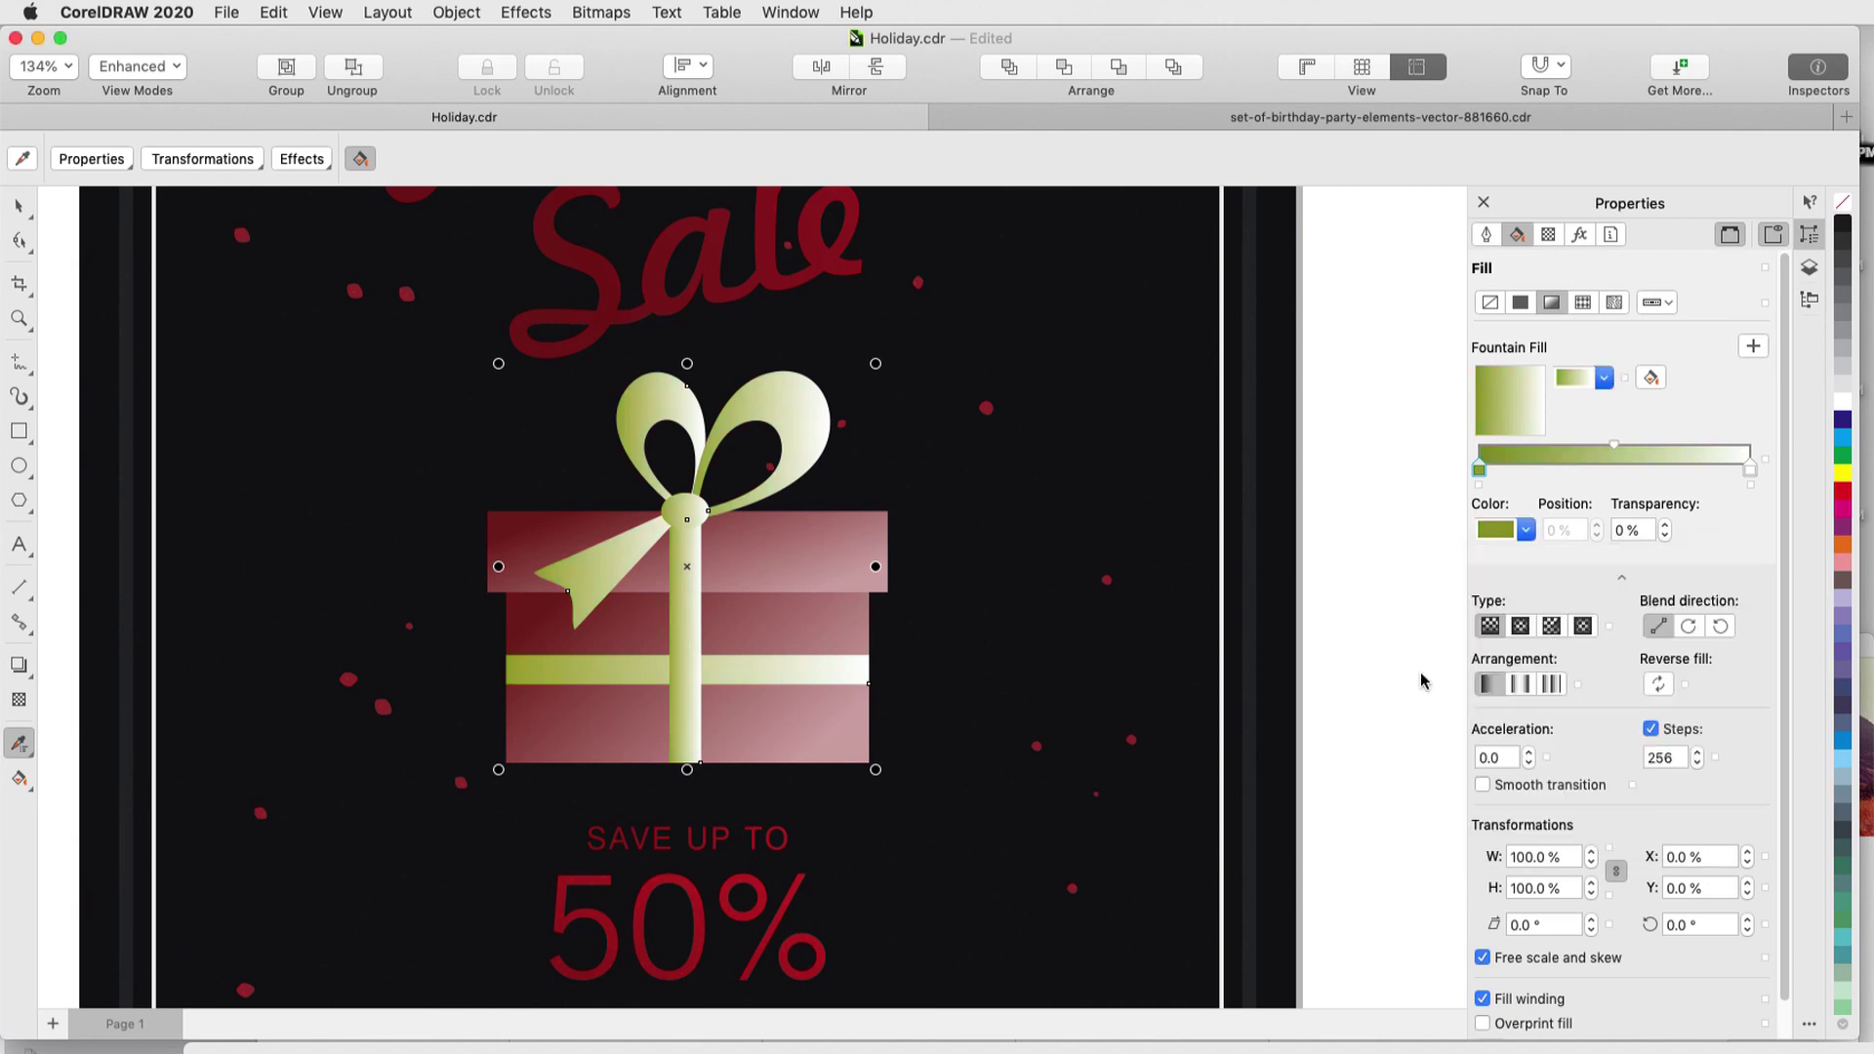
click(18, 207)
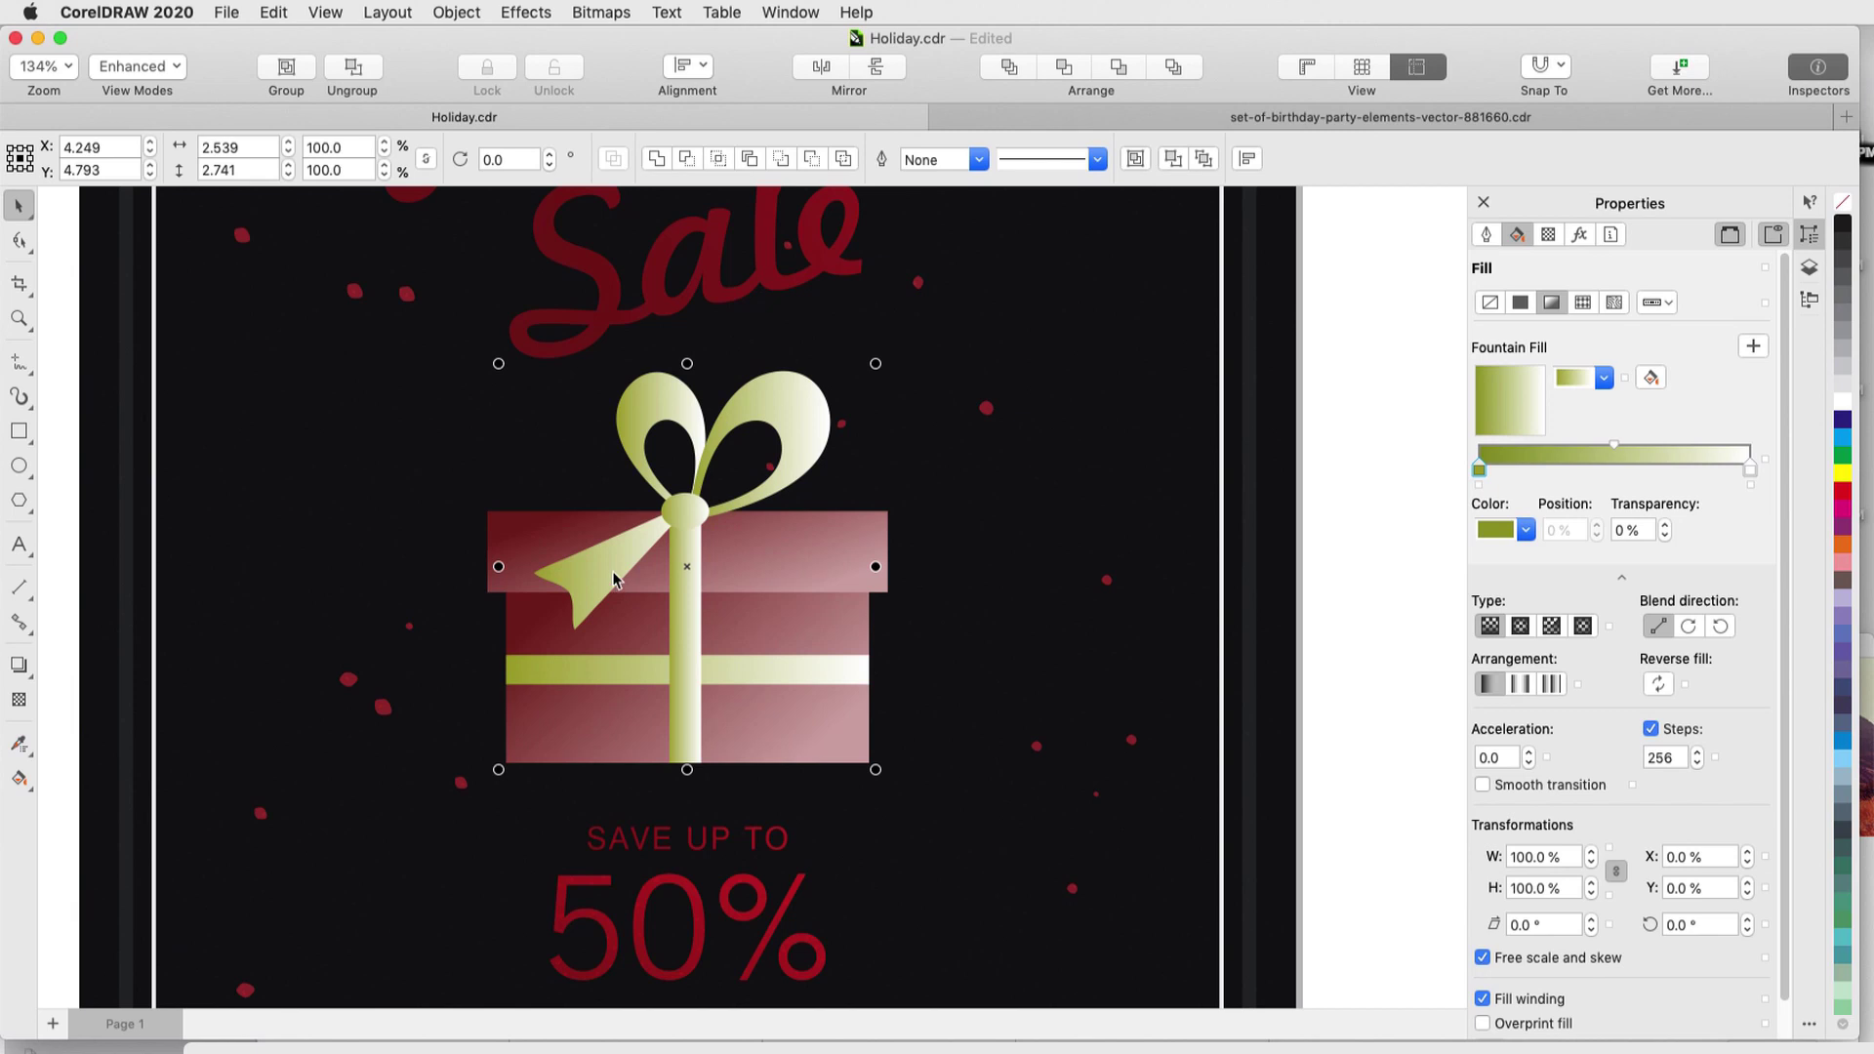
- Rotate a copy of the left ribbon tail to the right side and move it into Gift Box
super+click(613, 576)
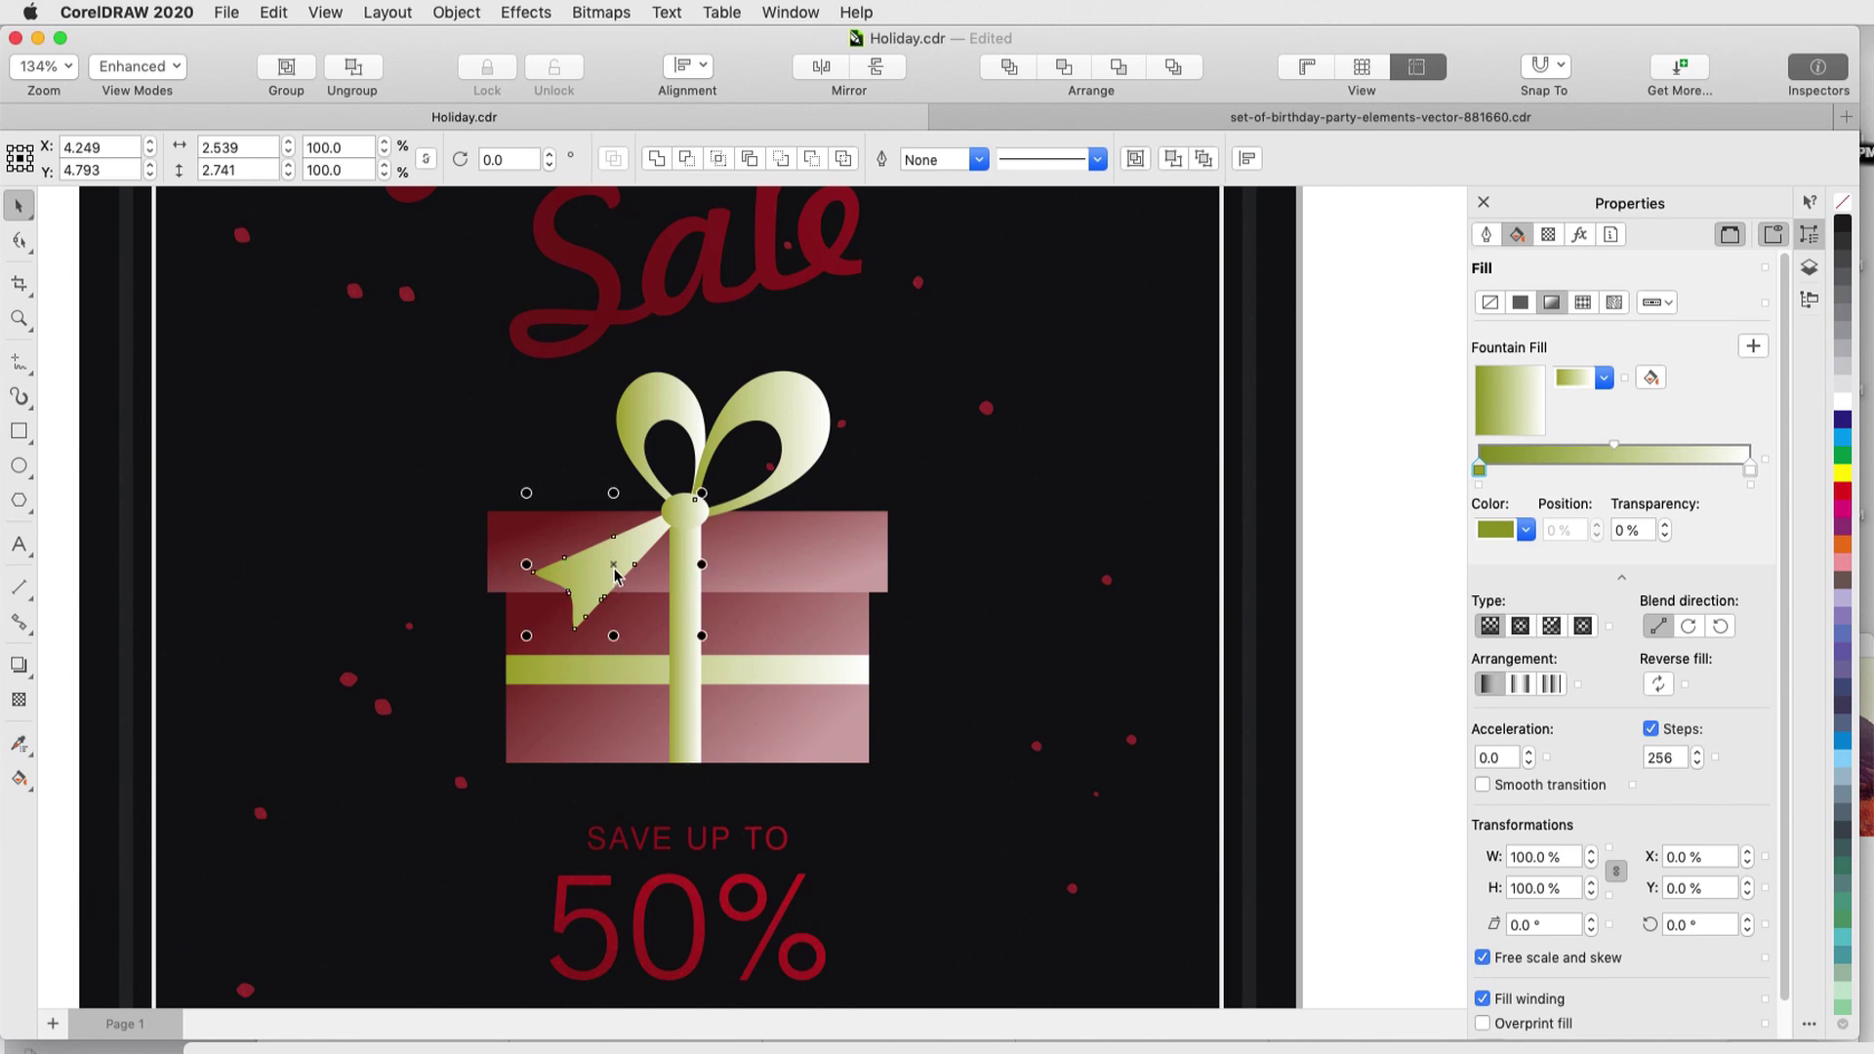
mouse_move(614, 569)
mouse_down()
mouse_move(837, 494)
mouse_move(796, 592)
mouse_move(837, 511)
mouse_move(840, 547)
mouse_up()
click(1811, 269)
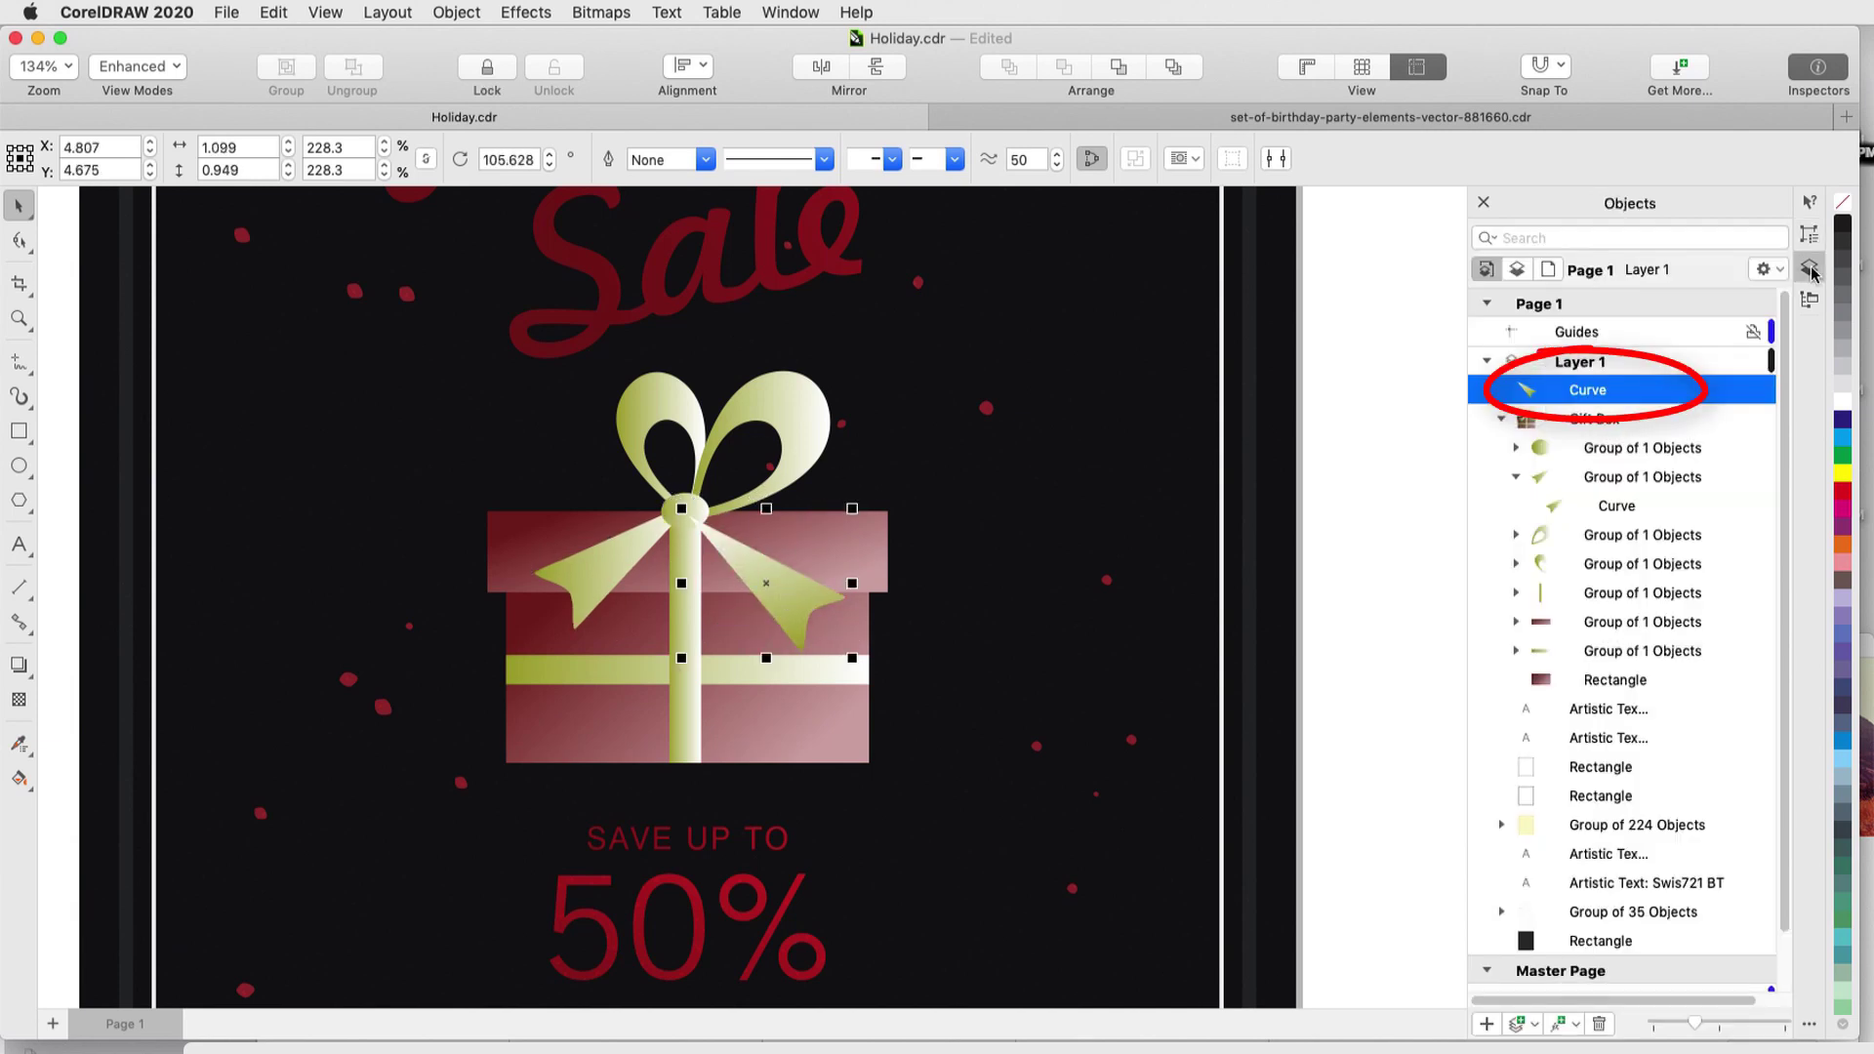
drag(1605, 397, 1406, 478)
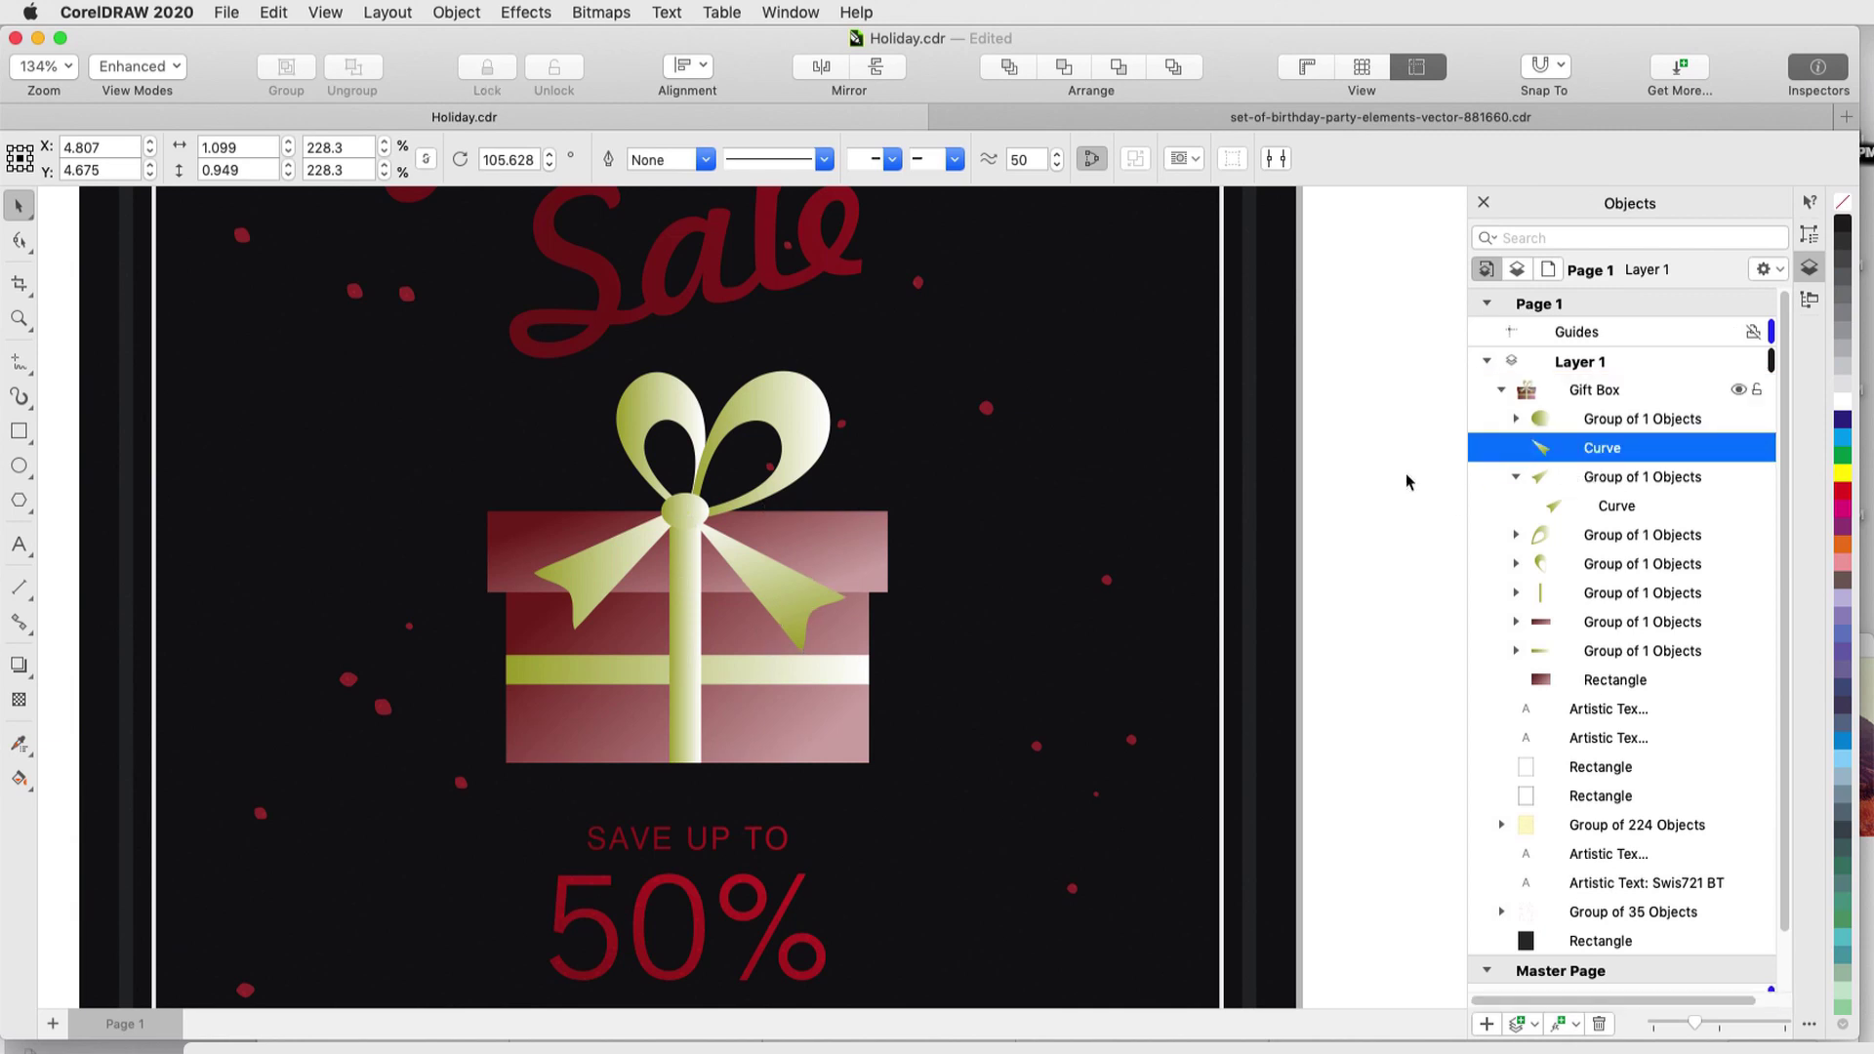
click(1407, 480)
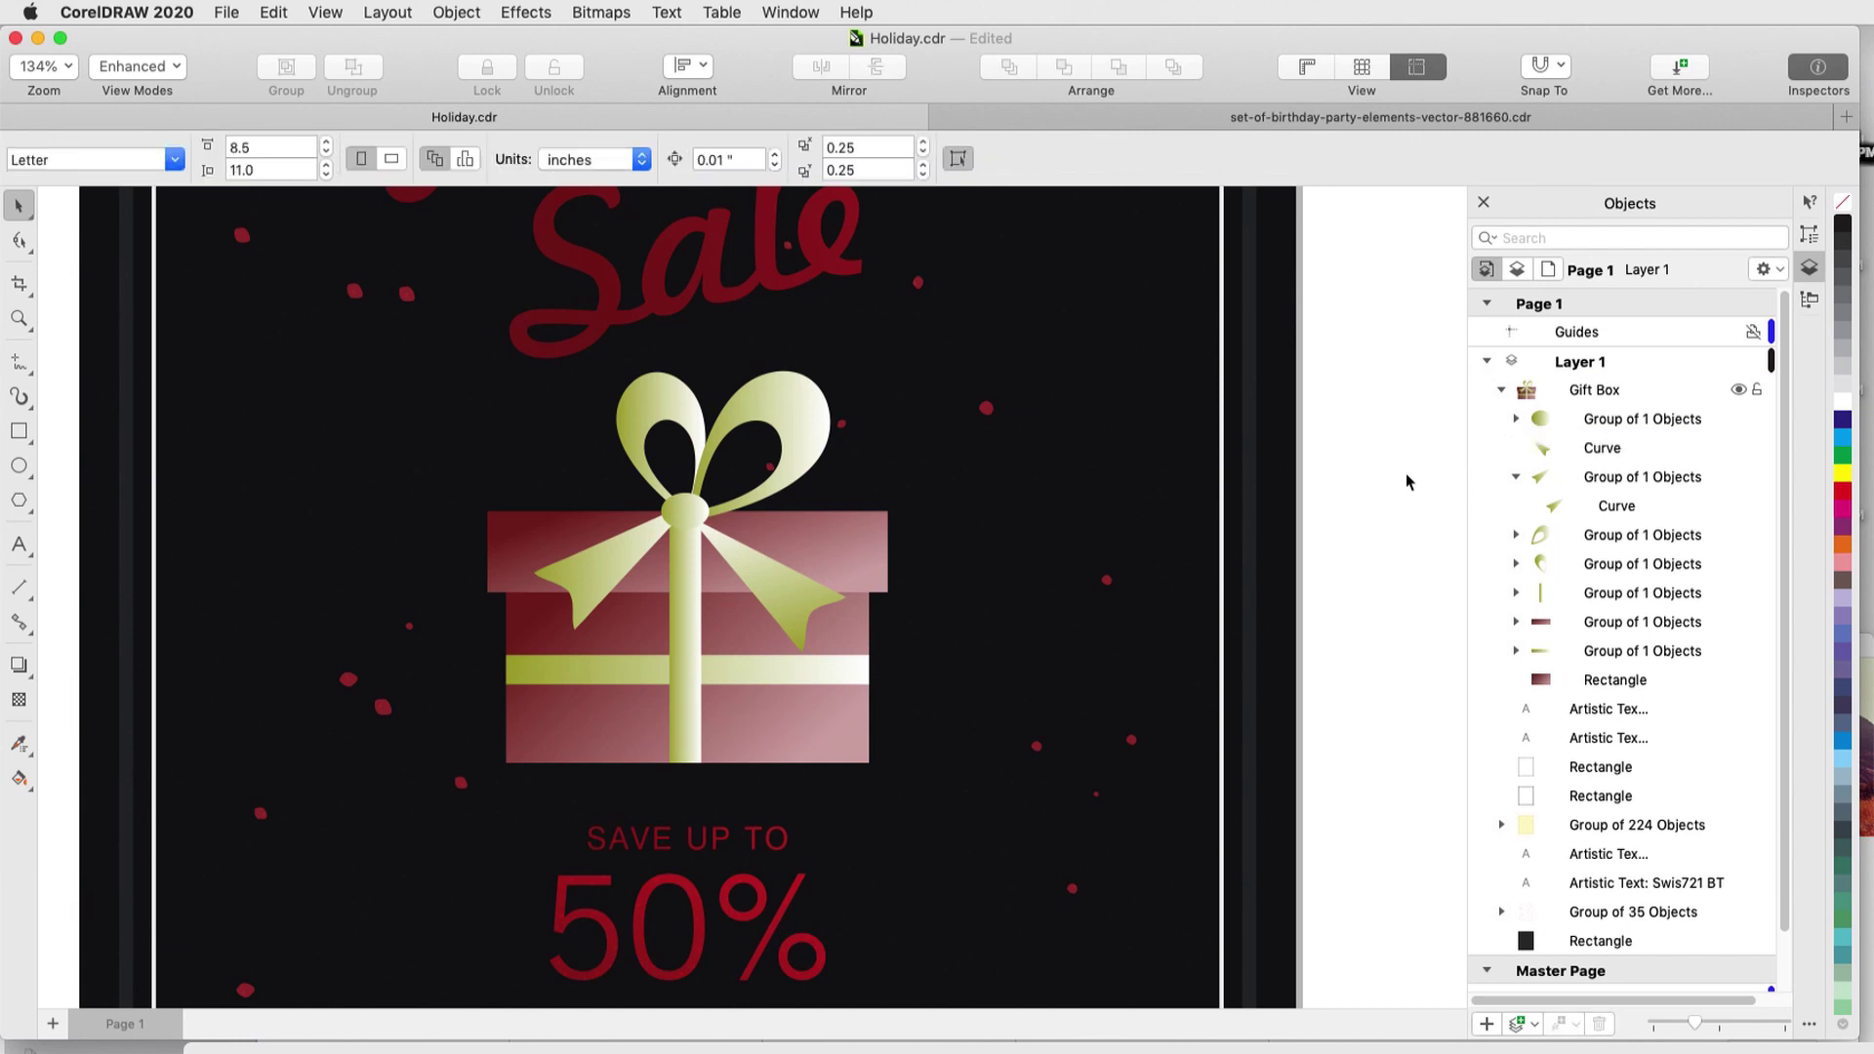
- Save the selected gift box as a separate file in Documents > Fun Clipart, dropping the Backup_of_ prefix
click(735, 626)
click(232, 14)
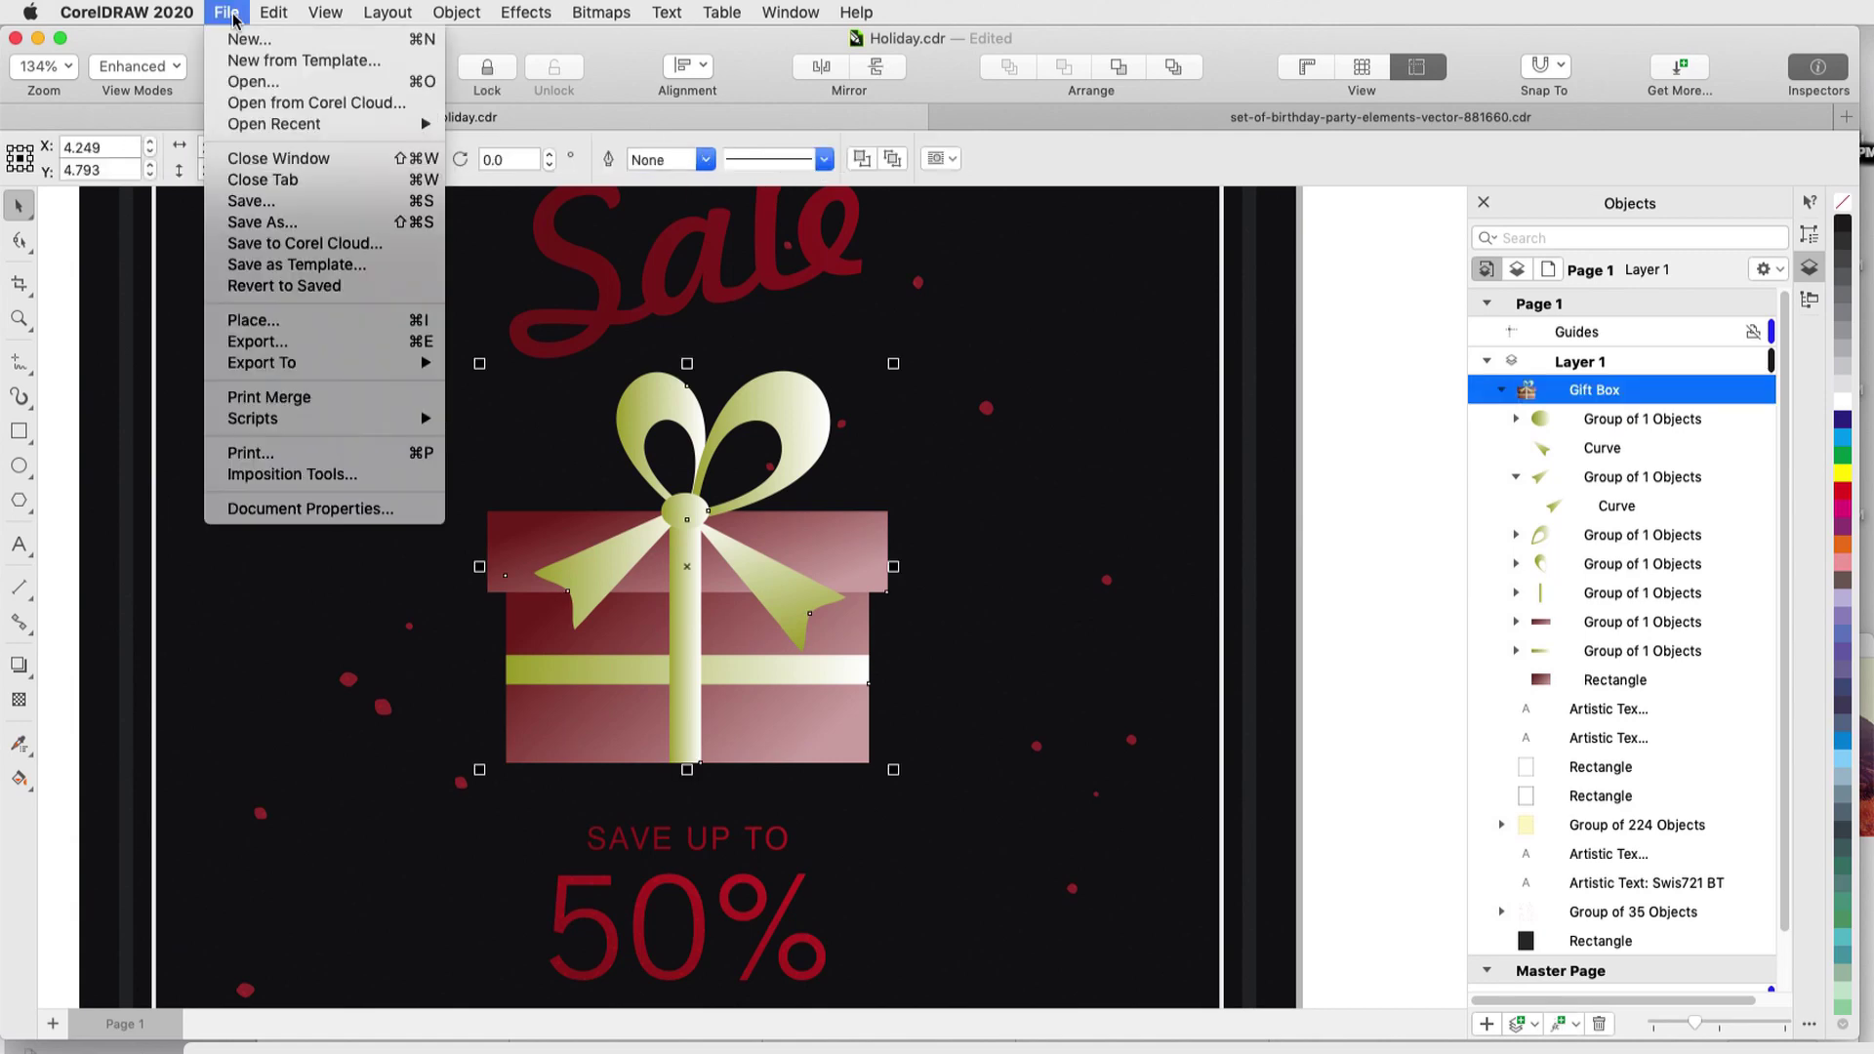
click(261, 222)
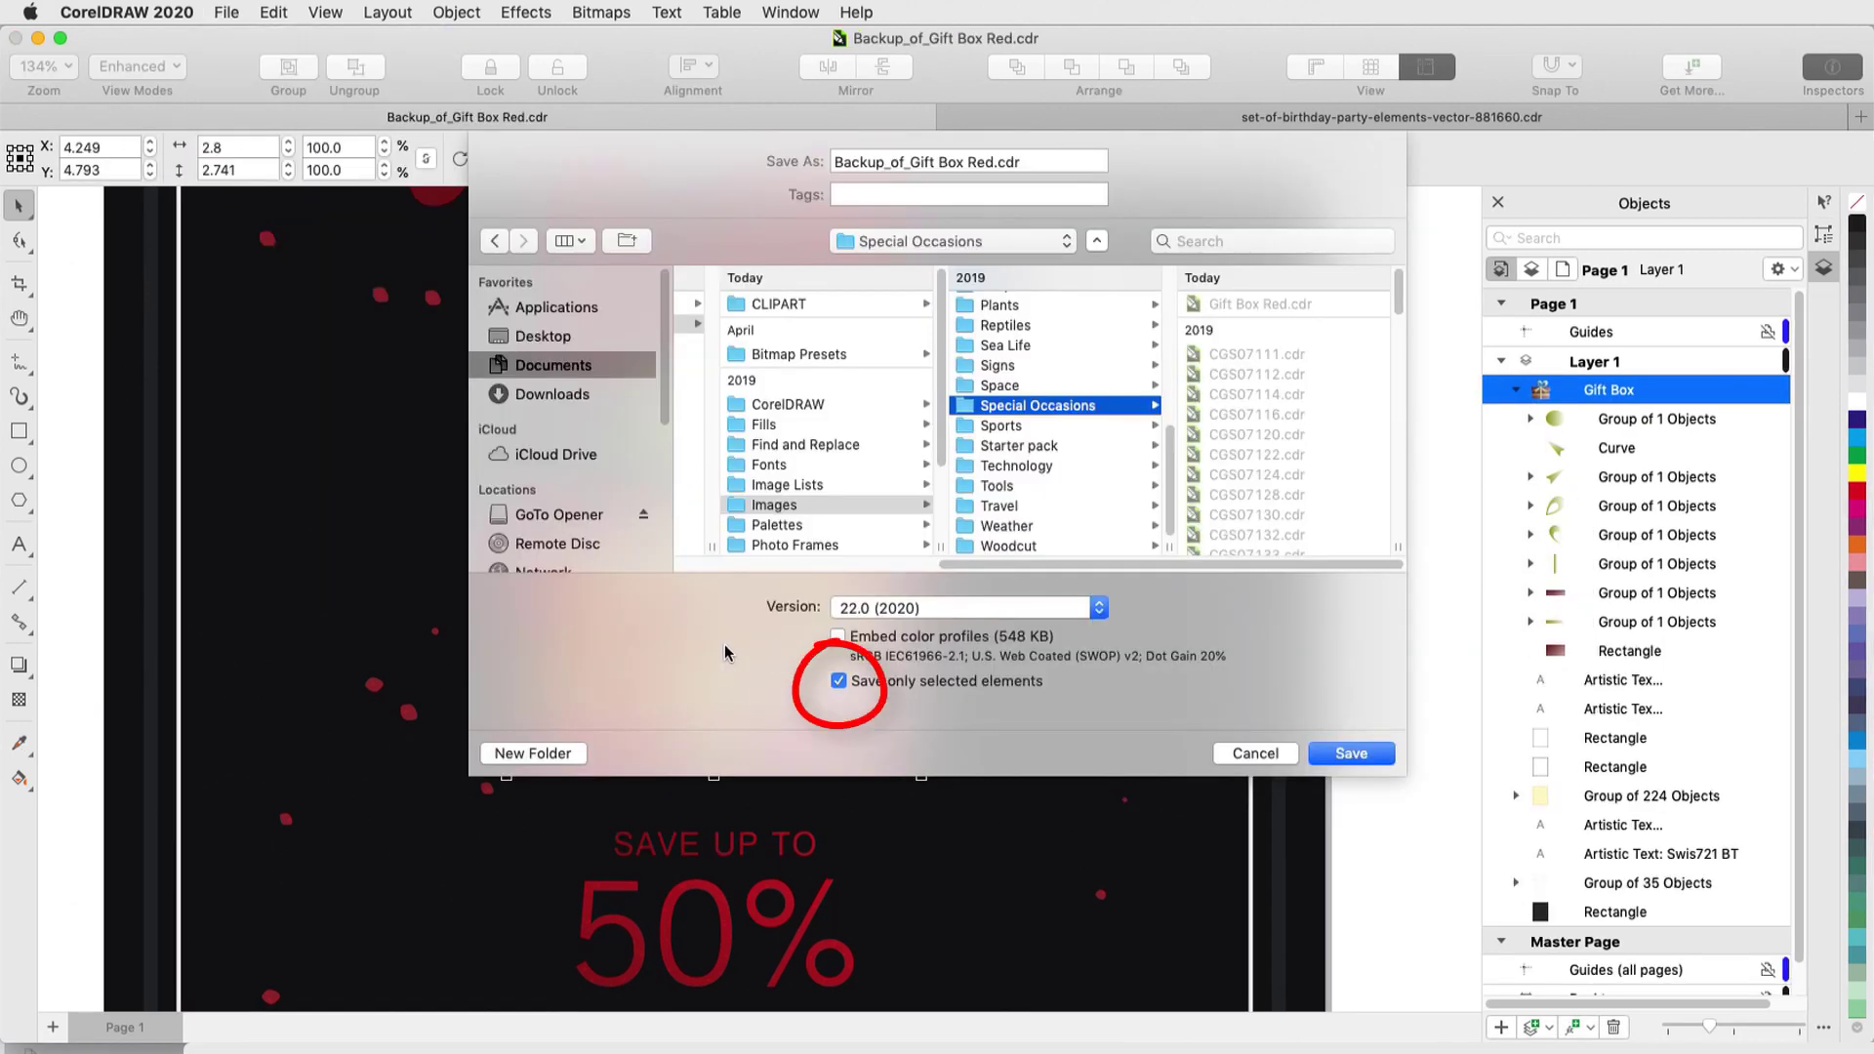
drag(916, 162, 813, 158)
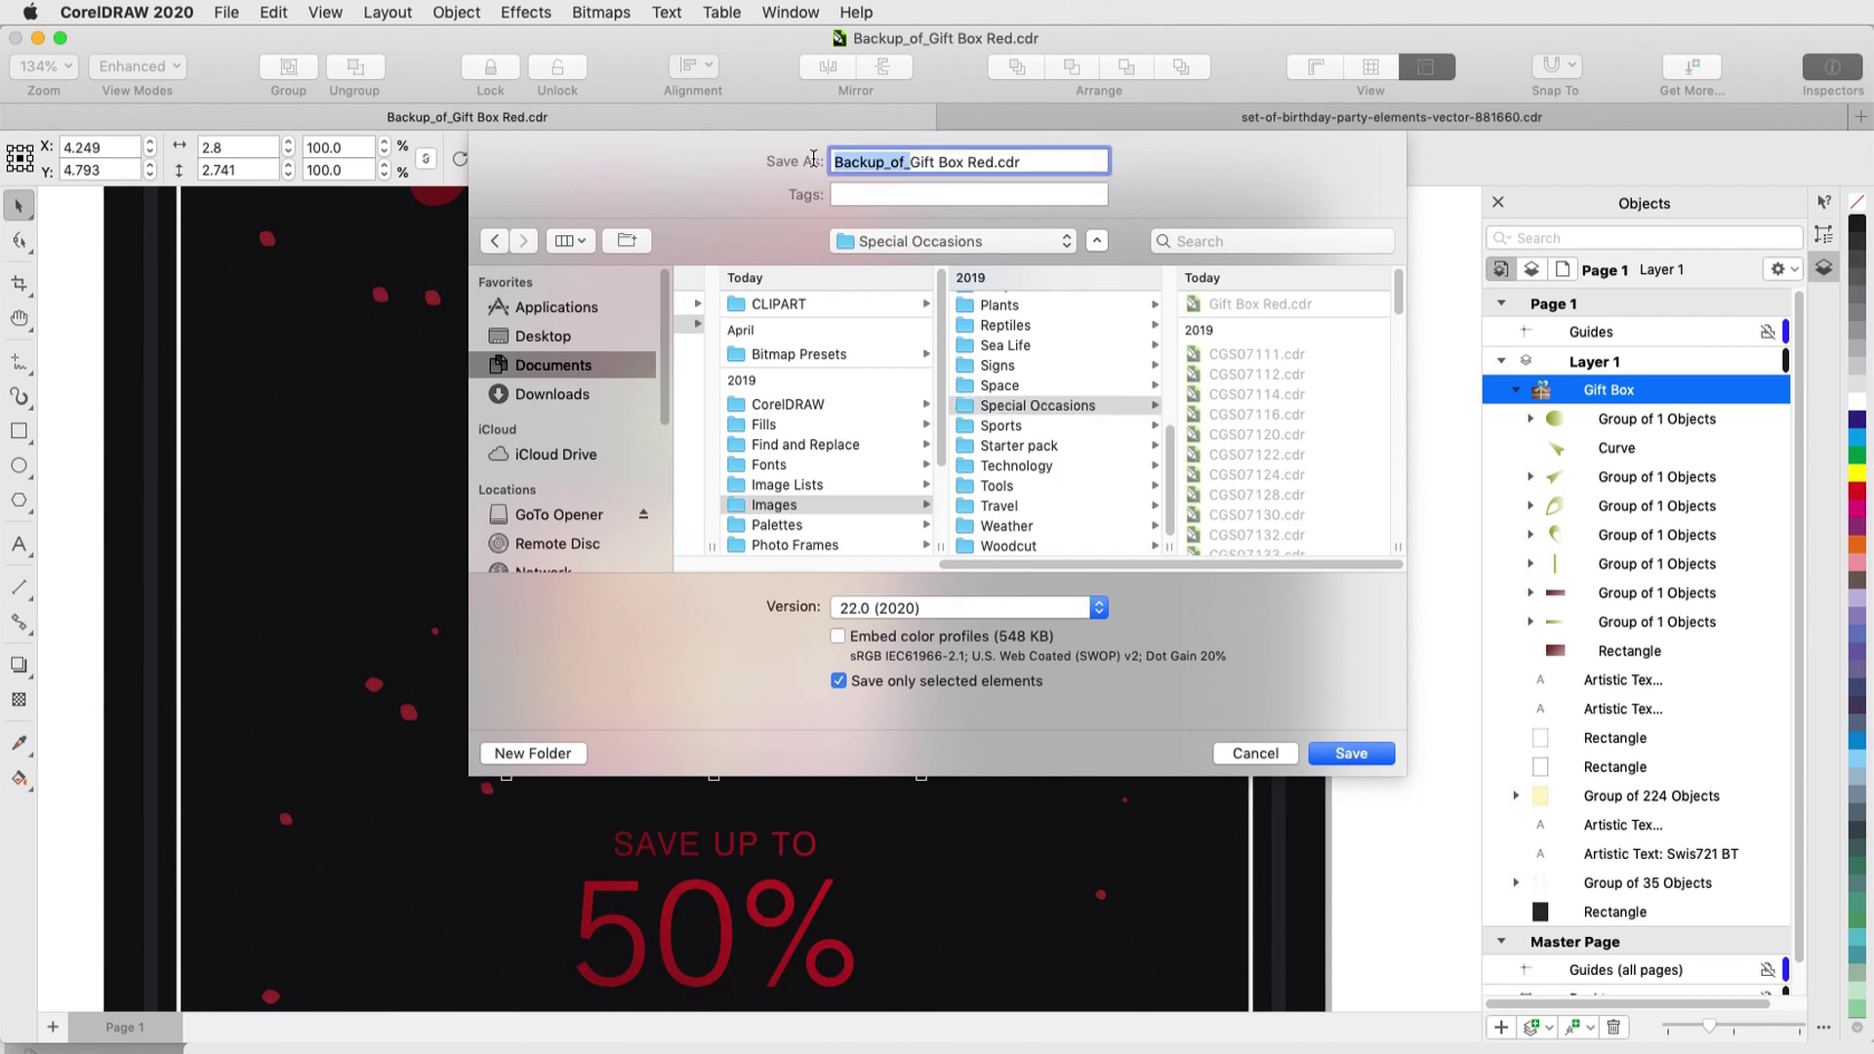
key(BackSpace)
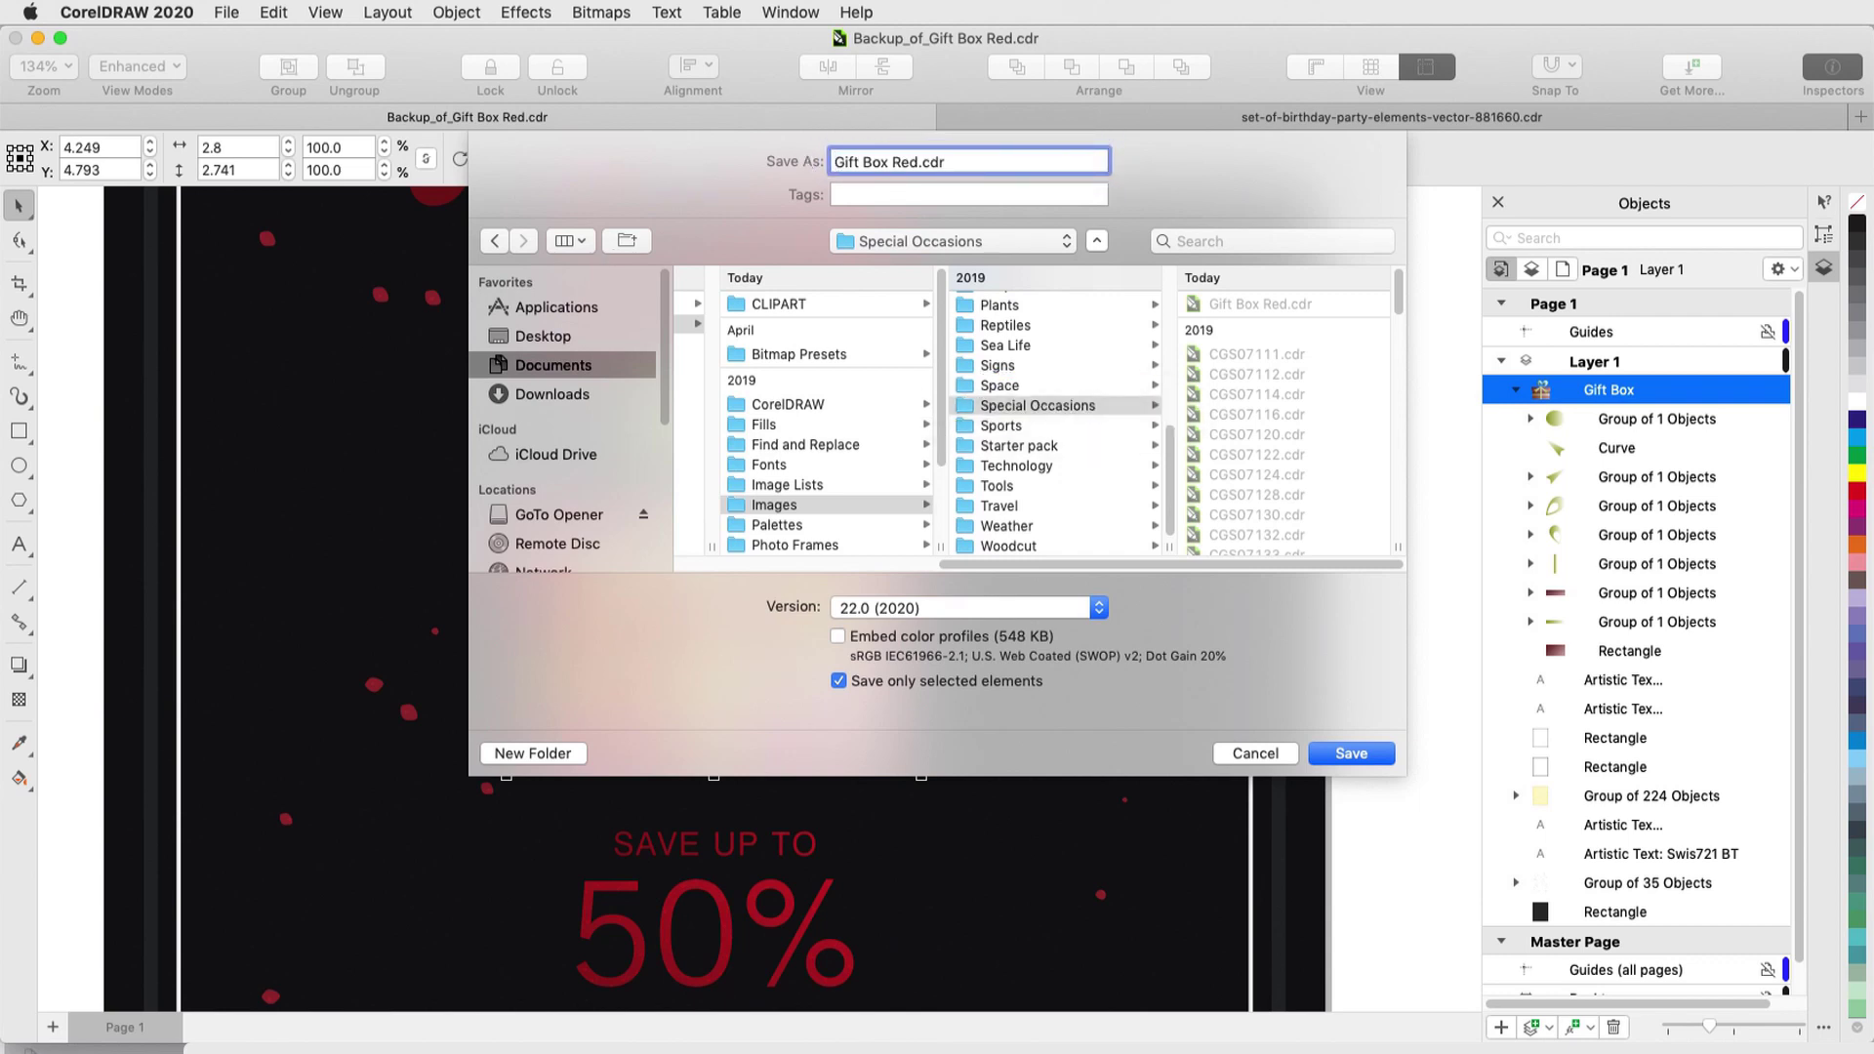
text(Holiday)
key(Tab)
click(590, 368)
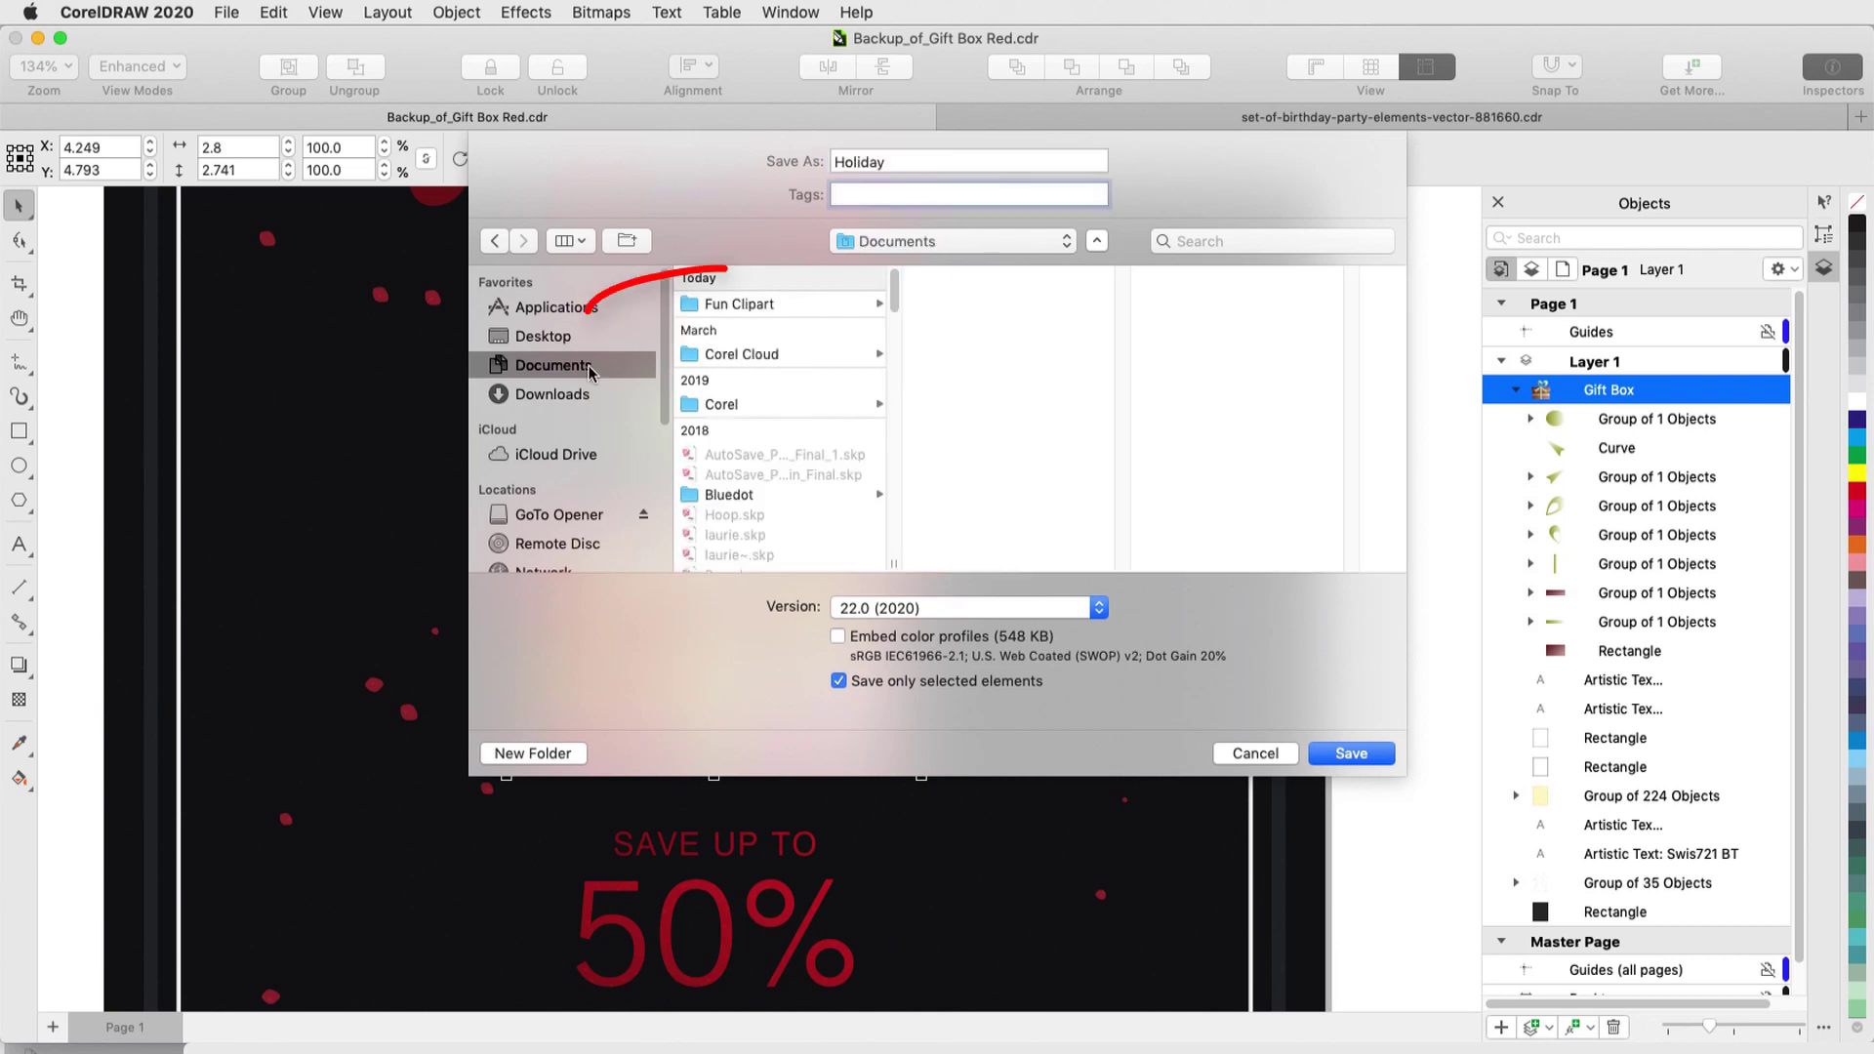
click(792, 310)
- Save as Gift Box, link Documents/Fun Clipart as a content library, and place its gift box on the Sale poster
text(Gift Box)
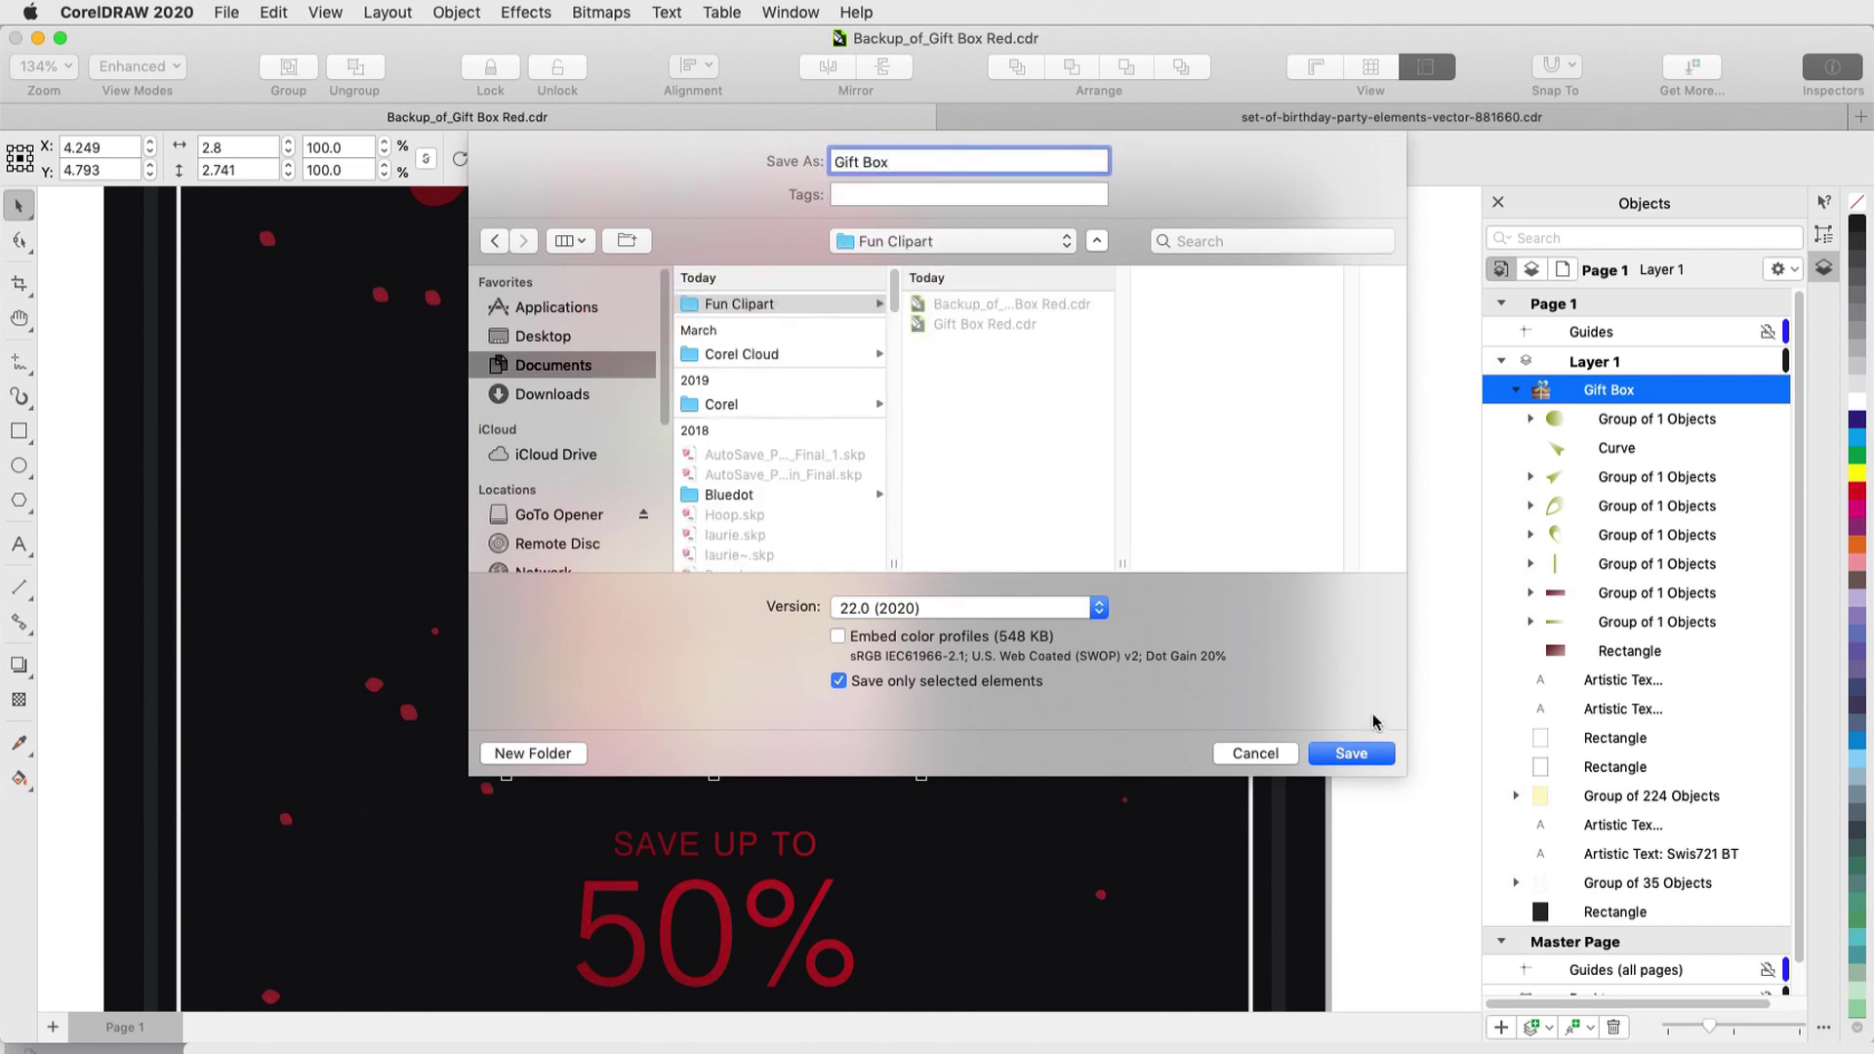
click(1366, 759)
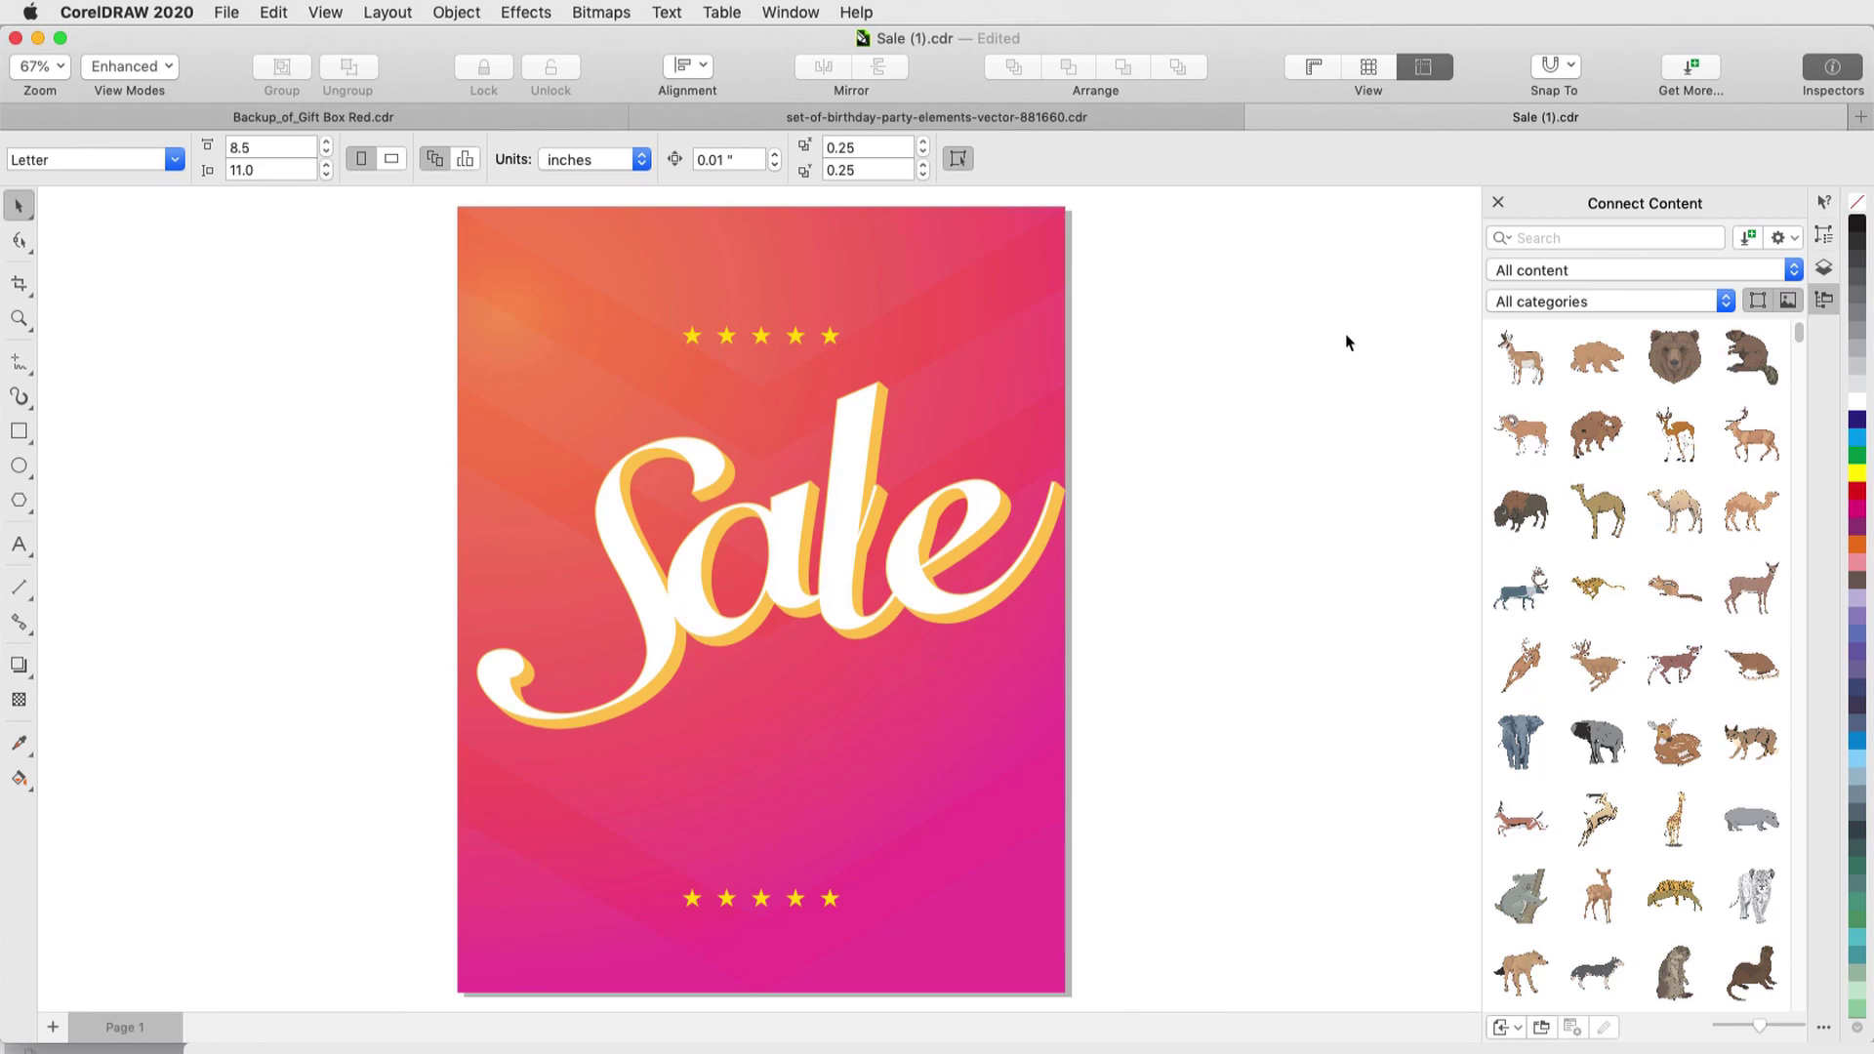
click(1796, 271)
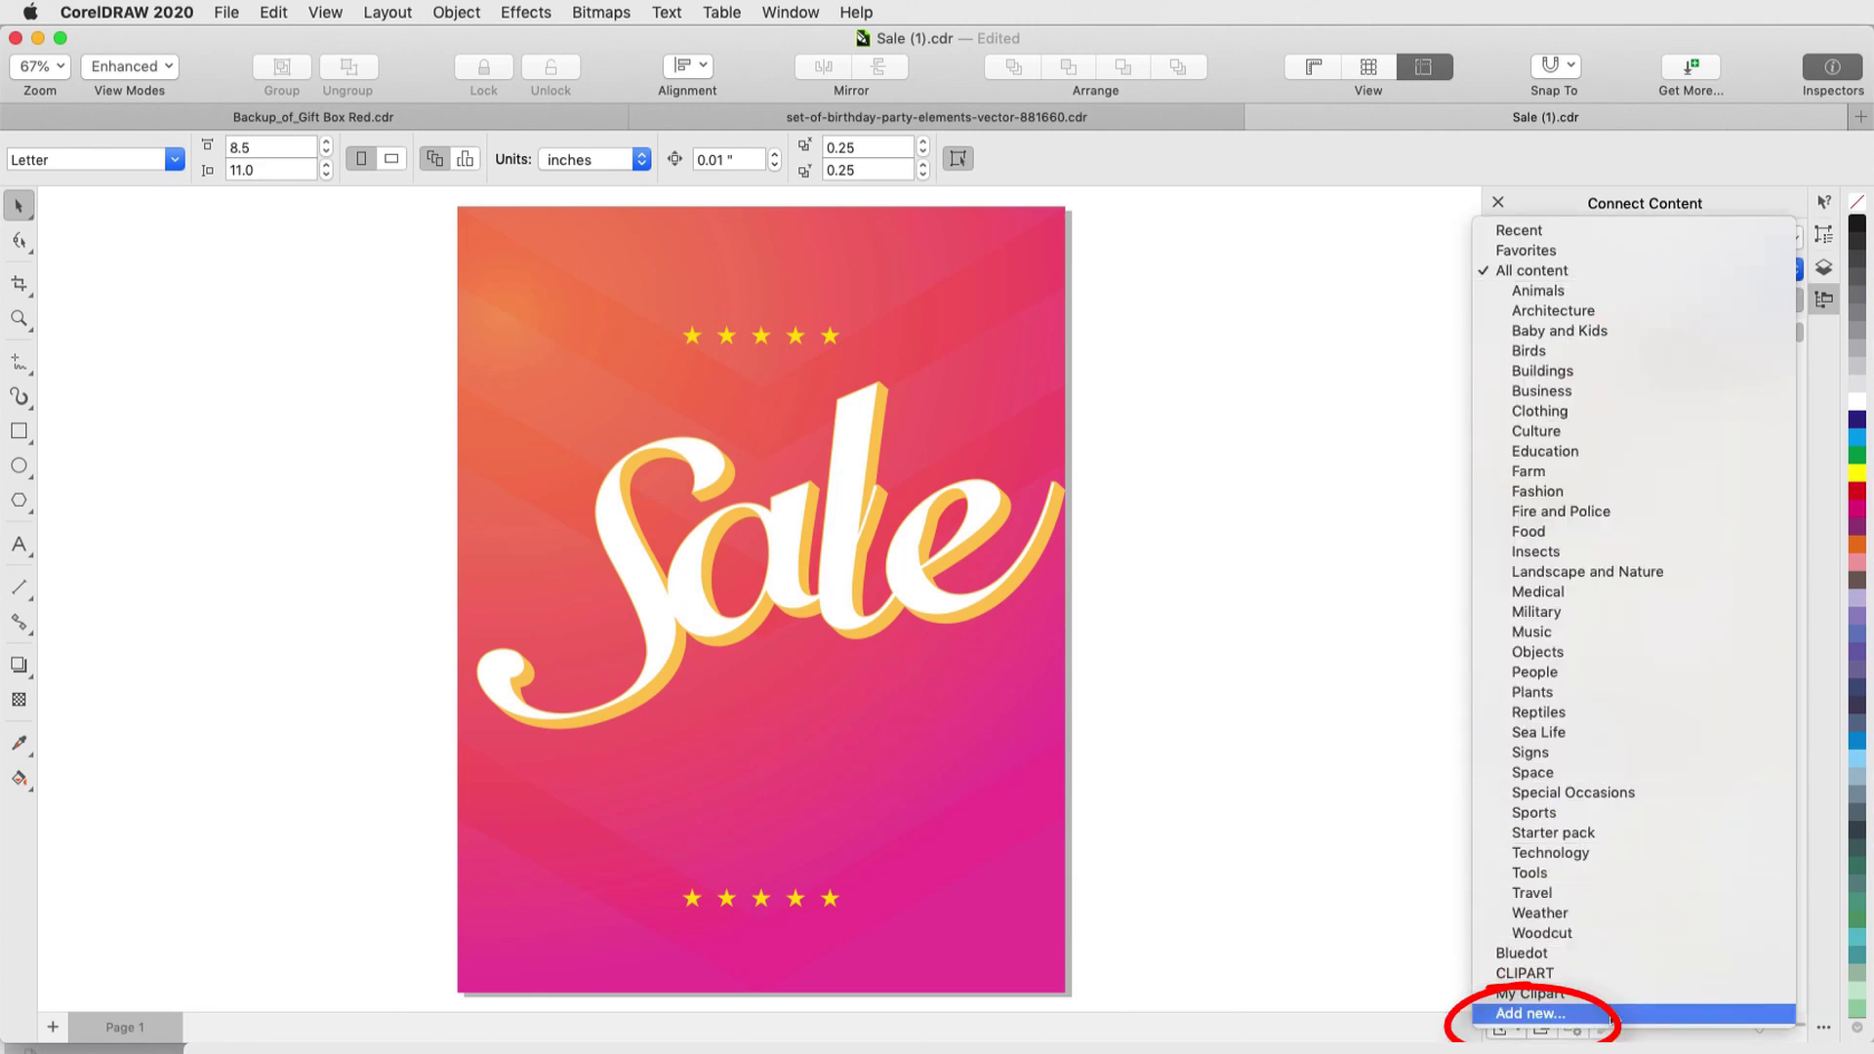
click(1552, 1014)
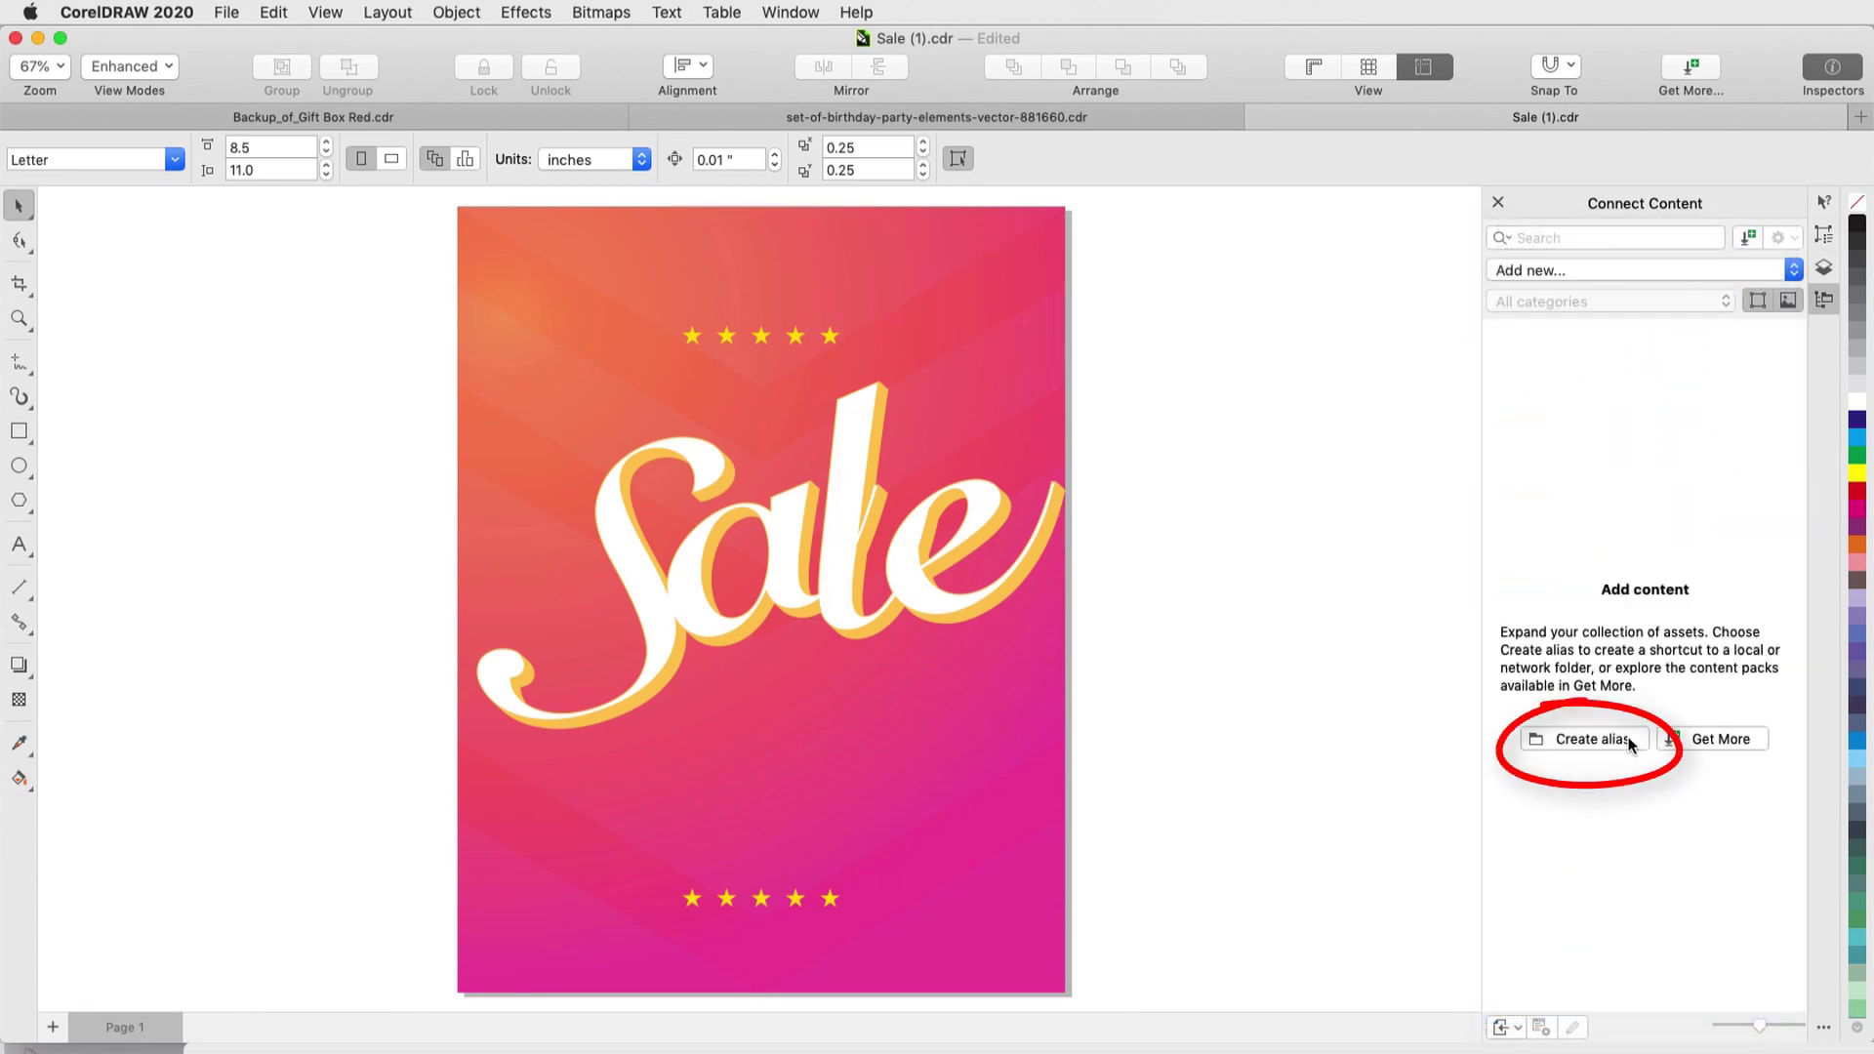
click(1630, 742)
click(617, 347)
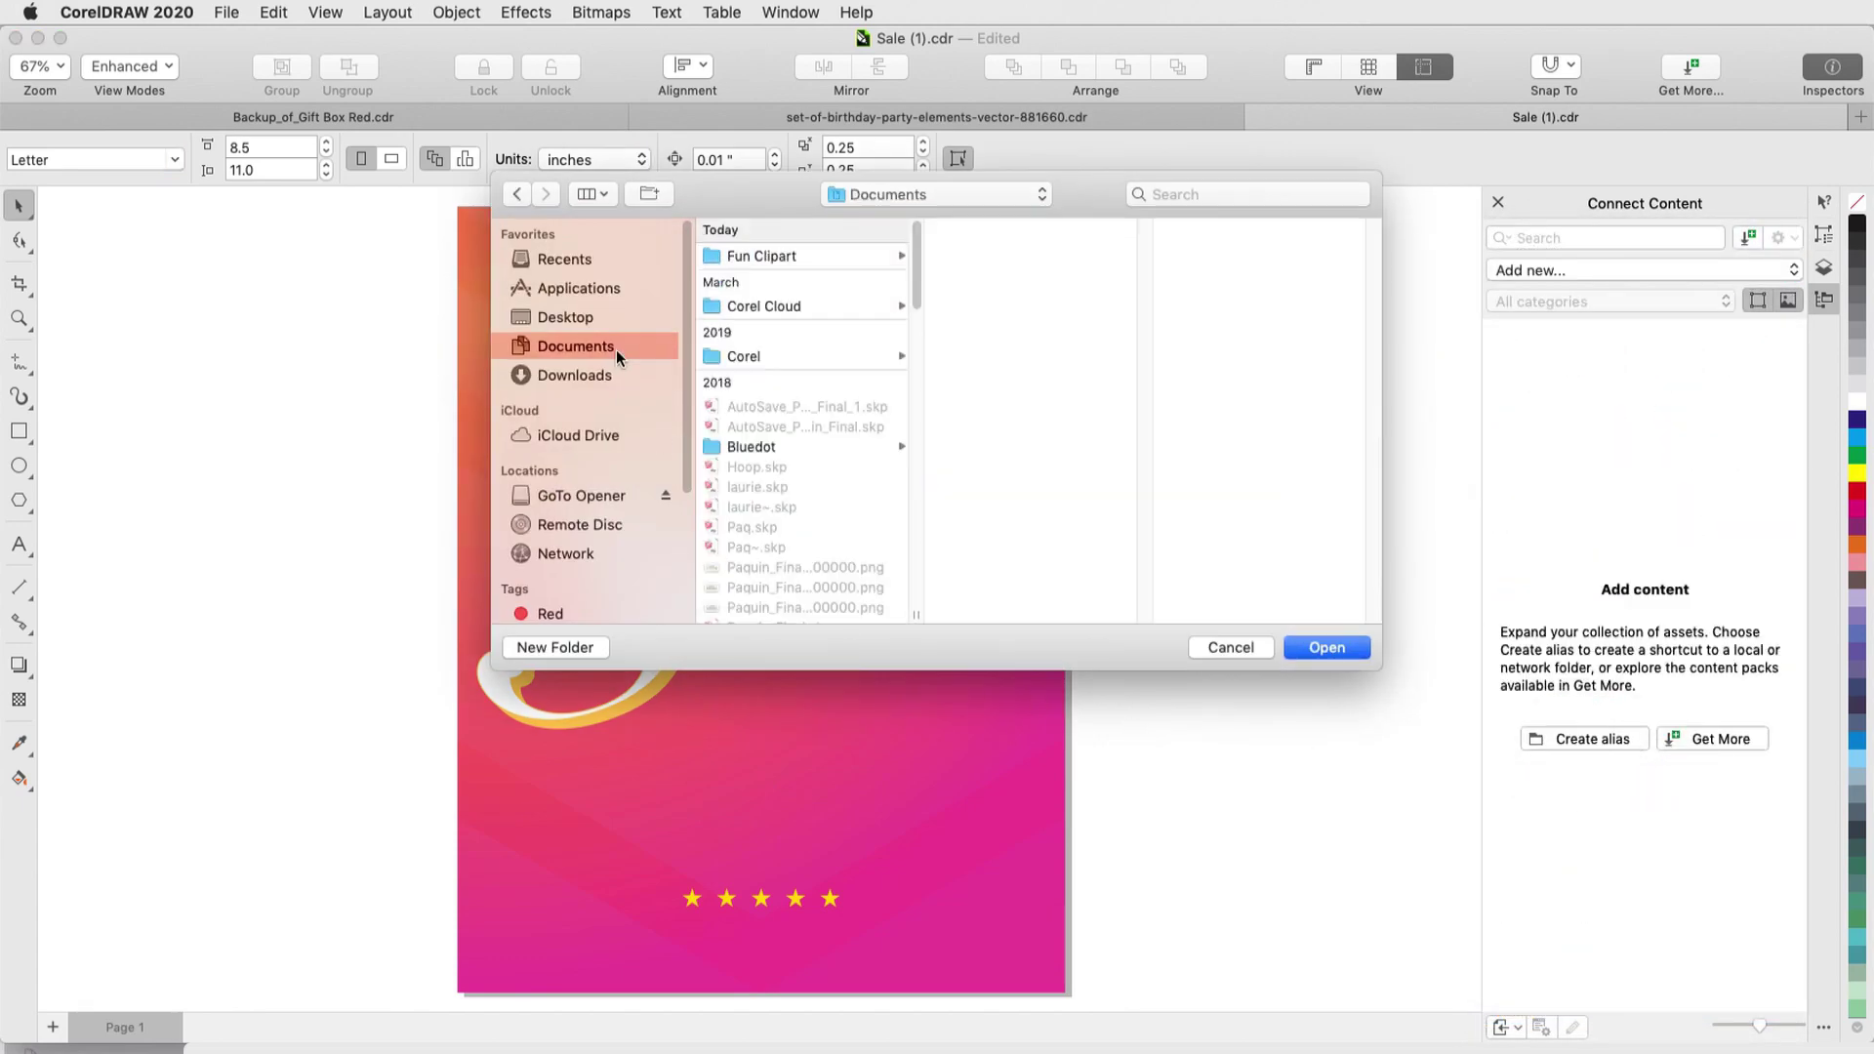
click(784, 259)
click(1325, 647)
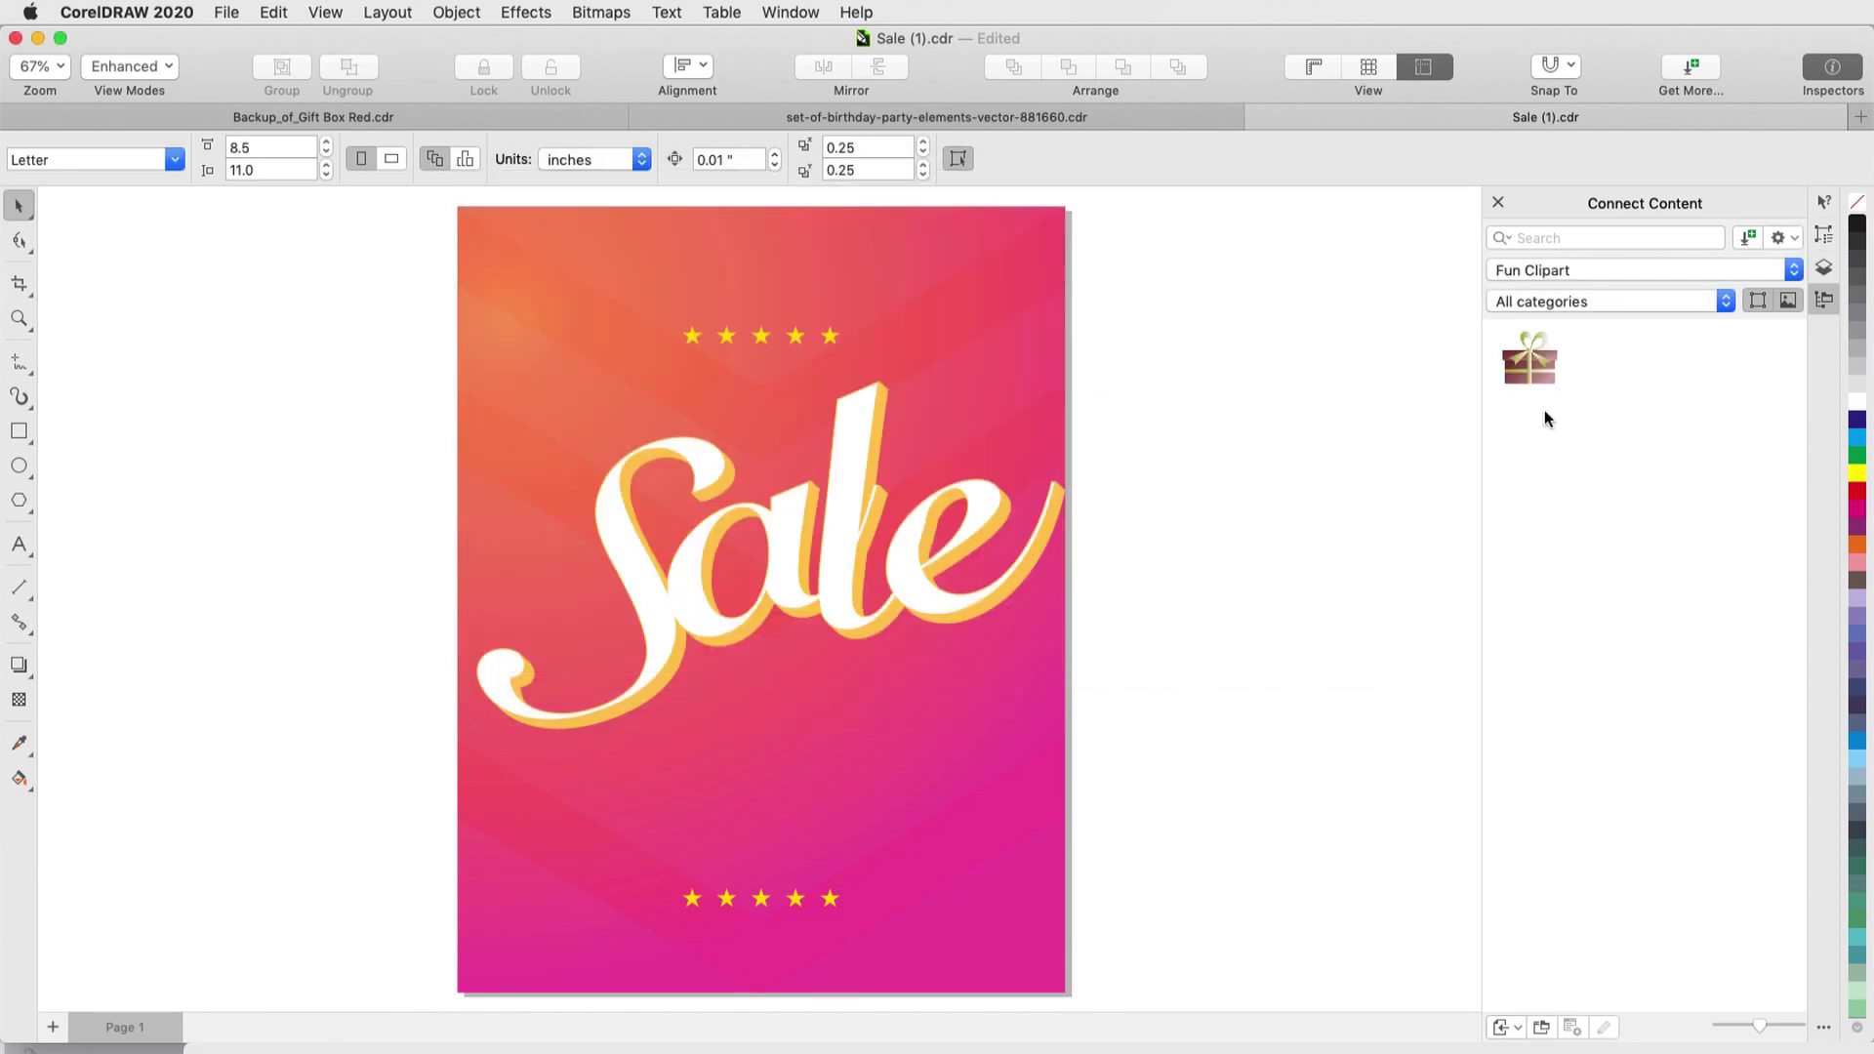
drag(1532, 363, 772, 774)
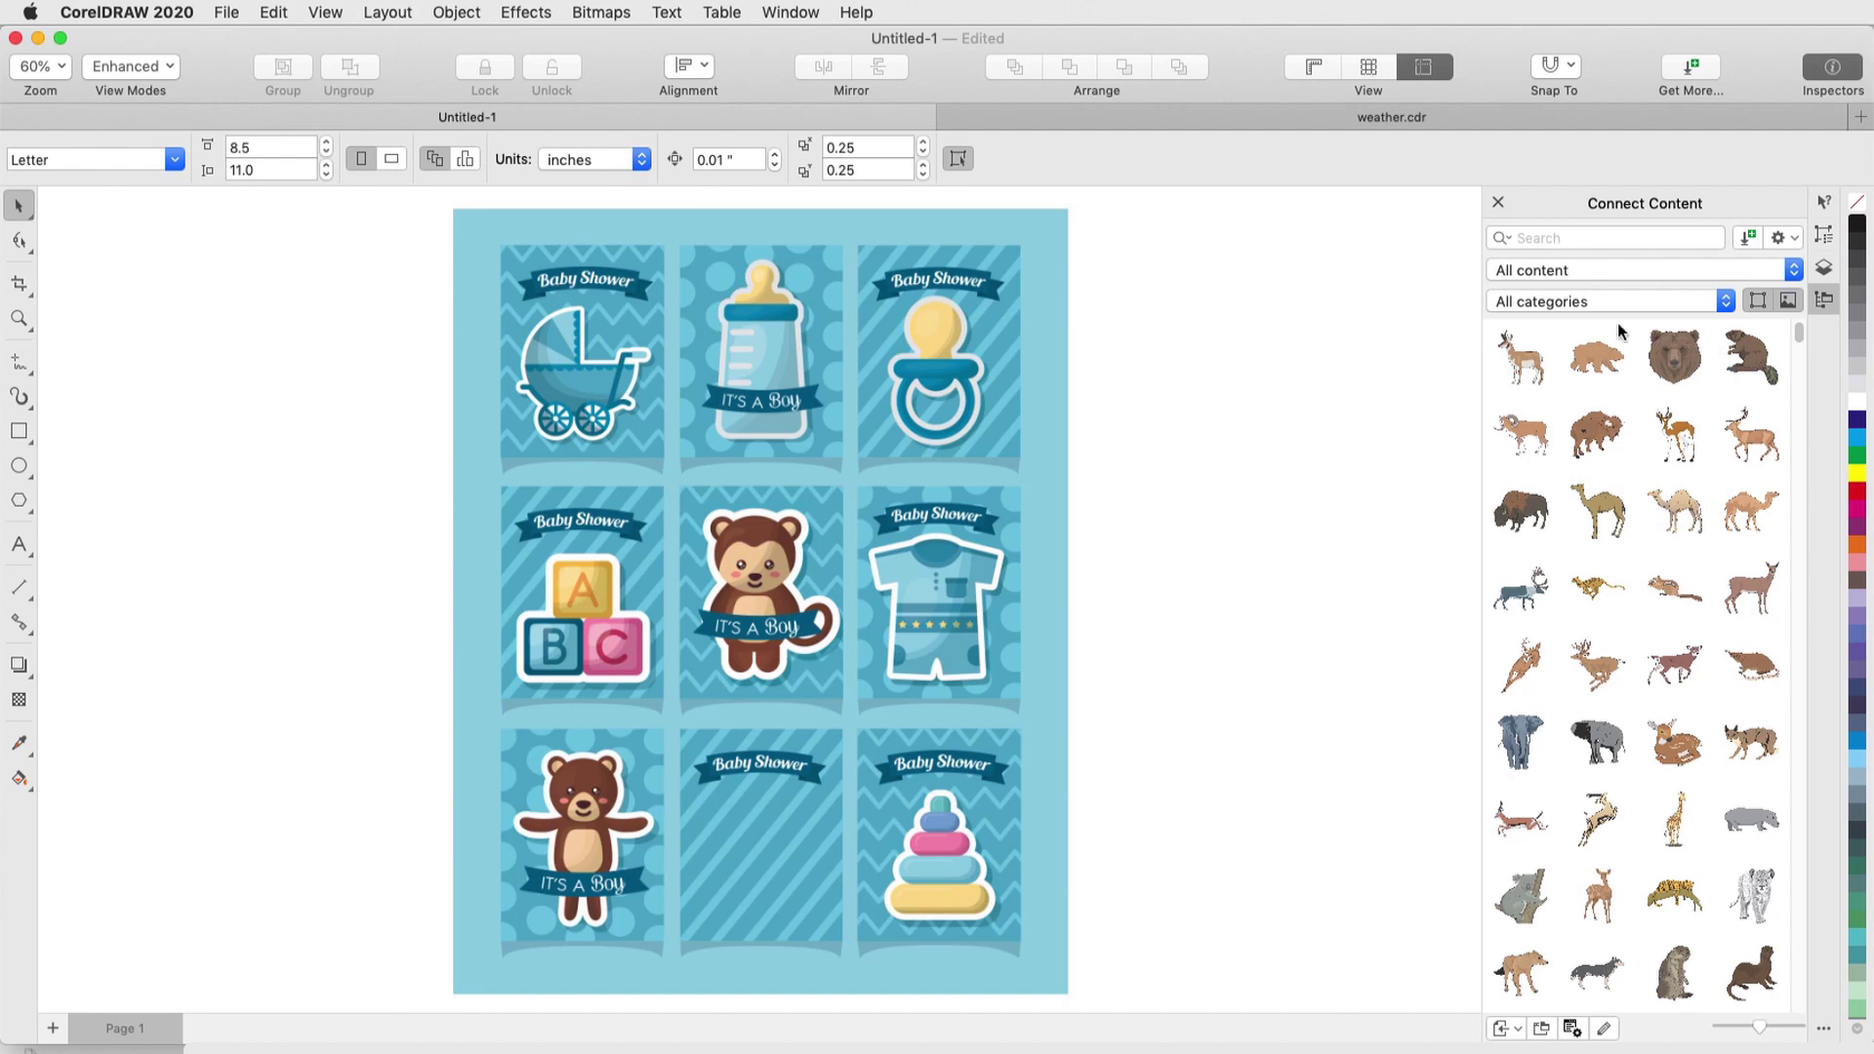
- Drag the rubber duck clipart from the Baby and Kids library onto the sticker sheet's bottom row
click(1791, 273)
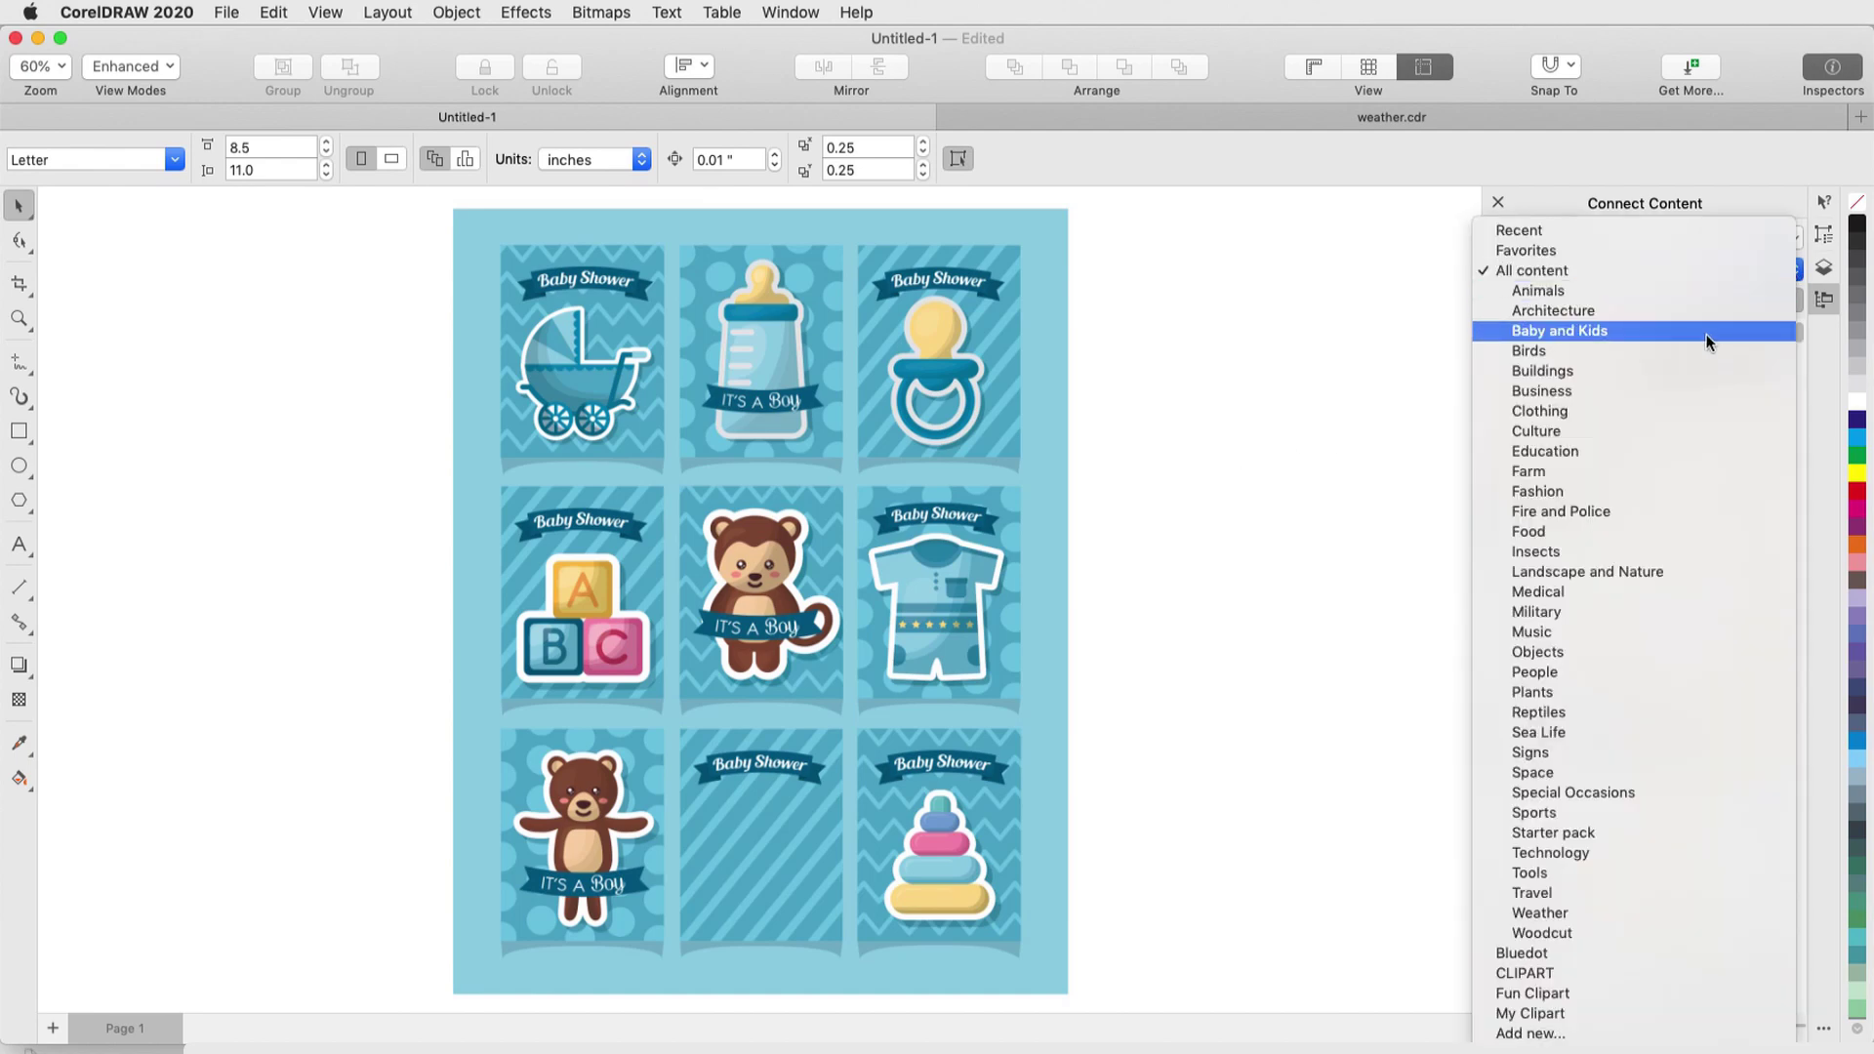
click(1708, 331)
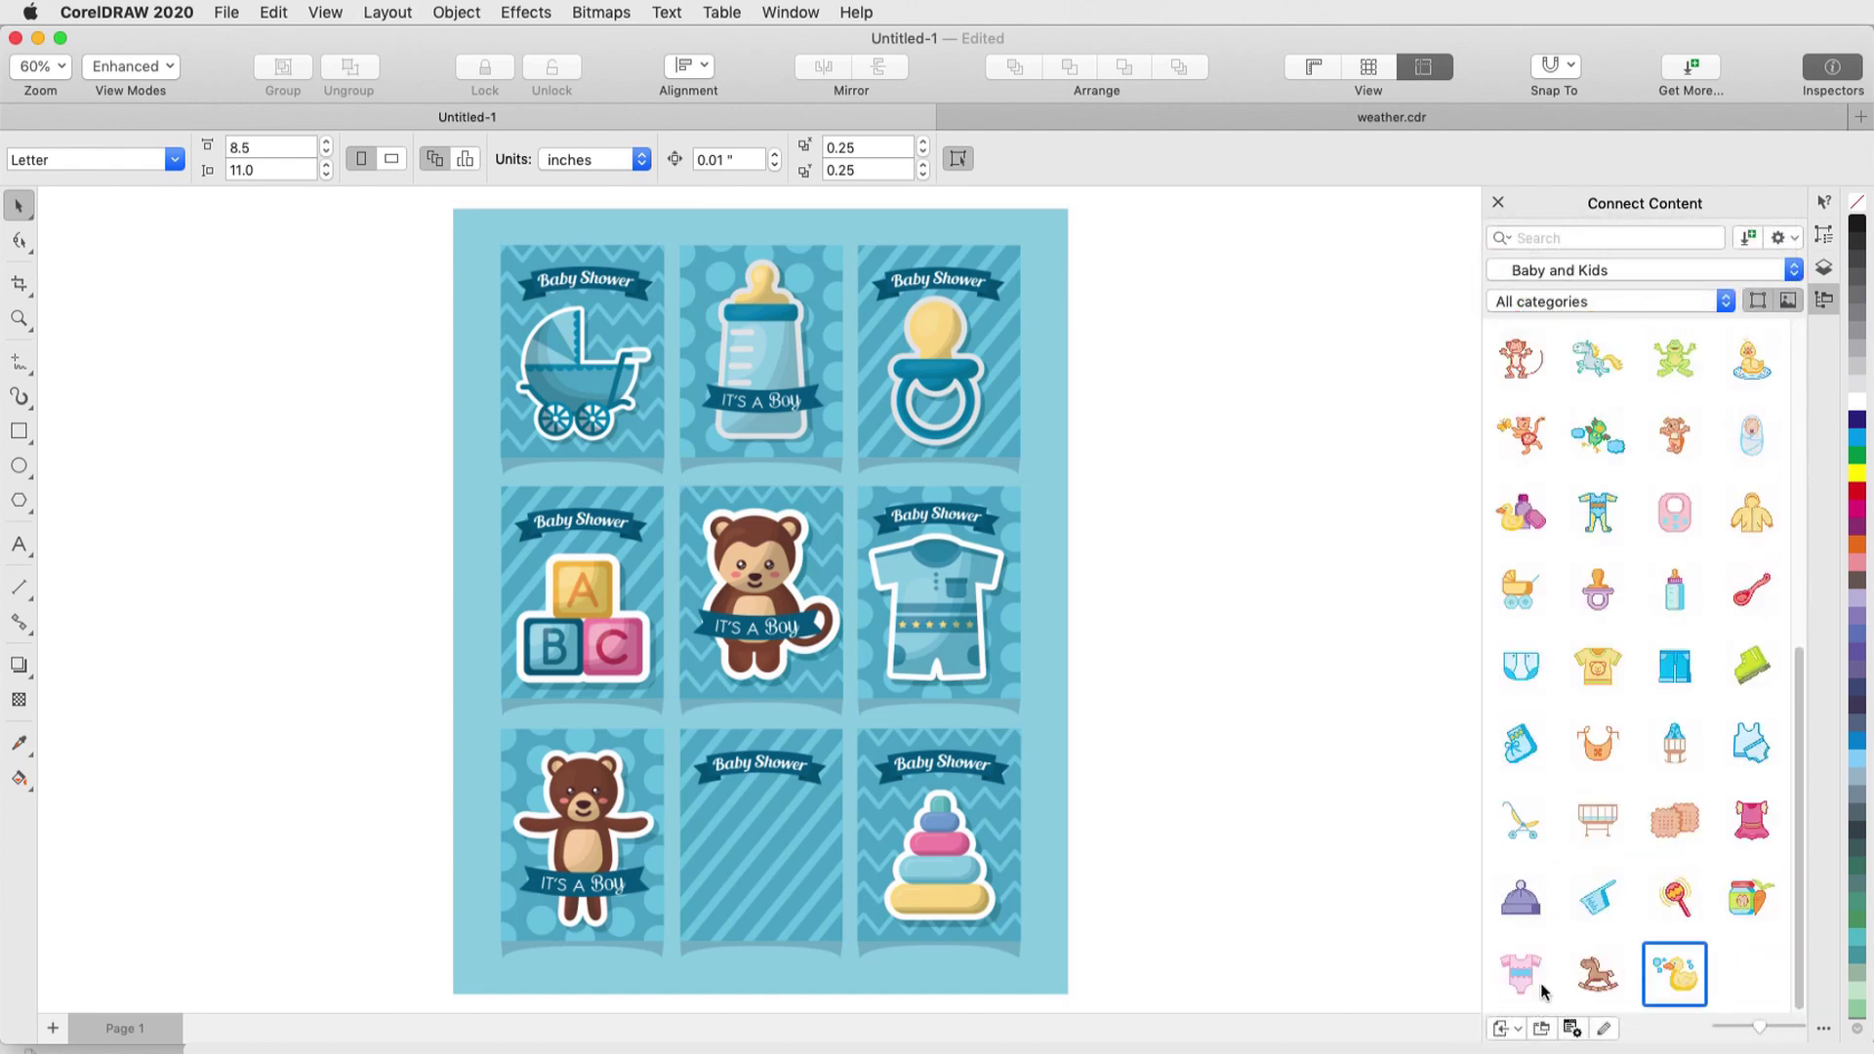
drag(1675, 973, 804, 865)
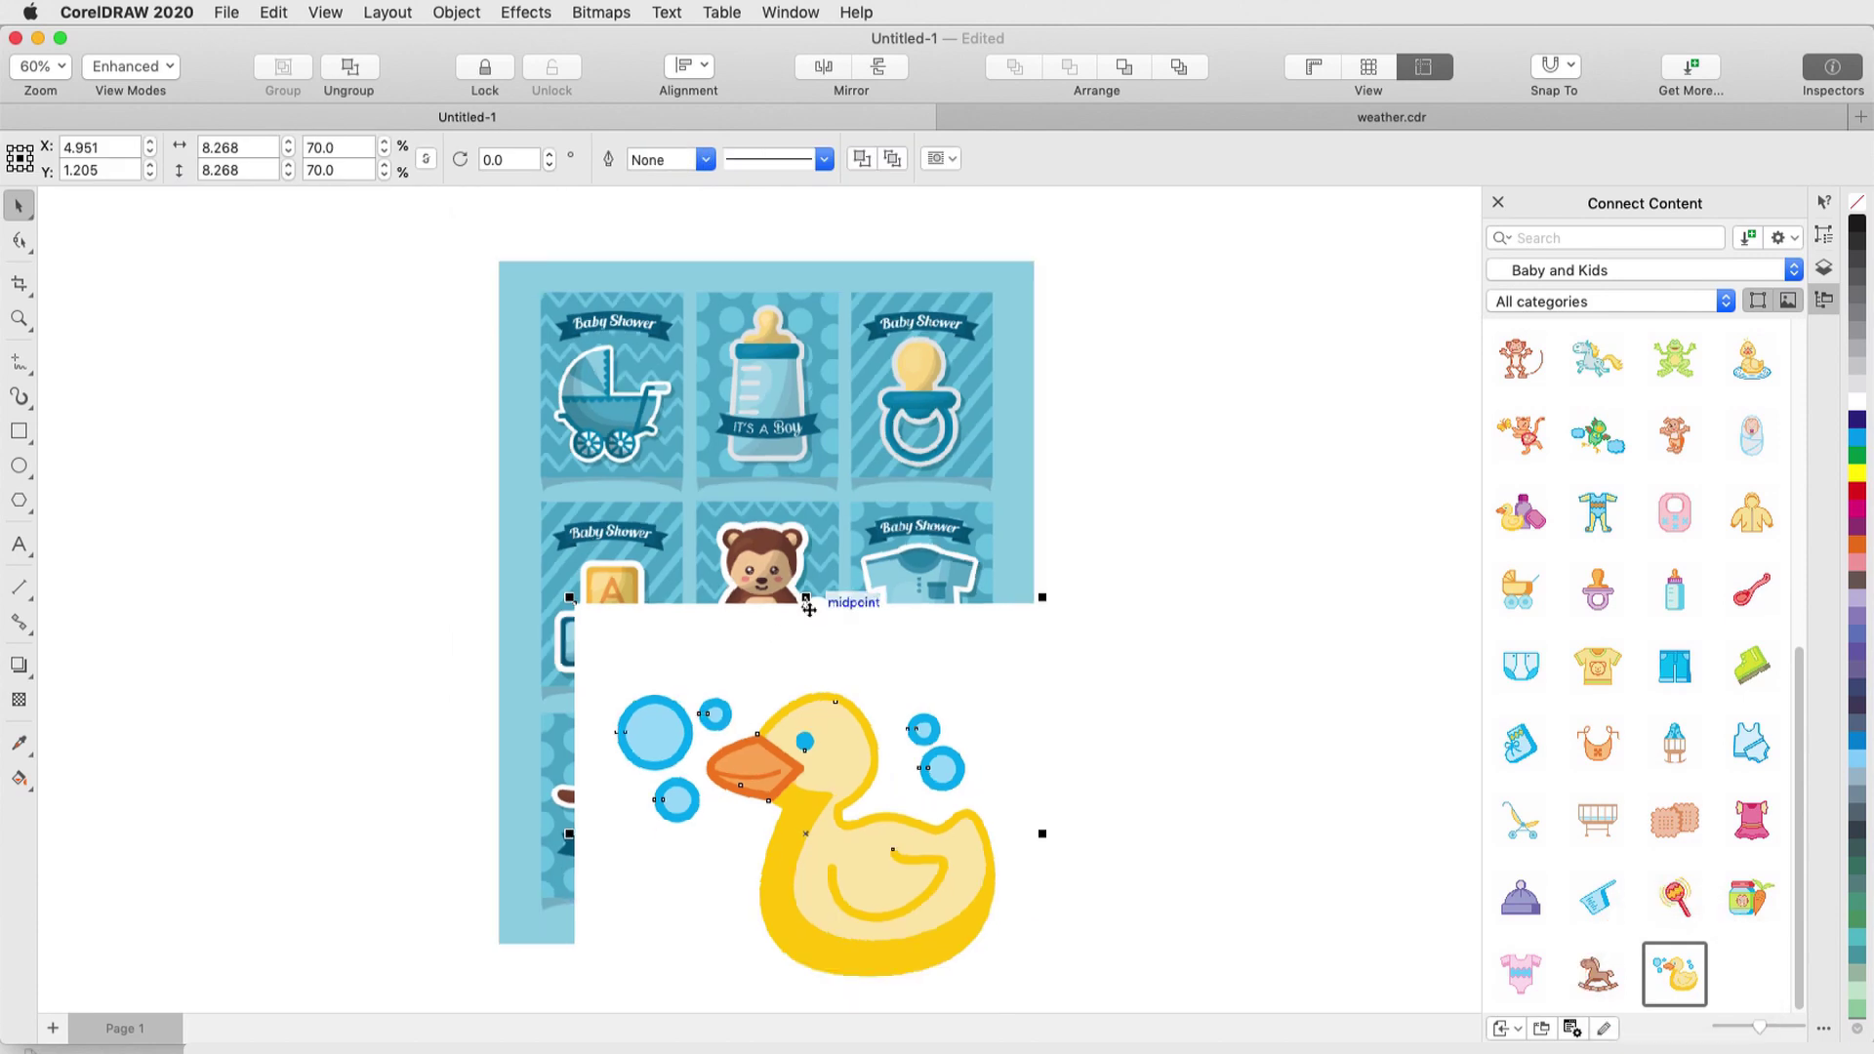
scroll(988, 987, down, 2)
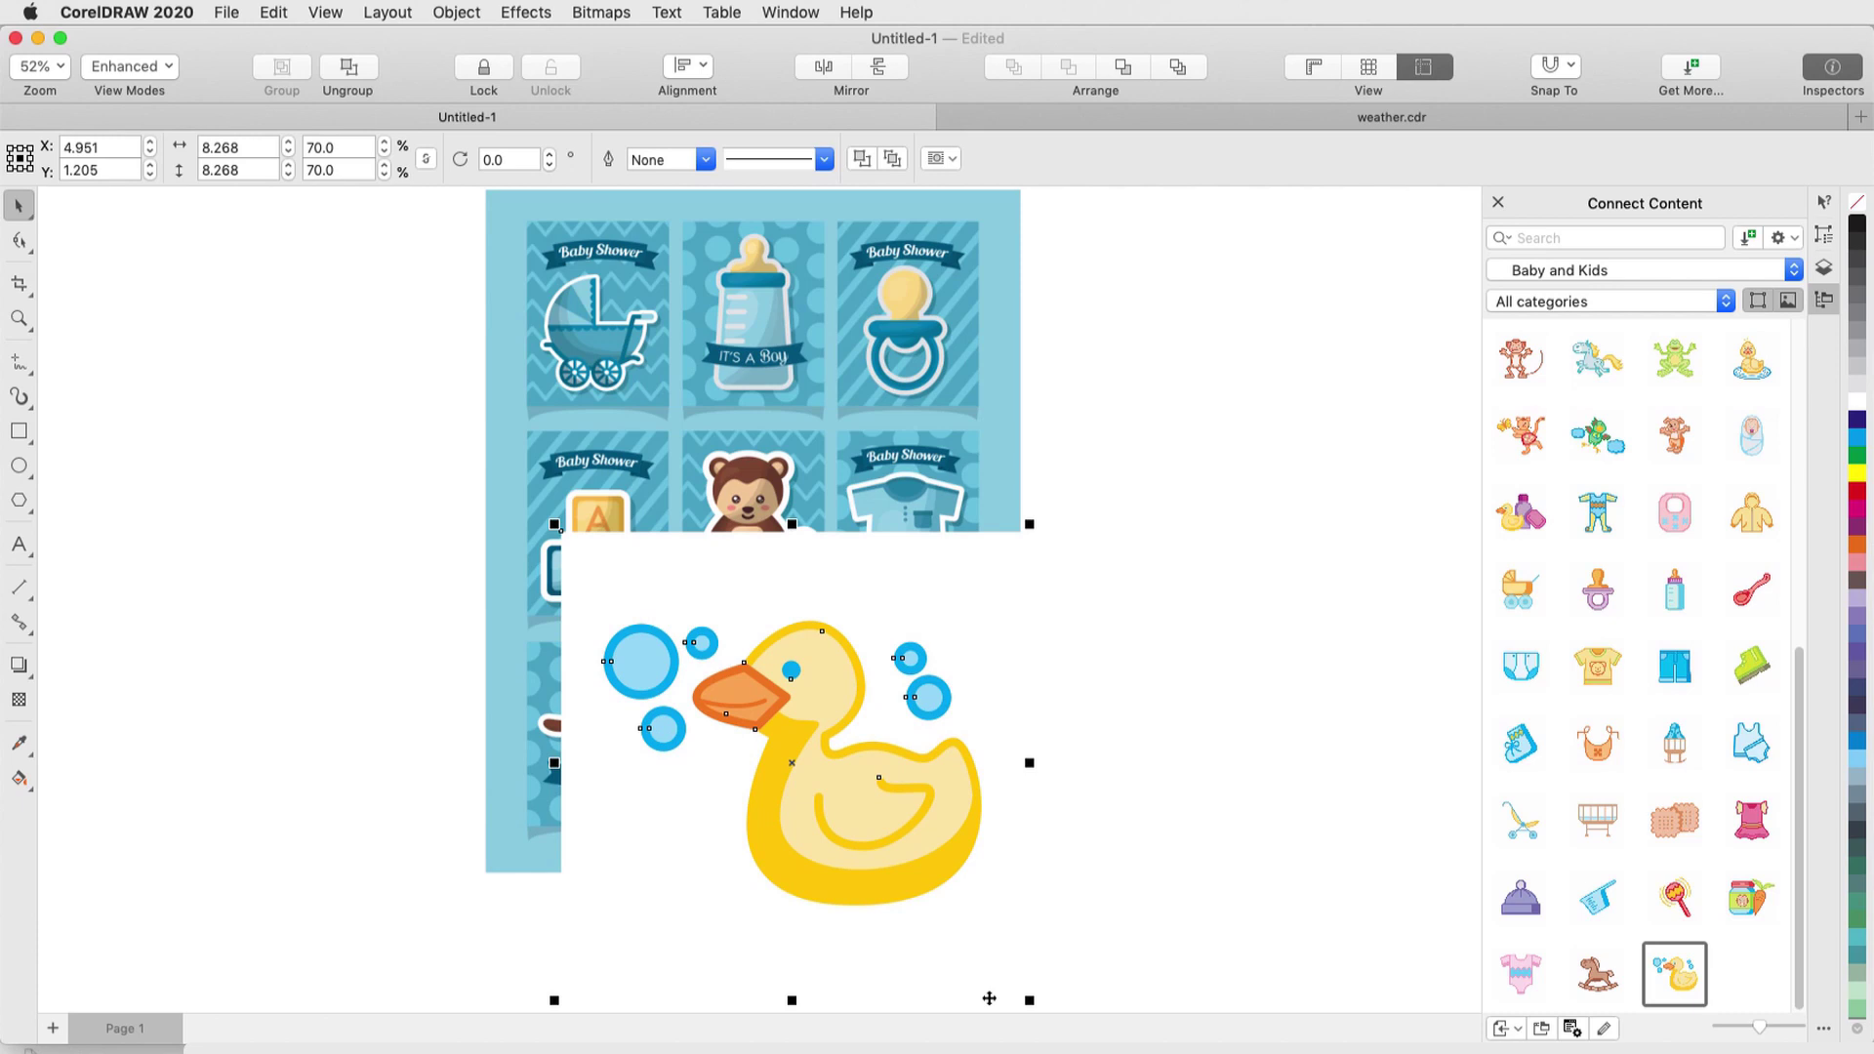
- Delete the duck's white background rectangle and all four blue bubbles
ctrl+click(681, 879)
key(Delete)
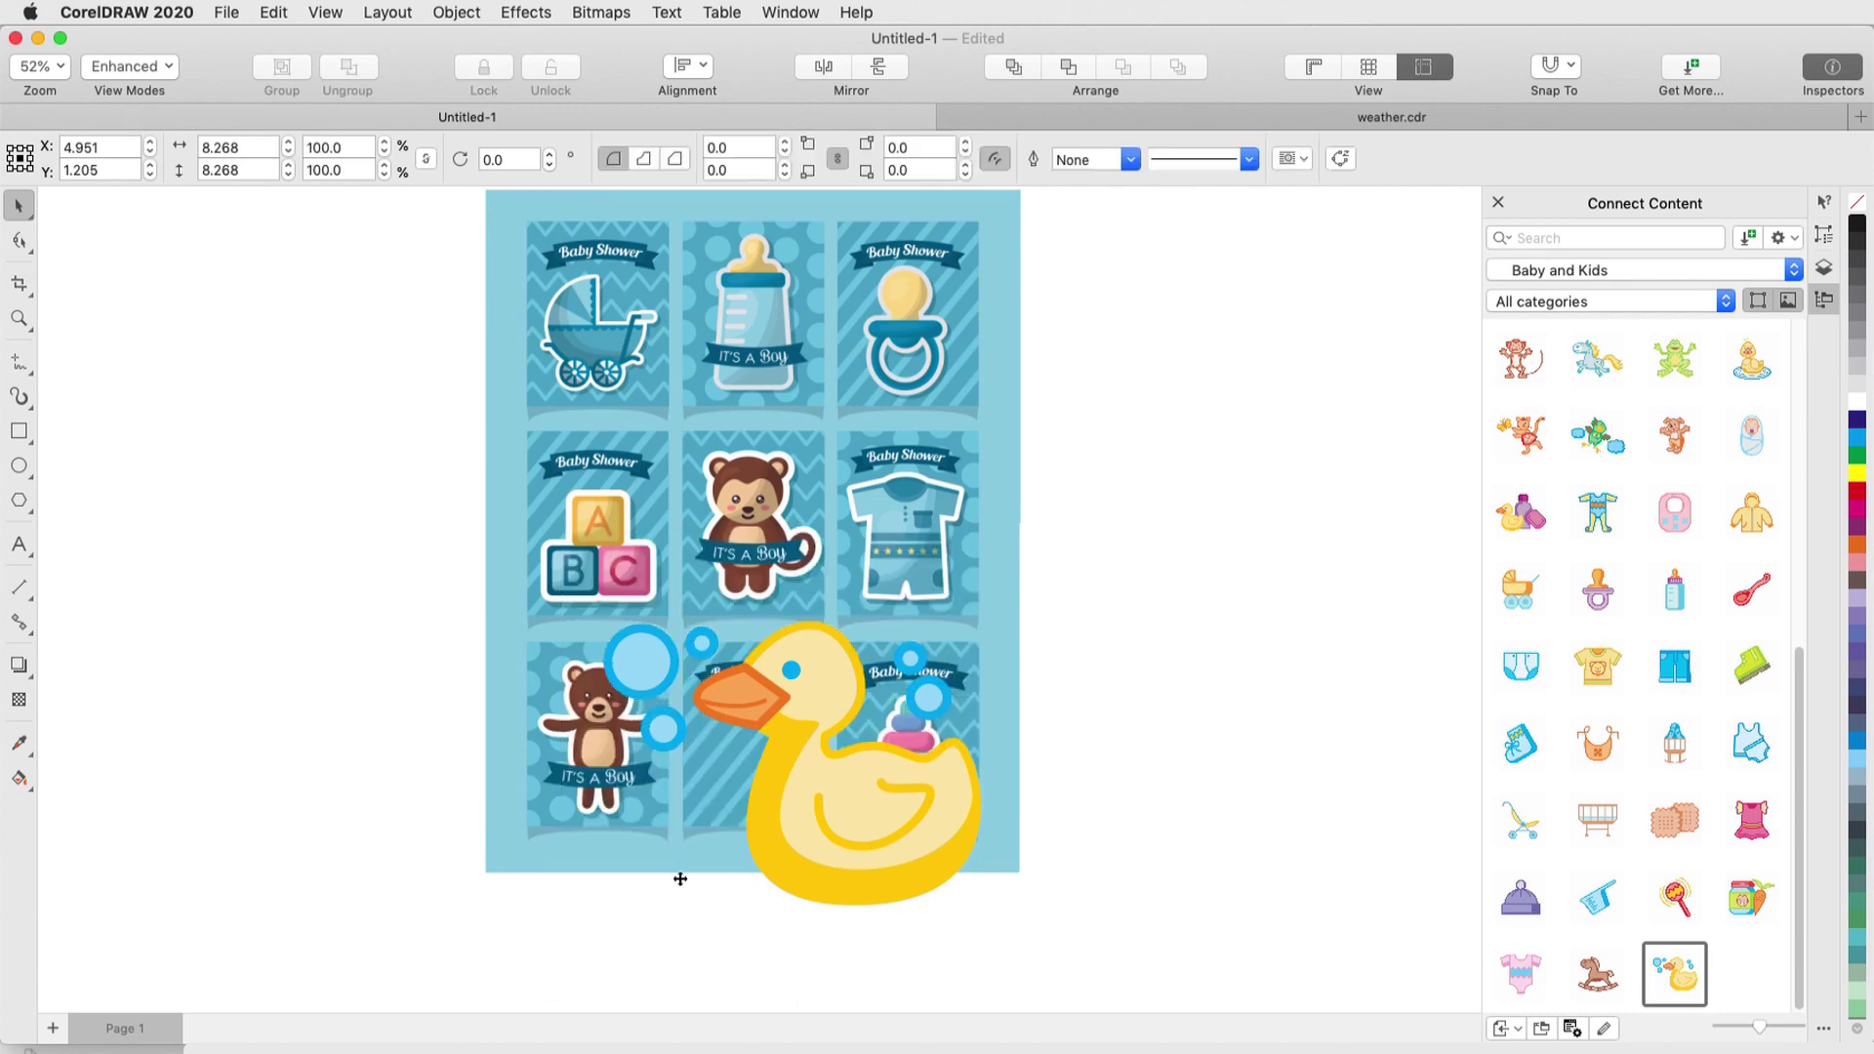
scroll(771, 690, up, 2)
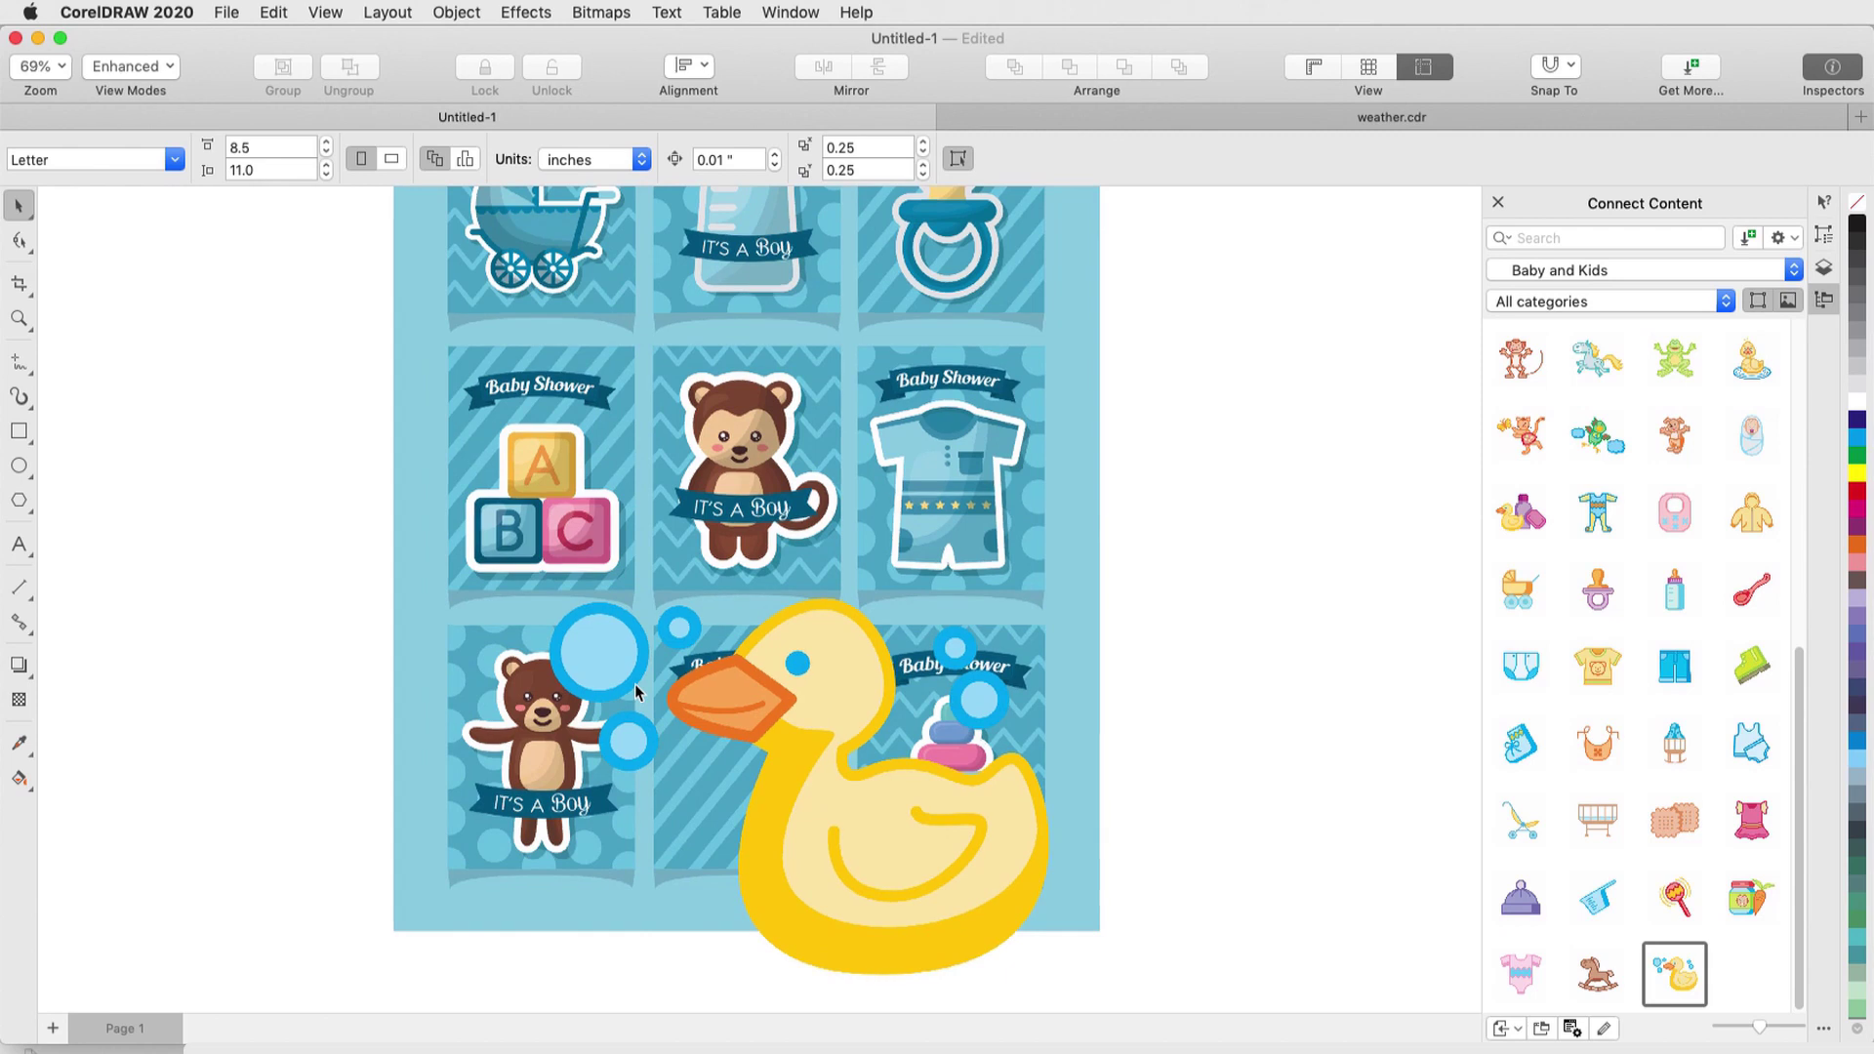
ctrl+click(620, 740)
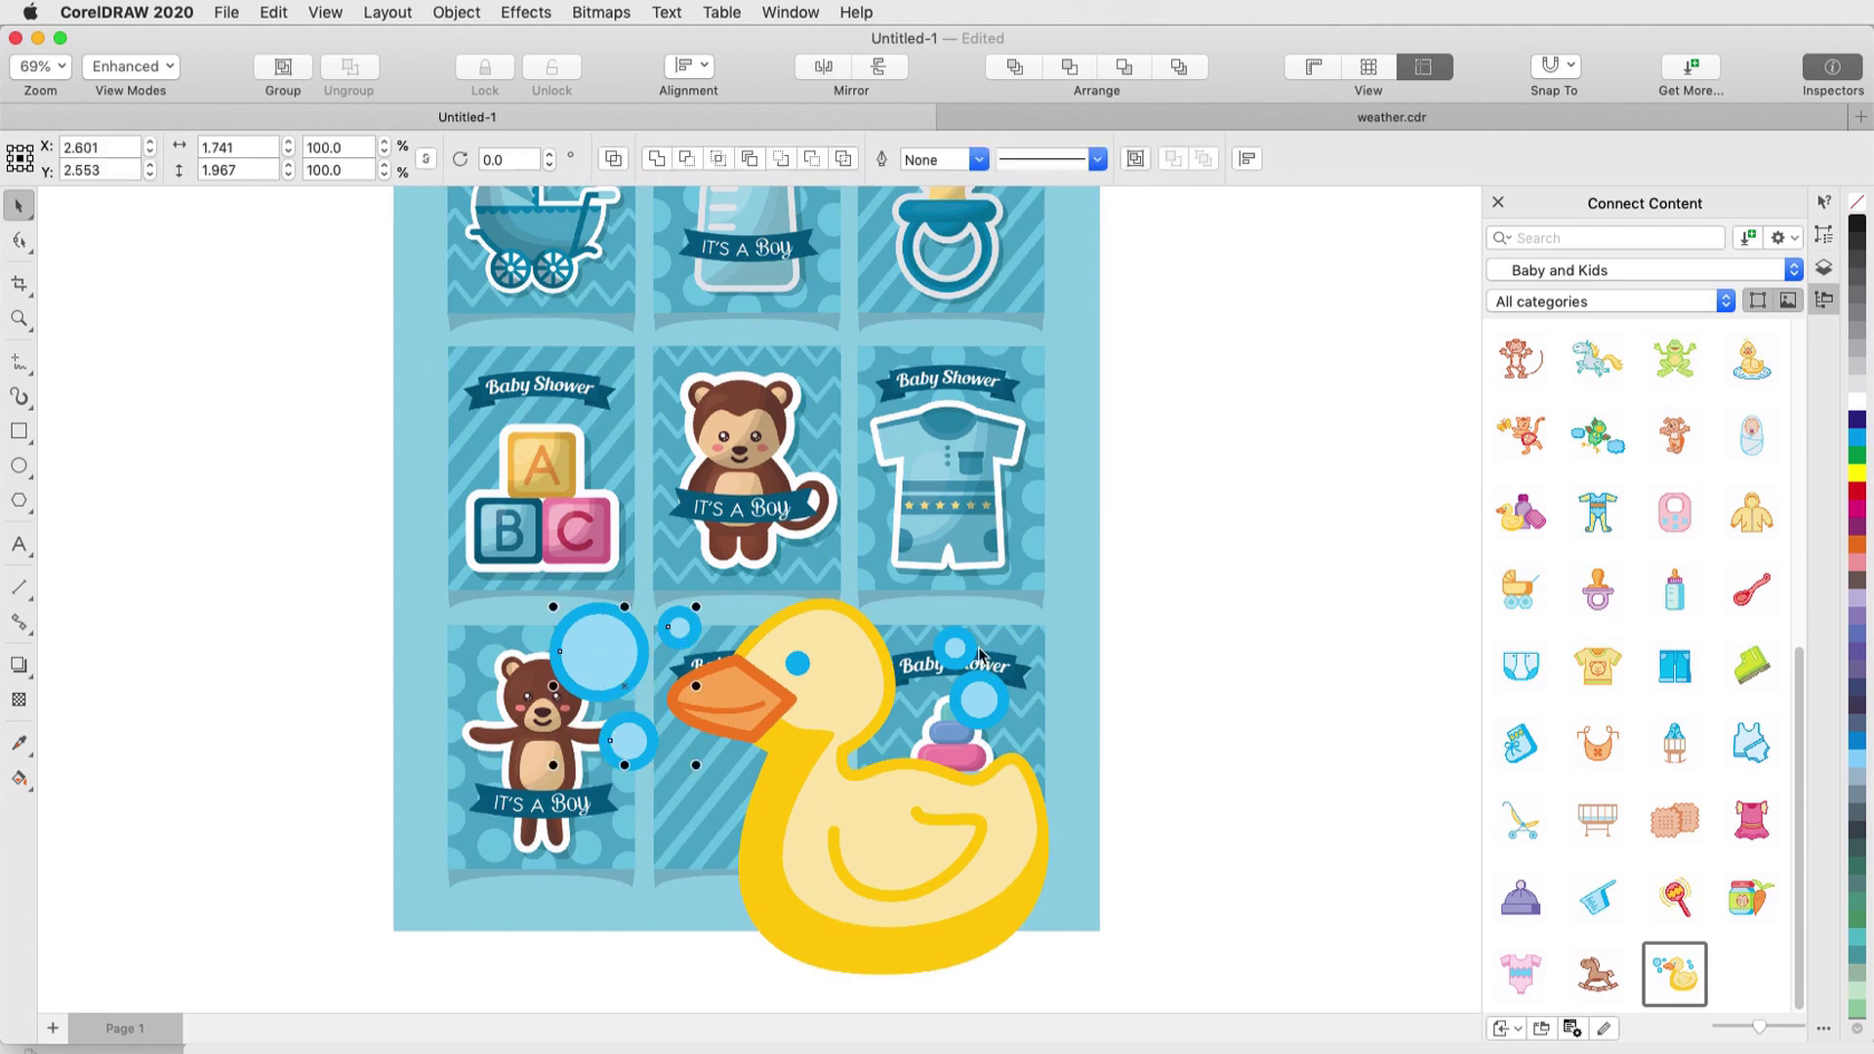
ctrl+click(981, 703)
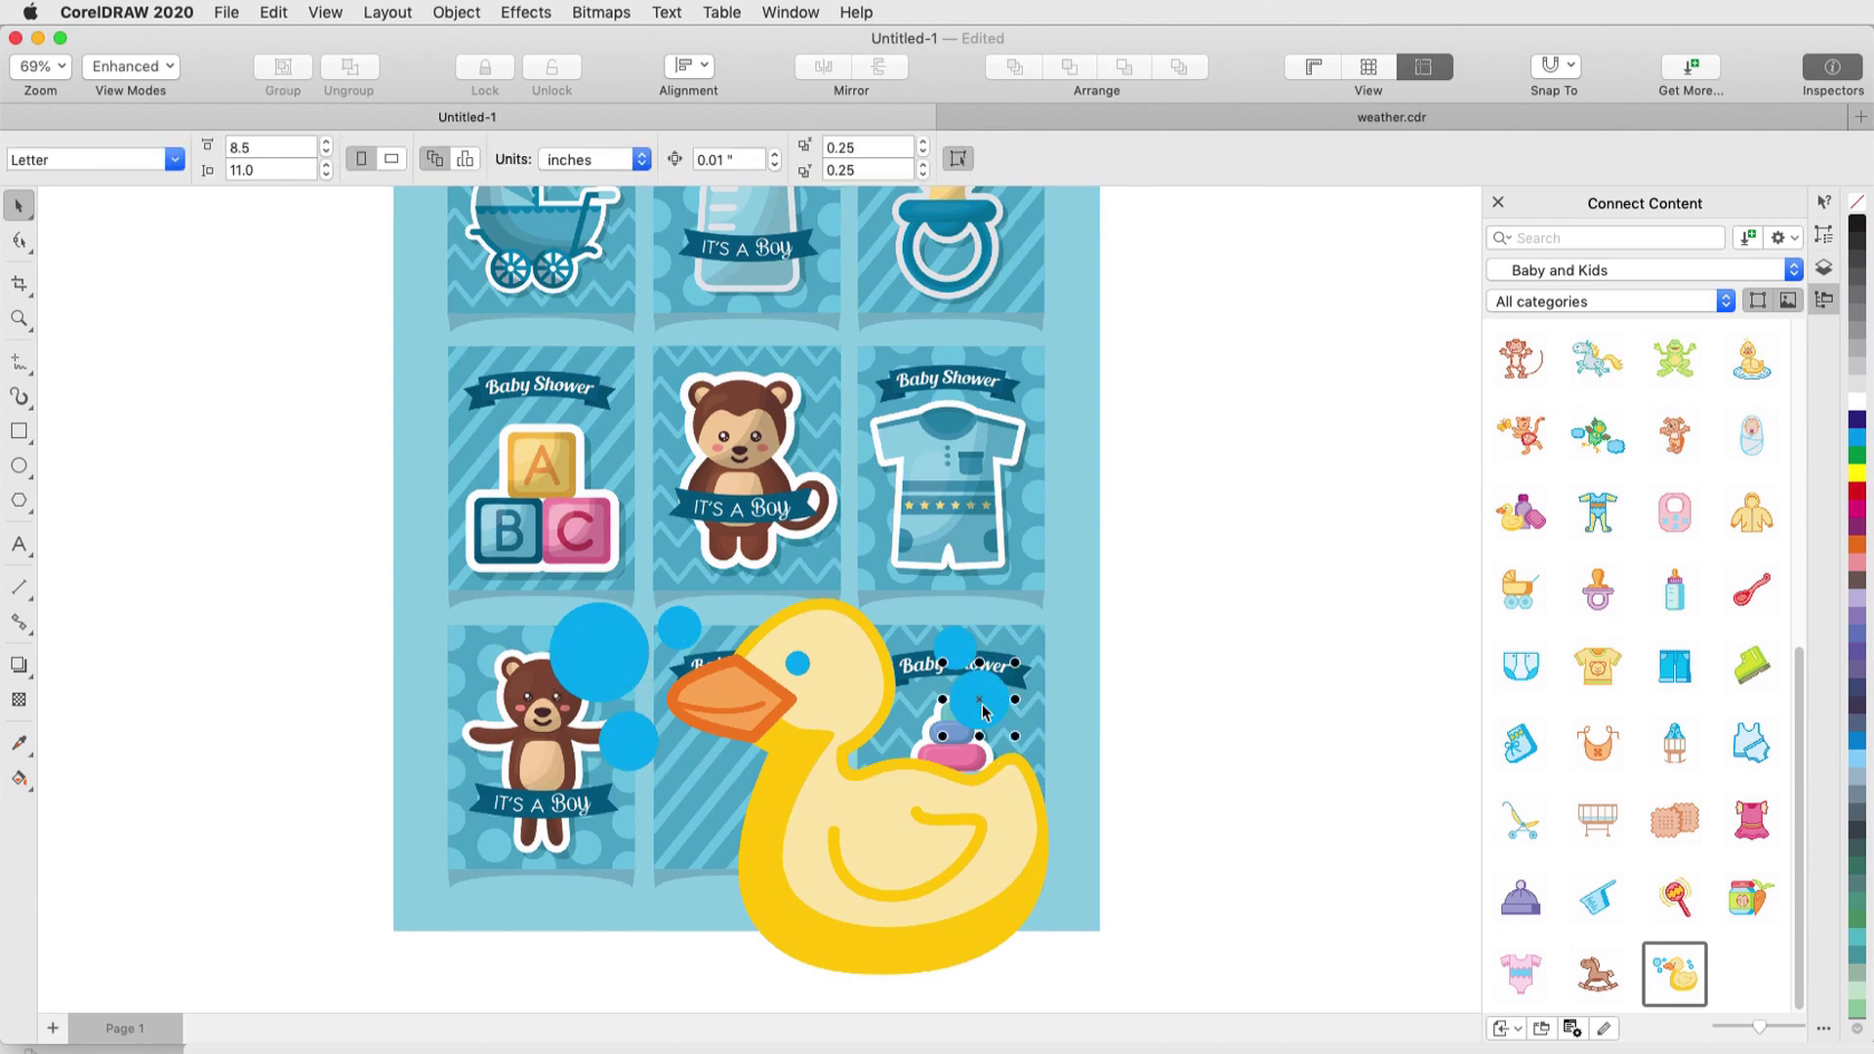
ctrl+shift+click(620, 740)
key(Delete)
- Shrink the duck to about 29% and fit it inside the empty bottom-middle sticker
click(813, 806)
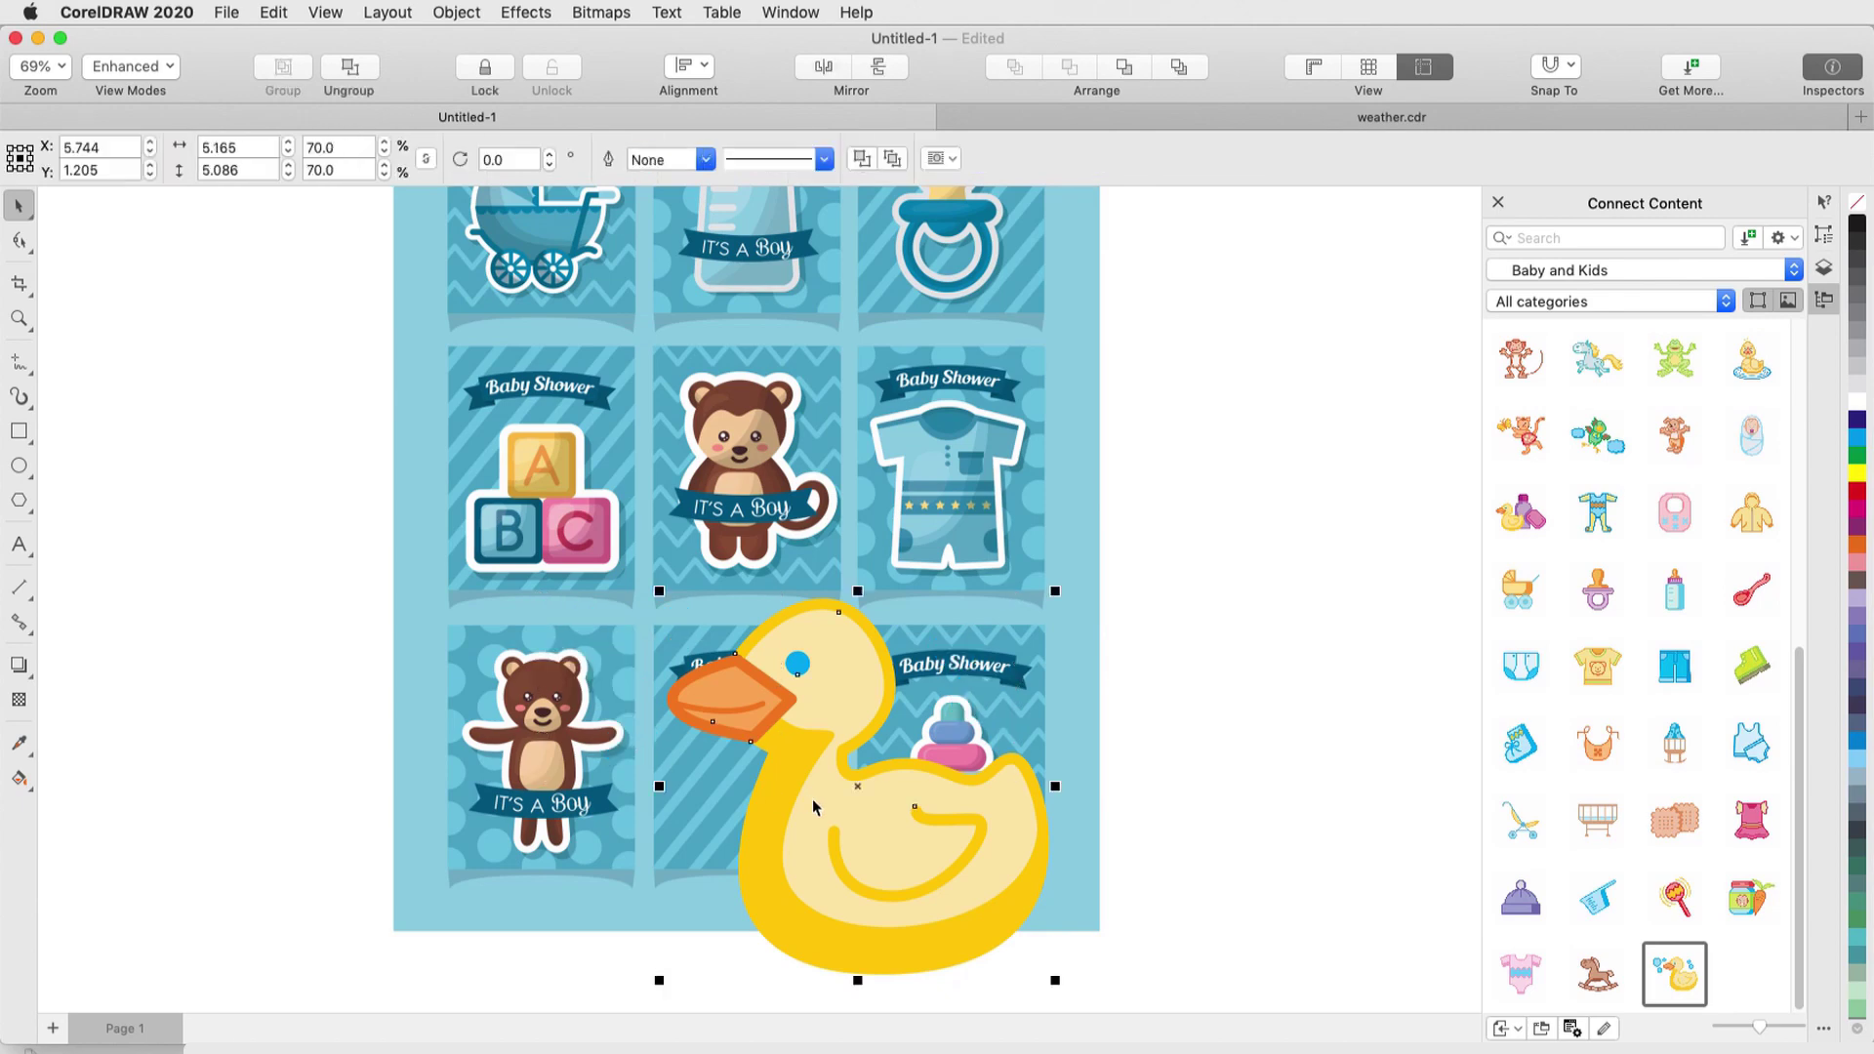
drag(1055, 981, 939, 869)
drag(842, 808, 732, 818)
scroll(786, 859, up, 3)
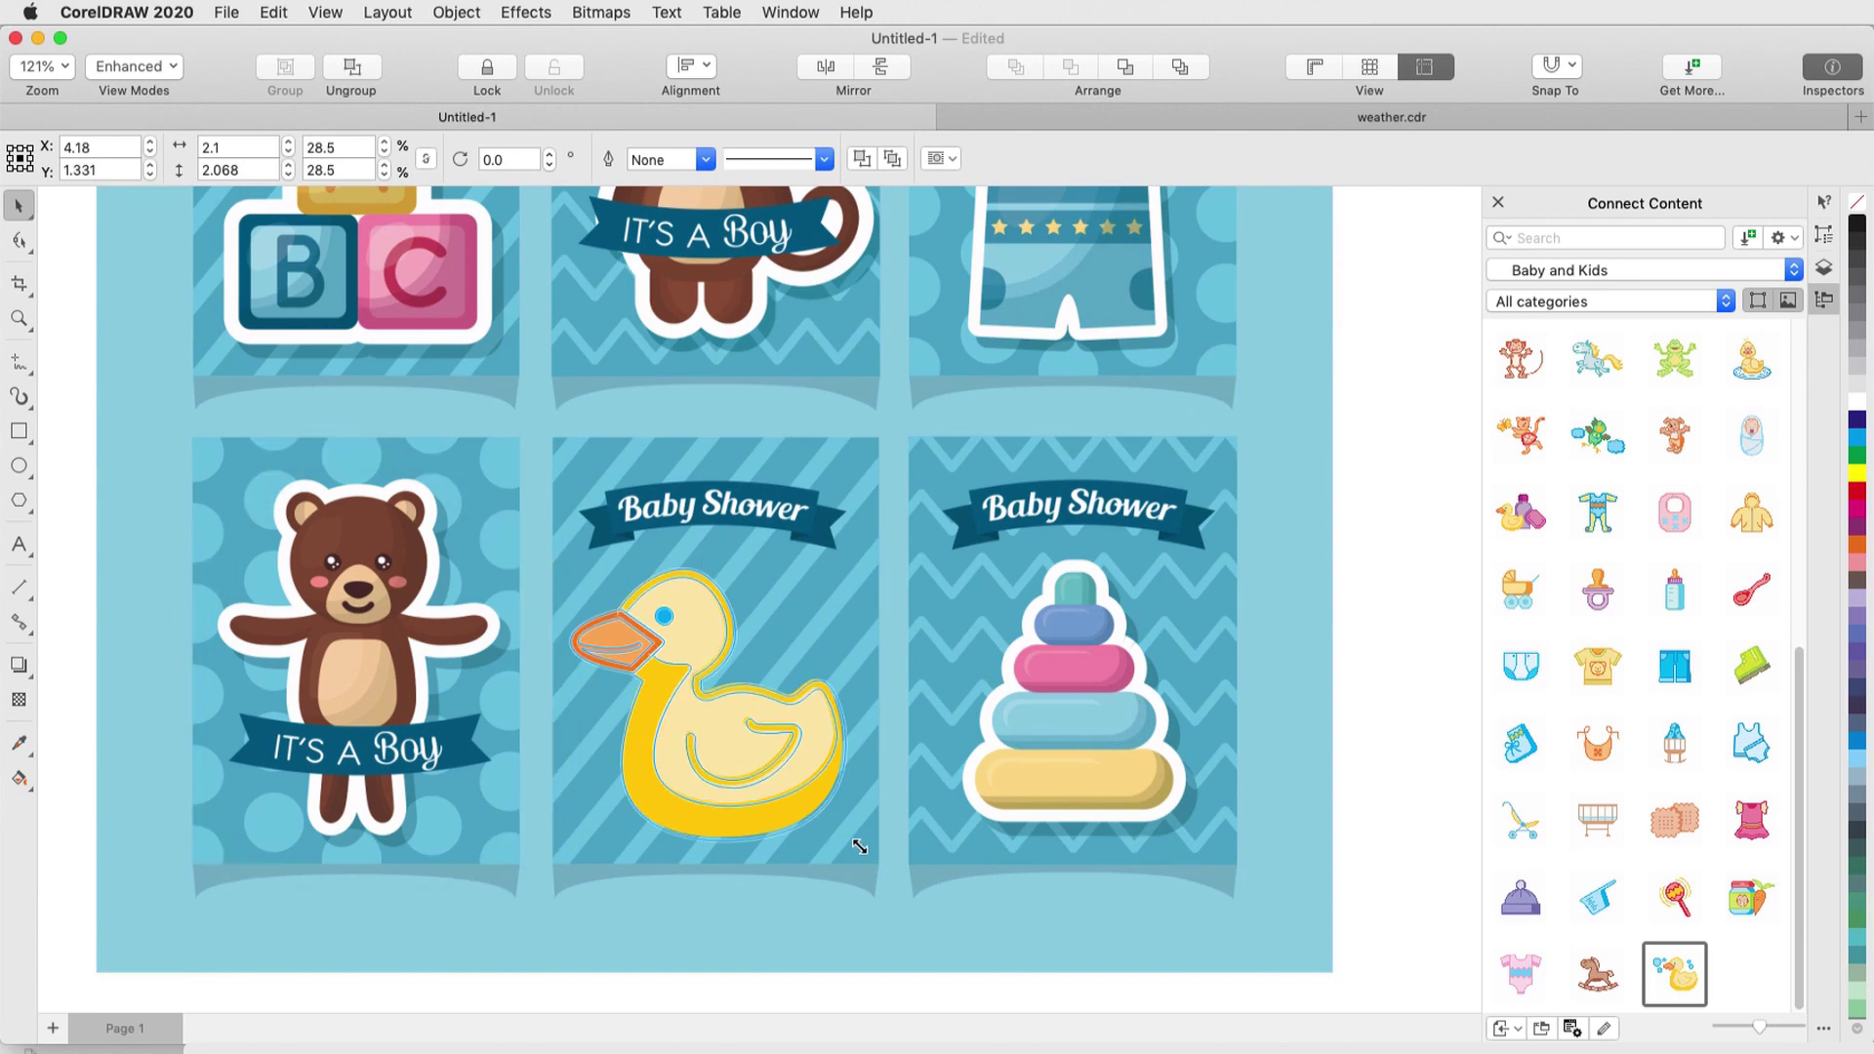
drag(859, 846, 865, 856)
click(1824, 272)
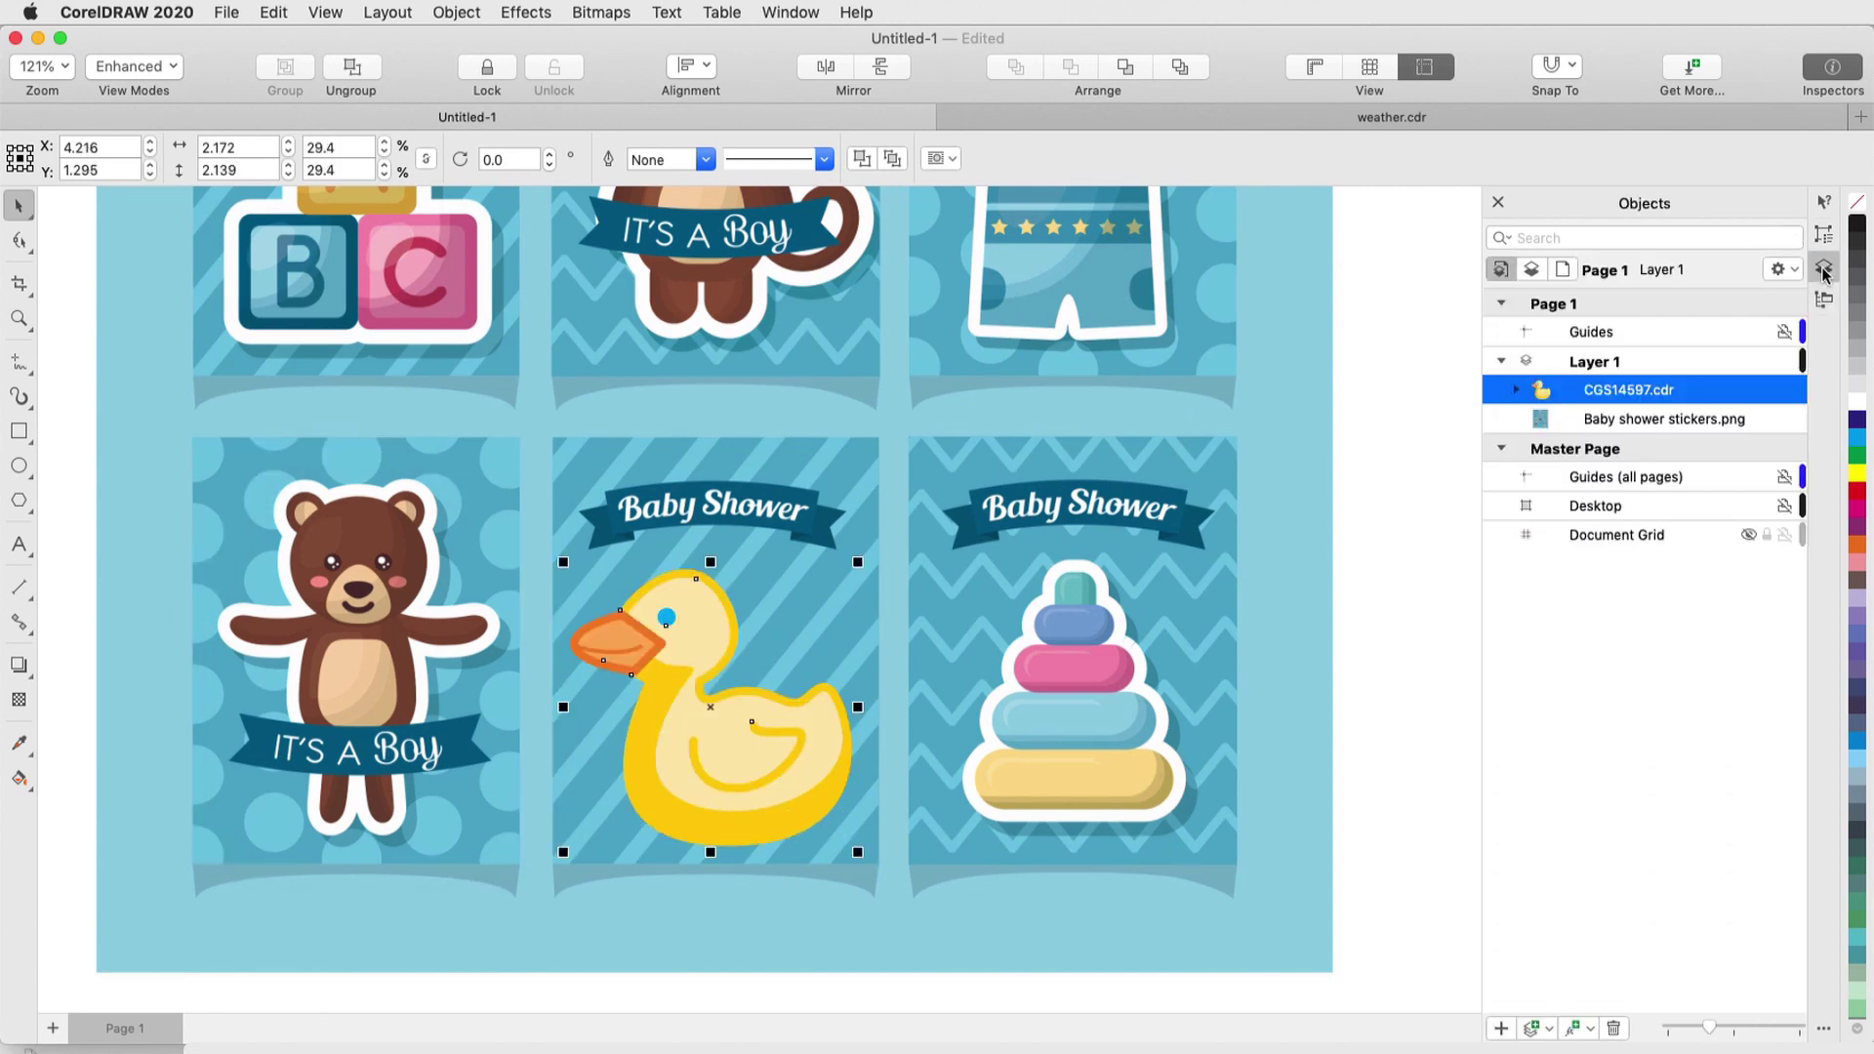
- Combine the duck's beak and body shapes into a single curve
click(1517, 392)
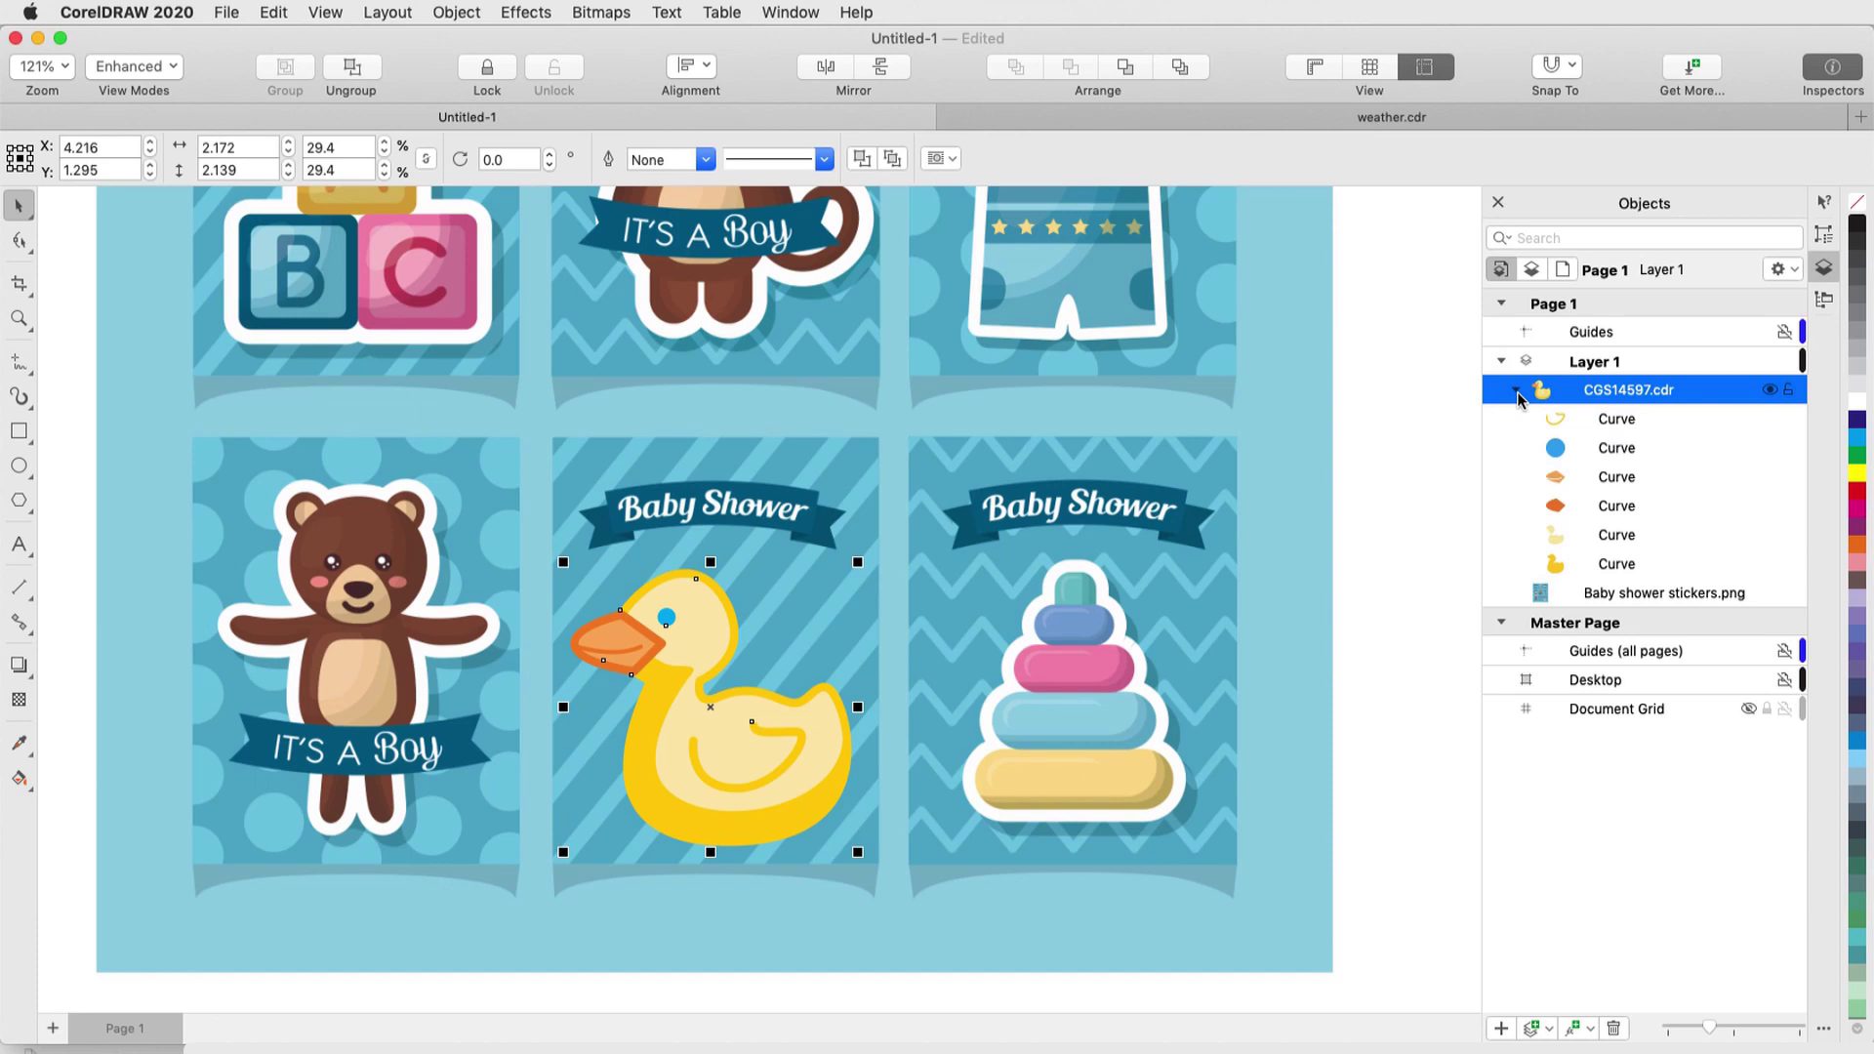
click(1628, 506)
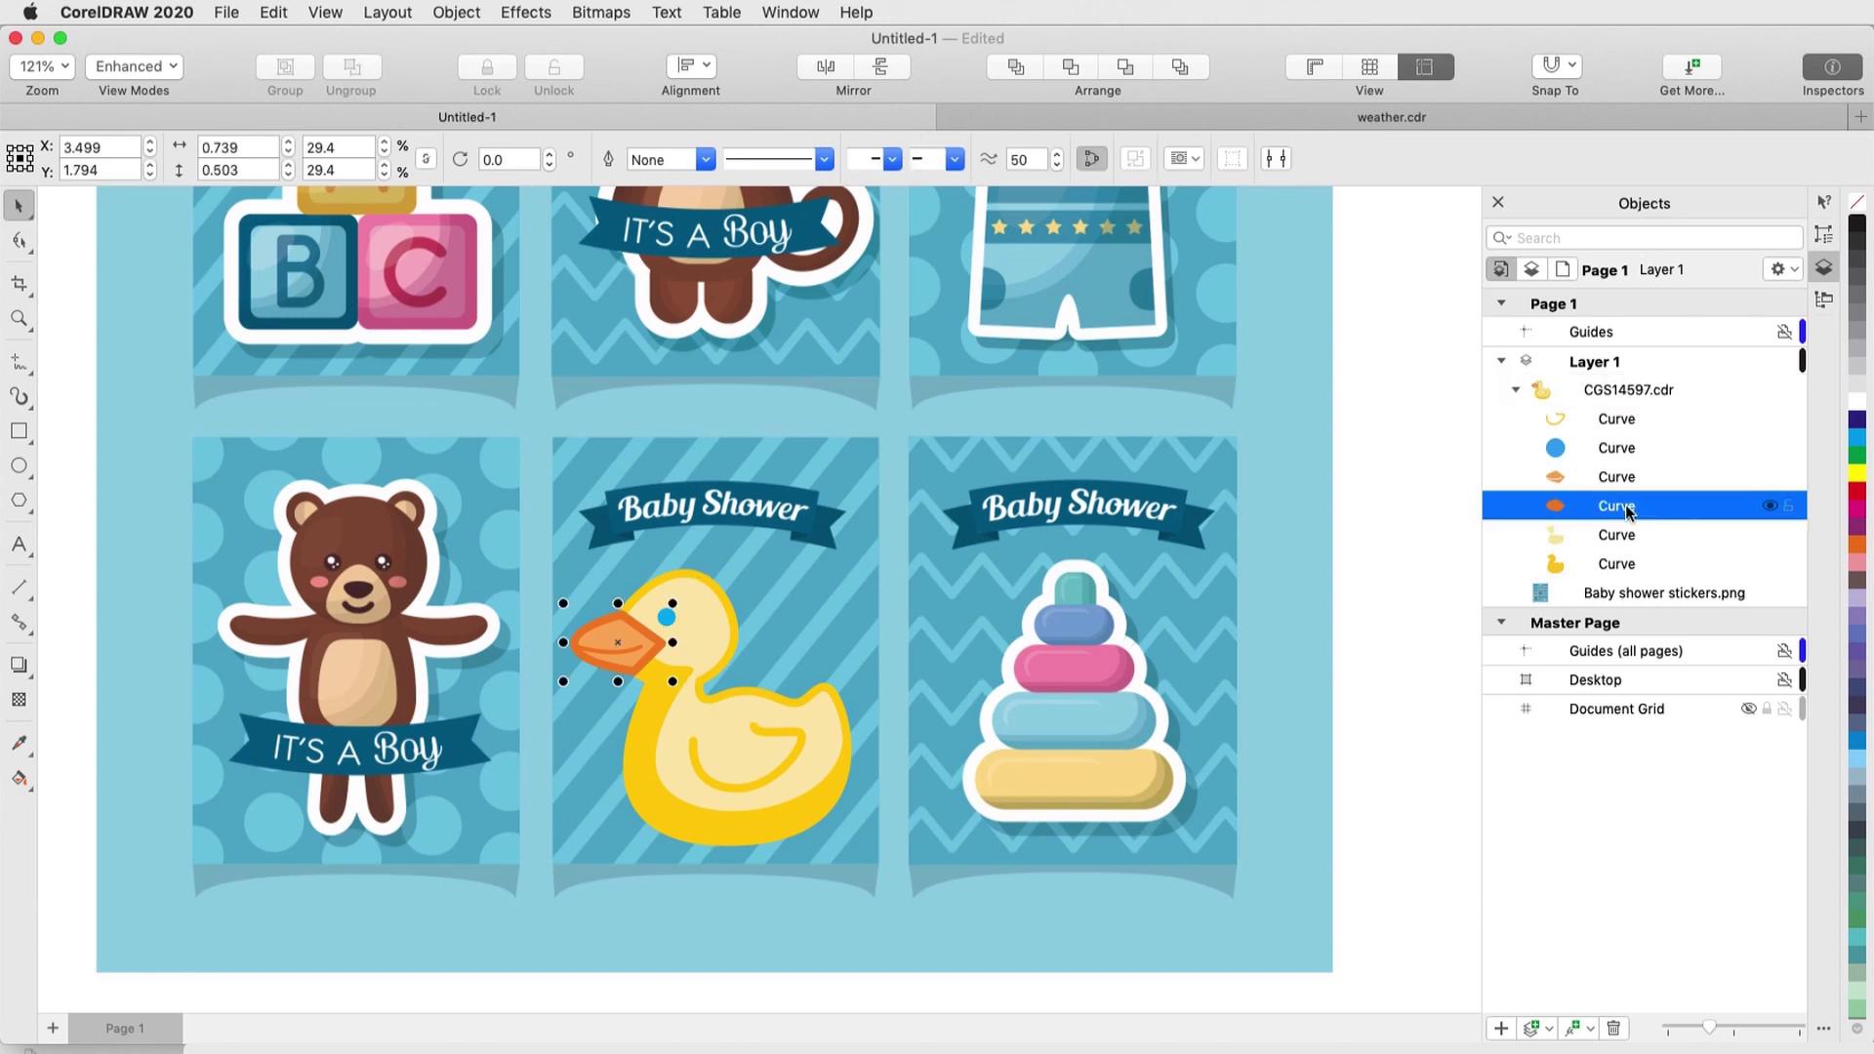
super+click(1623, 565)
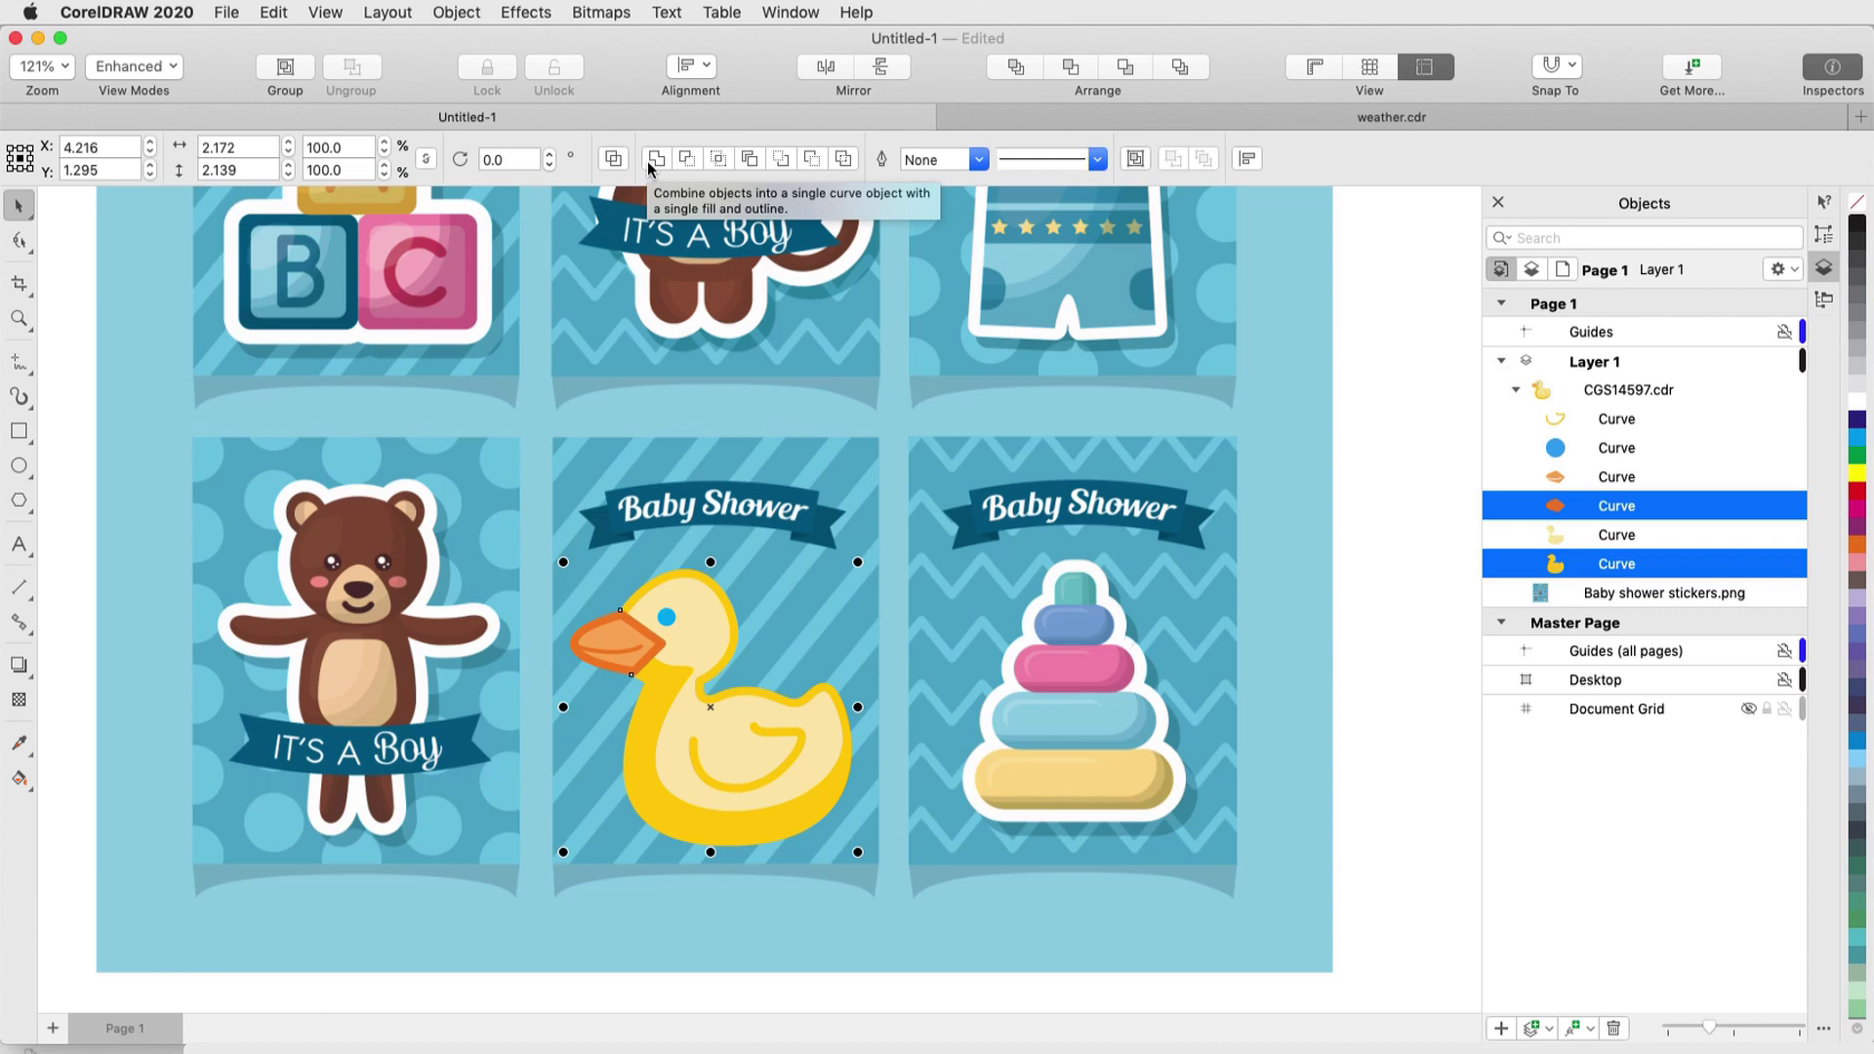
click(647, 161)
- Give the combined duck curve a 4 pt white outline
click(1824, 234)
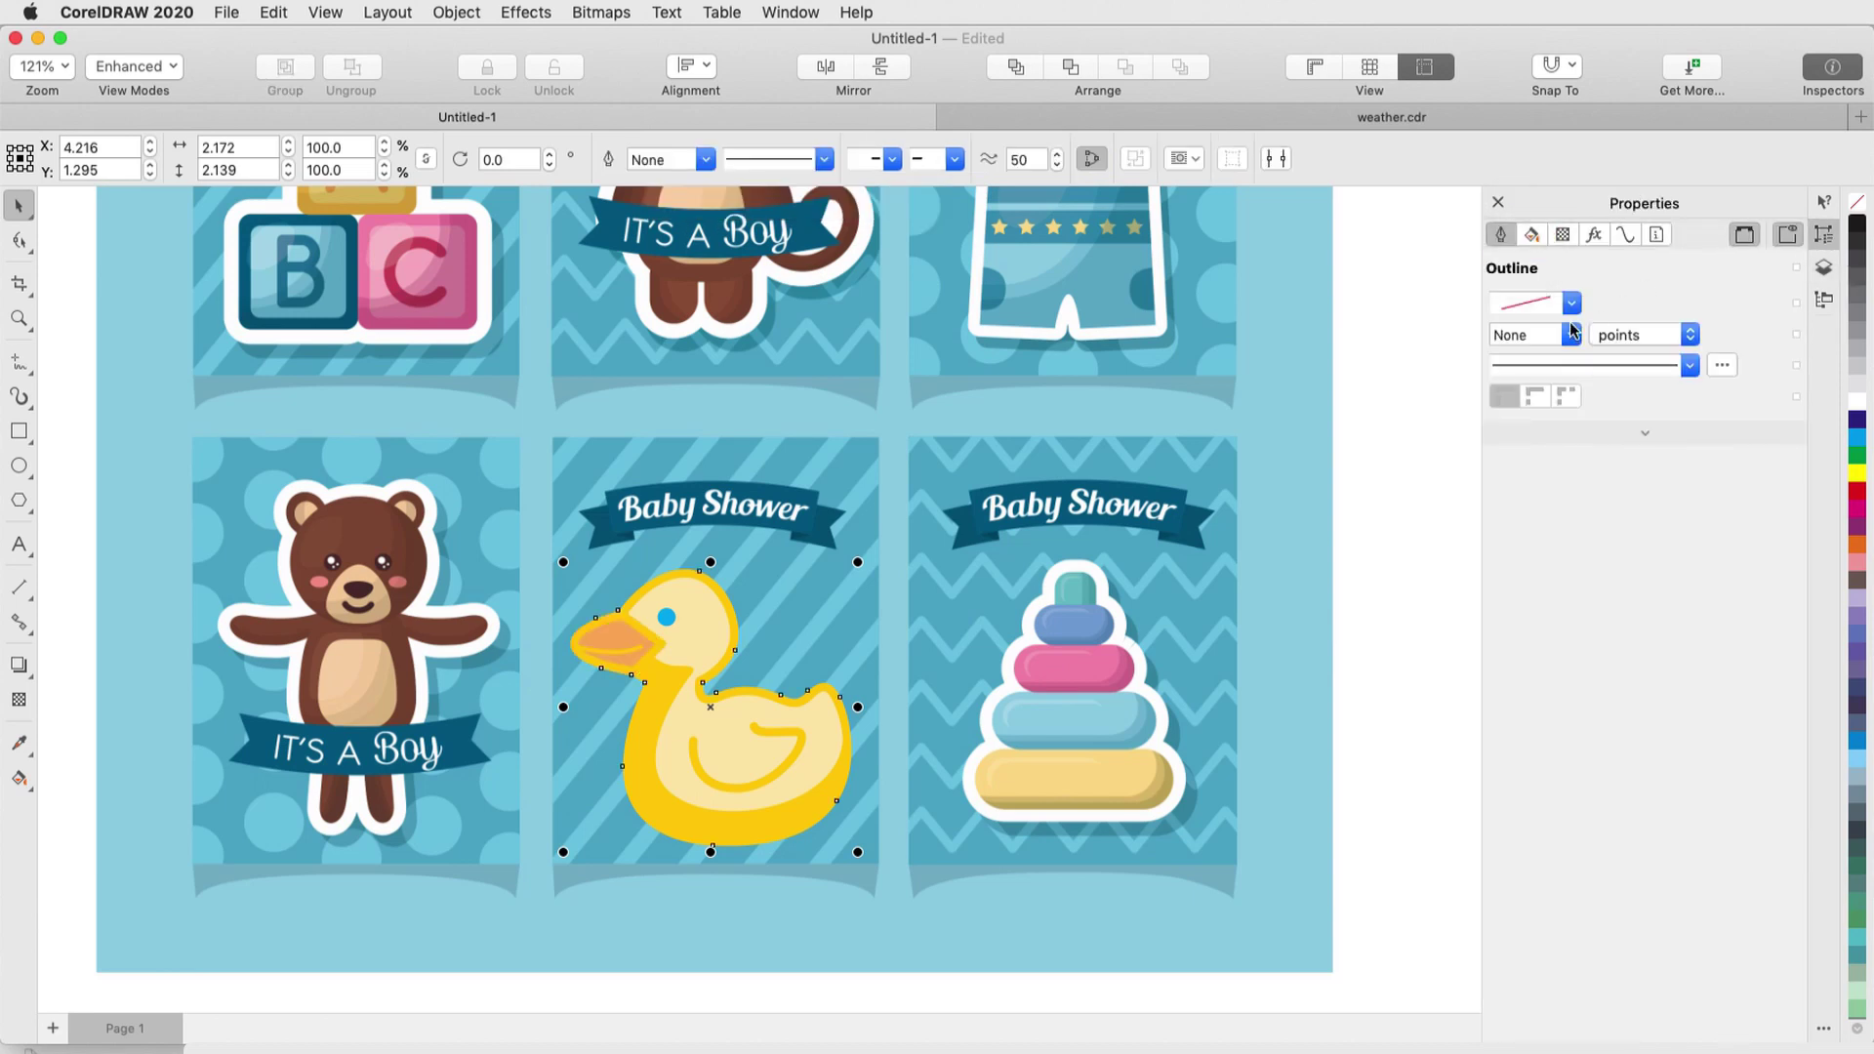
click(1571, 334)
text(4)
key(Return)
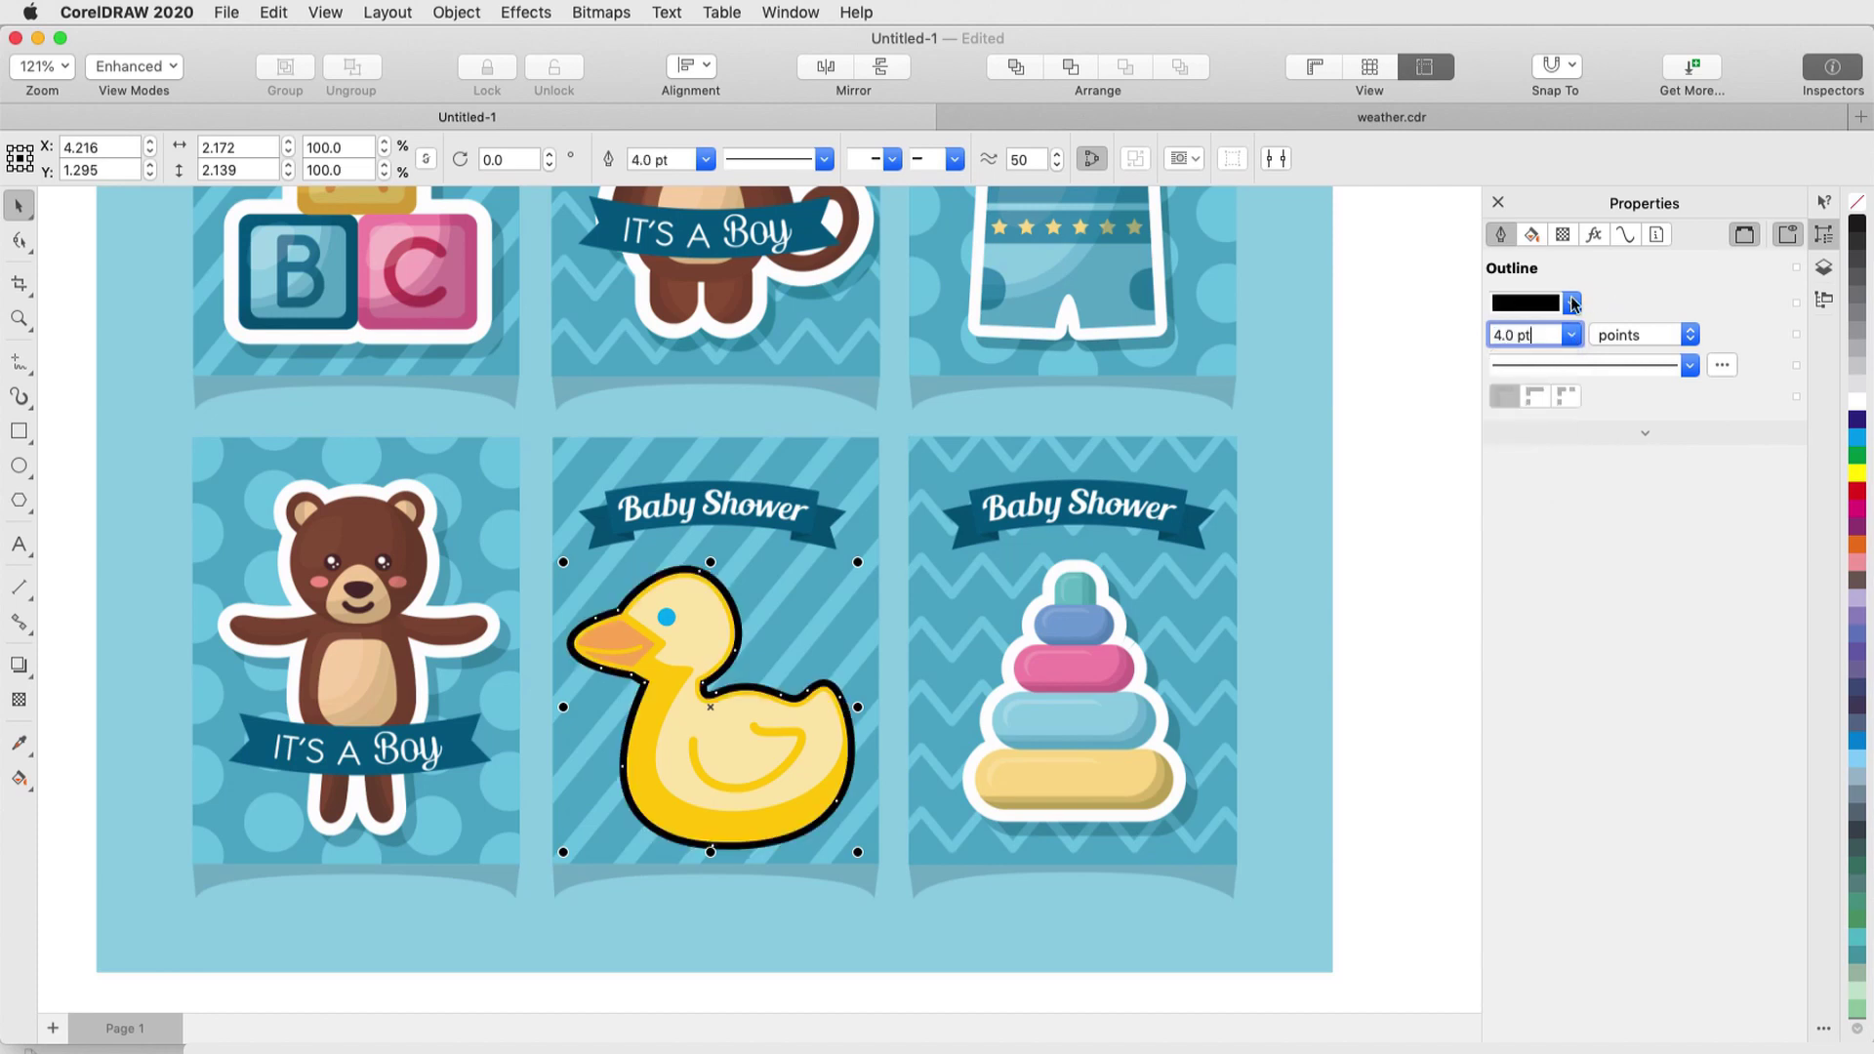
click(1573, 304)
click(1516, 346)
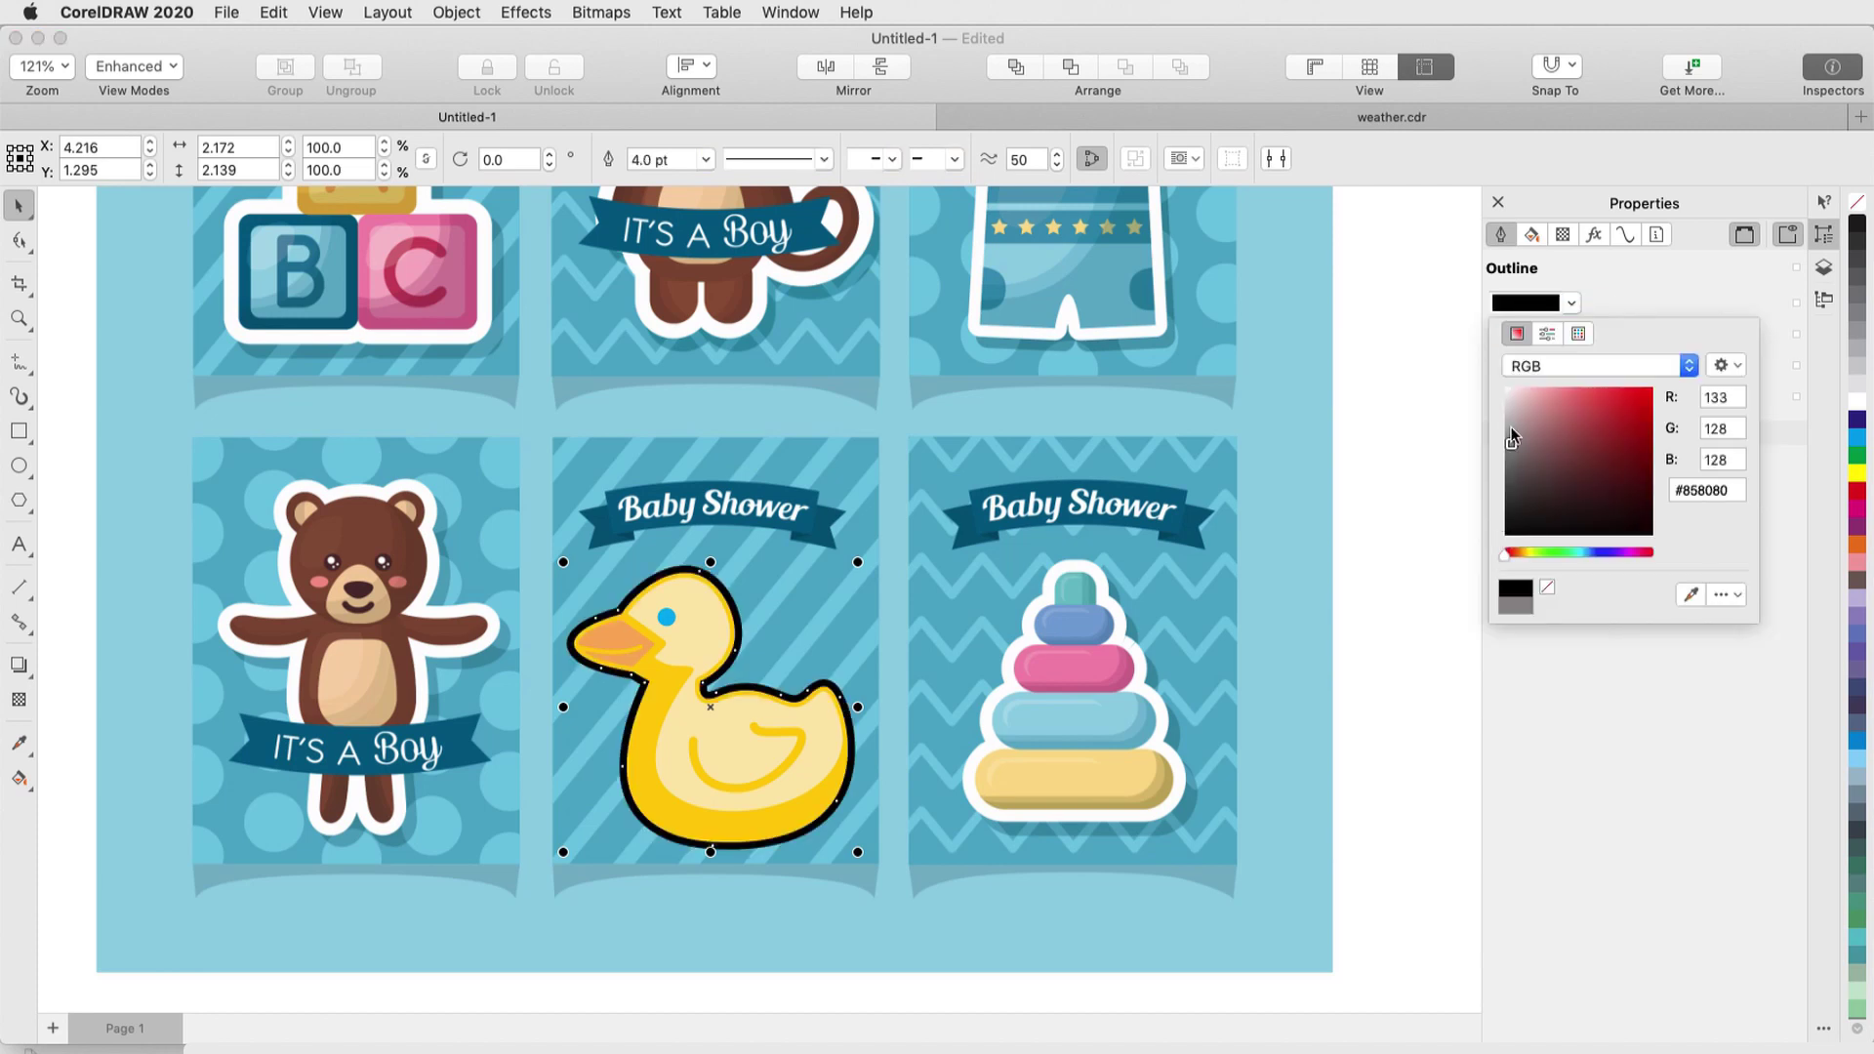
click(1829, 274)
click(1626, 507)
- Delete the light inner duck shape and give the wing curve a white outline
key(Delete)
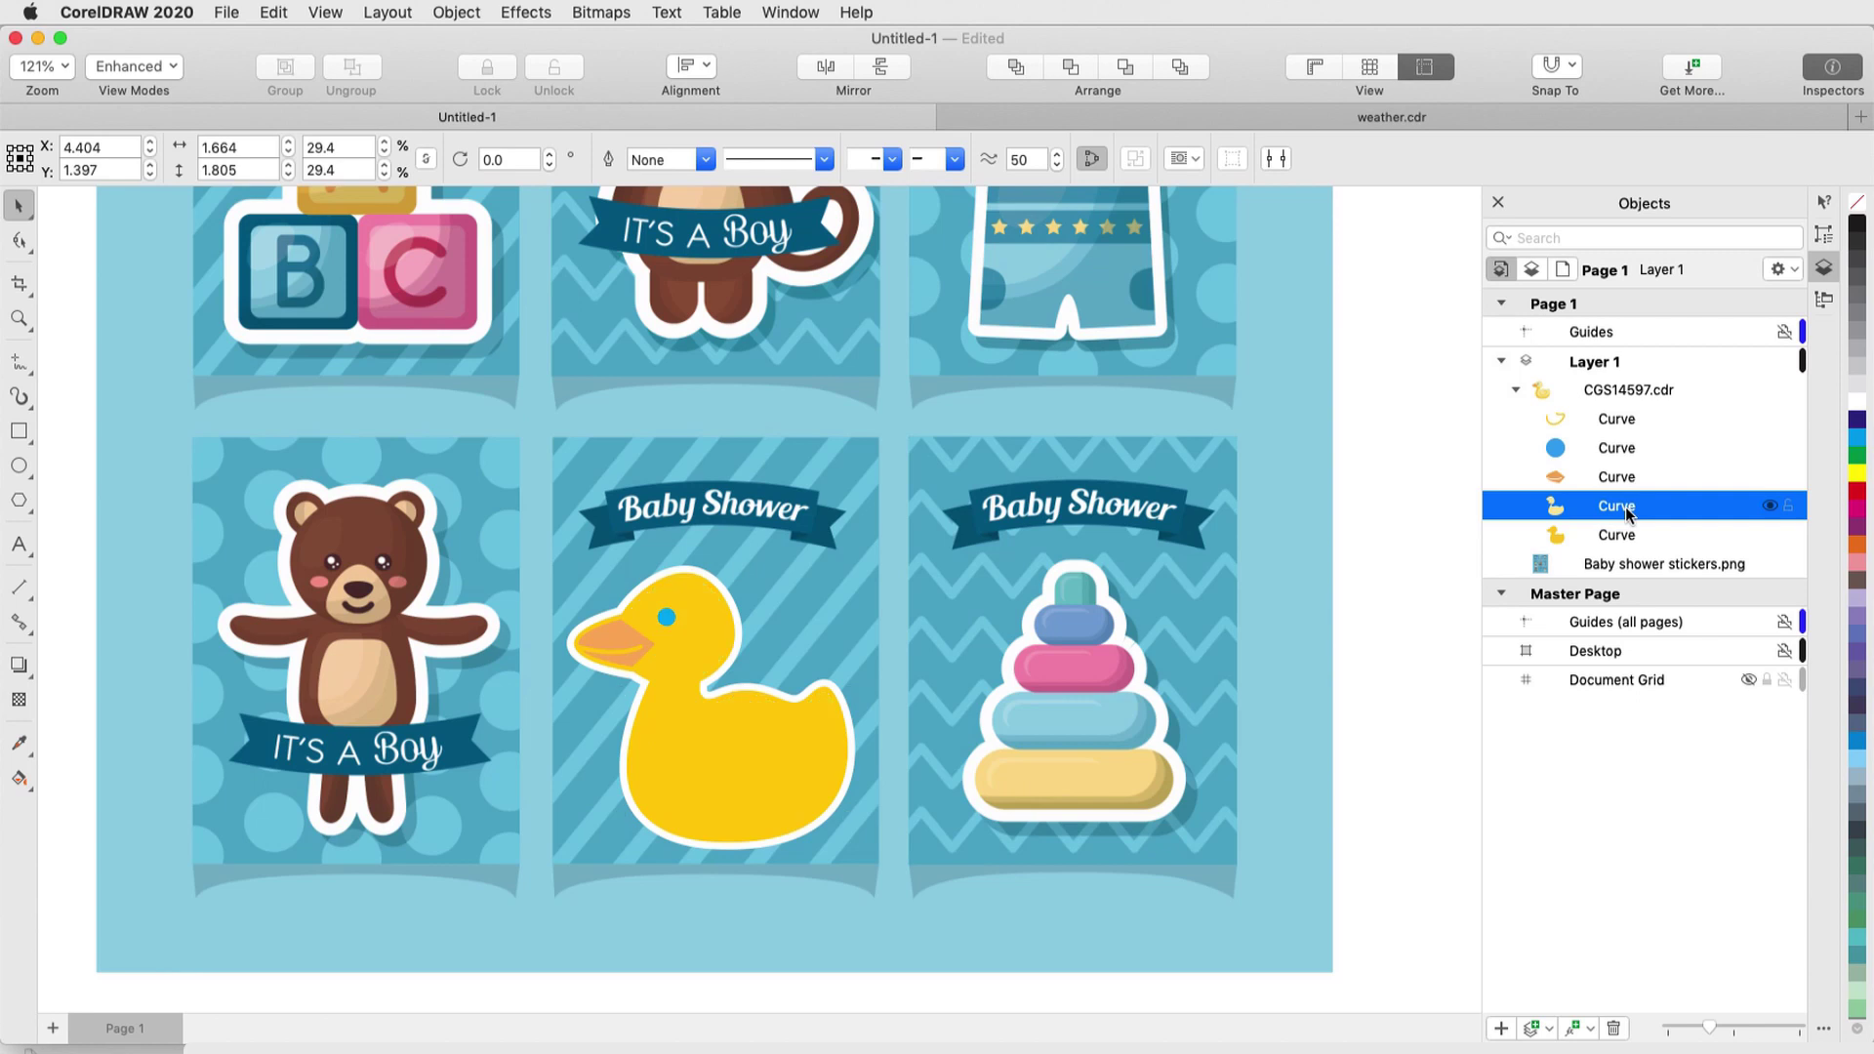
click(1628, 422)
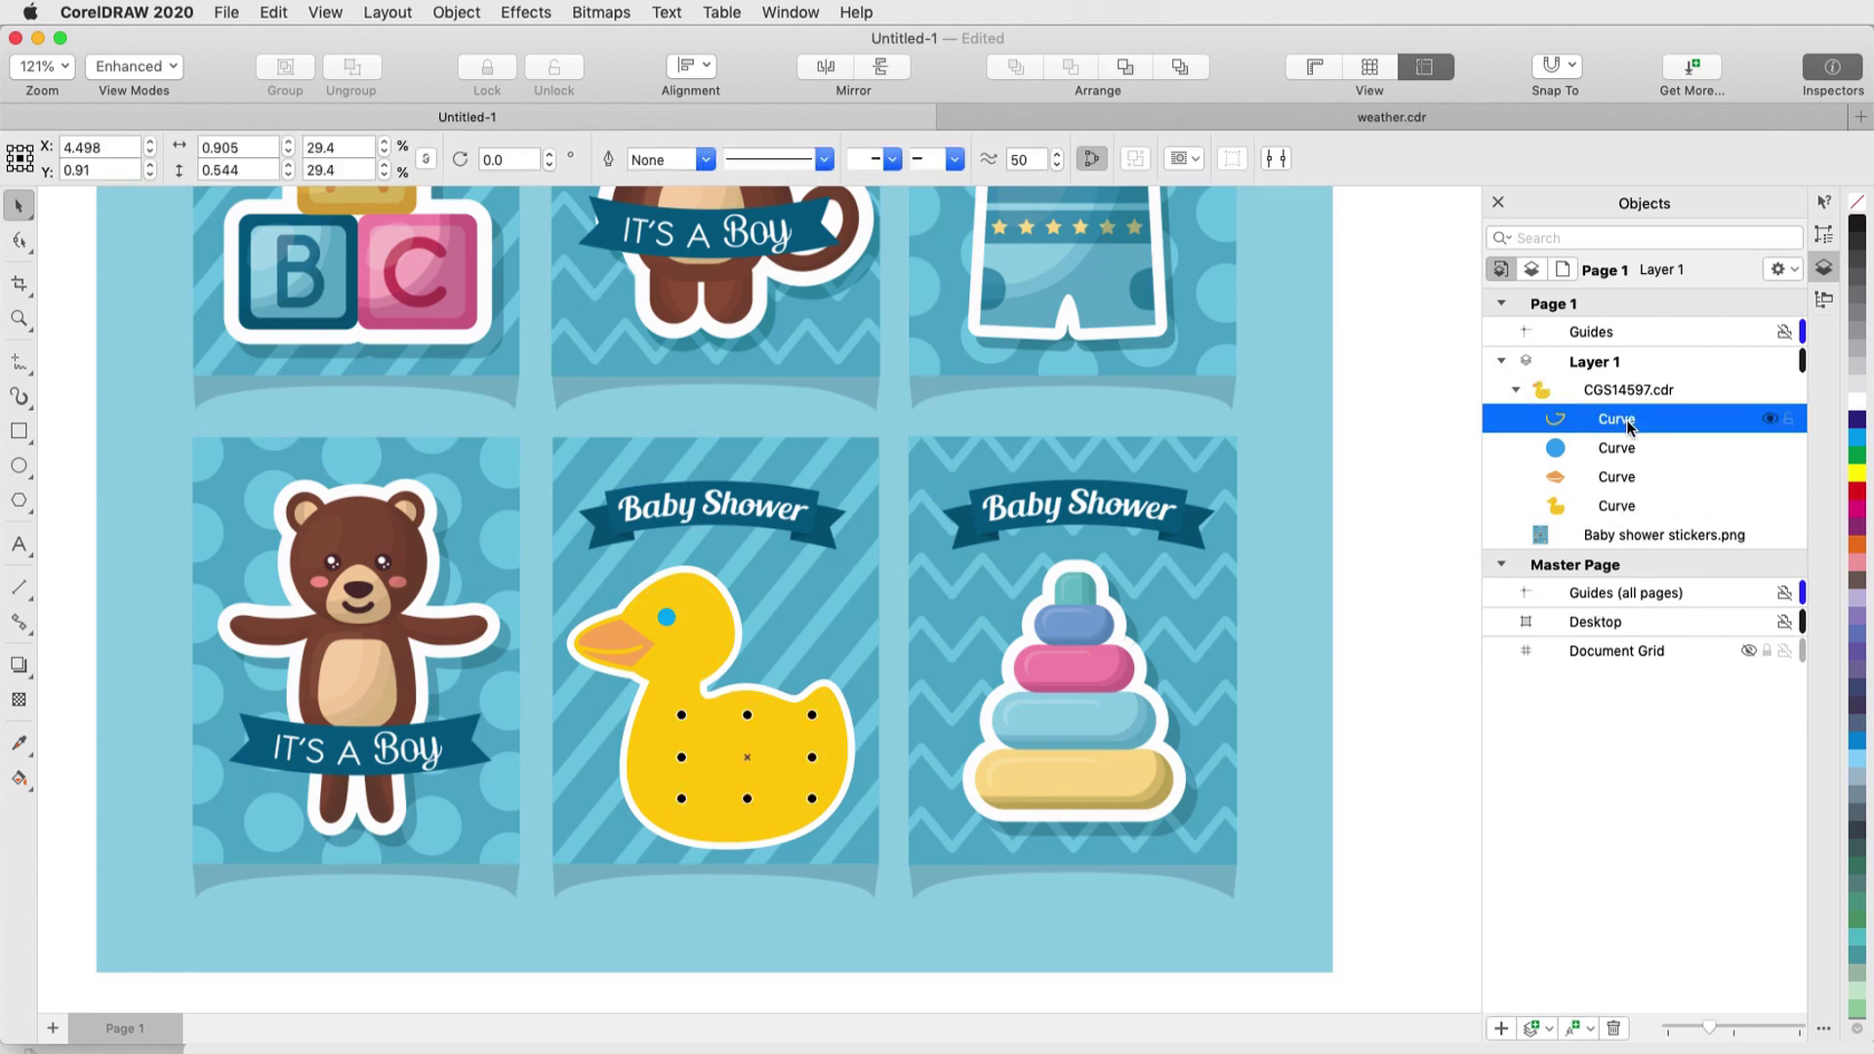
right_click(1864, 406)
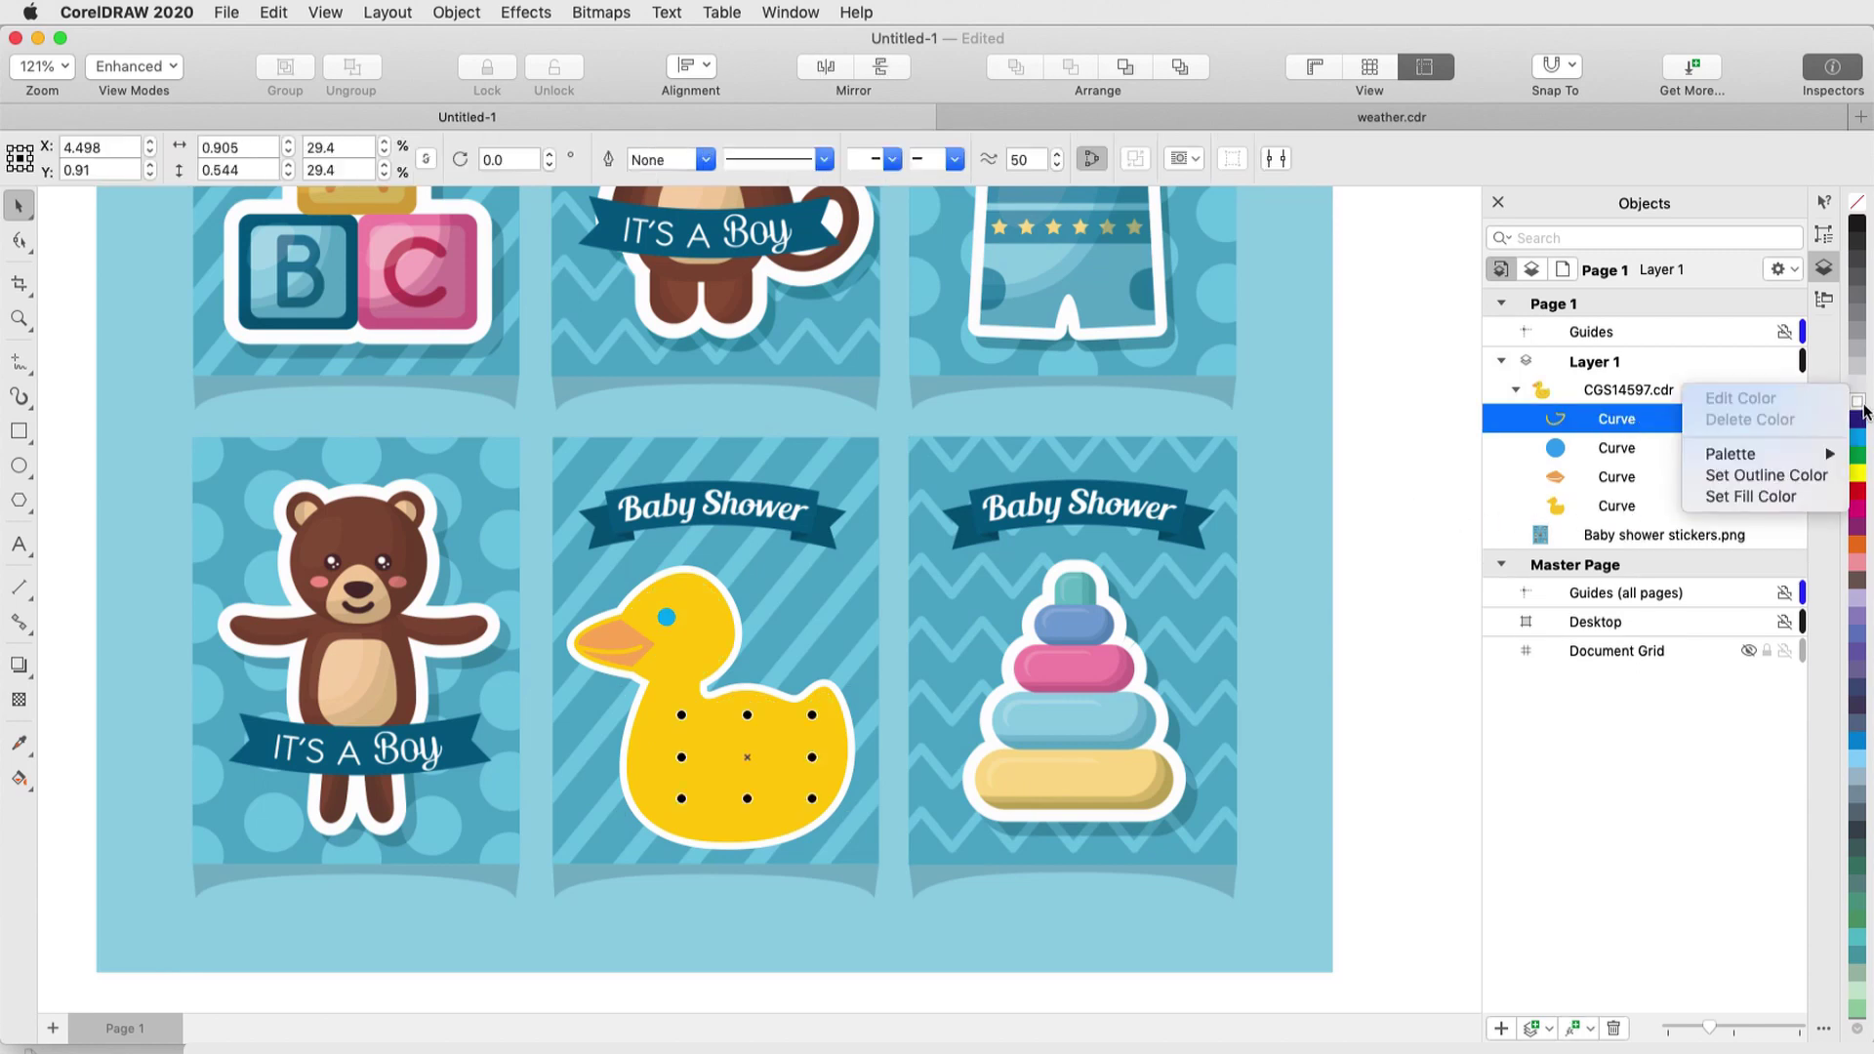
click(1766, 475)
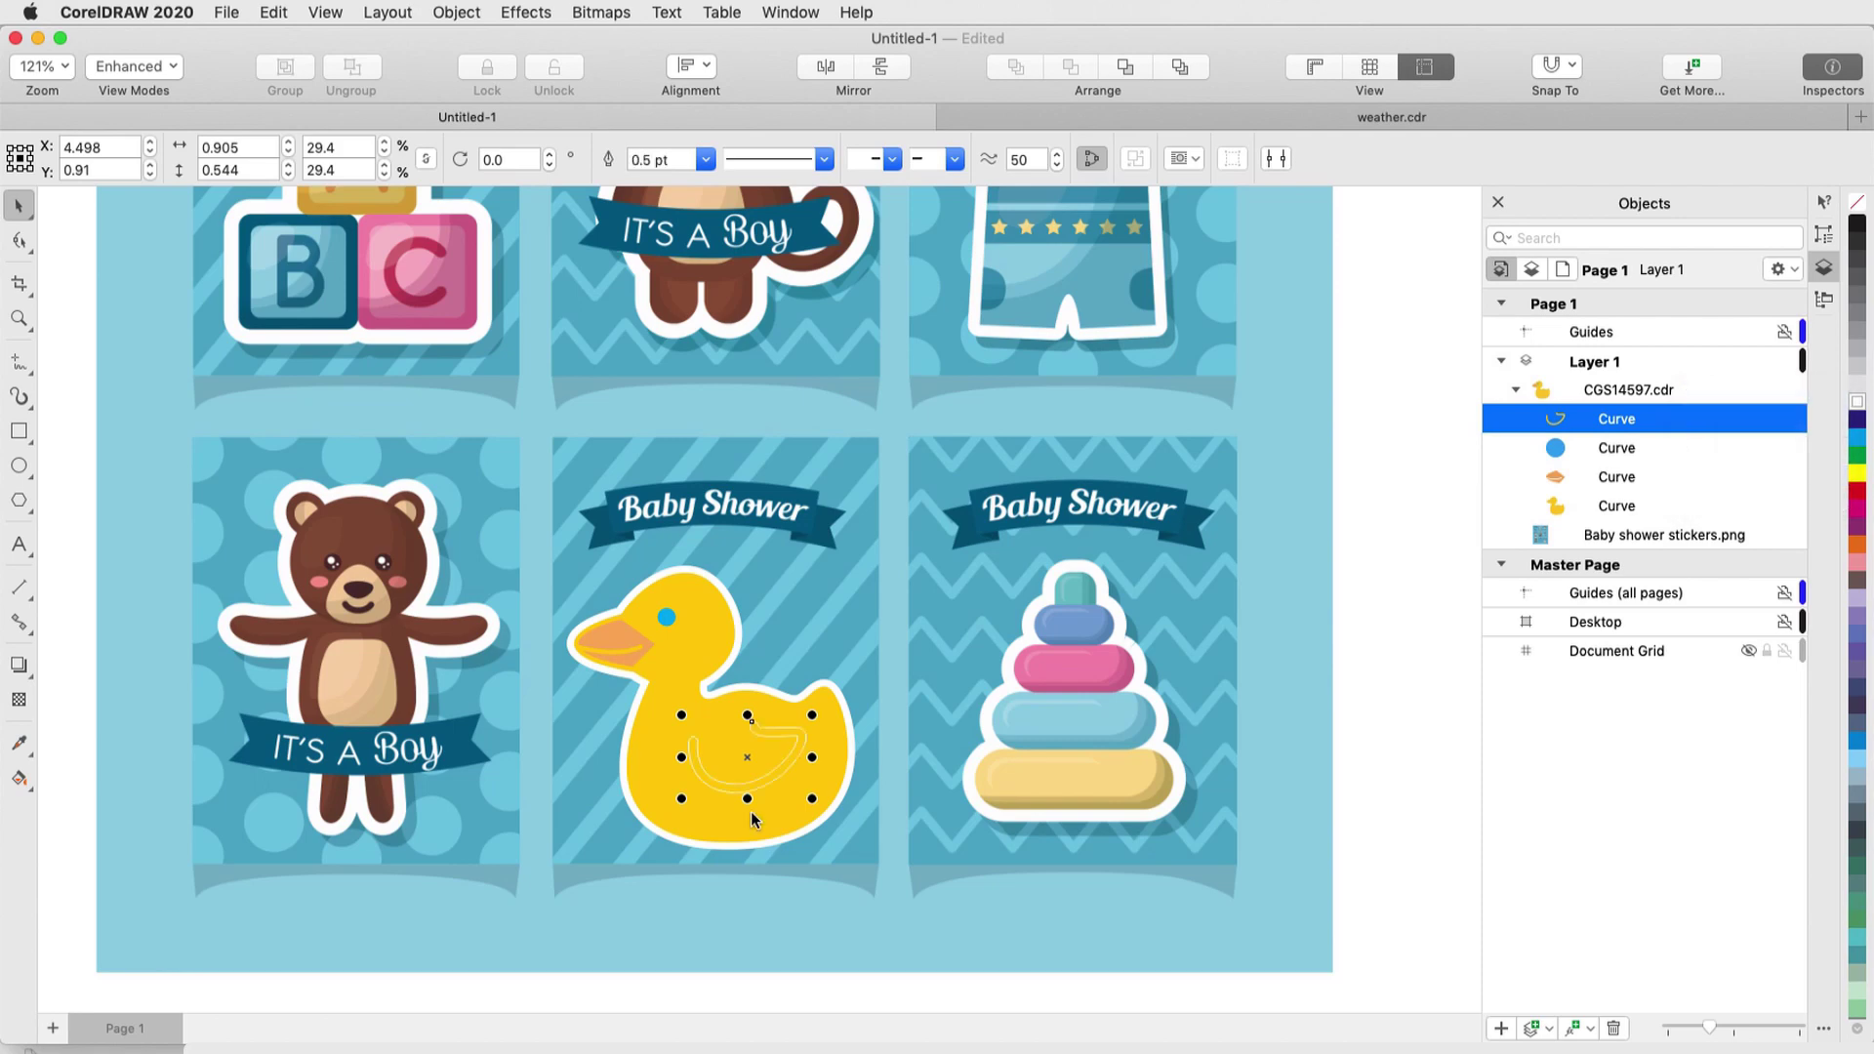
scroll(752, 812, up, 4)
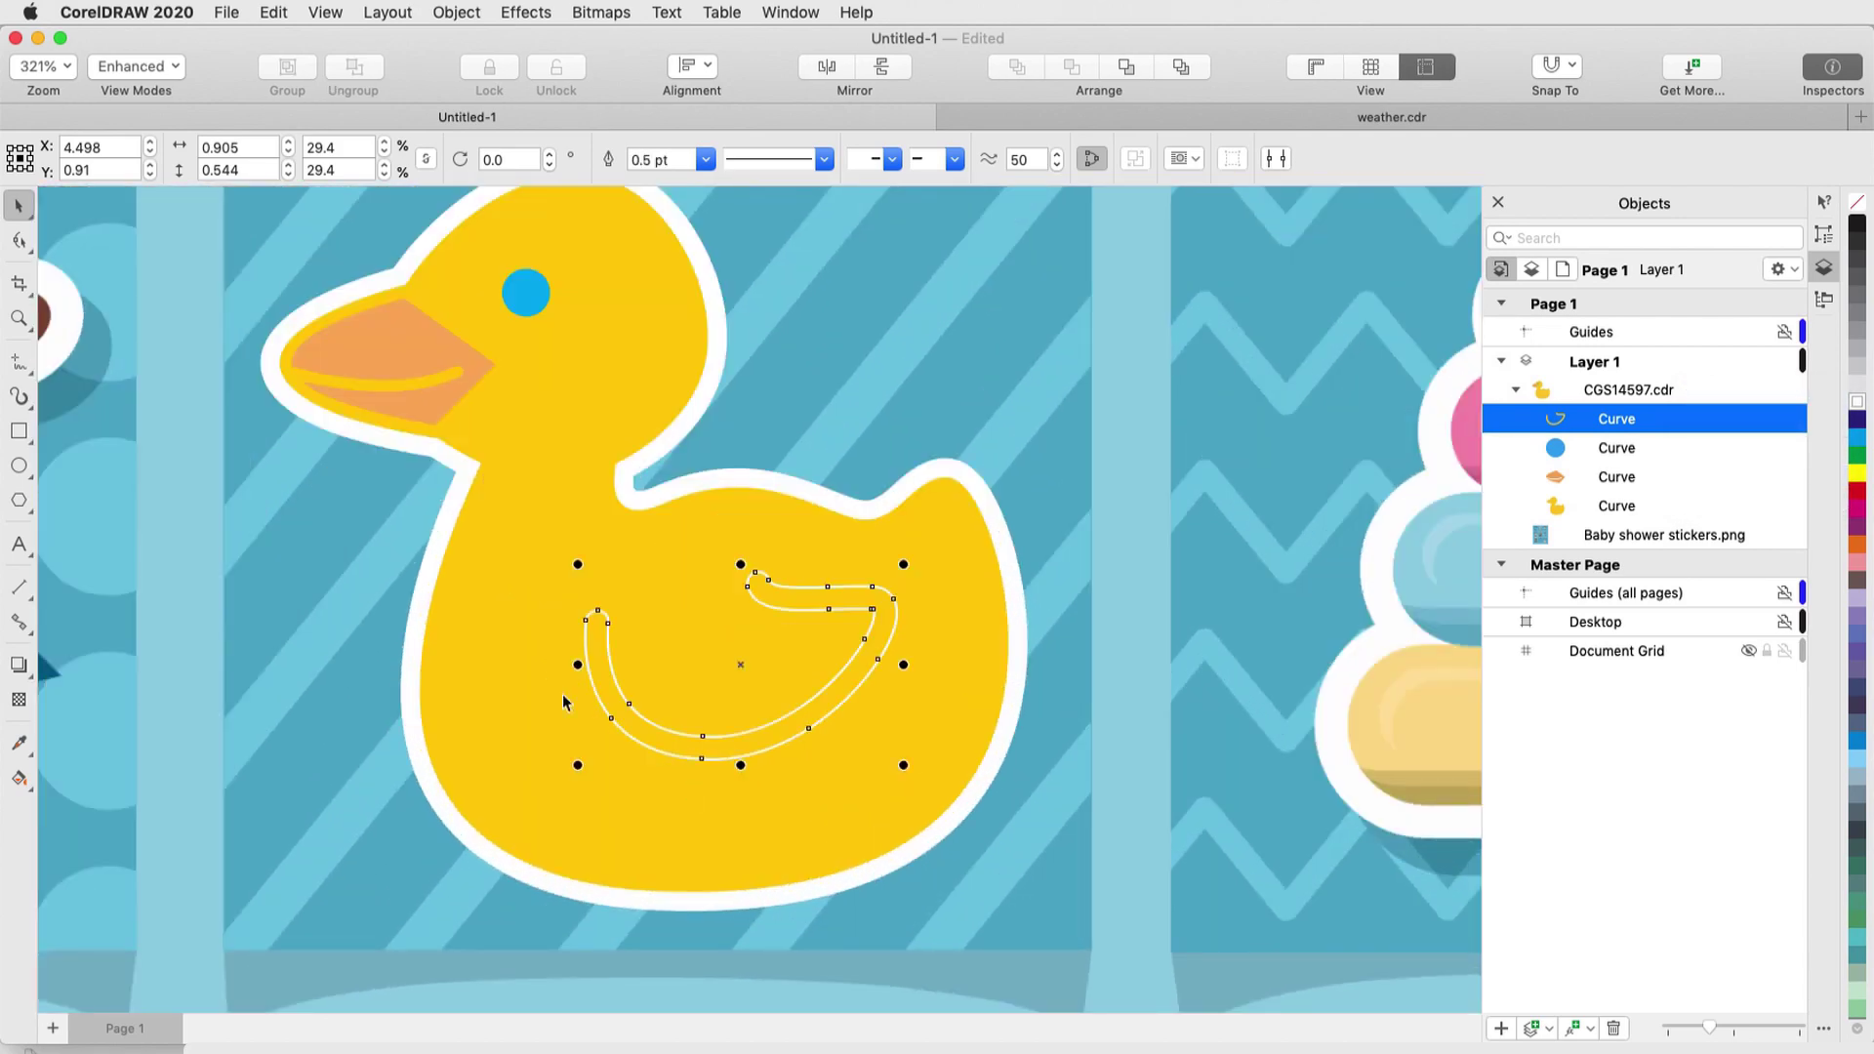
- Remove the wing's inner segment and top node, then bend it into an open wavy line
click(18, 242)
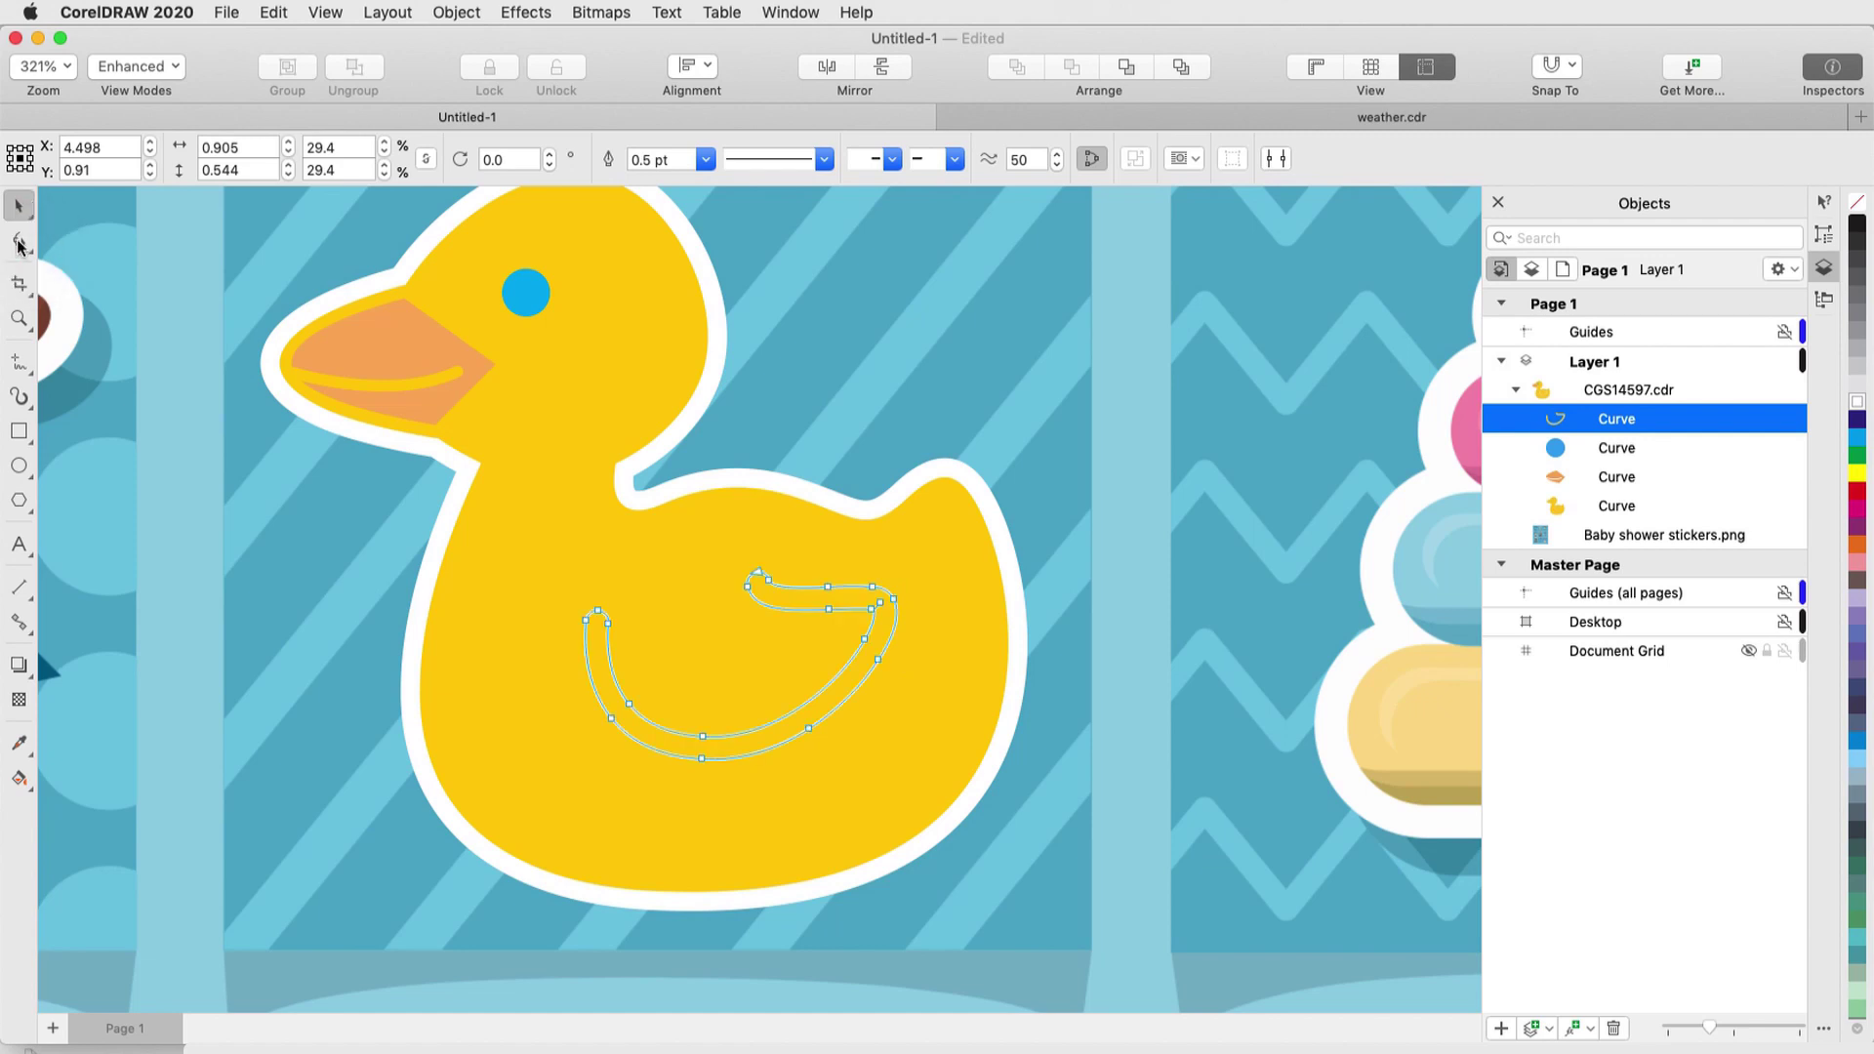
click(606, 634)
key(Delete)
key(Delete)
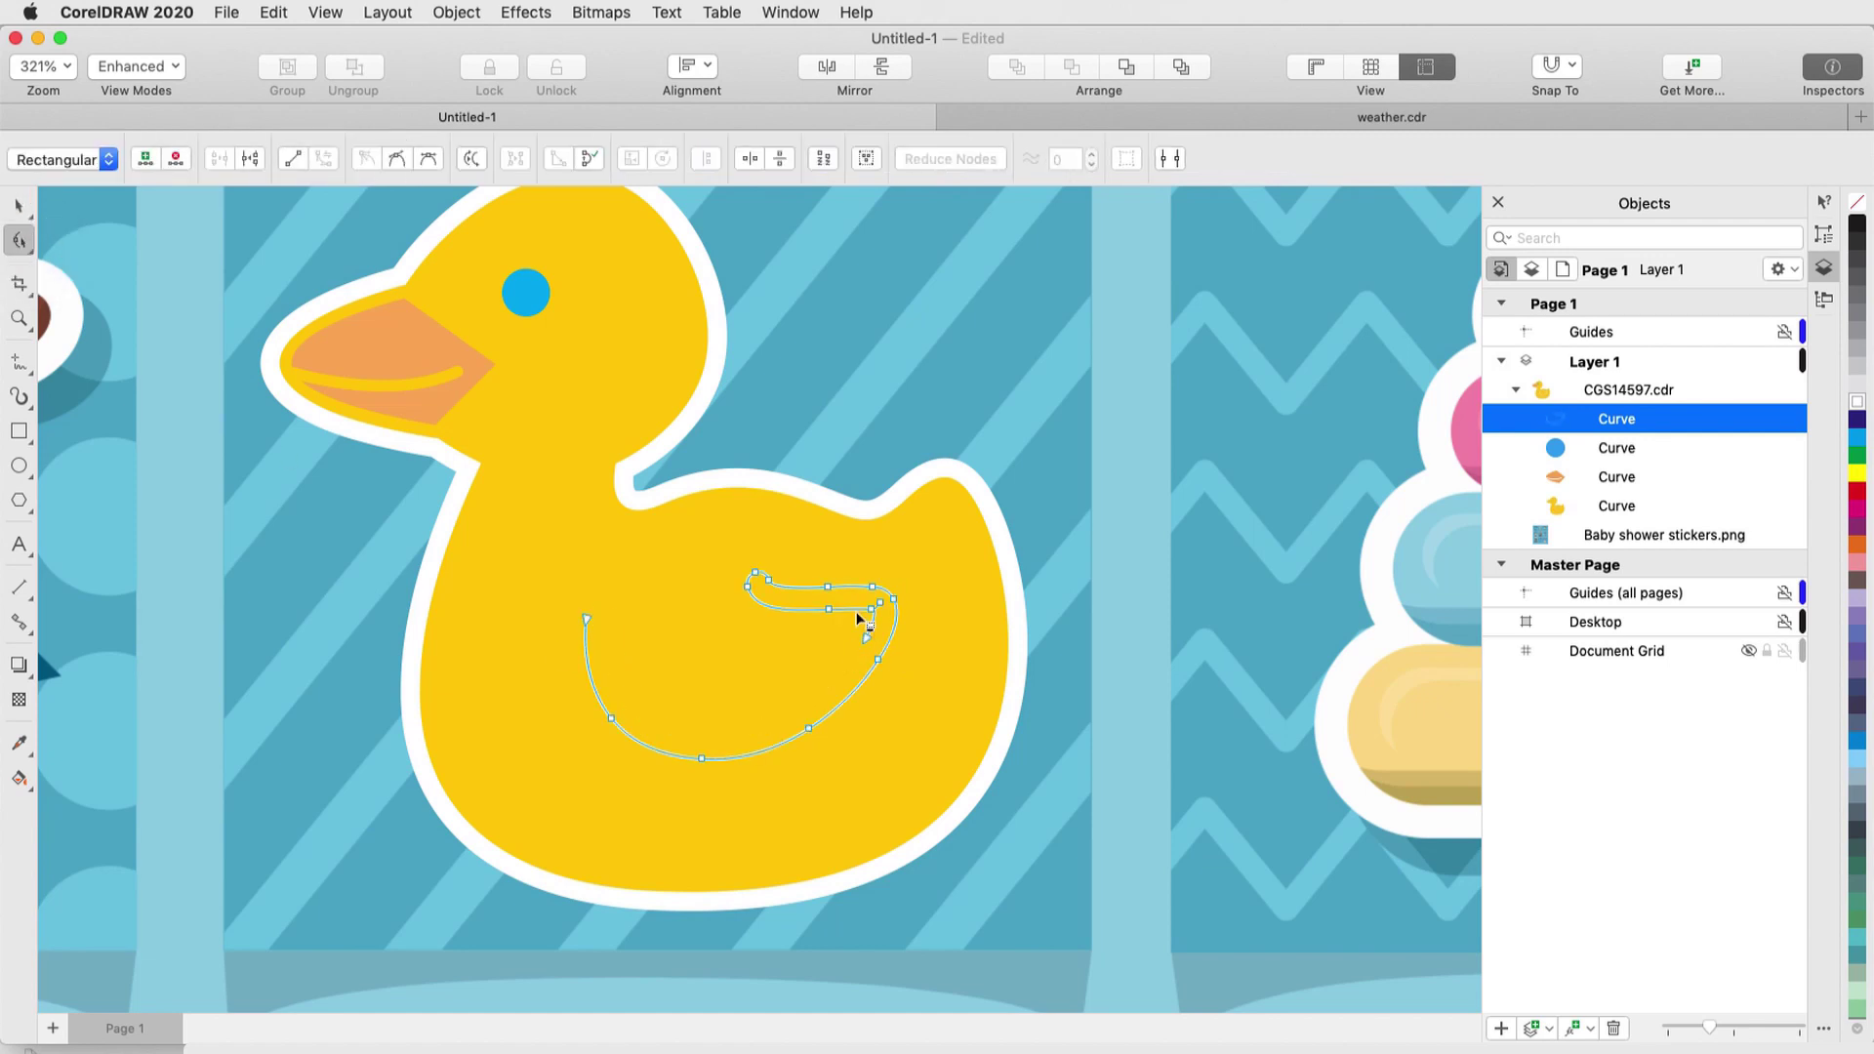
click(757, 575)
key(Delete)
drag(890, 603, 914, 650)
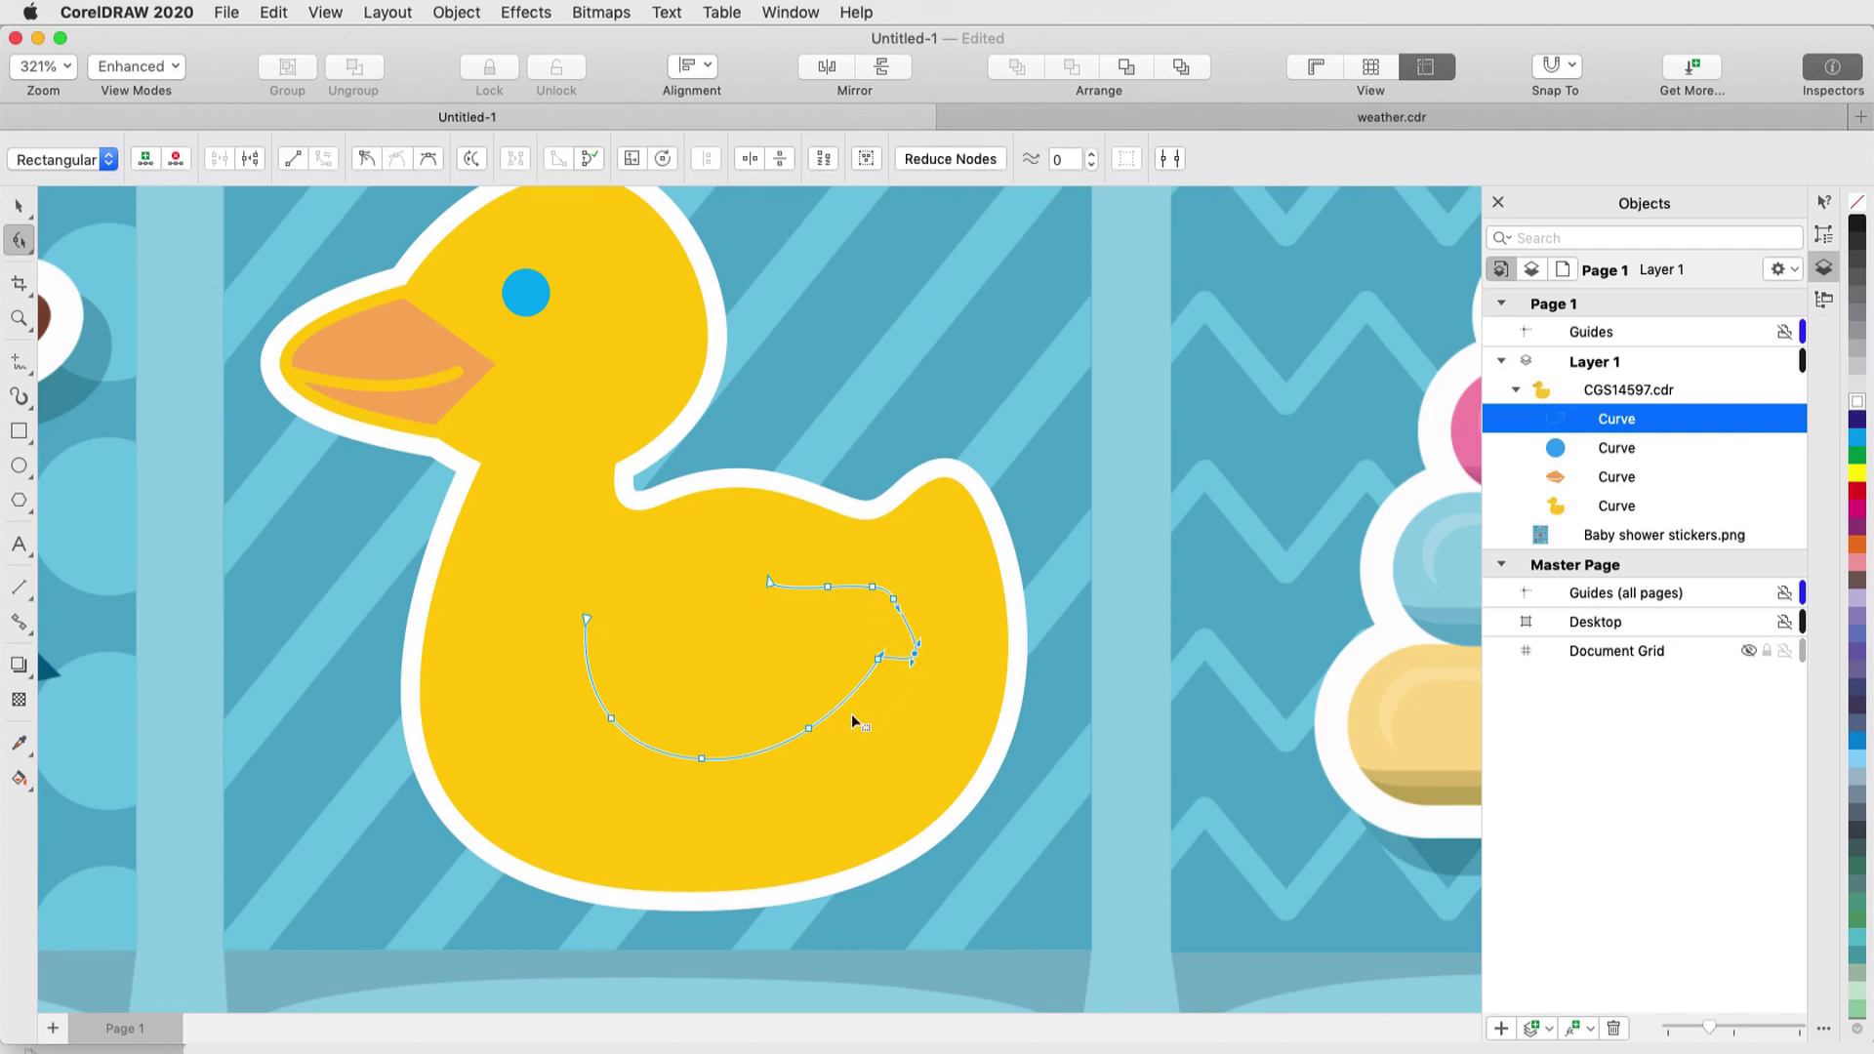
drag(840, 705, 770, 796)
click(758, 754)
click(22, 207)
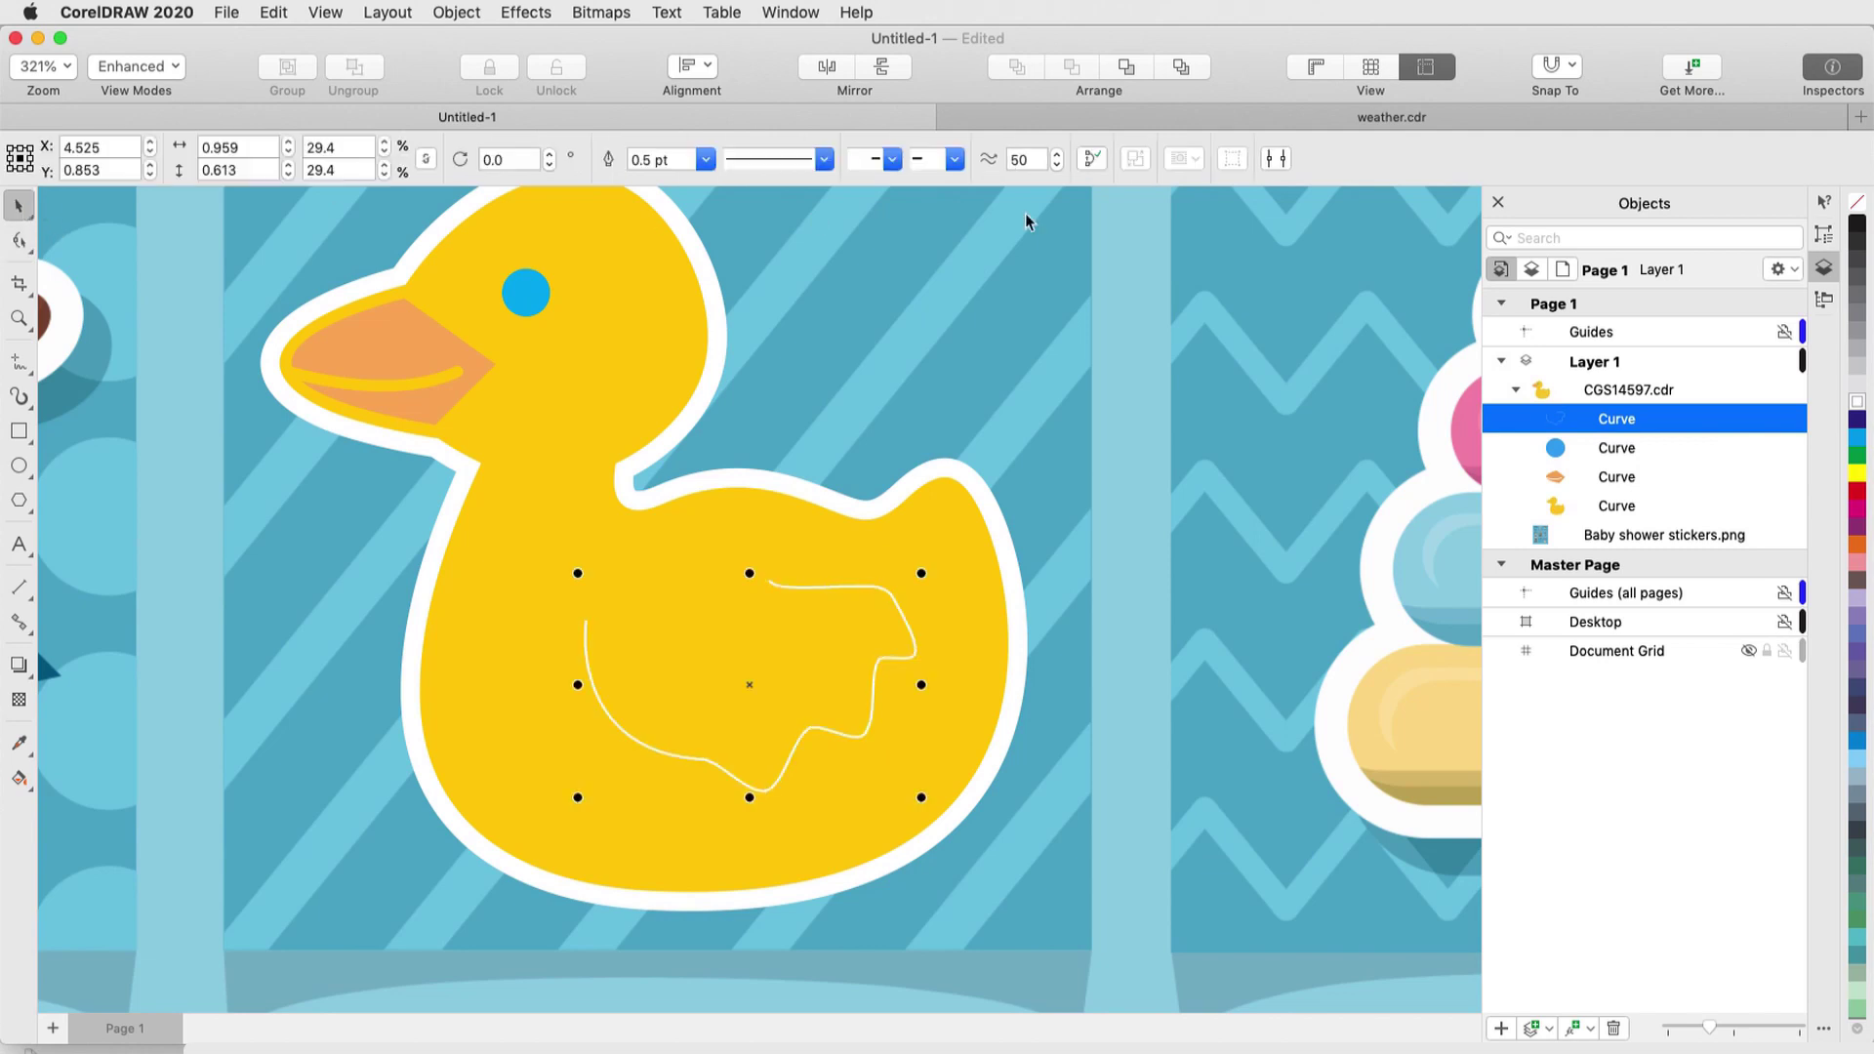
- Set the wing's outline width to 3 pt
click(1826, 237)
click(1550, 334)
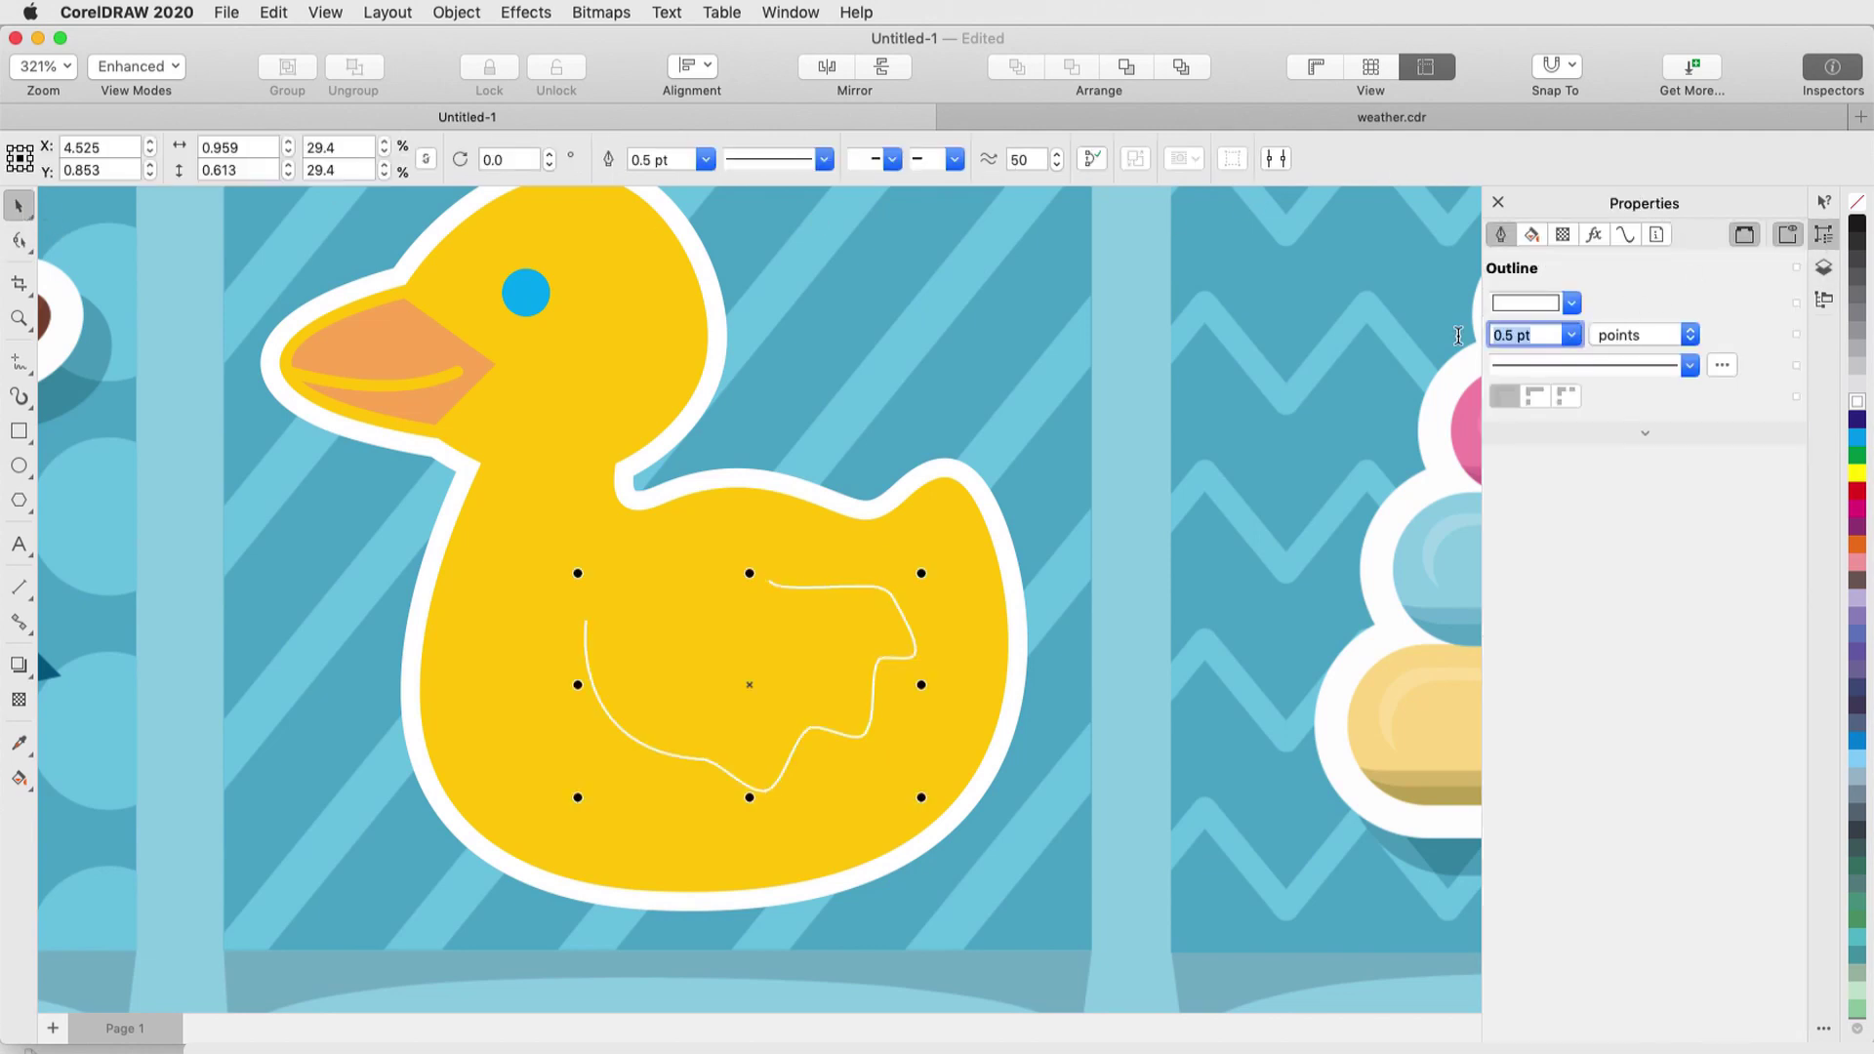
text(3)
key(Return)
scroll(679, 501, down, 3)
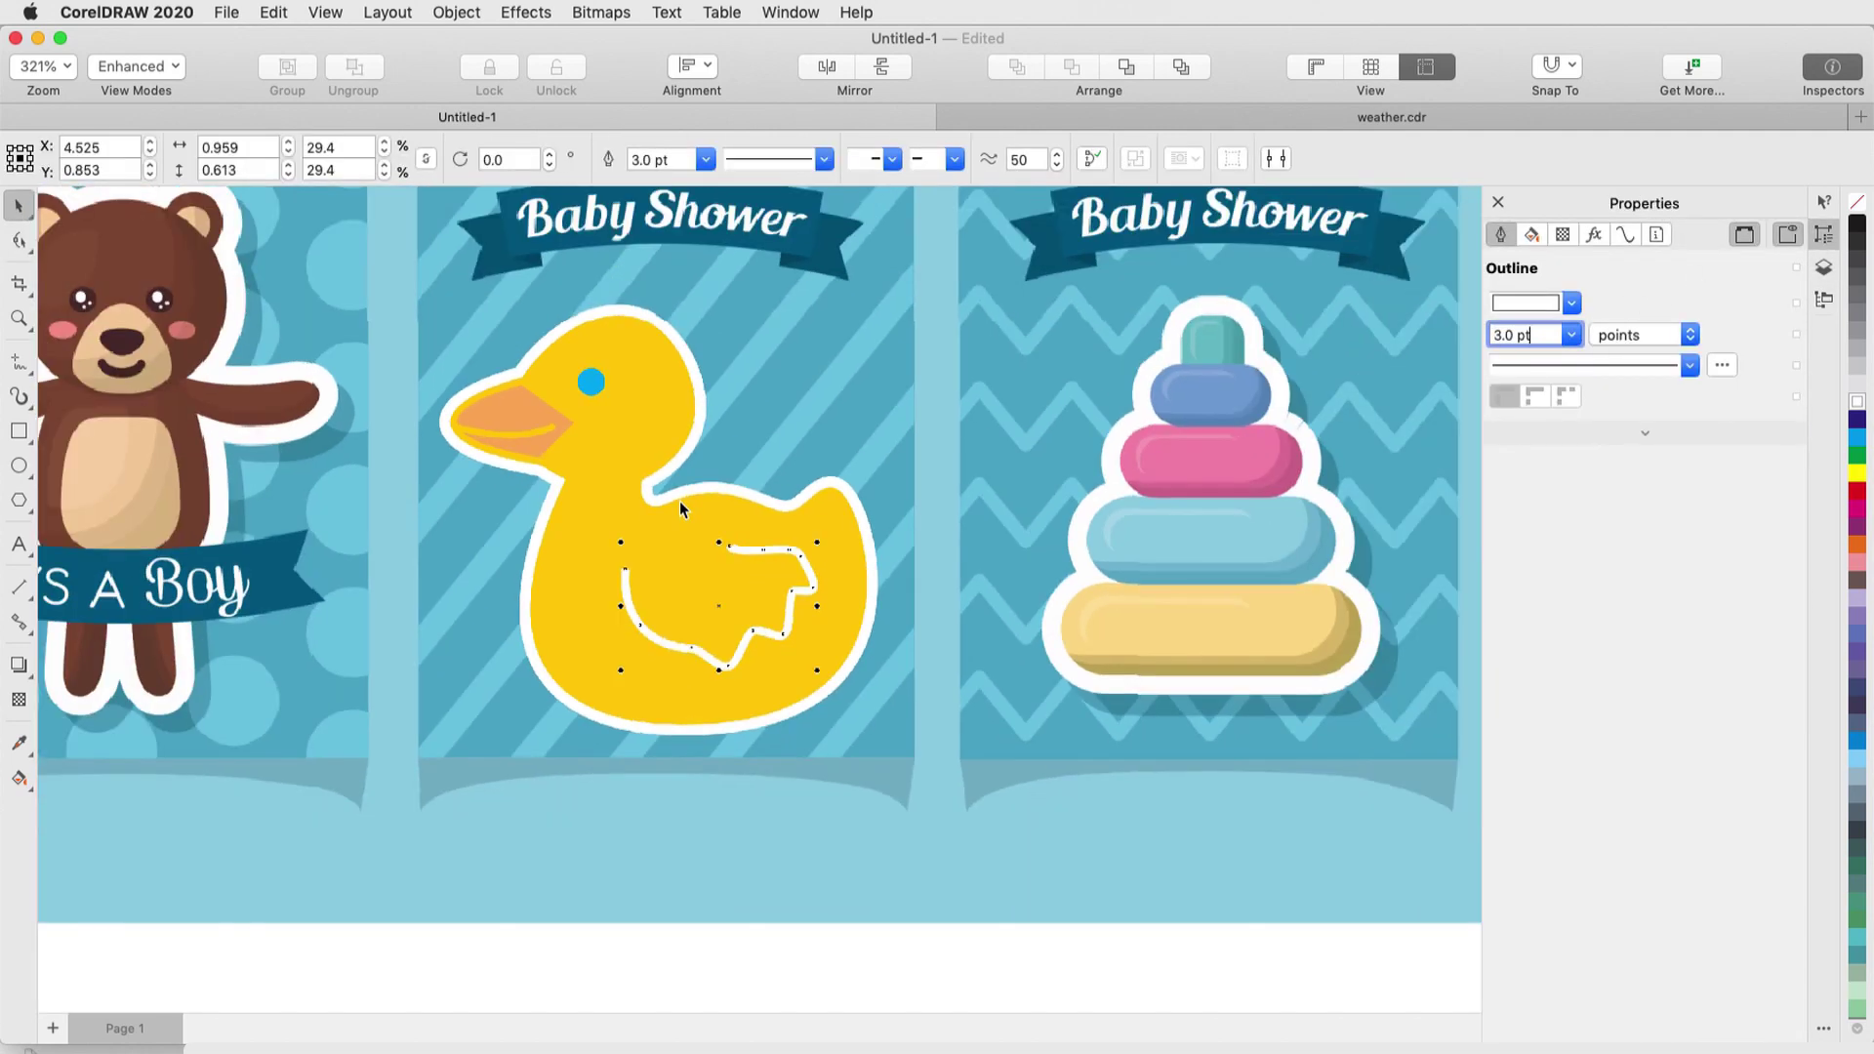
click(135, 928)
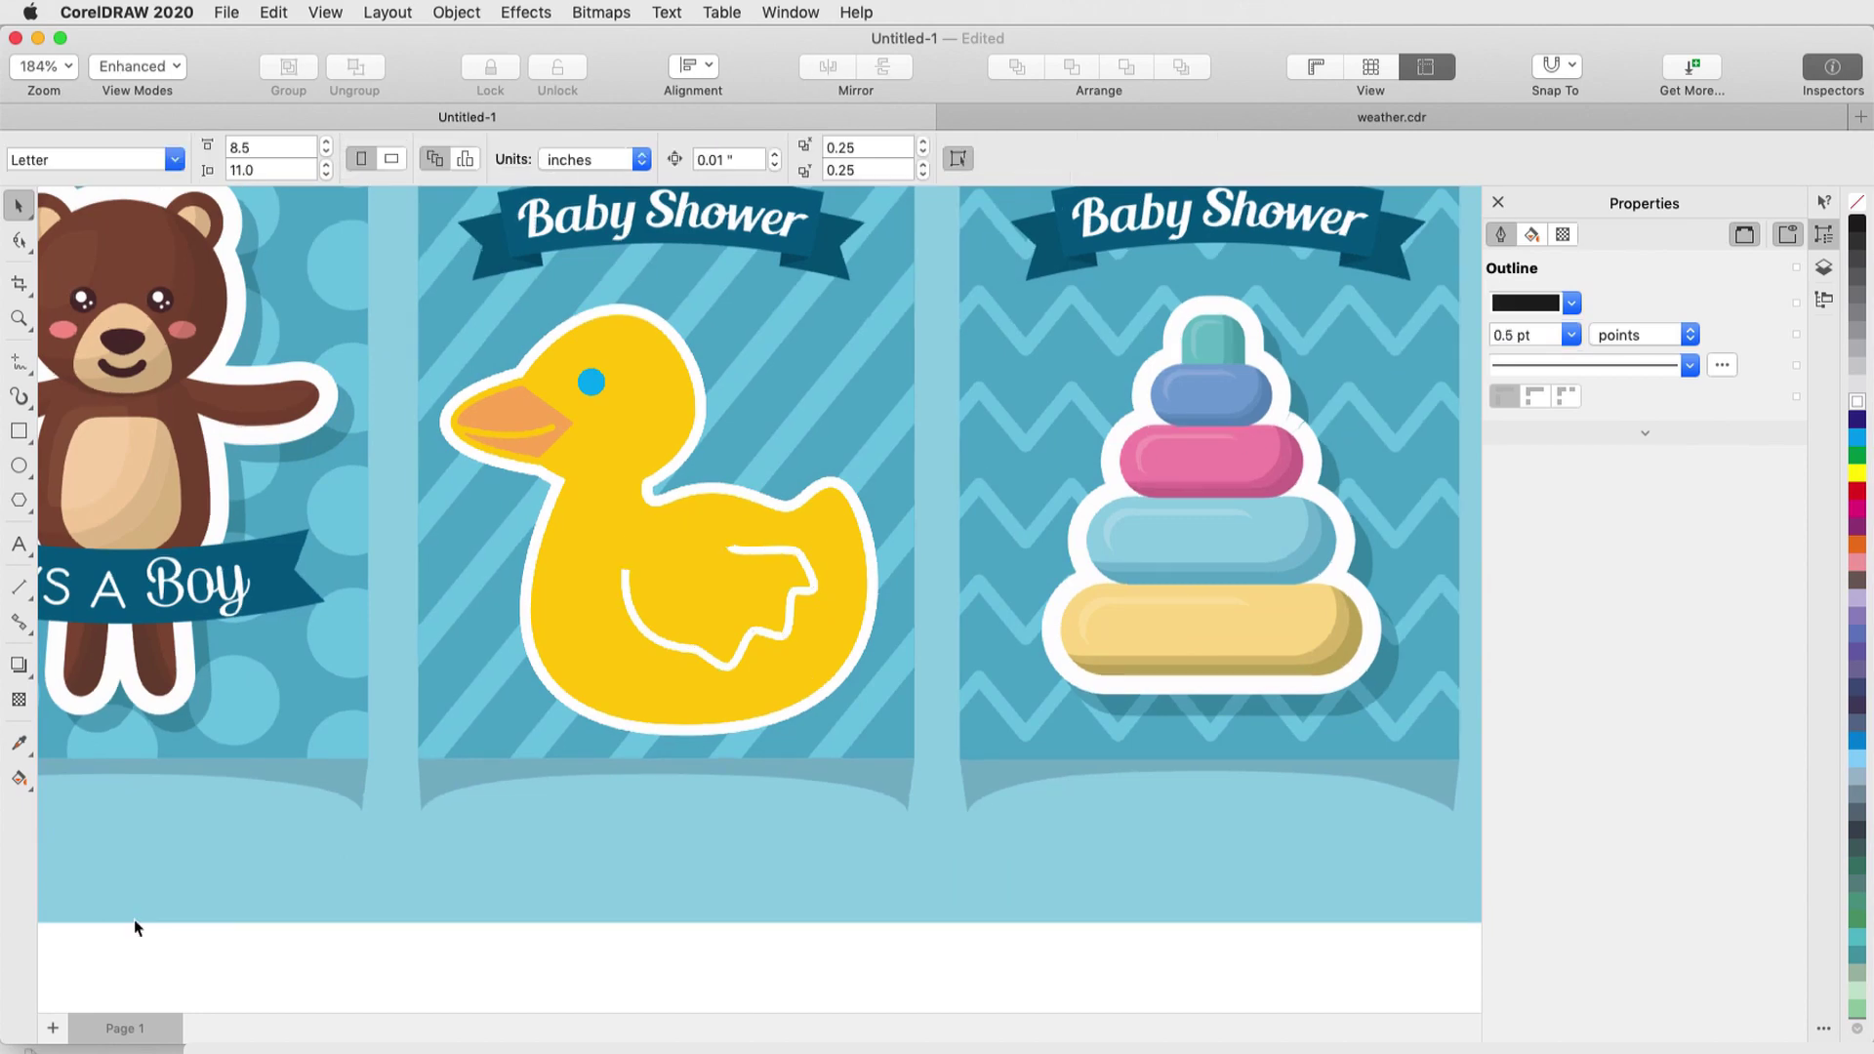
- Copy one raindrop from weather.cdr's rain group and paste it above the duck's back
click(1455, 115)
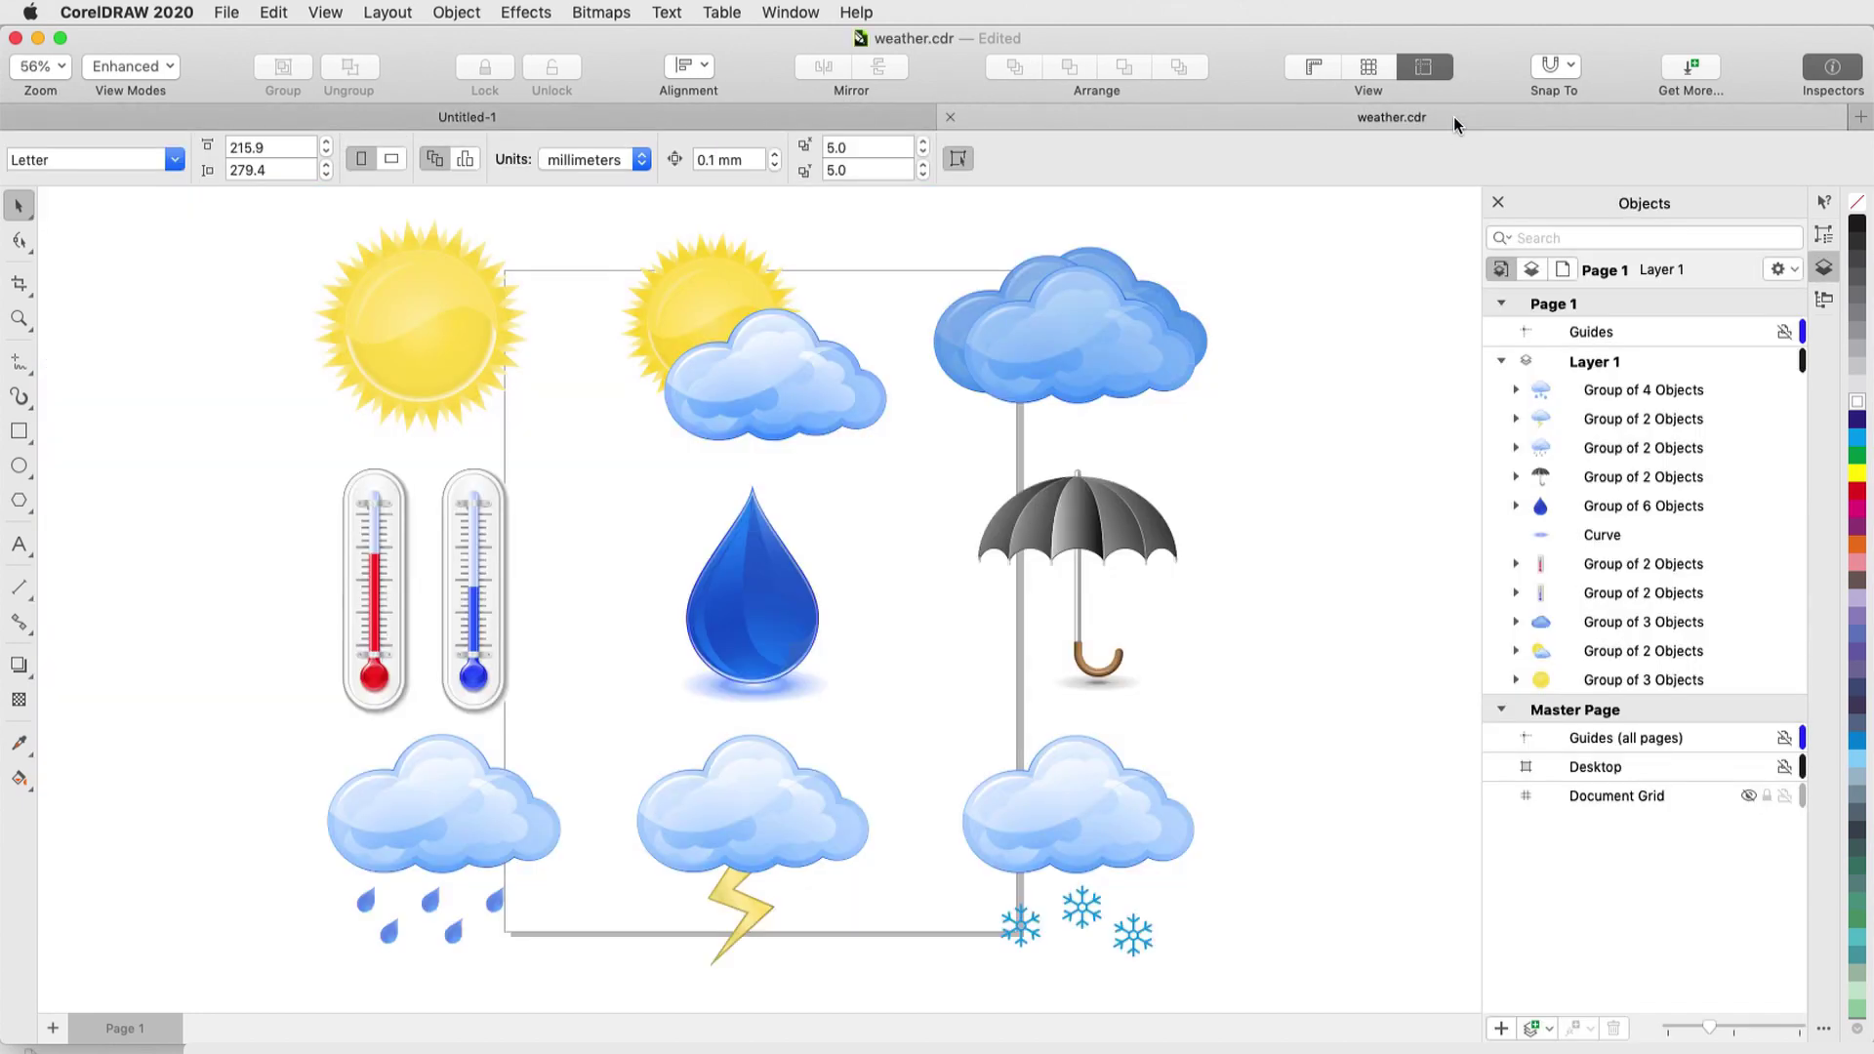
scroll(353, 941, up, 4)
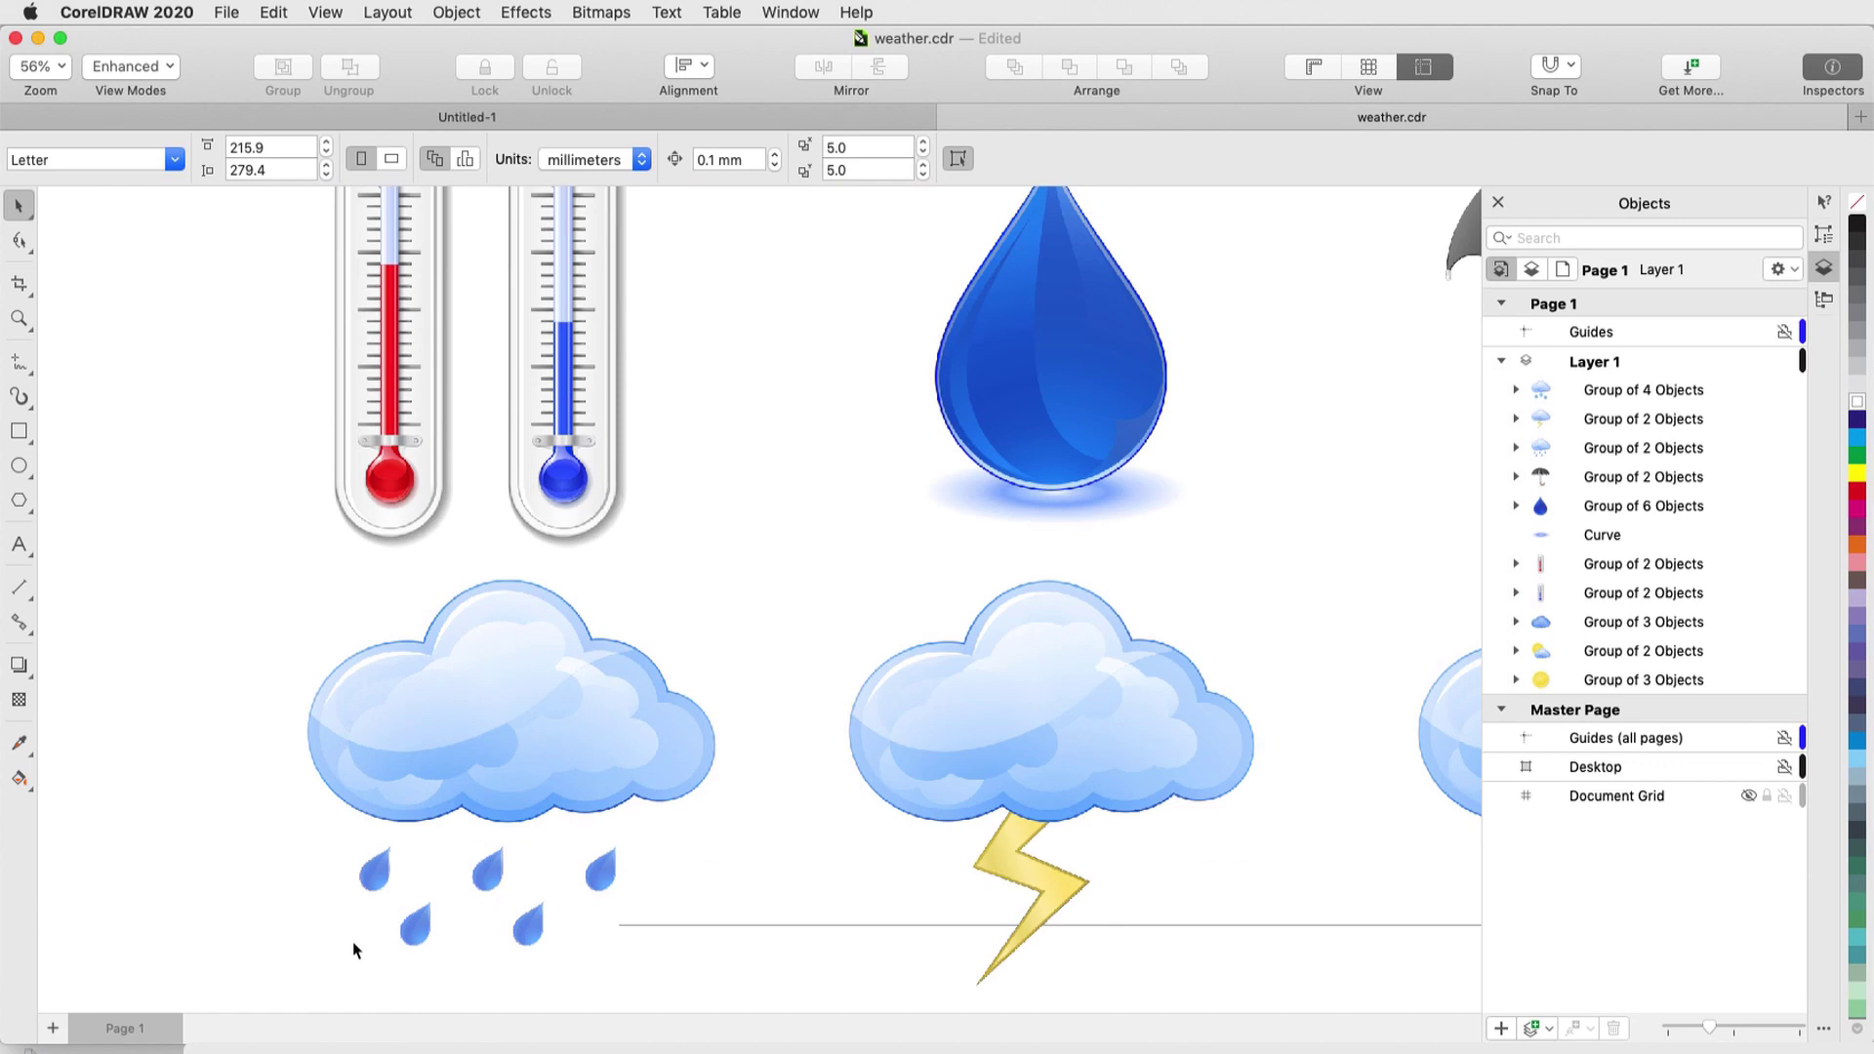
click(427, 930)
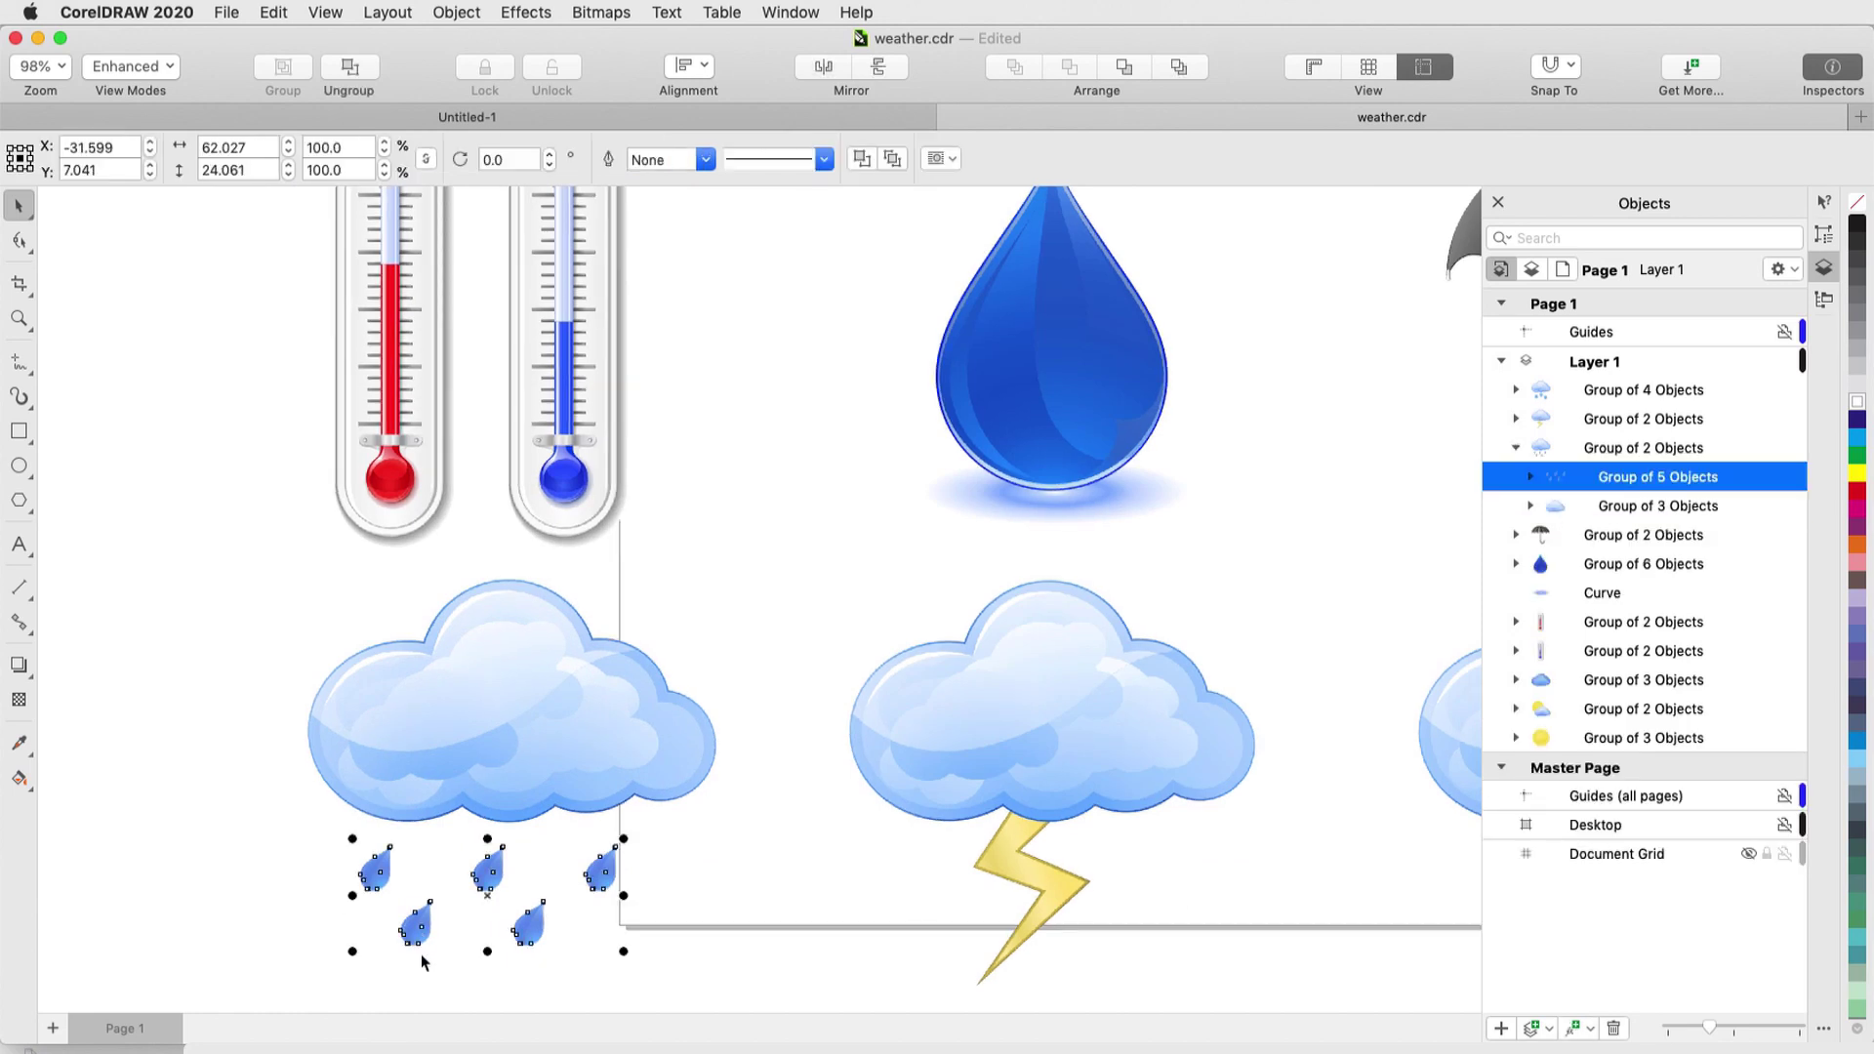
super+click(417, 927)
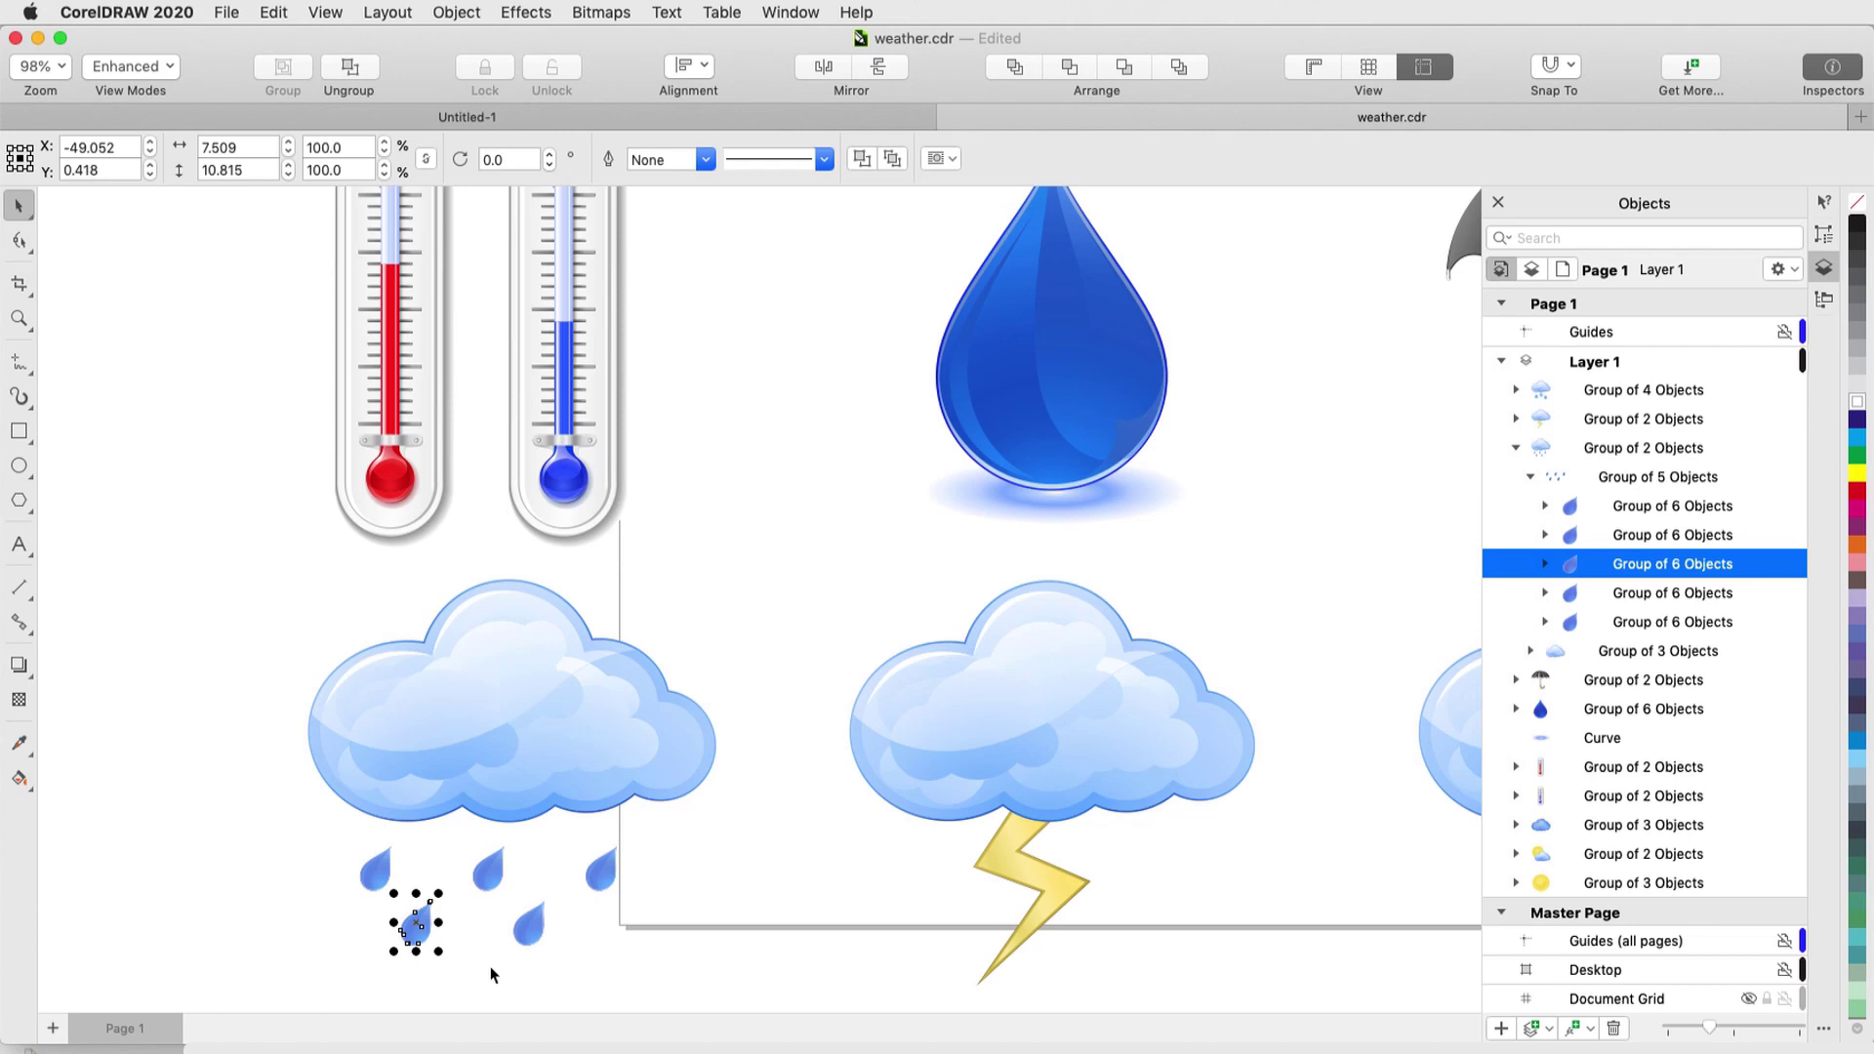
key(ctrl+Tab)
key(super+v)
drag(120, 662, 779, 478)
scroll(779, 479, up, 5)
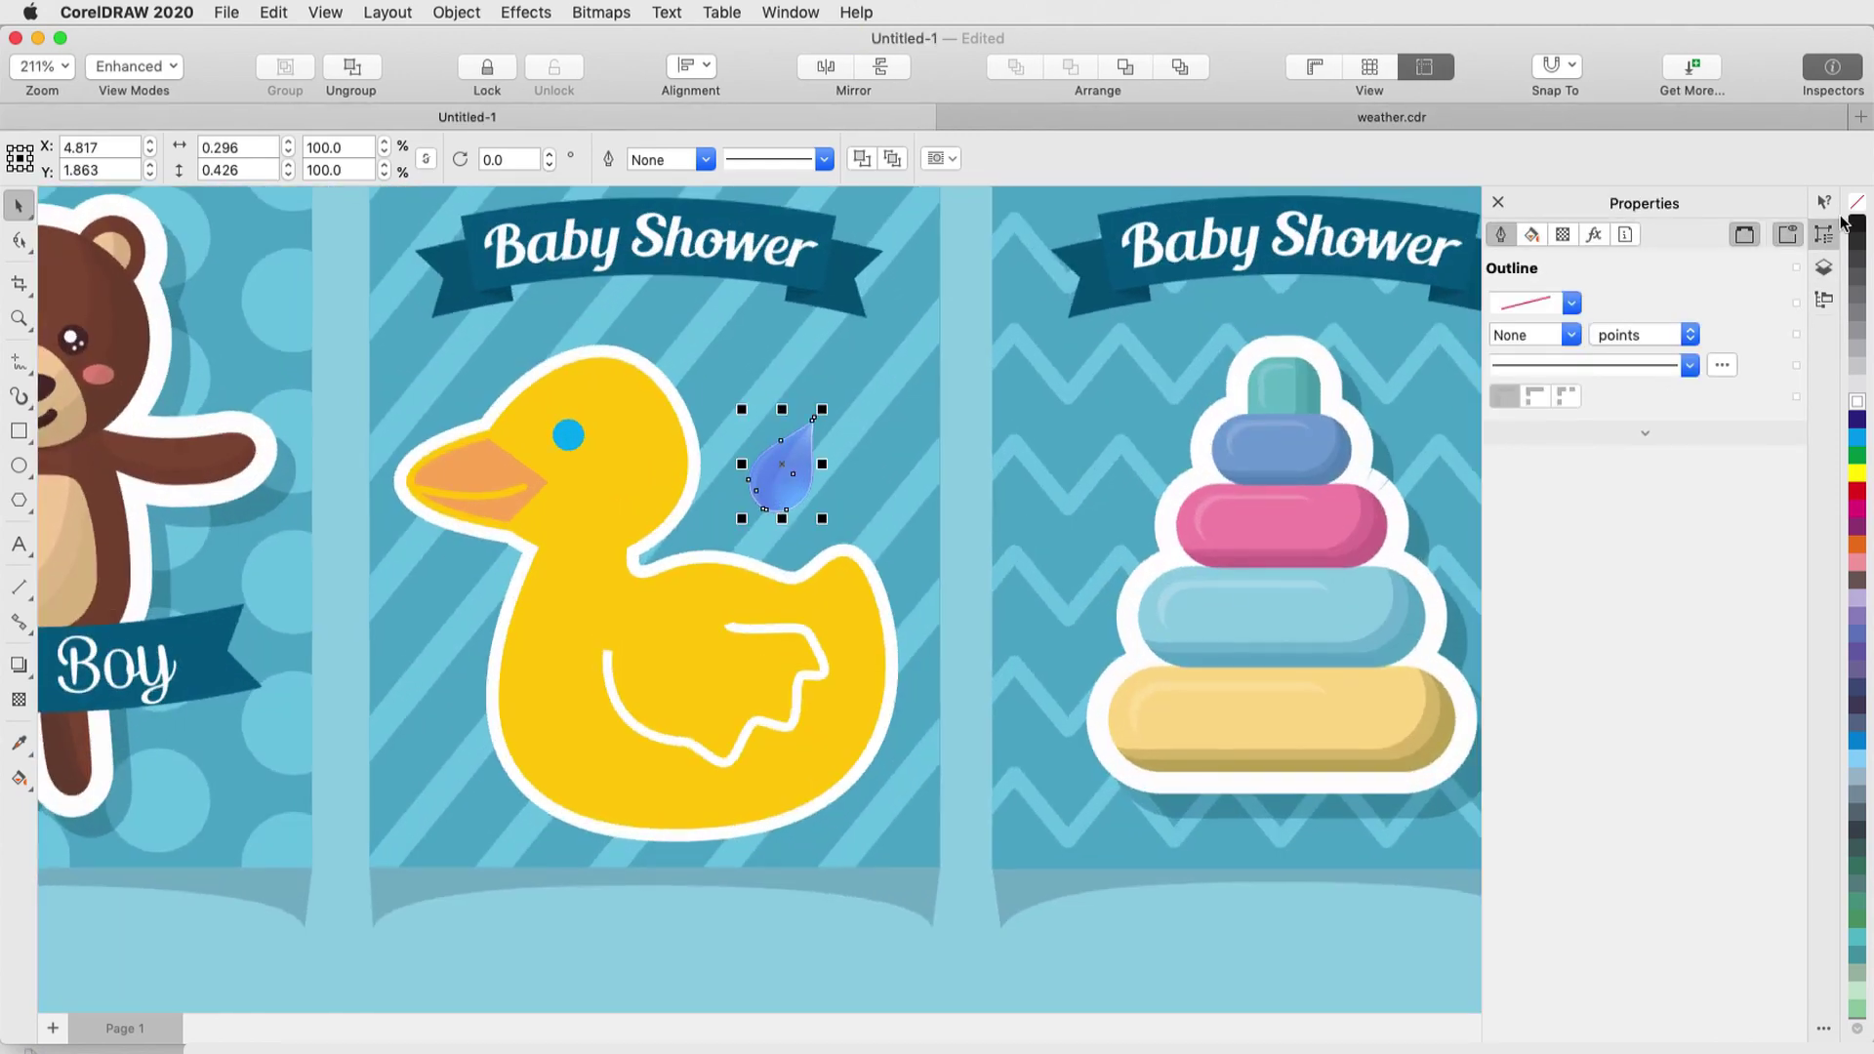
- Give the raindrop's outer shape a 3.0 pt white outline
click(1825, 267)
click(1516, 391)
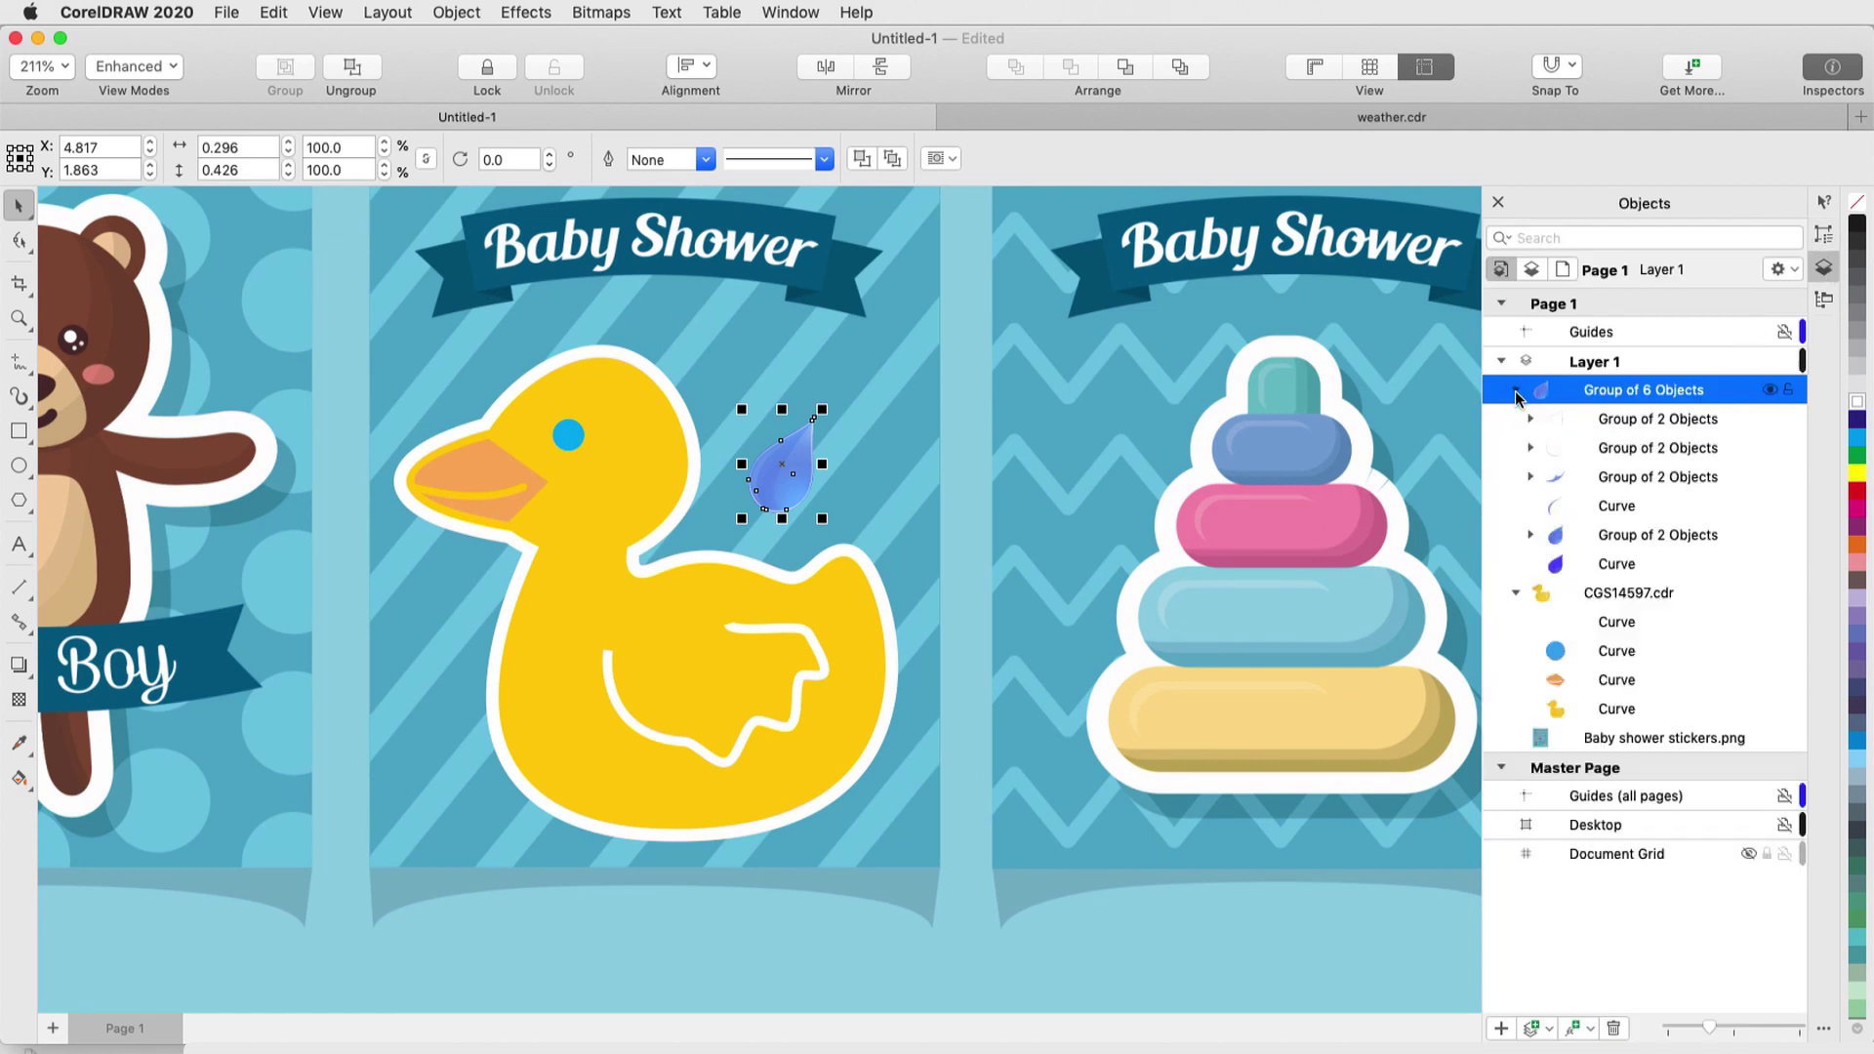
click(1635, 565)
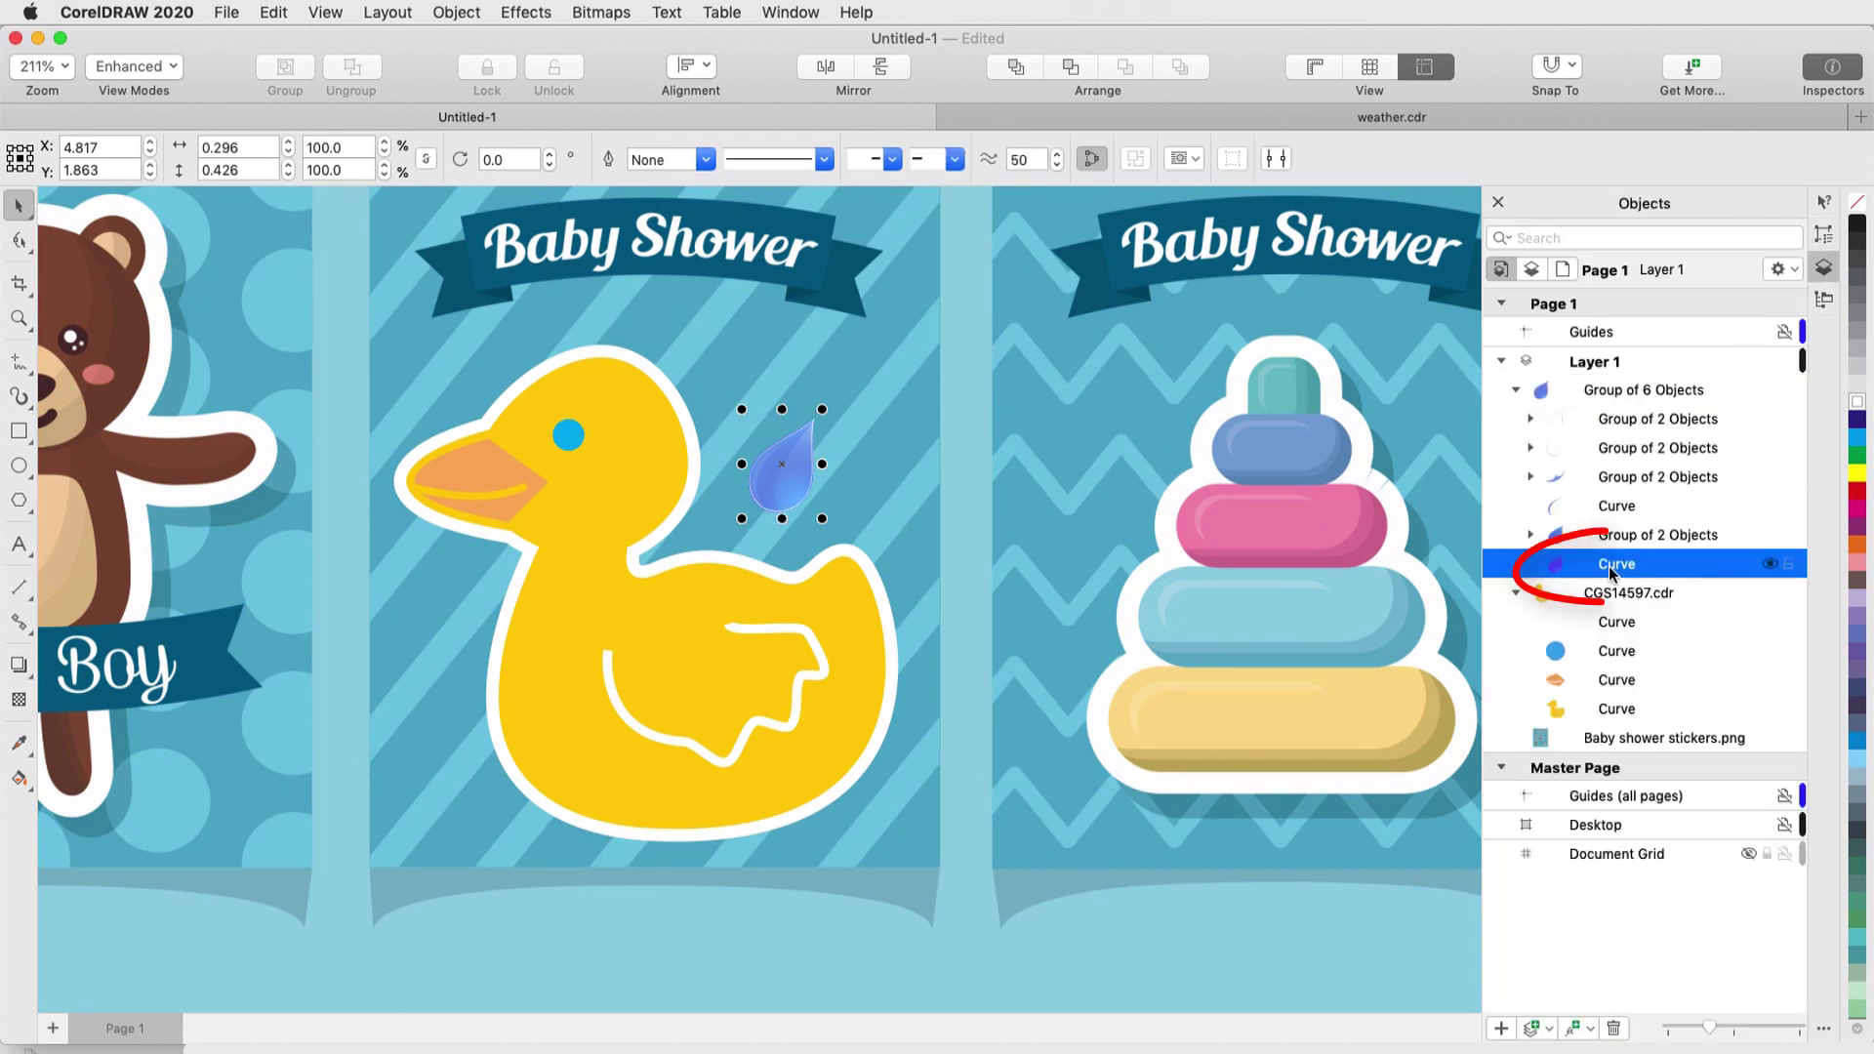
click(1825, 234)
click(1530, 335)
text(3.0 pt)
click(1574, 305)
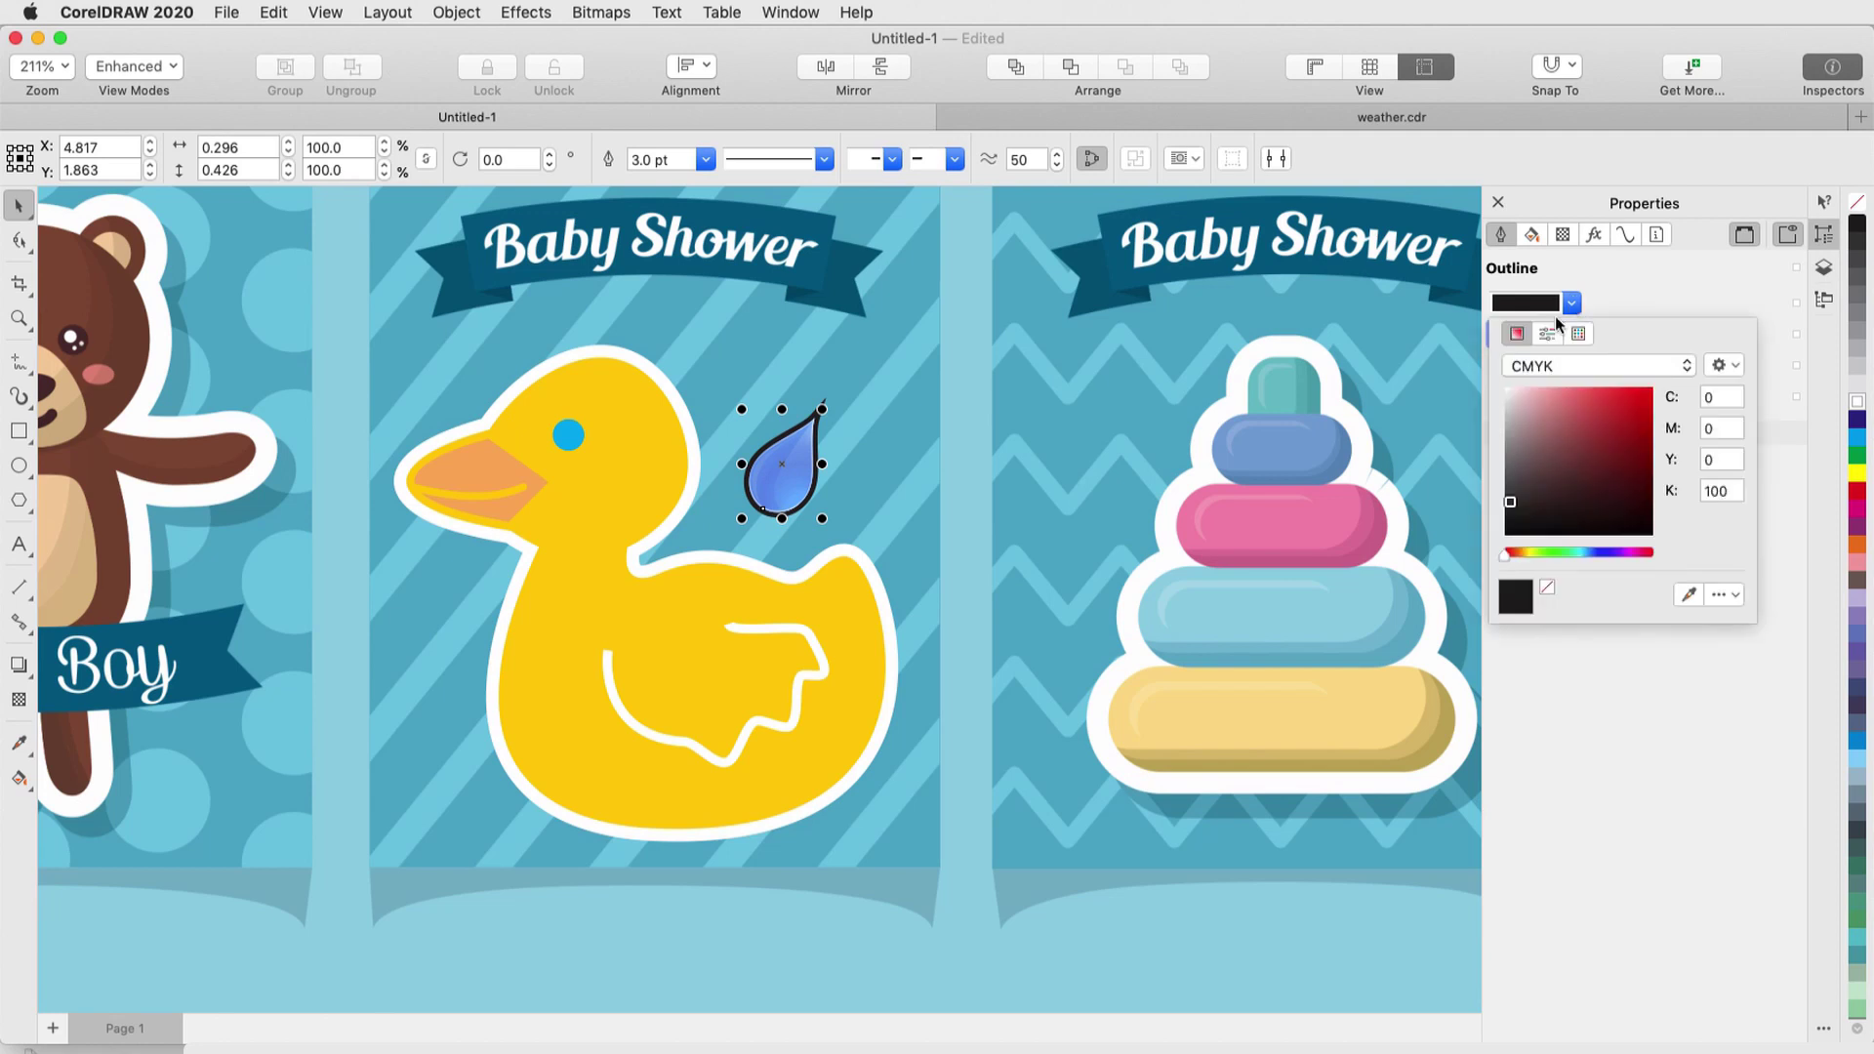
click(1516, 402)
- Duplicate the raindrop twice so three drops float above the duck
click(1824, 268)
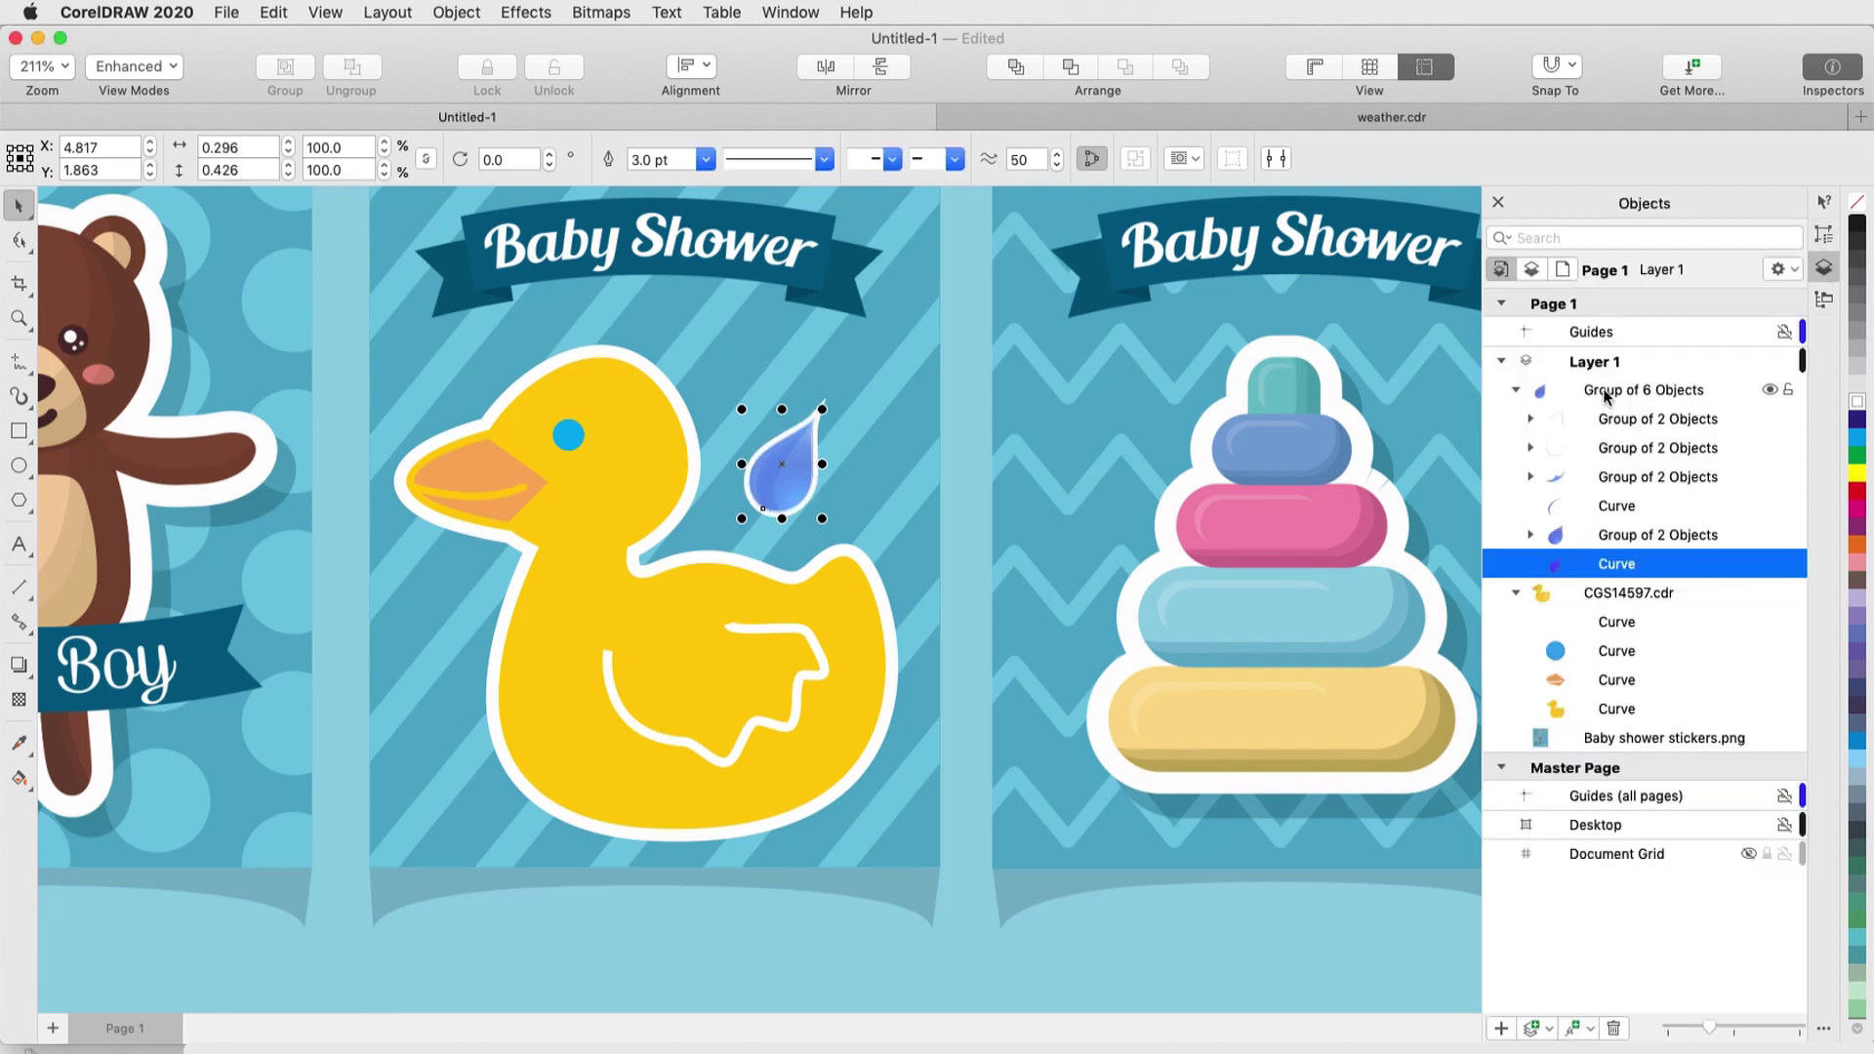
click(1725, 391)
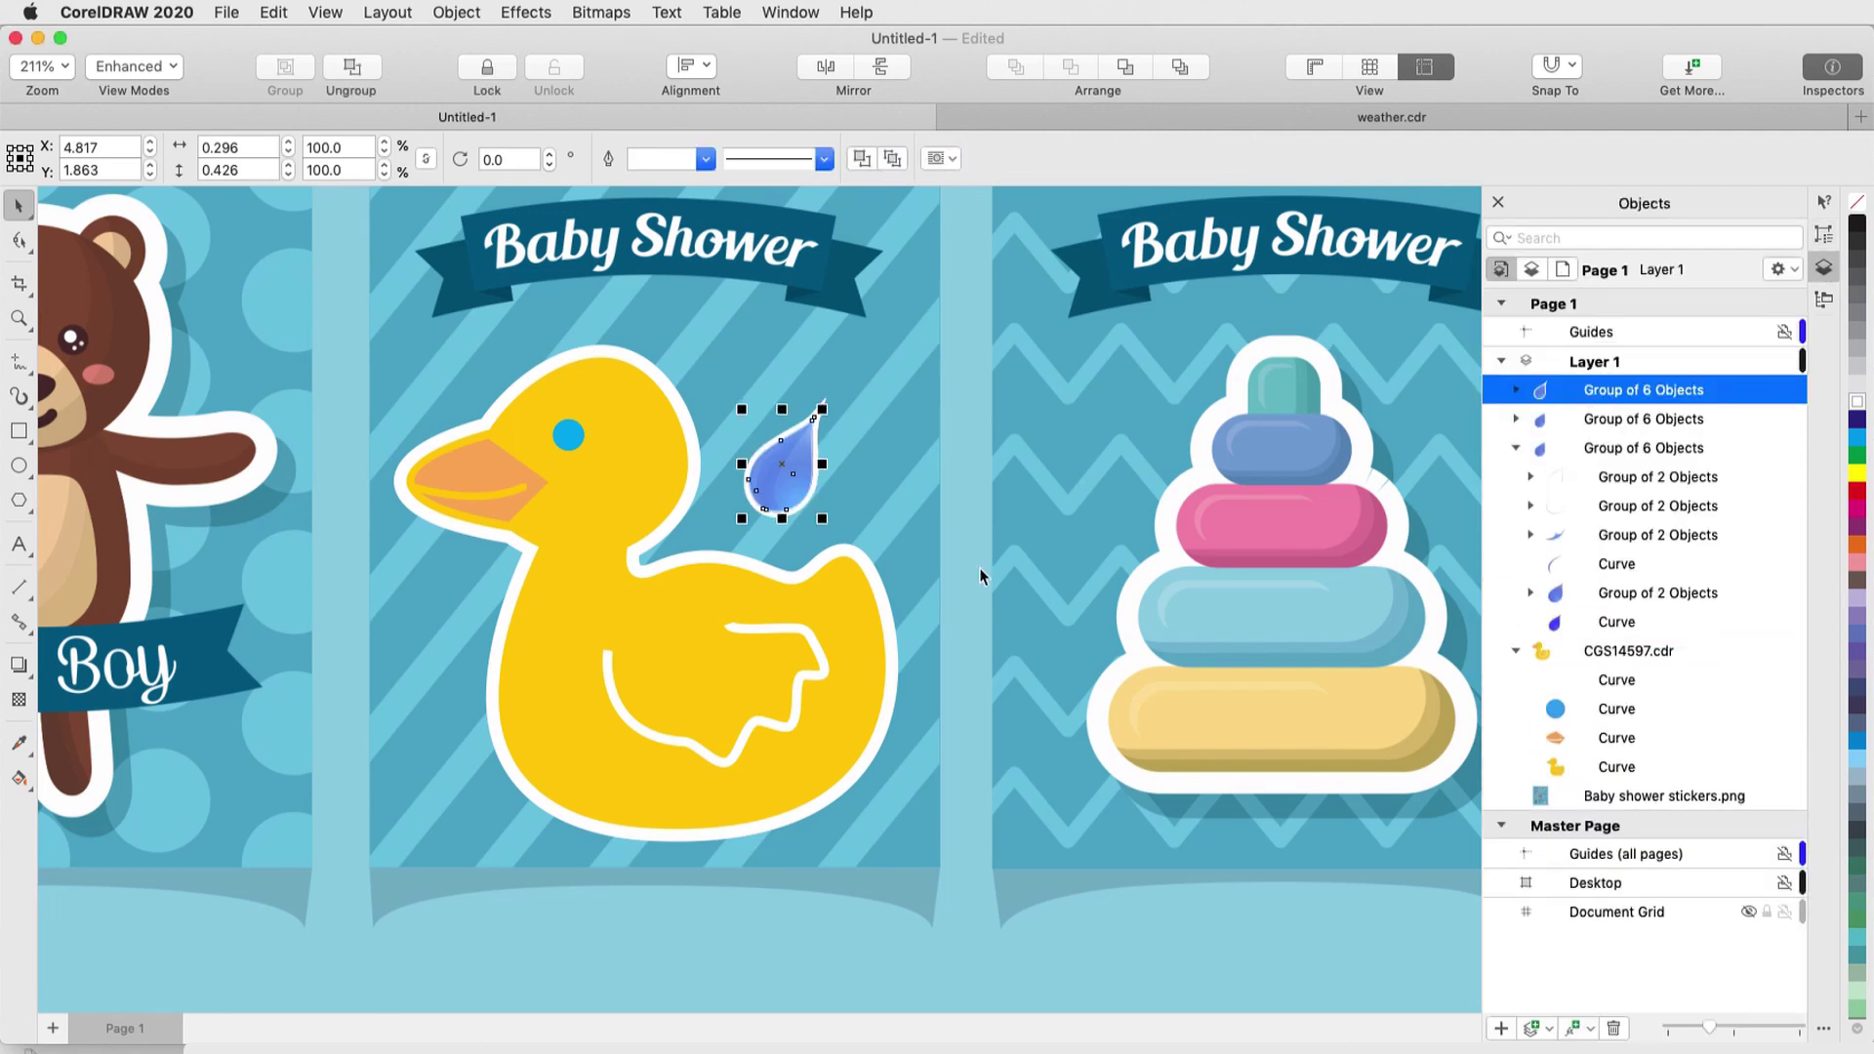
drag(781, 478, 745, 416)
right_click(872, 471)
right_click(744, 416)
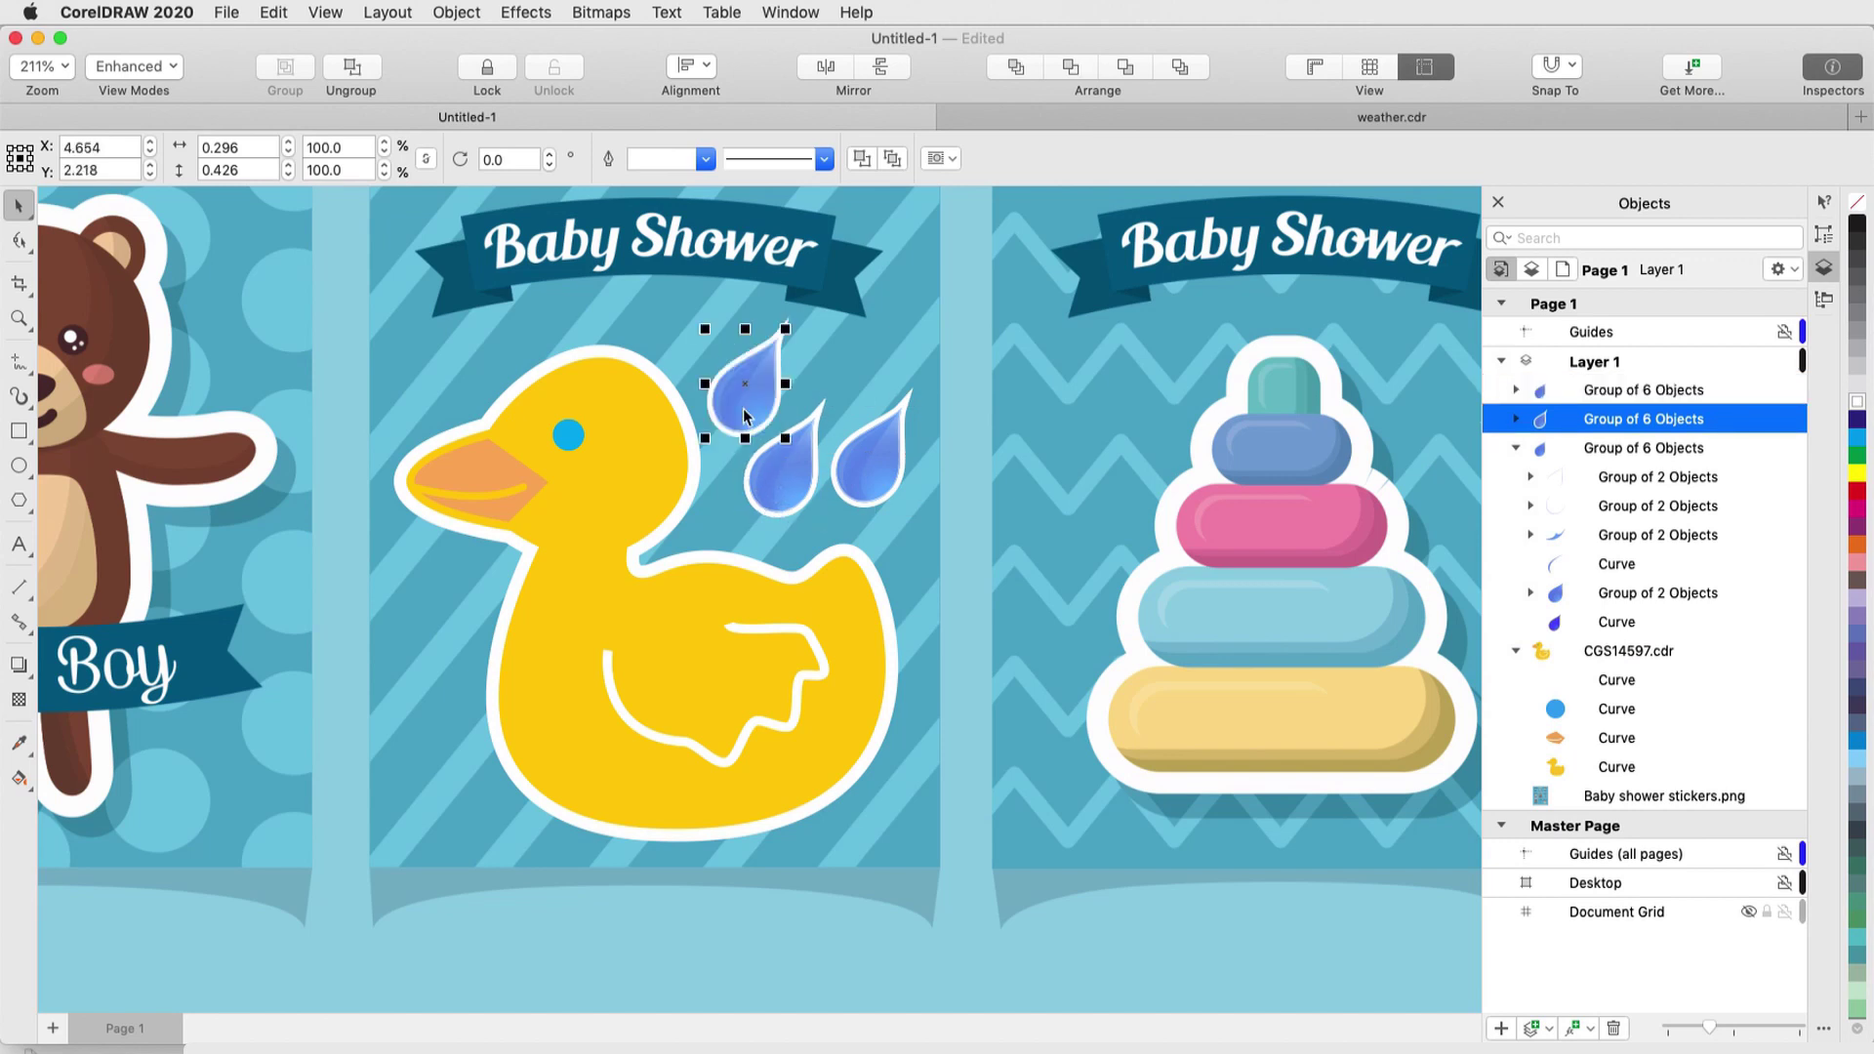
- Group the three raindrops and nest the group inside the CGS14597.cdr duck group
shift+click(788, 473)
shift+click(868, 460)
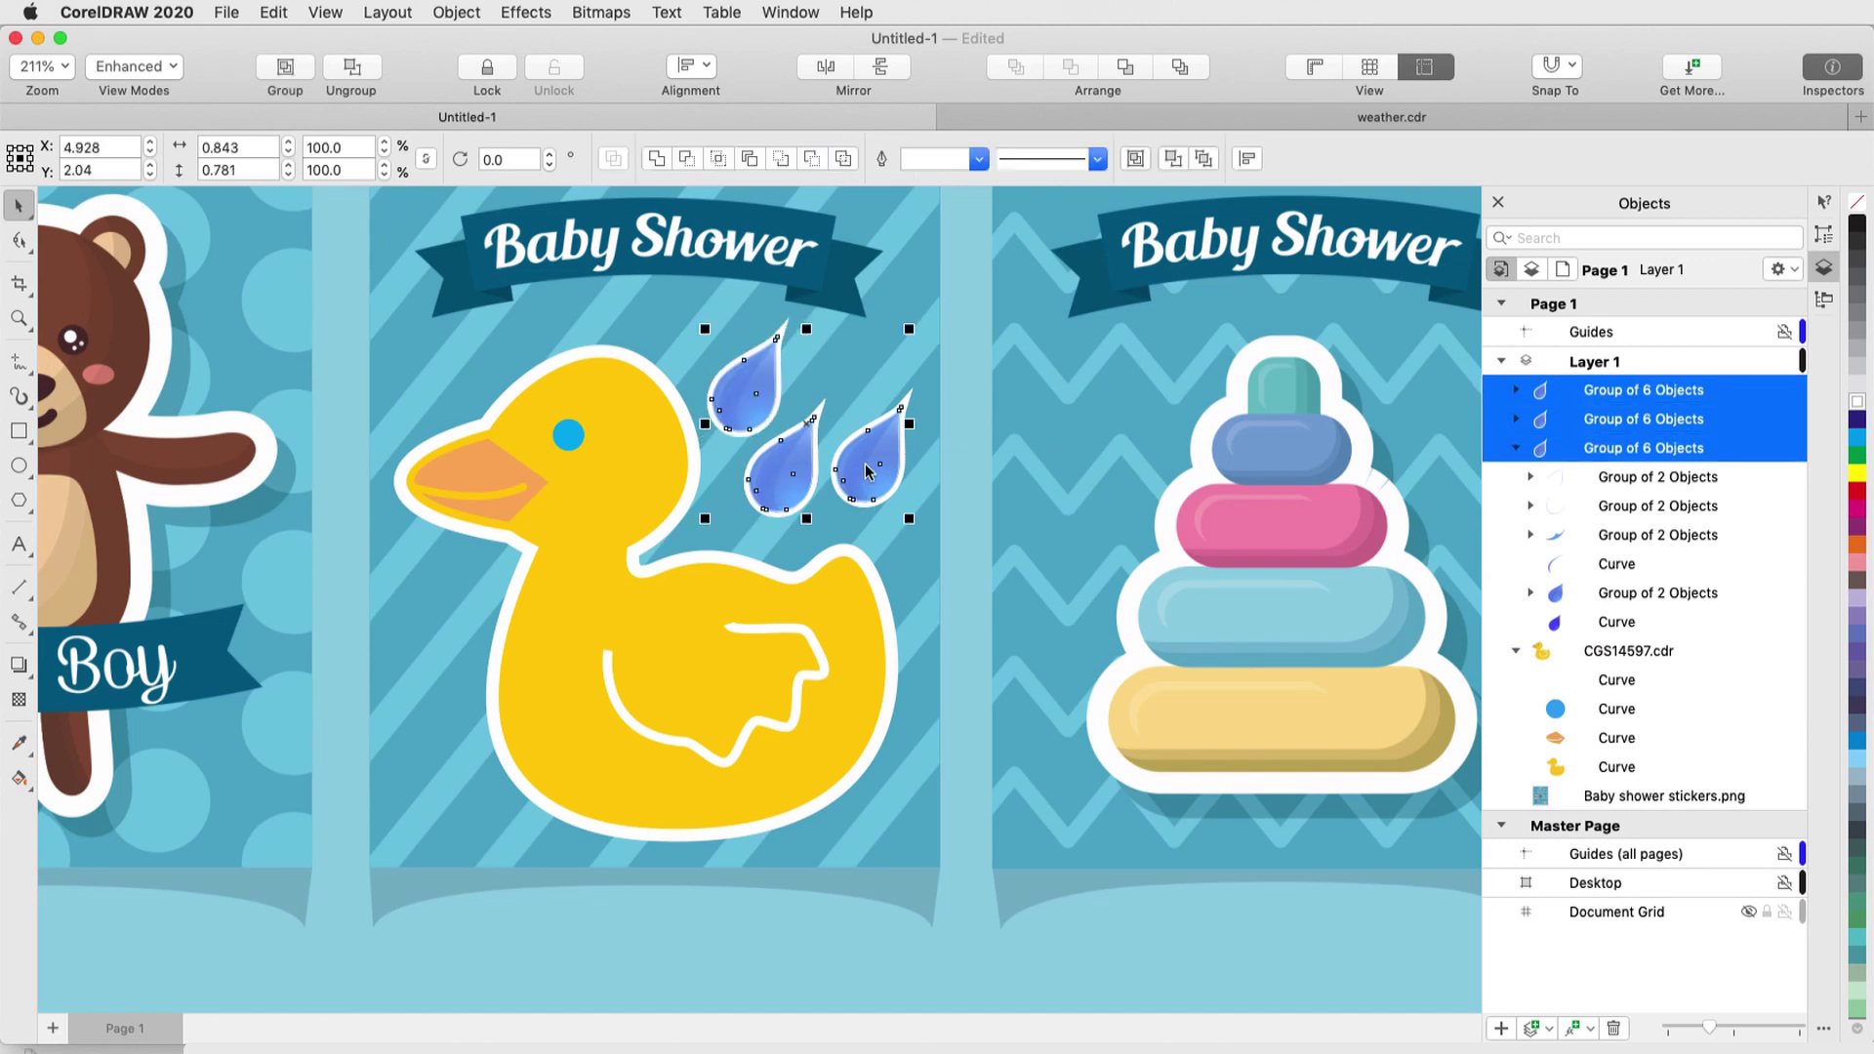
right_click(867, 462)
click(933, 539)
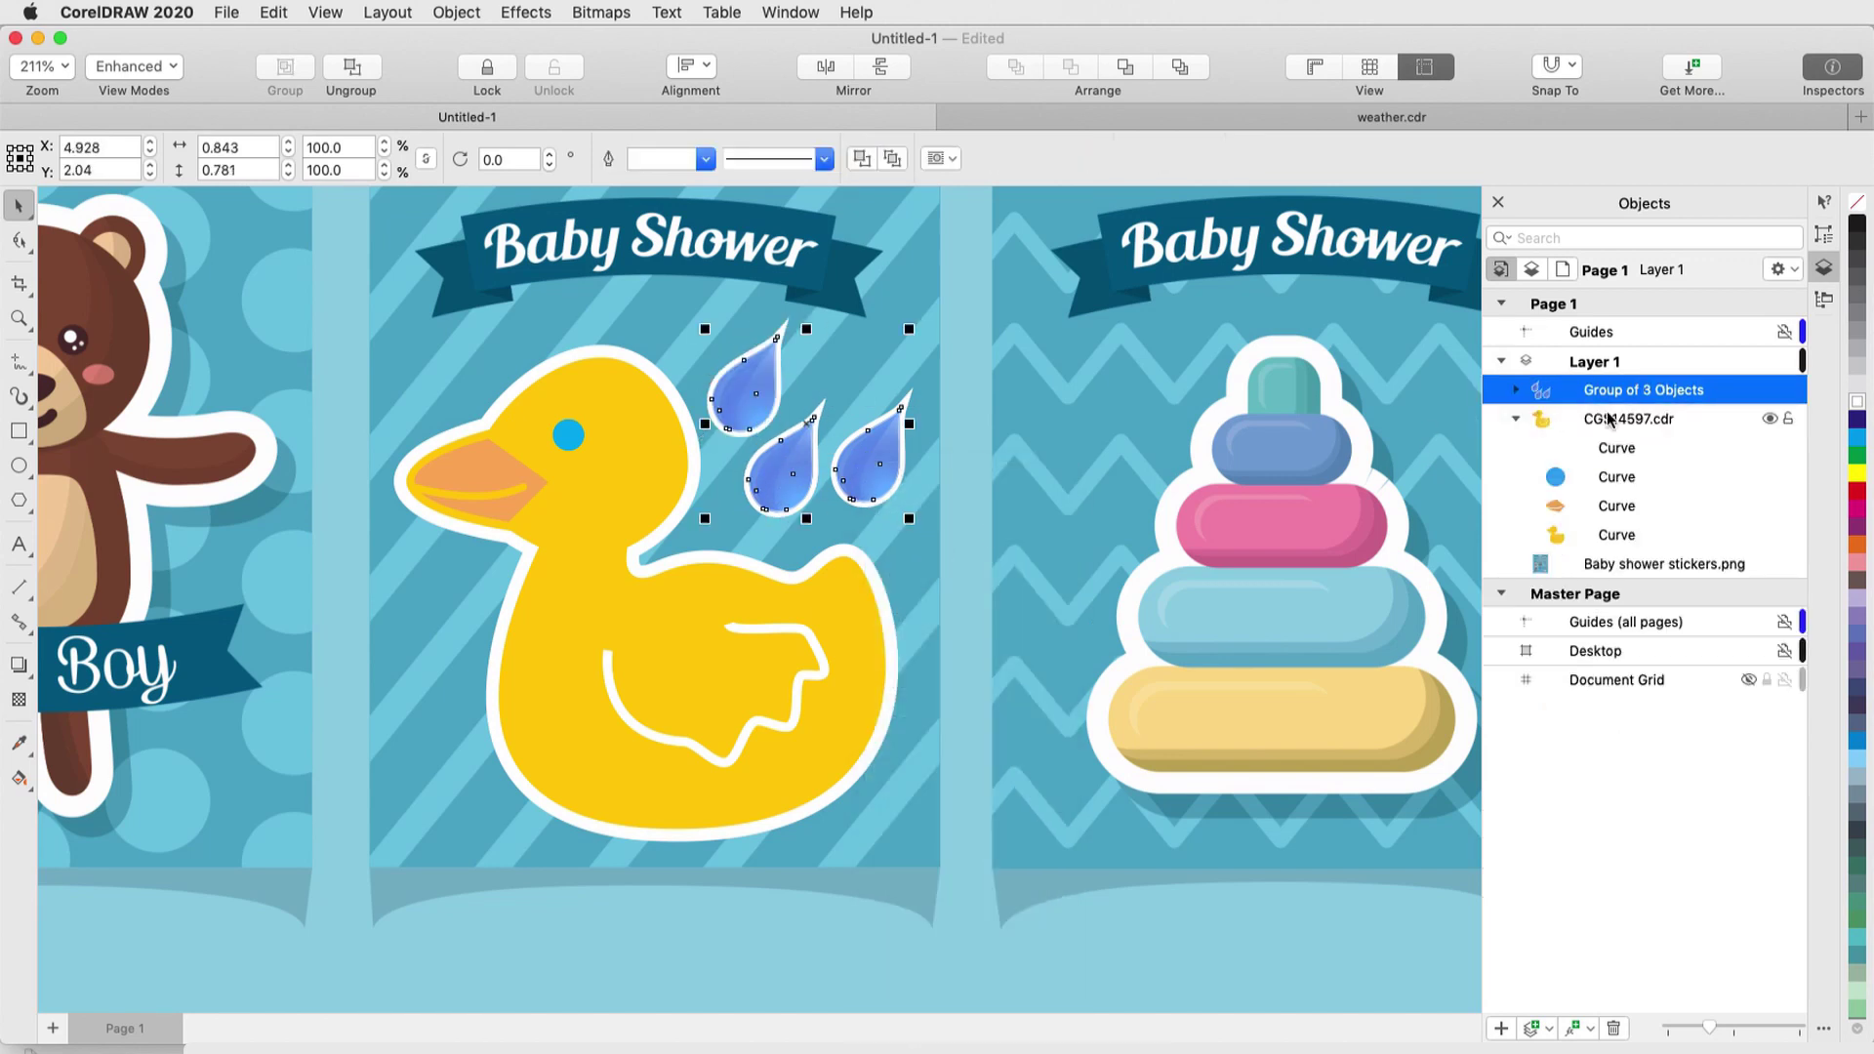
drag(1606, 396, 1564, 441)
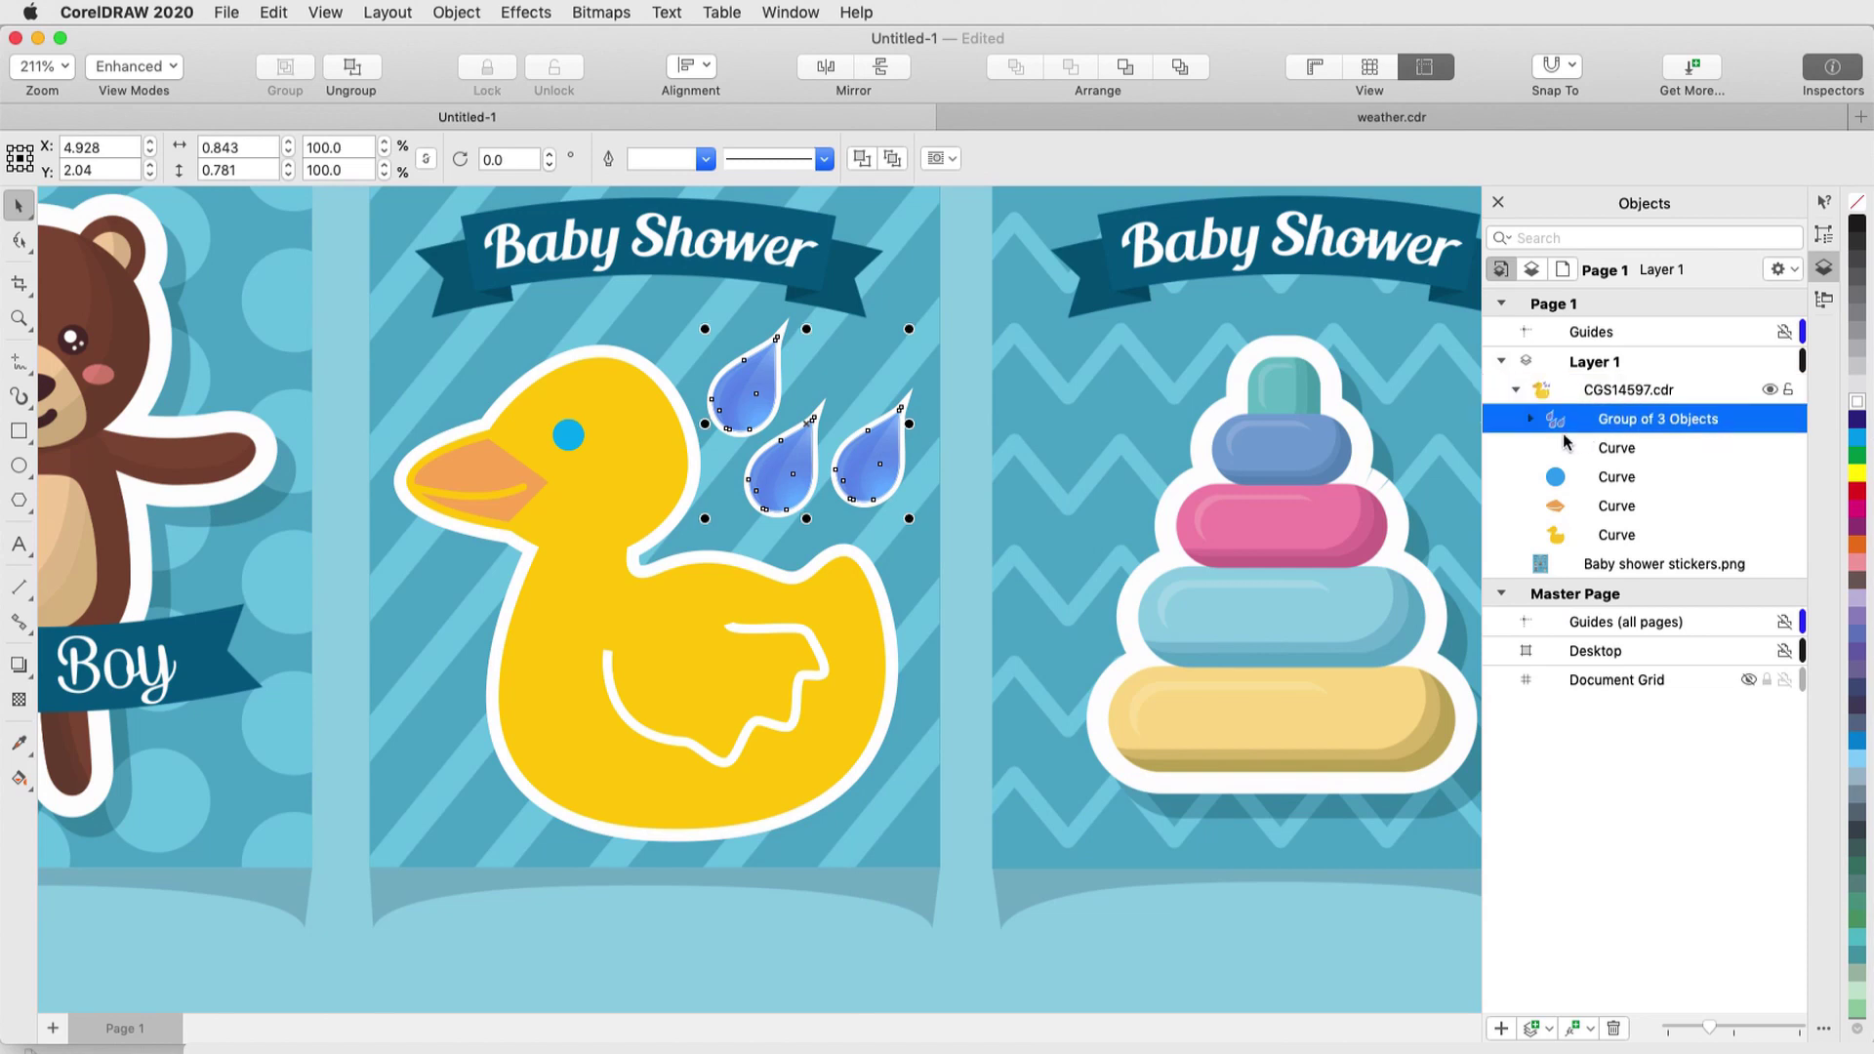
- Cast a down-right drop shadow from the duck with feather 0 and opacity 20, then zoom to fit
click(20, 673)
click(594, 507)
drag(653, 579, 921, 866)
double_click(578, 162)
text(0)
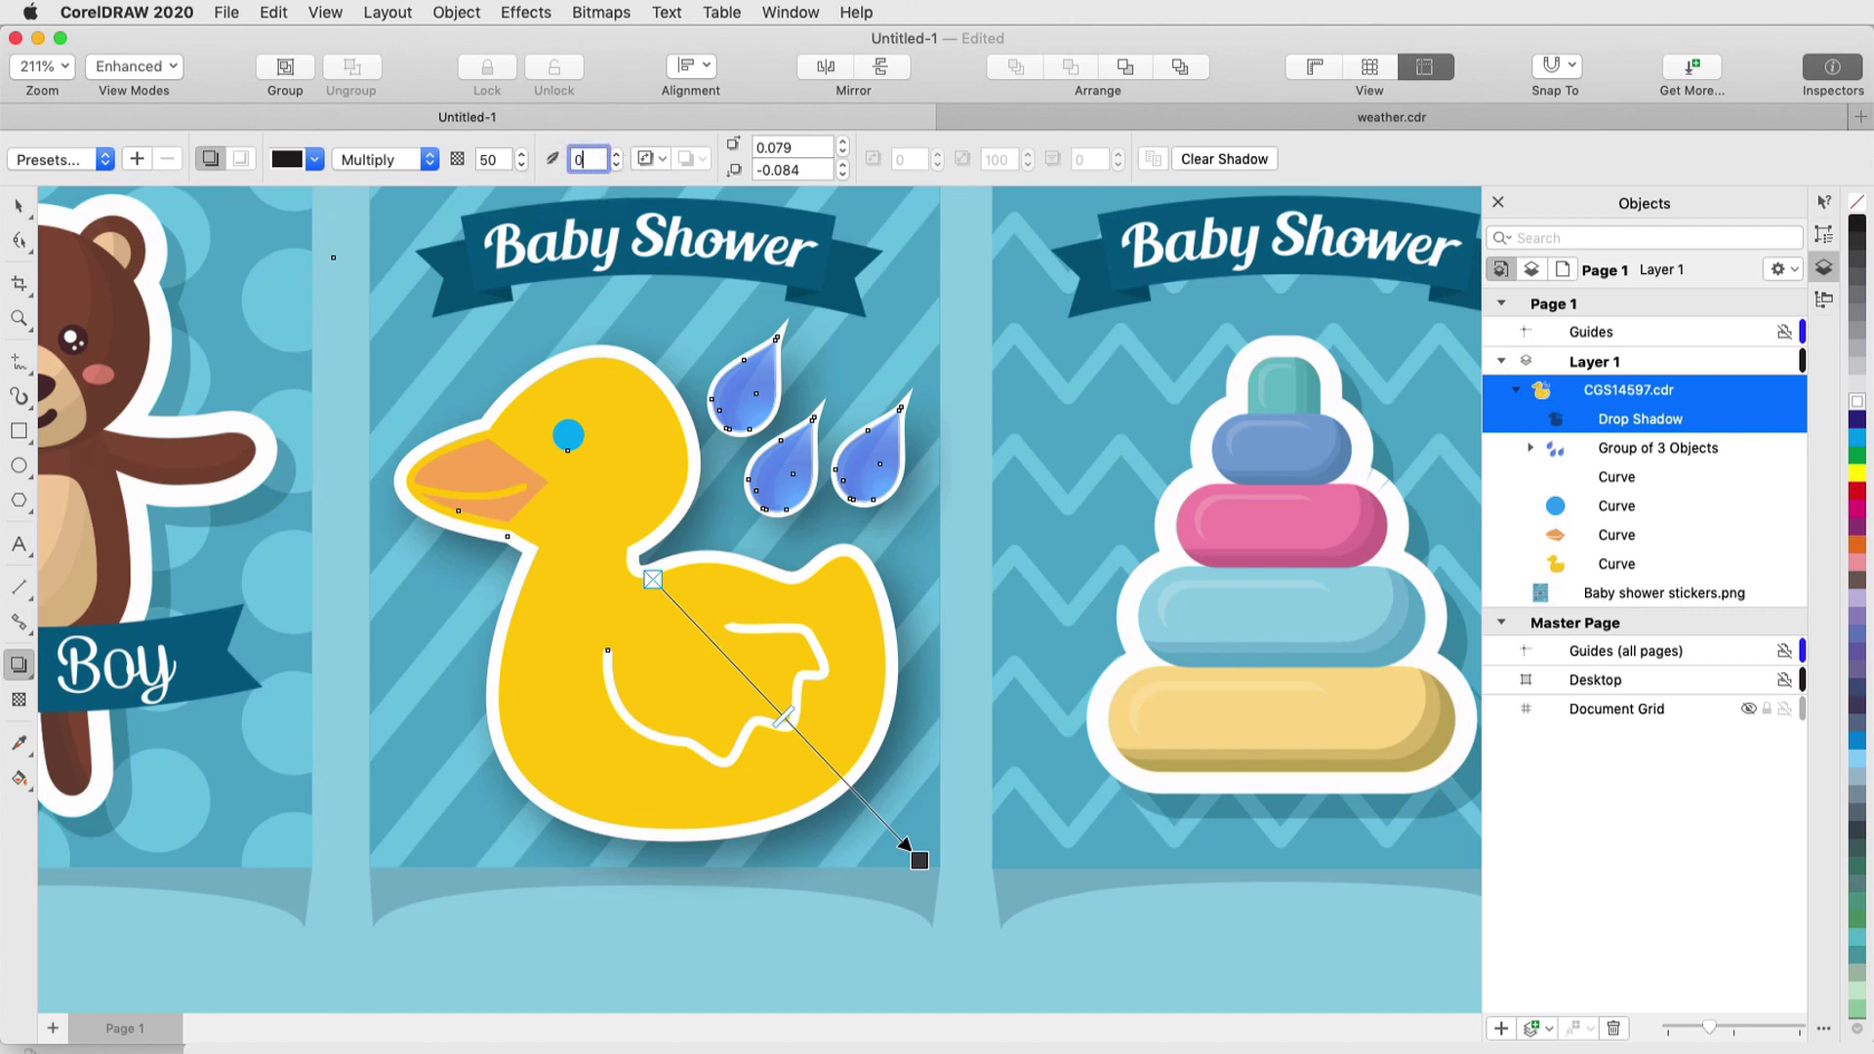
key(Tab)
double_click(491, 161)
text(20)
key(Tab)
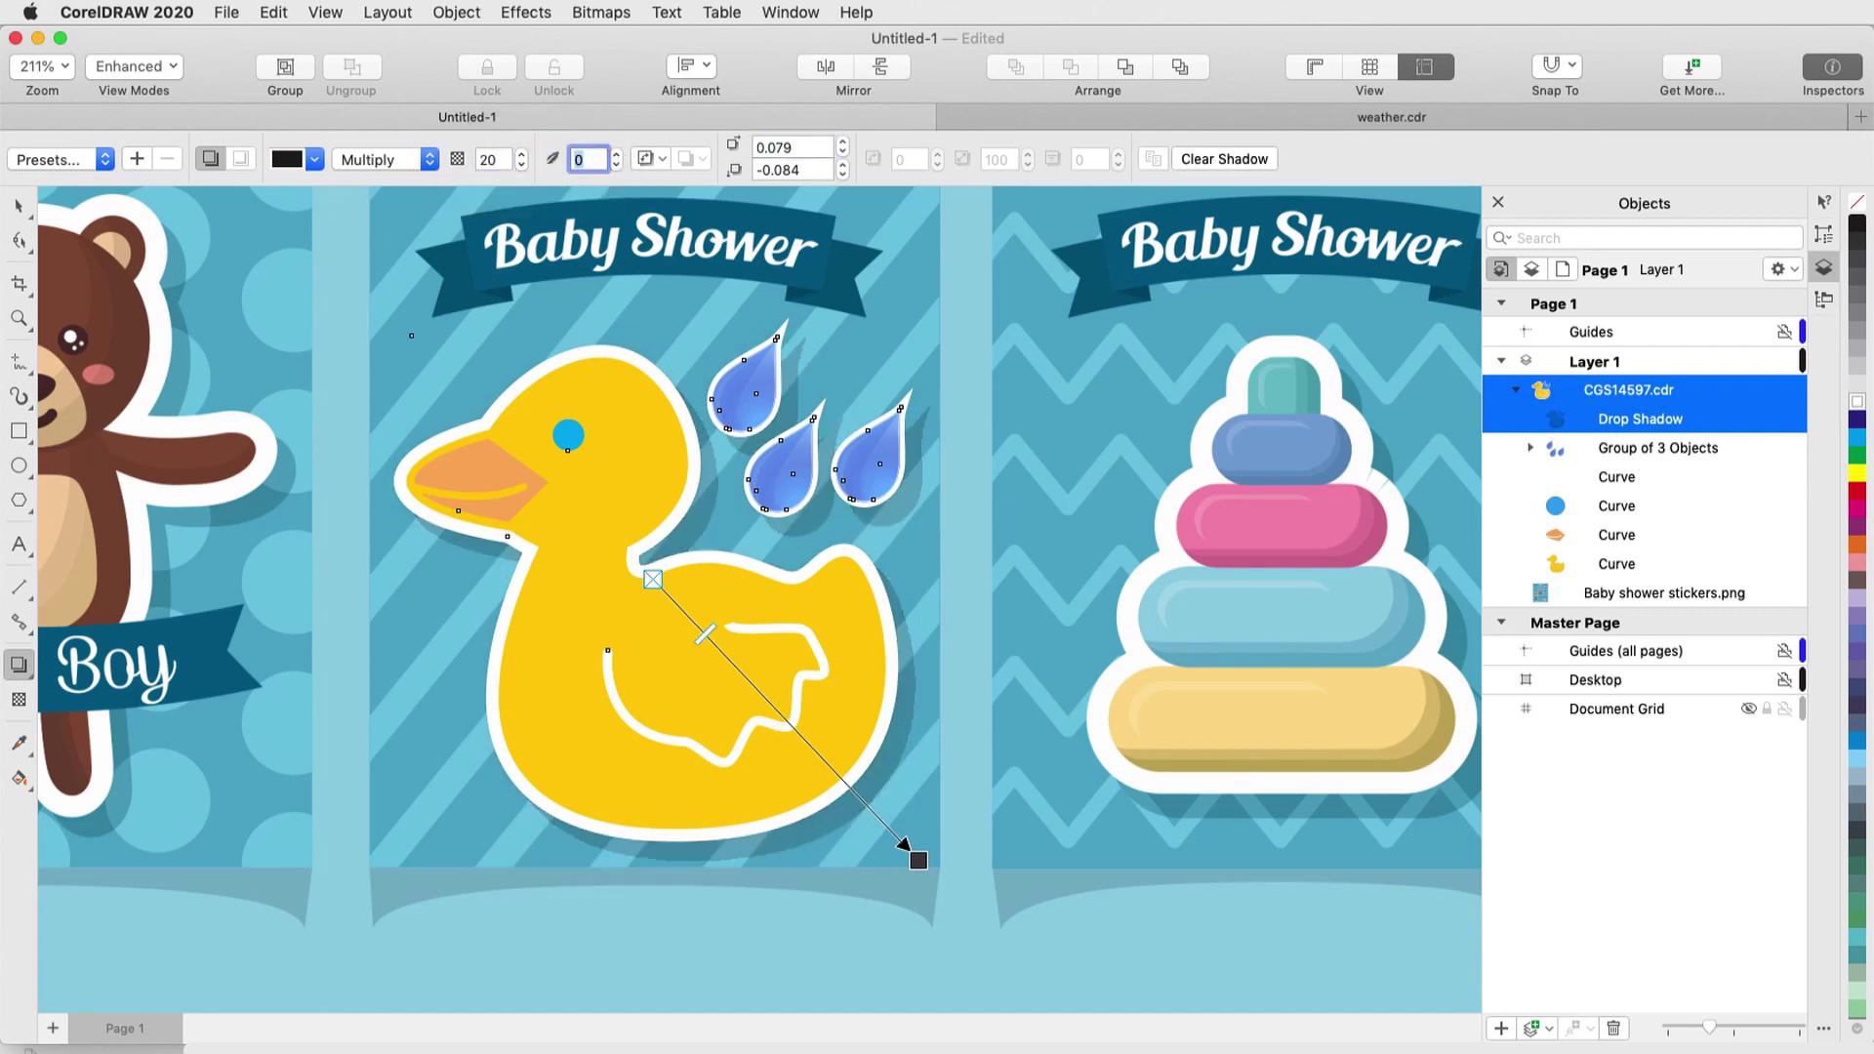
click(39, 66)
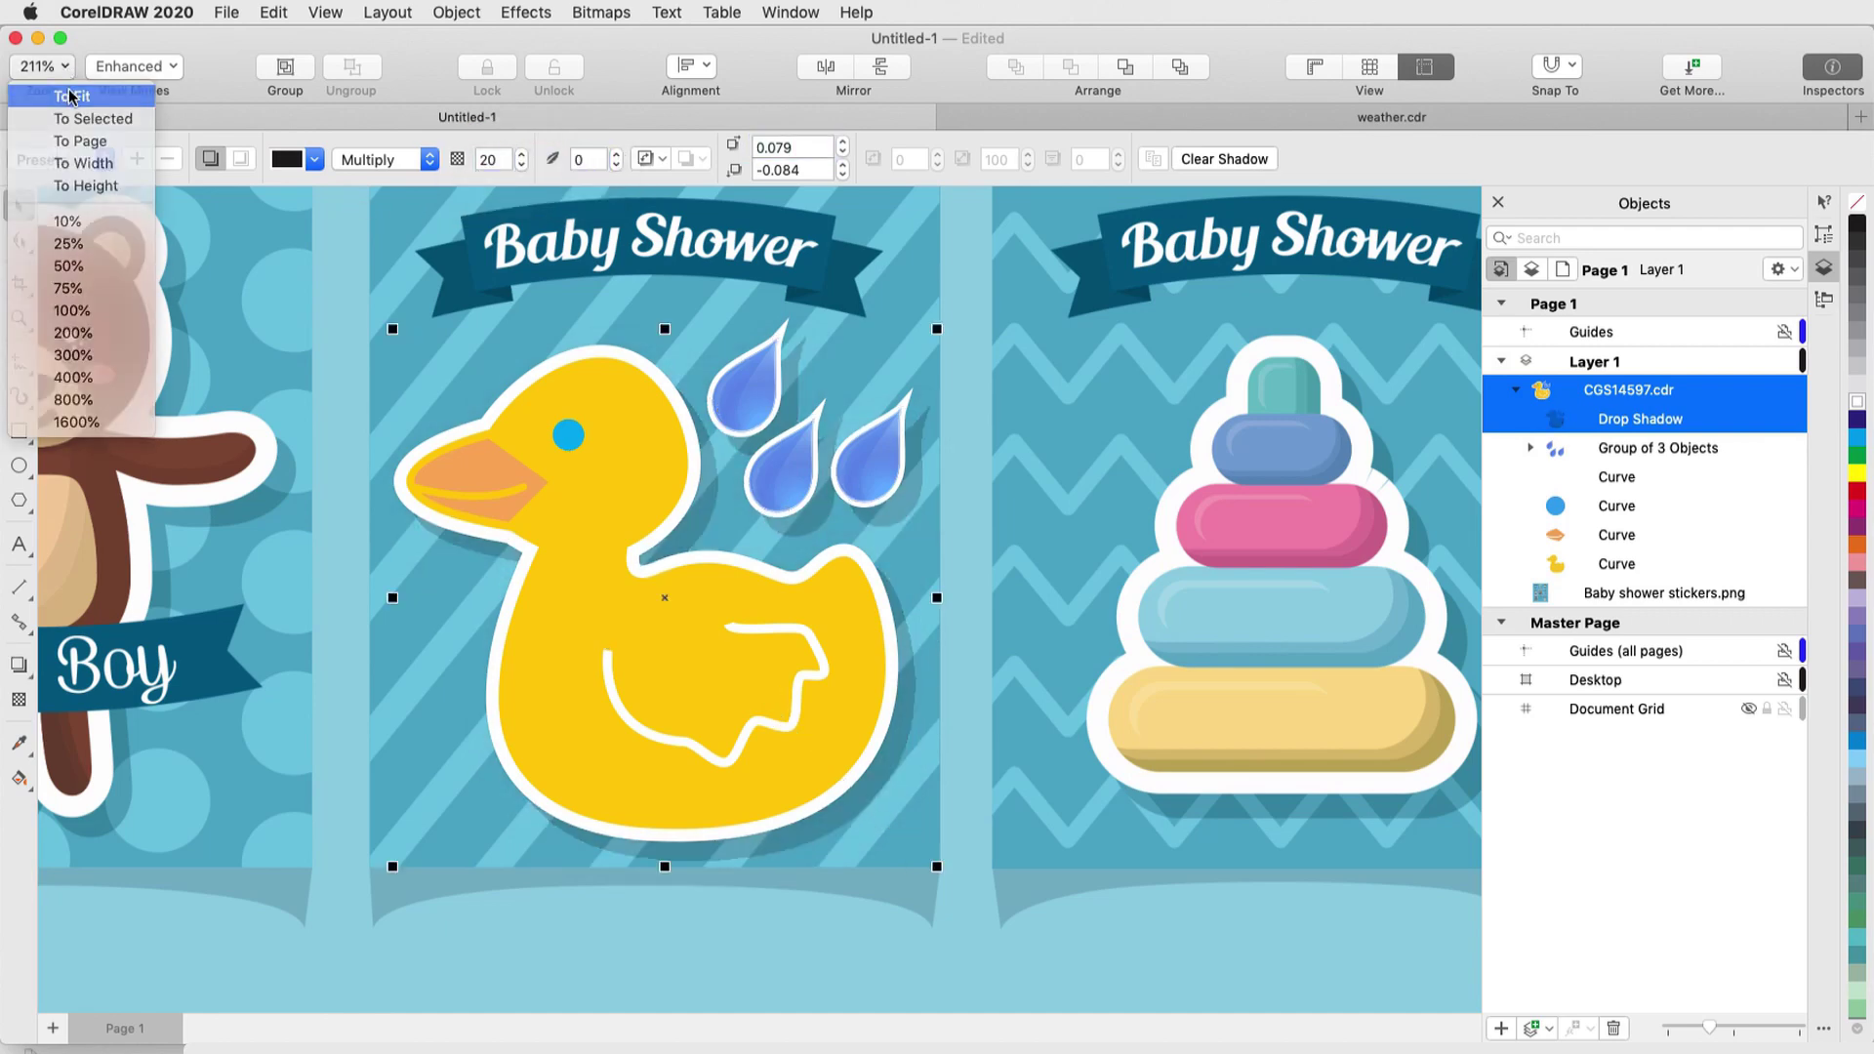
click(69, 88)
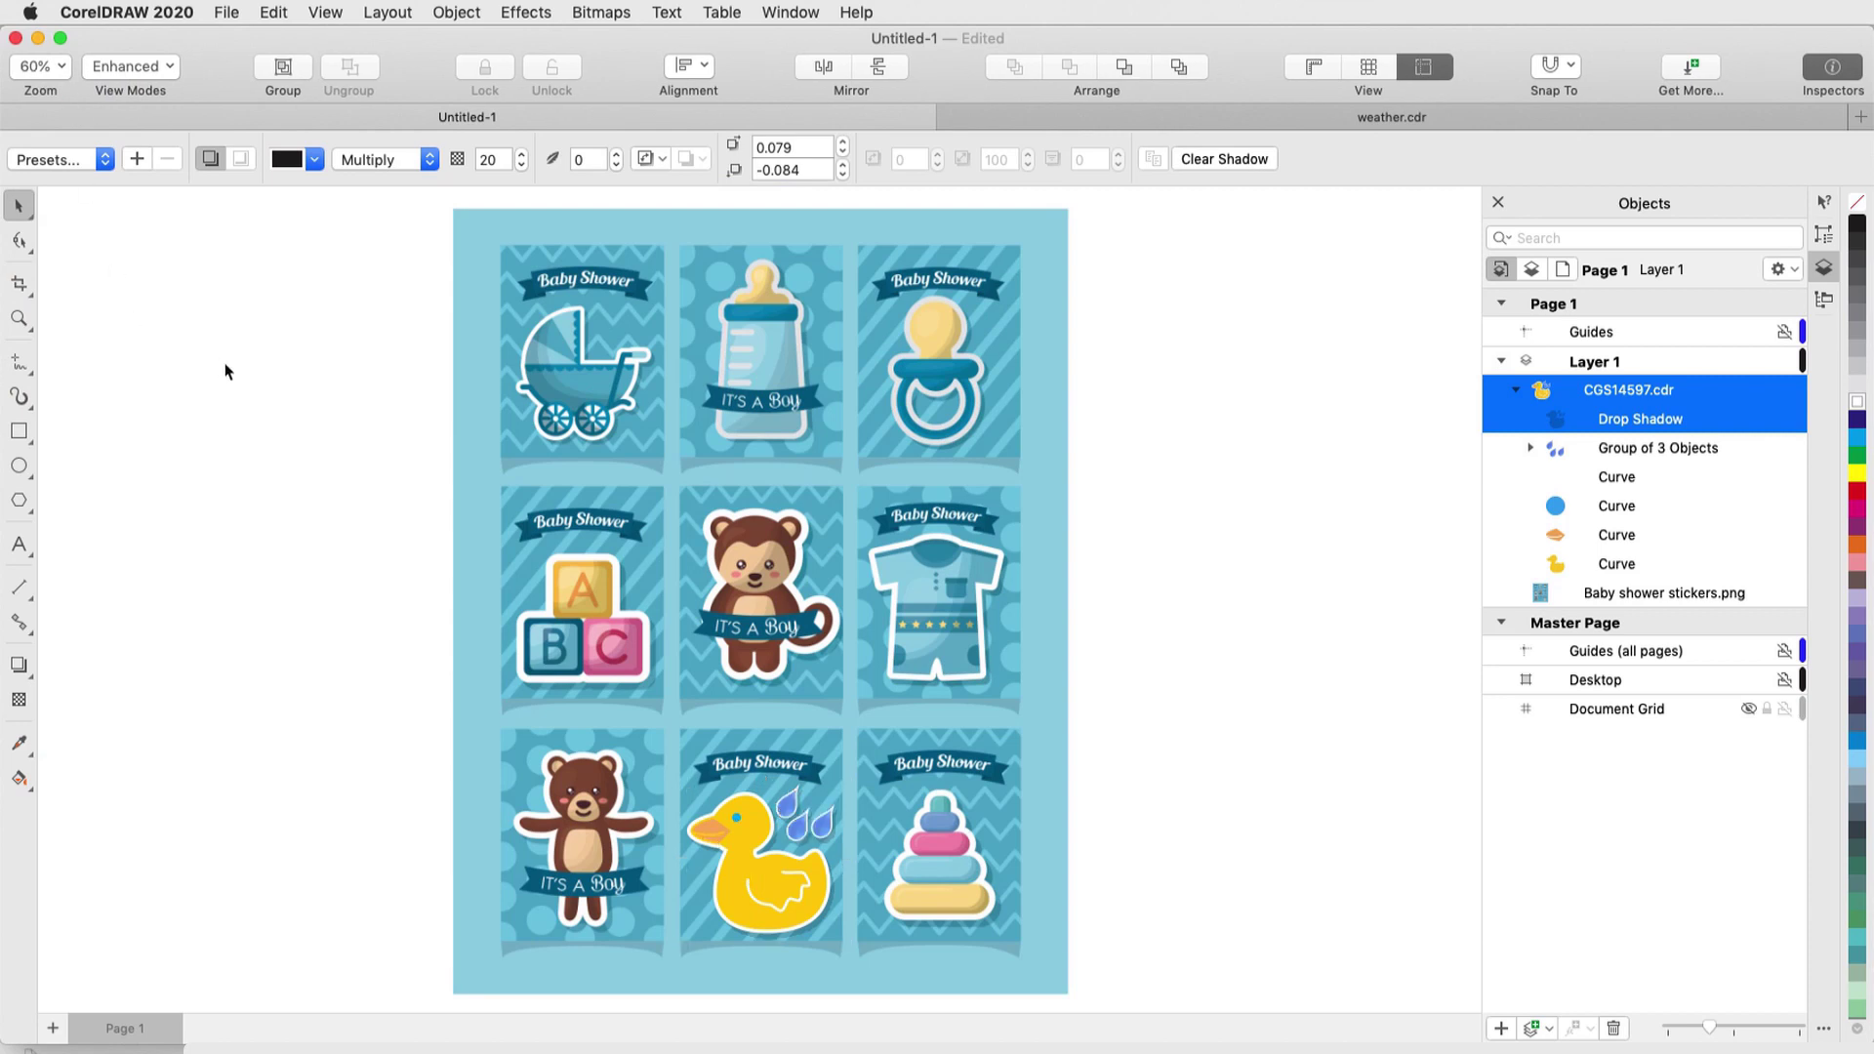
key(Escape)
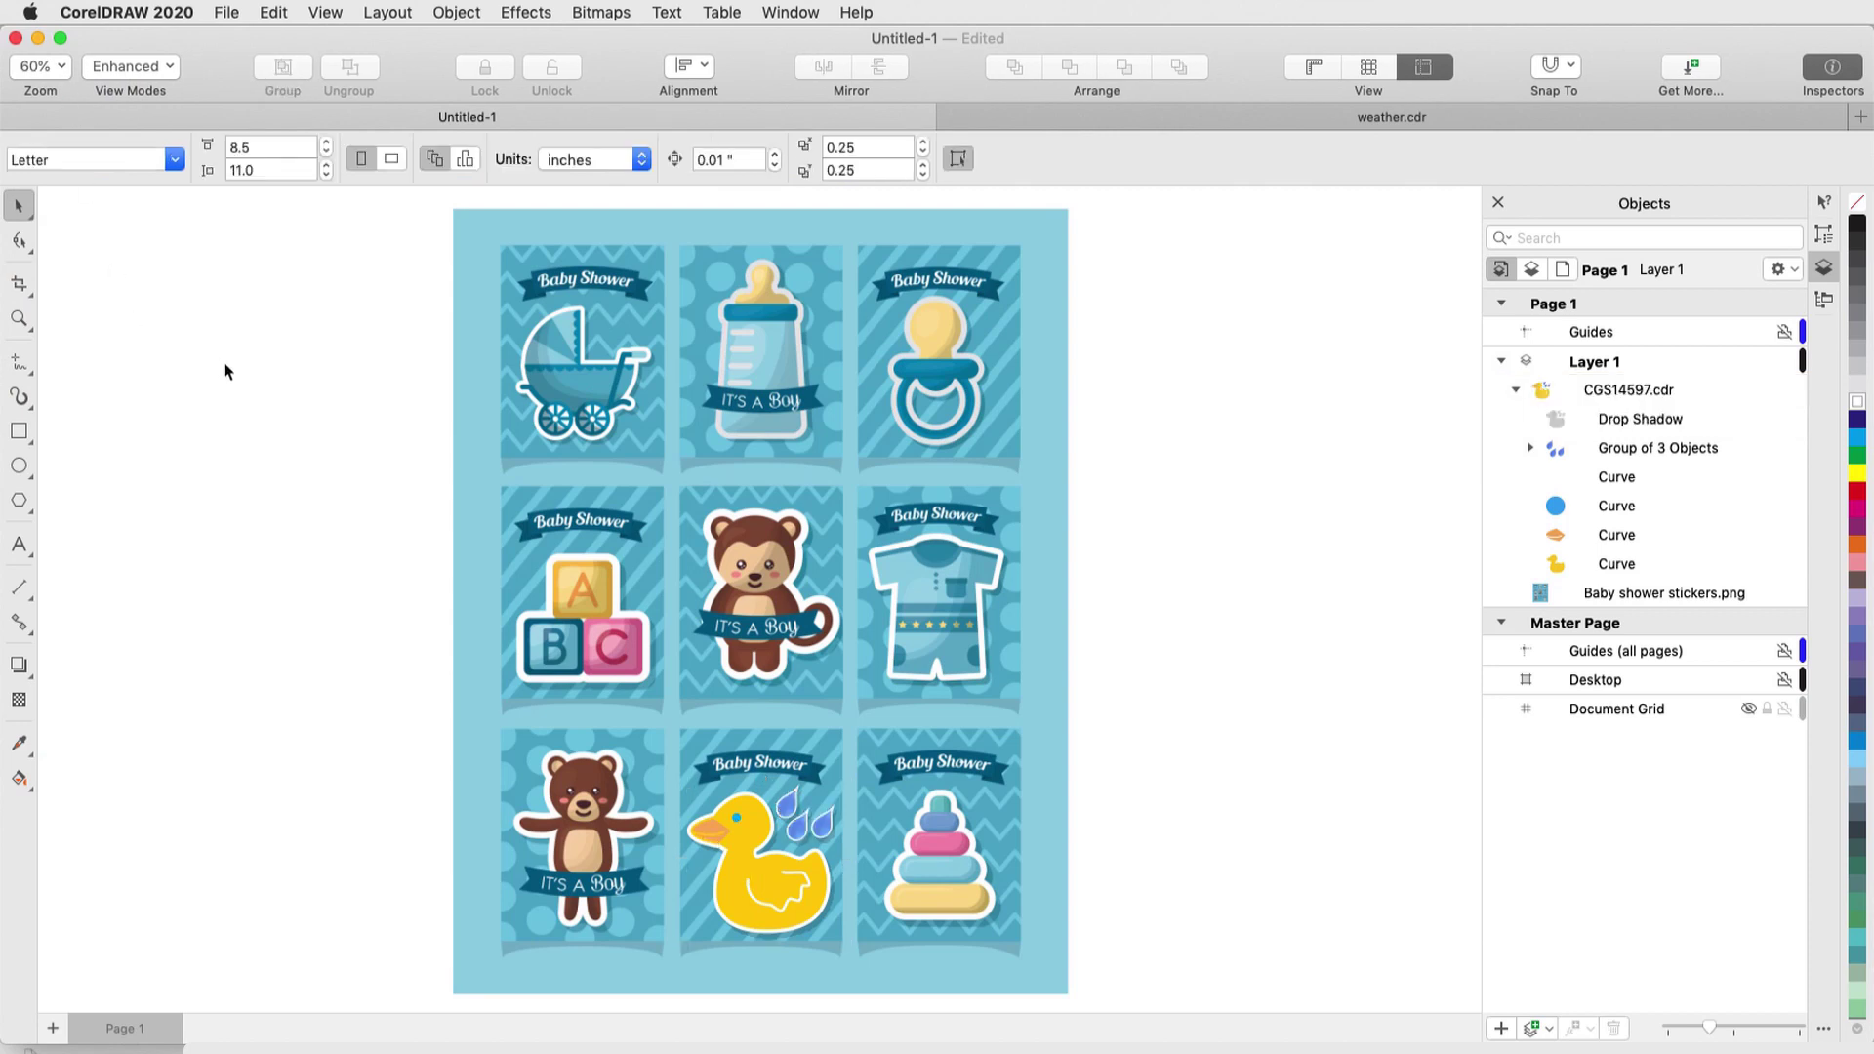